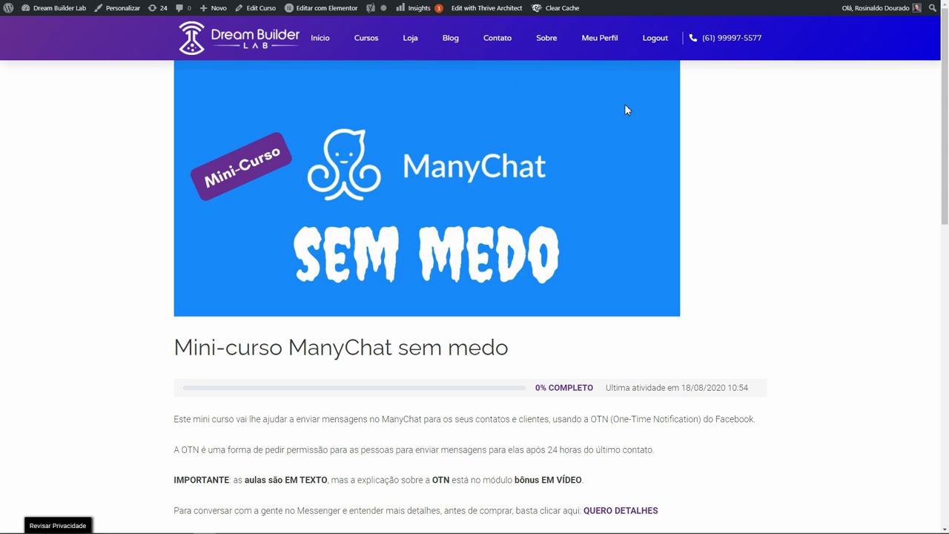
Review the published course page's introduction and module list, including the lessons inside the module "Comece por aqui"
mouse_move(873, 12)
scroll(140, 246, "down", 4)
scroll(139, 244, "up", 4)
scroll(122, 293, "down", 6)
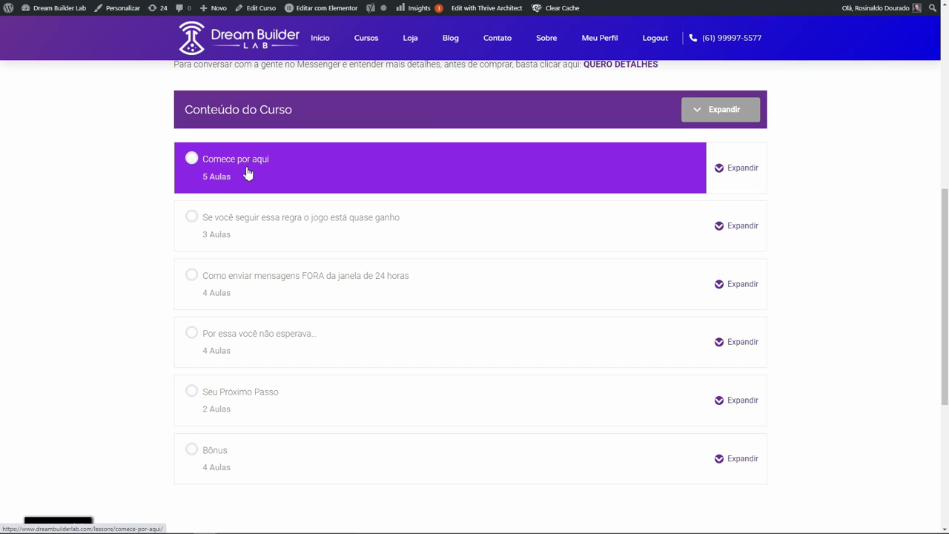
left_click(244, 171)
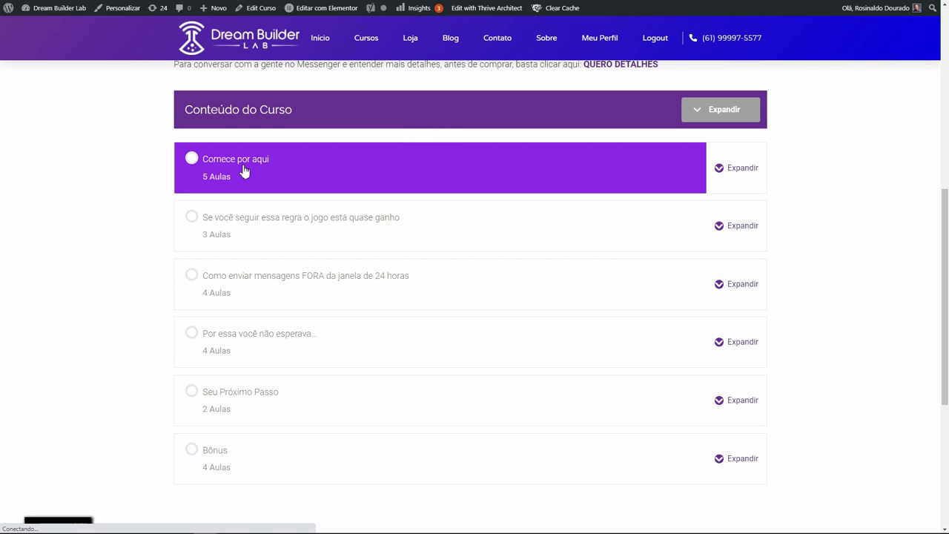
left_click(726, 170)
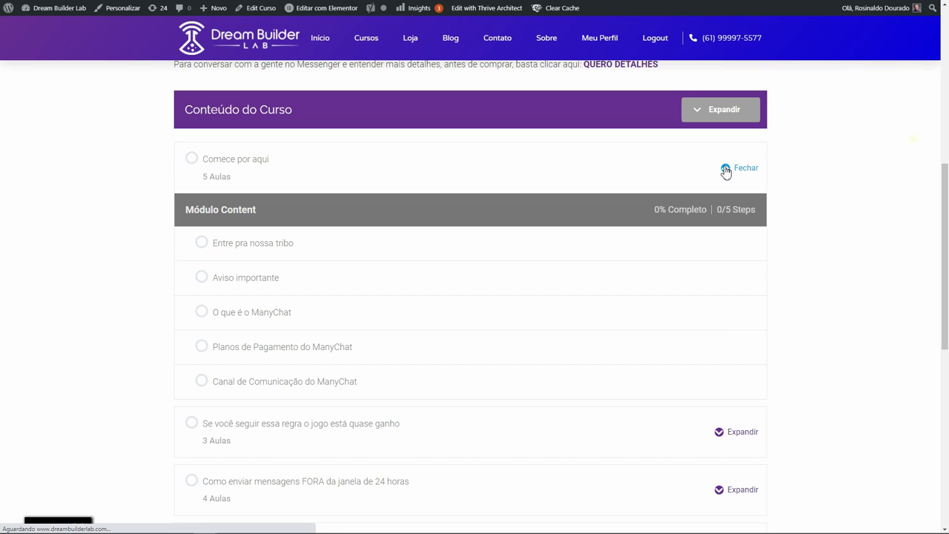
left_click(725, 170)
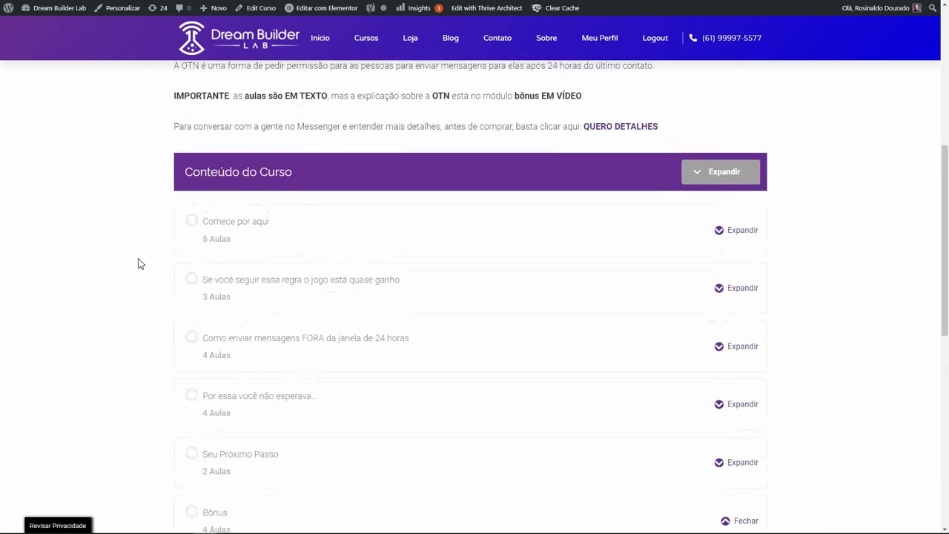
scroll(140, 263, "up", 5)
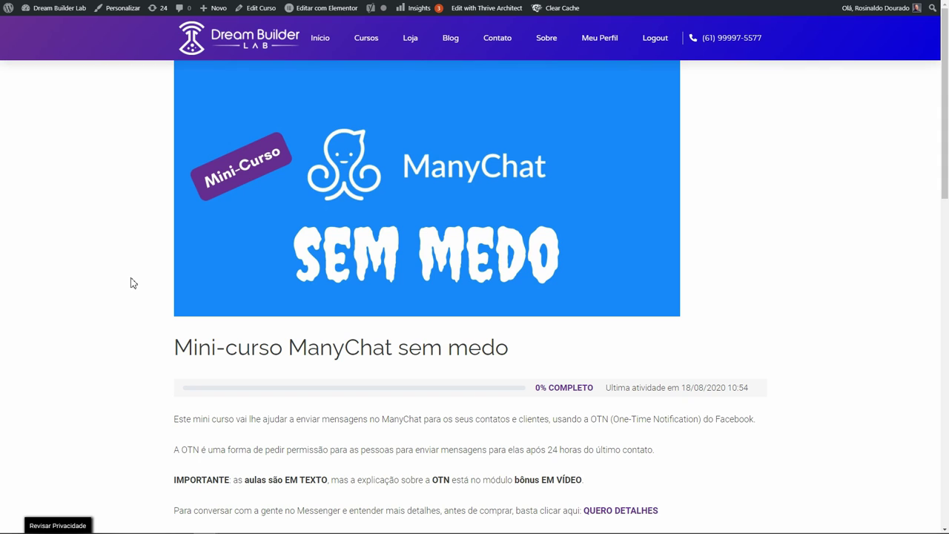
Switch to the WordPress admin, open "Mini-curso ManyChat sem medo" for editing and compare its content with the published course page
key("ctrl+Tab")
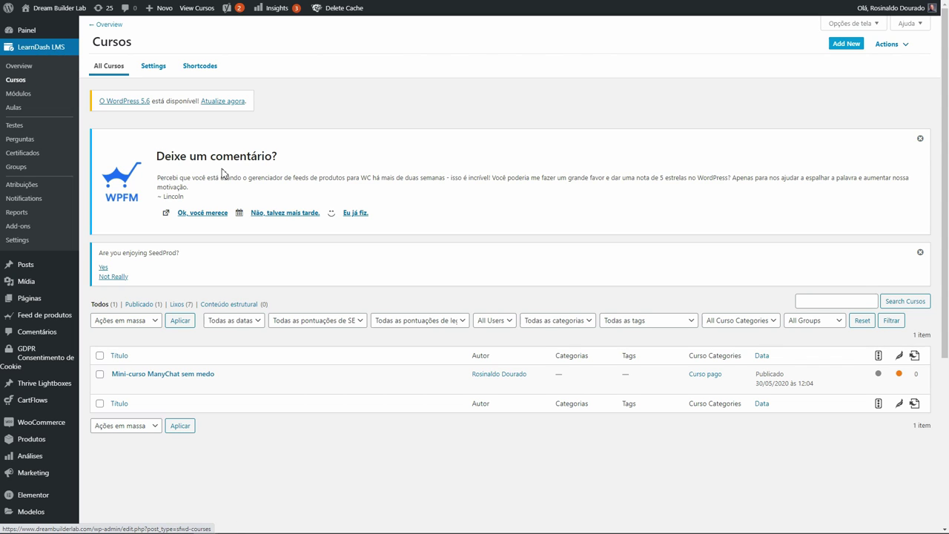
mouse_move(261, 376)
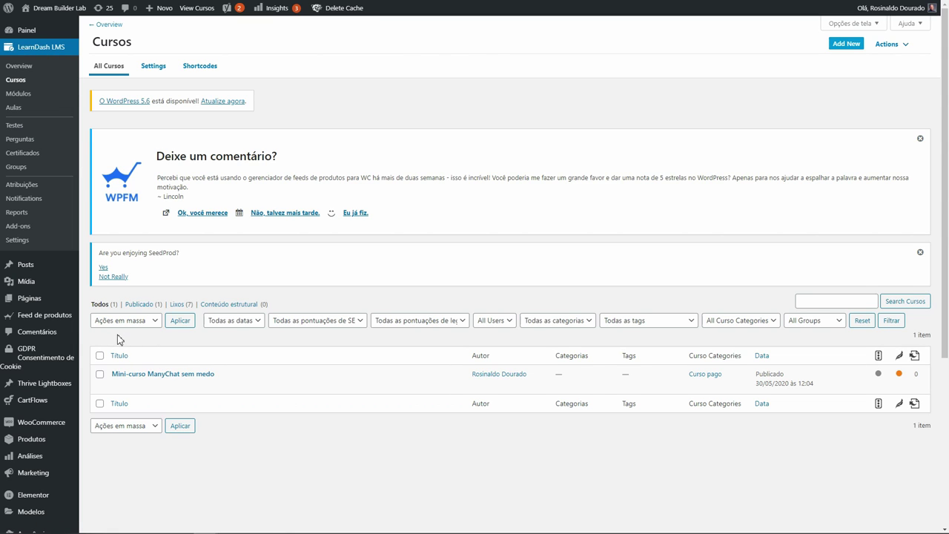
left_click(148, 375)
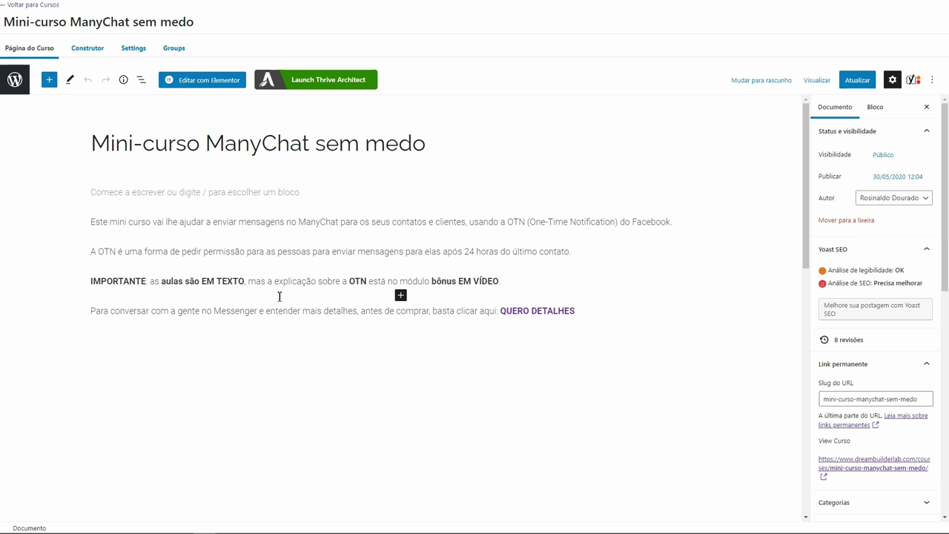
key("ctrl+Tab")
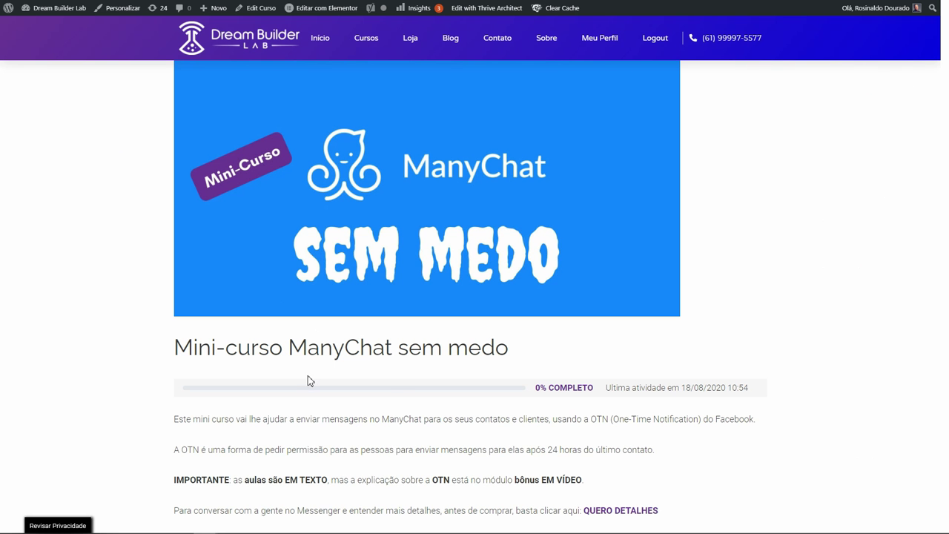
scroll(141, 357, "down", 3)
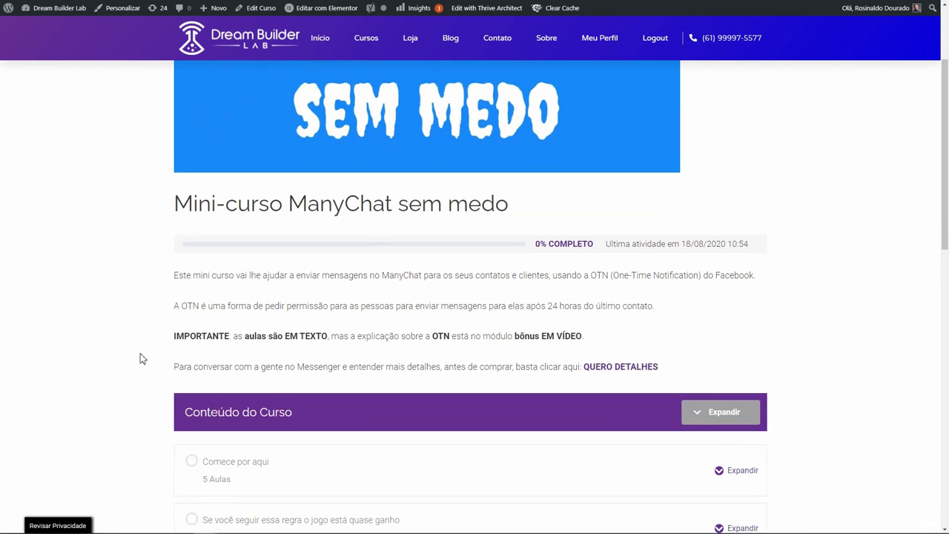
scroll(137, 296, "up", 1)
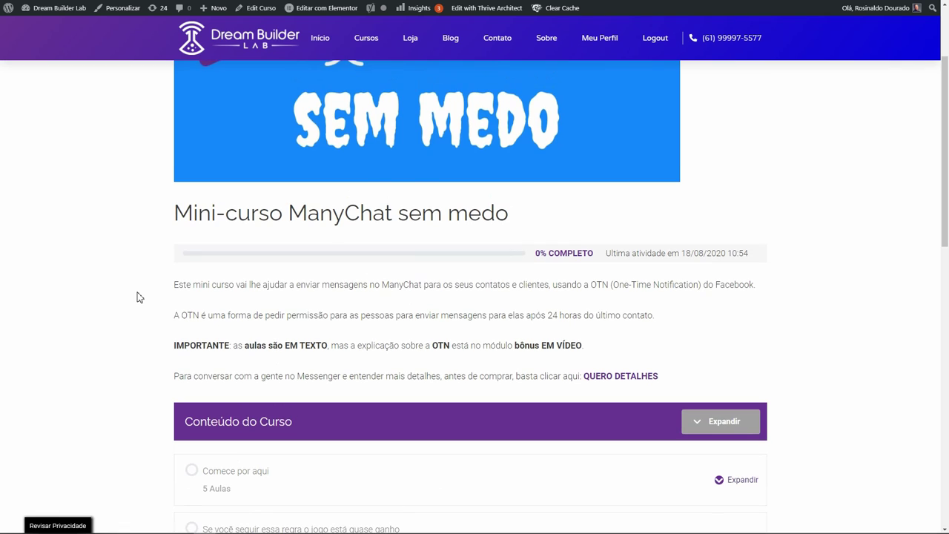
key("ctrl+shift+Tab")
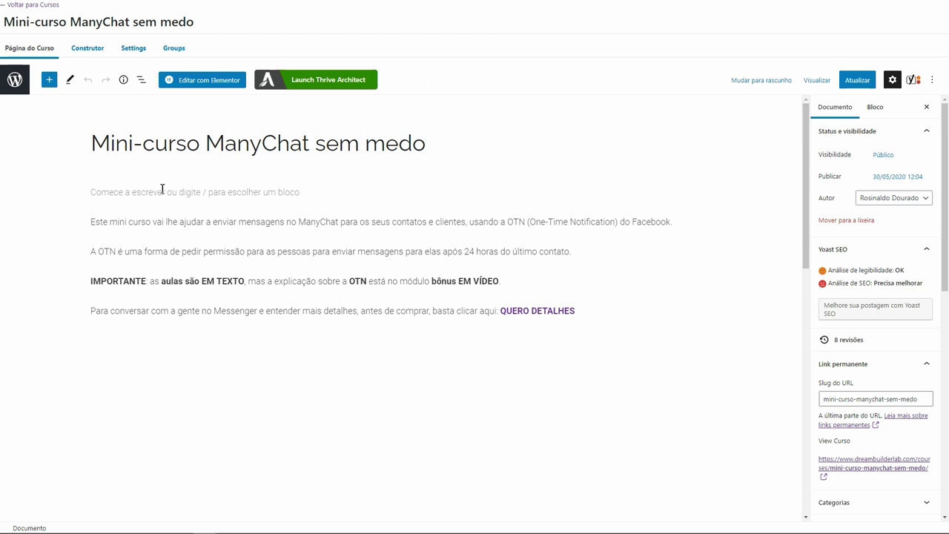
Open the LearnDash course builder and expand the module "Comece por aqui" to view its lessons
left_click(87, 49)
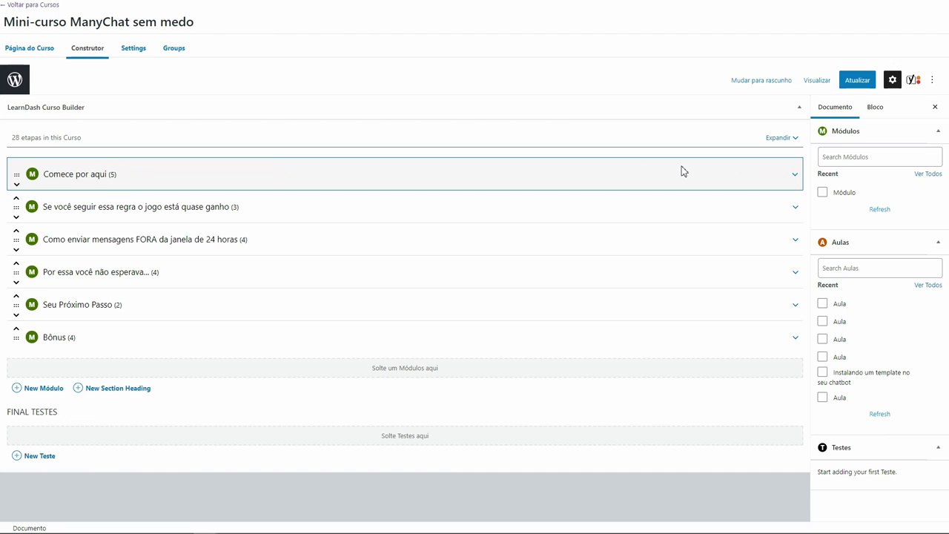
left_click(795, 175)
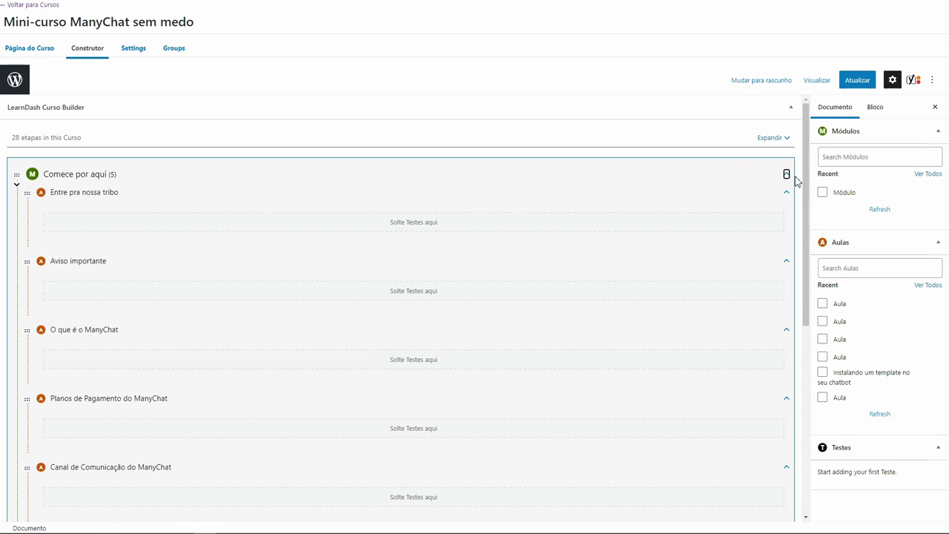
mouse_move(72, 191)
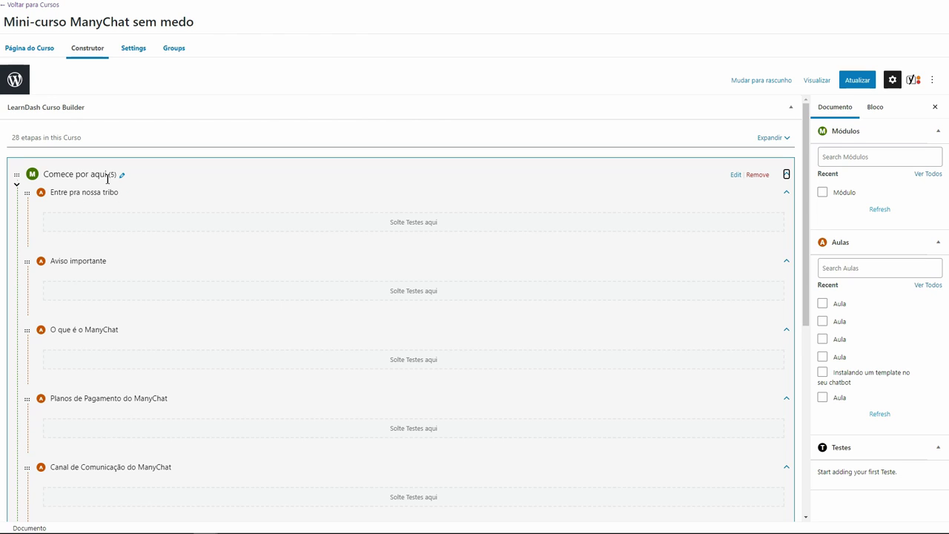
Switch to Hotmart and start registering a new product in the Curso Online format
key("ctrl+Tab")
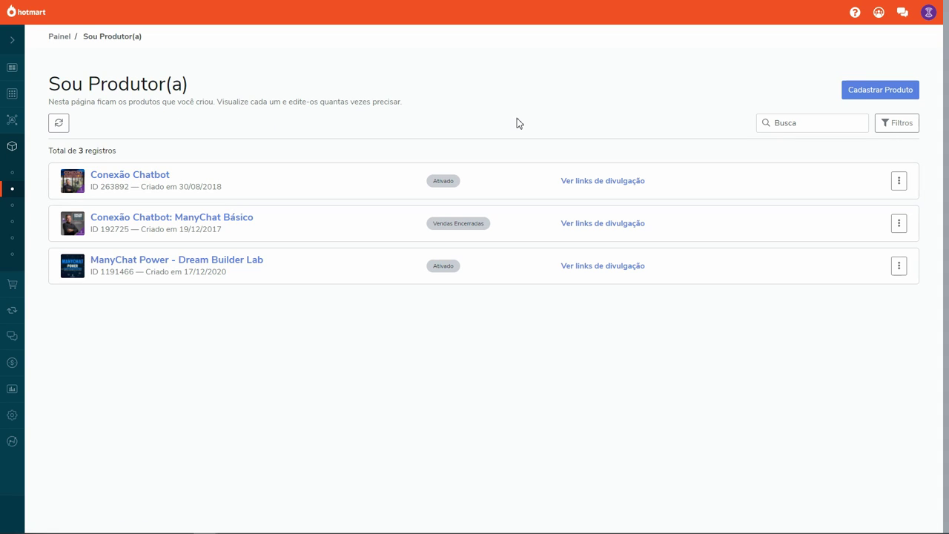
left_click(858, 95)
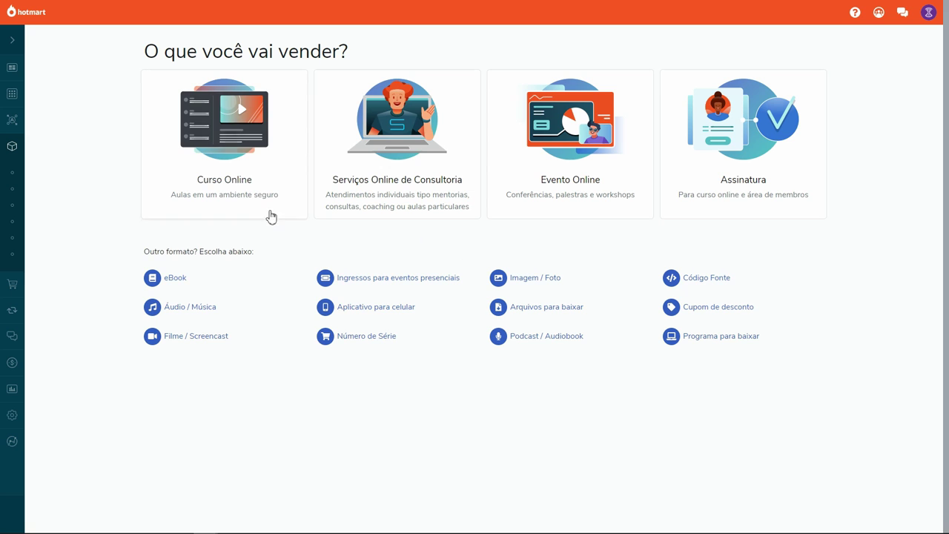
left_click(227, 189)
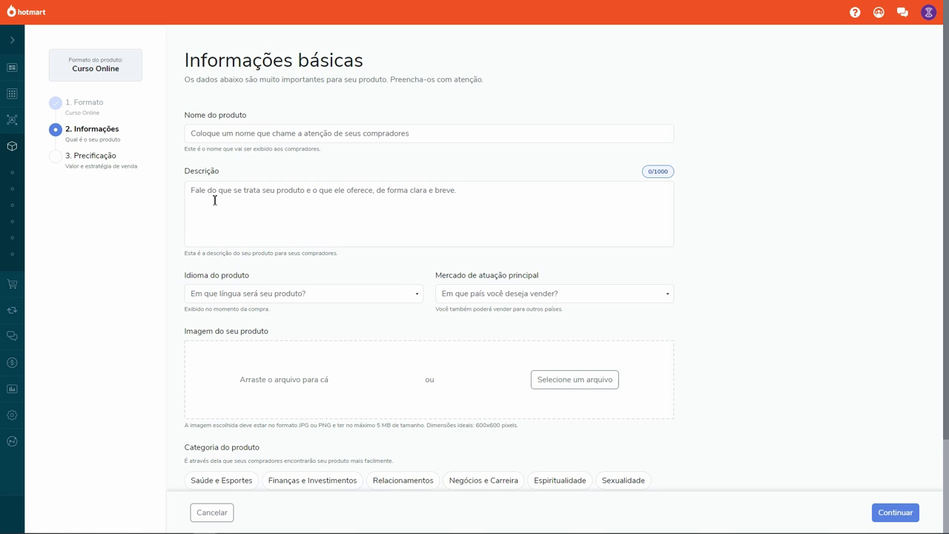
Name the product "Mini-curso ManyChat Sem Medo" and fill its description with the first three paragraphs copied from the WordPress course page
left_click(233, 135)
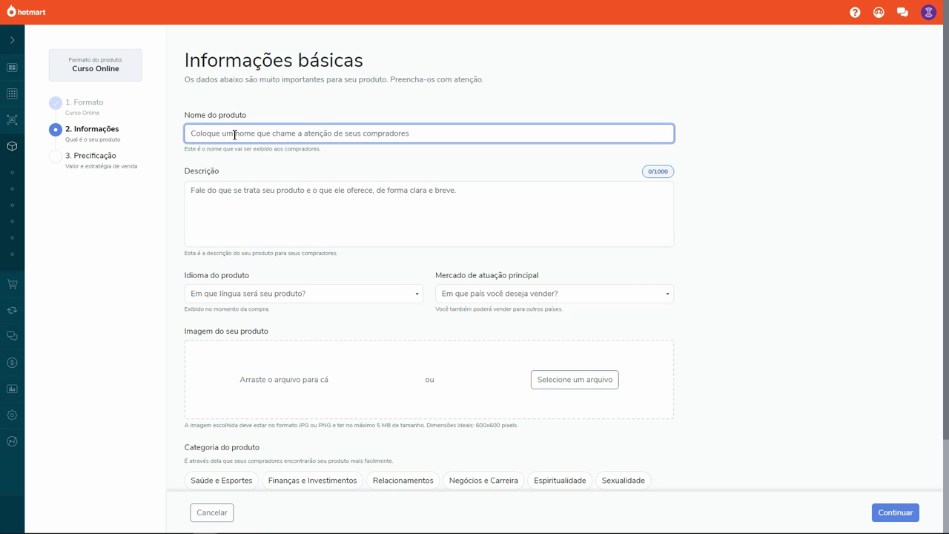
type("Mini-curso ManyChat Sem Medo")
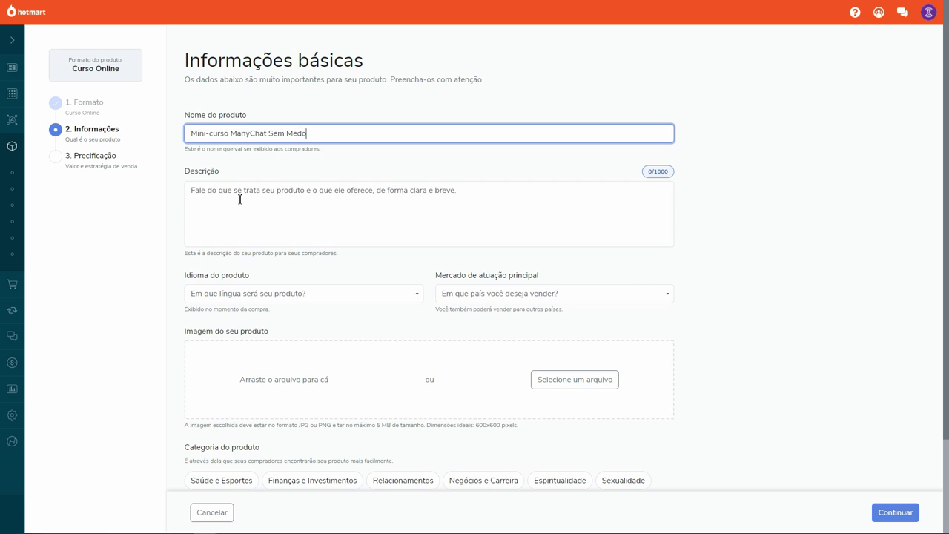
left_click(240, 199)
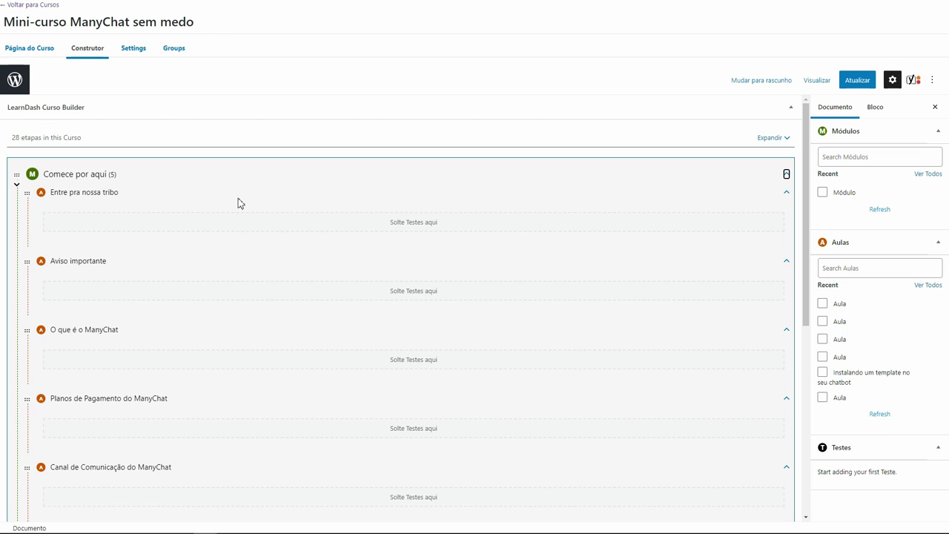
left_click(43, 52)
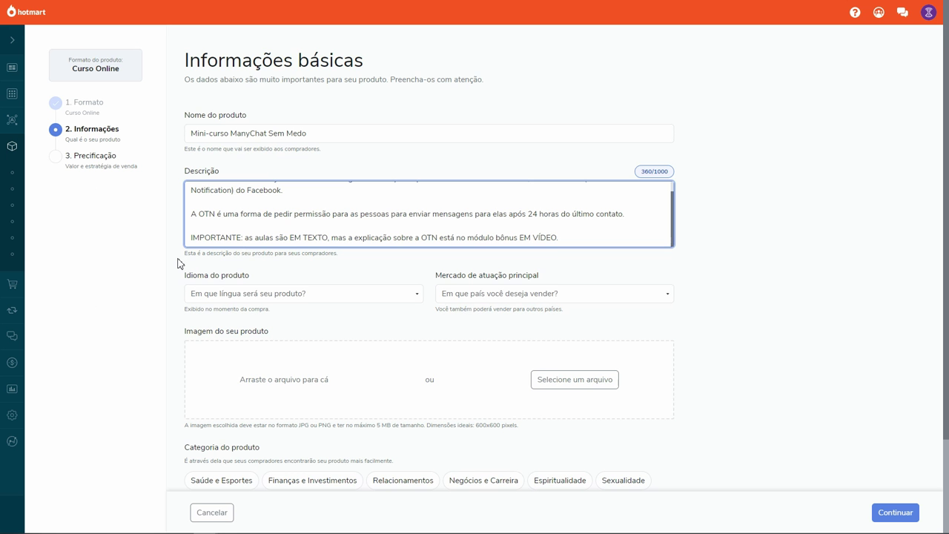
Set the product language to Português (Brasil) and the main market to Brasil
scroll(178, 263, "down", 1)
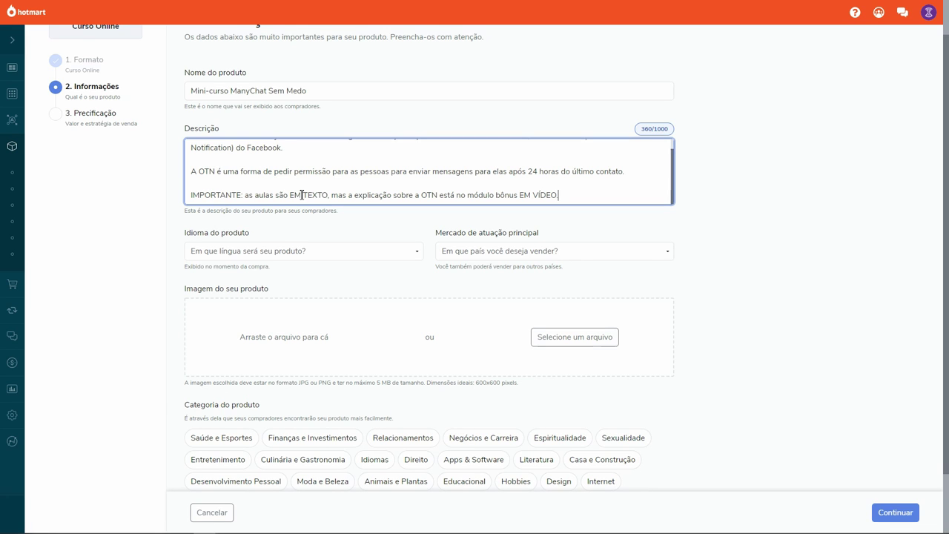
left_click(401, 254)
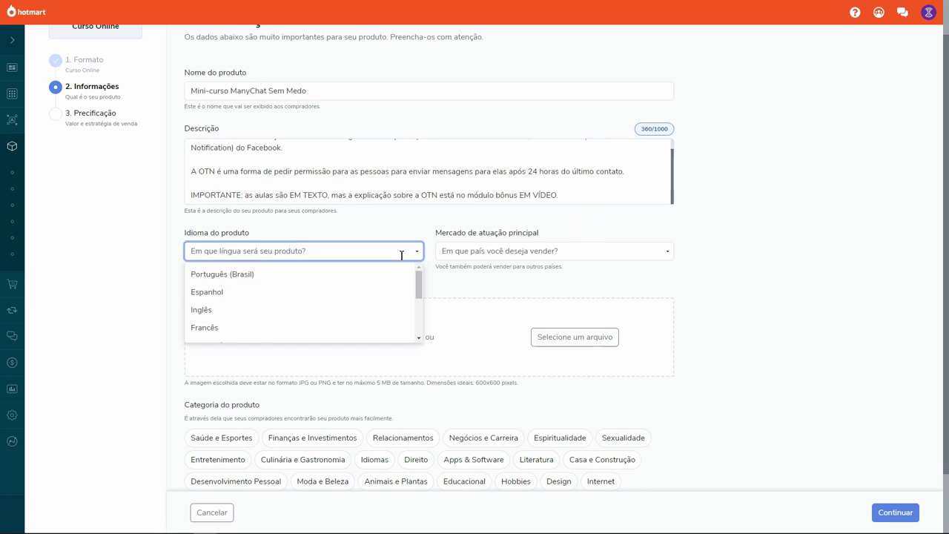
left_click(239, 275)
left_click(239, 274)
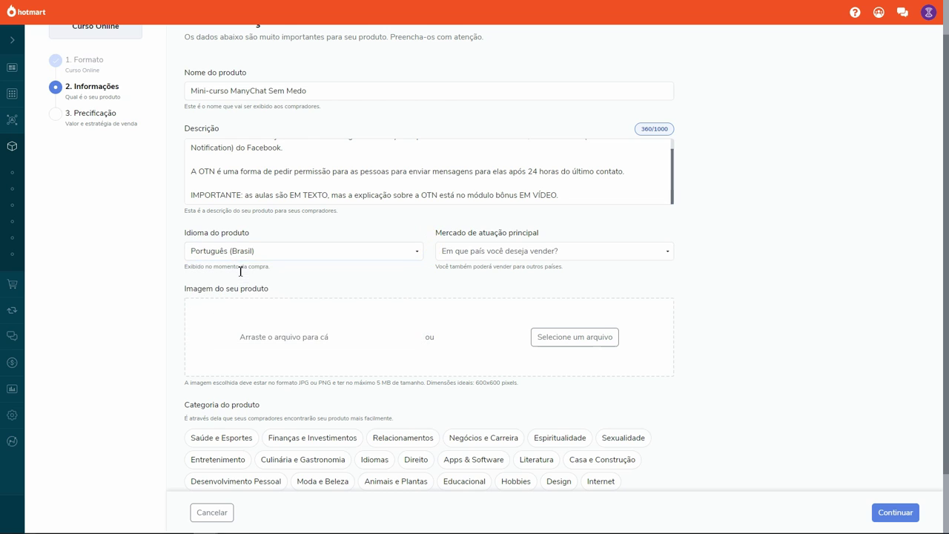
left_click(524, 252)
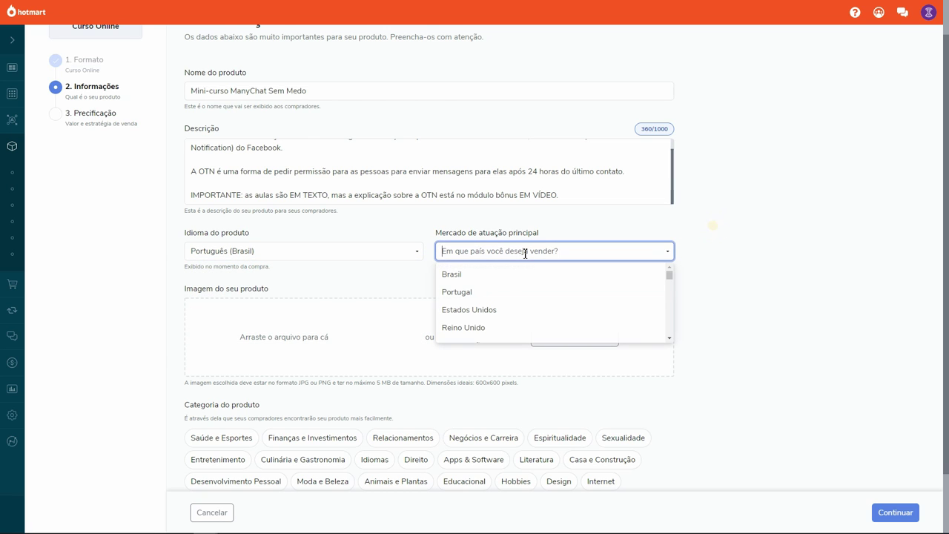
left_click(475, 276)
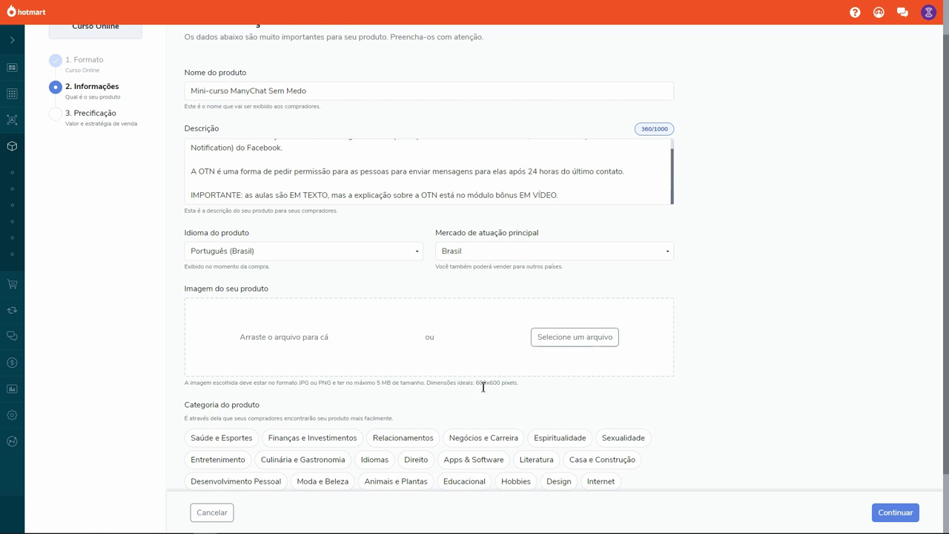
Check the ideal dimensions stated for the product image
left_click_drag(478, 384, 502, 382)
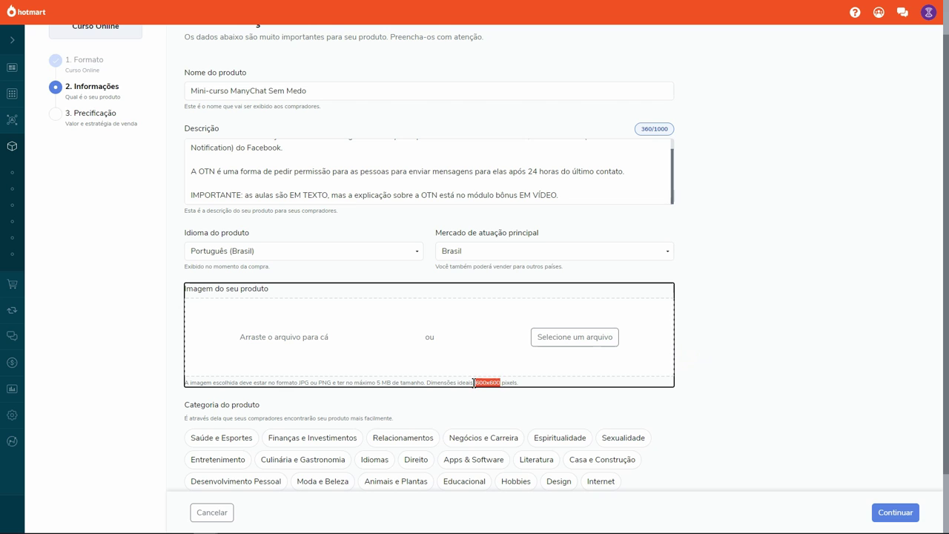
left_click(445, 382)
left_click(170, 338)
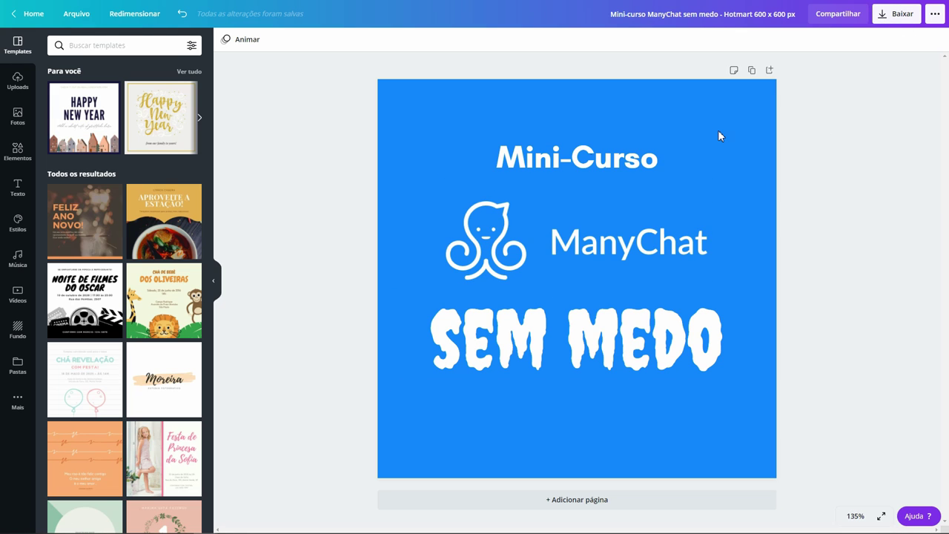
Switch to Canva and download the 600 x 600 px mini-course design as a JPG with quality 100
left_click(888, 29)
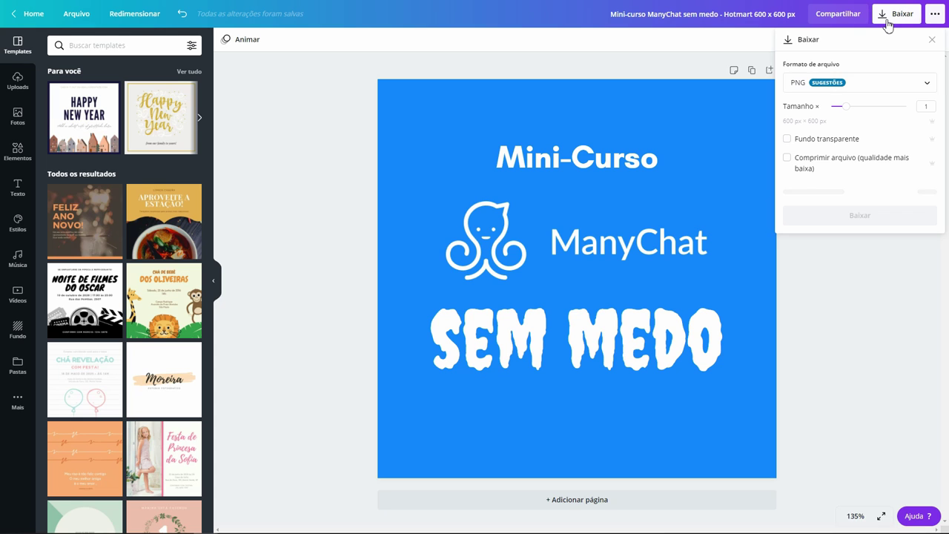
left_click(867, 89)
left_click(818, 119)
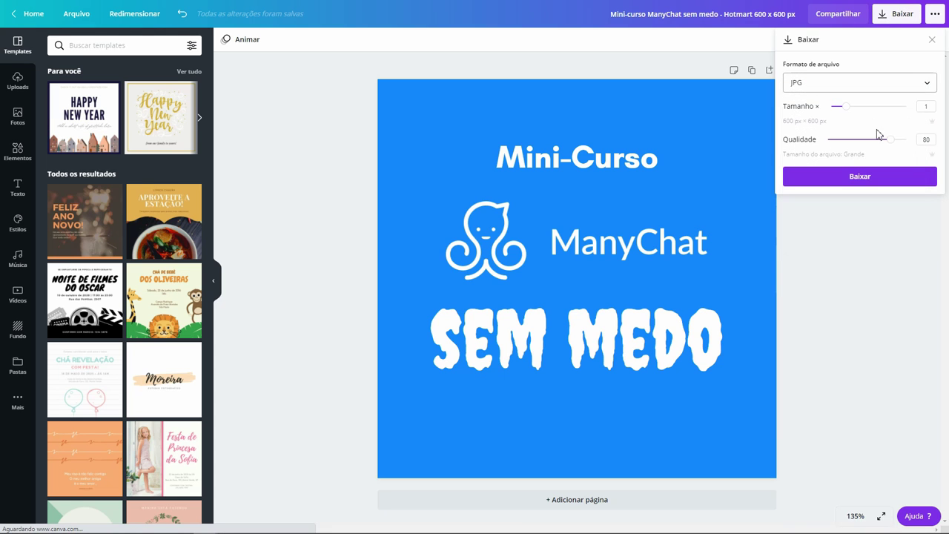
left_click_drag(892, 139, 906, 140)
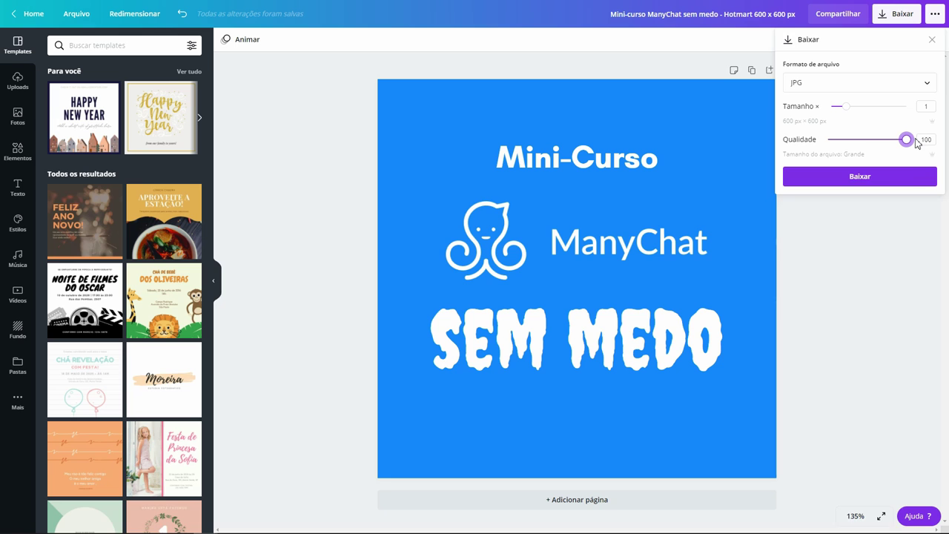
left_click(890, 177)
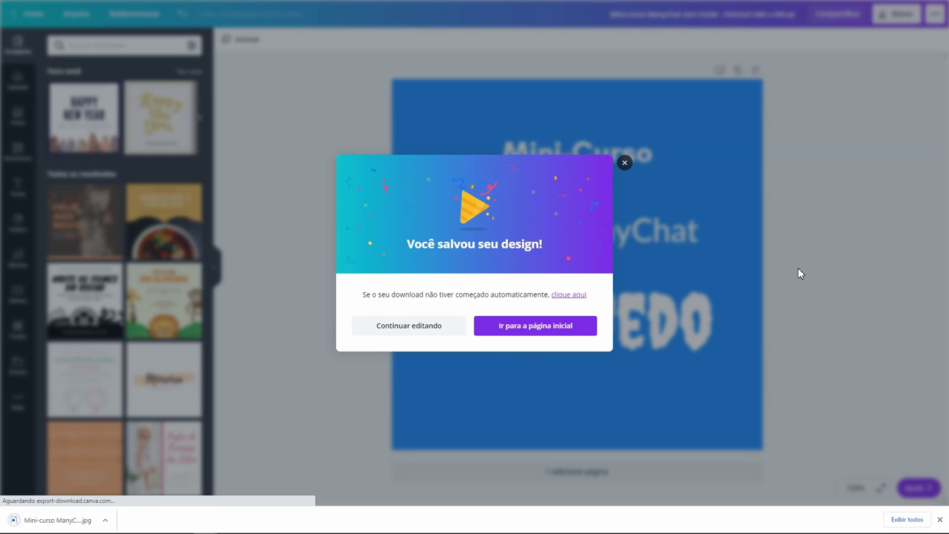
left_click(624, 165)
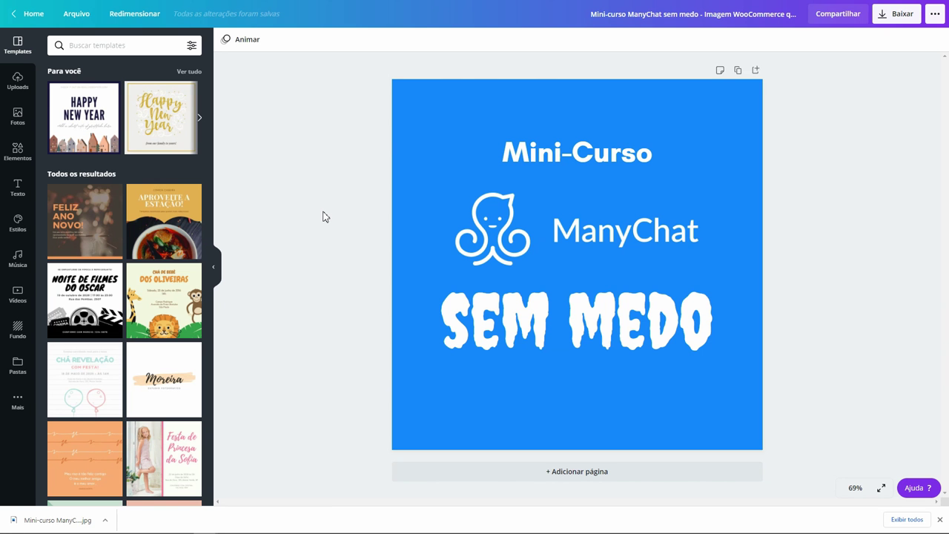
key("ctrl+Tab")
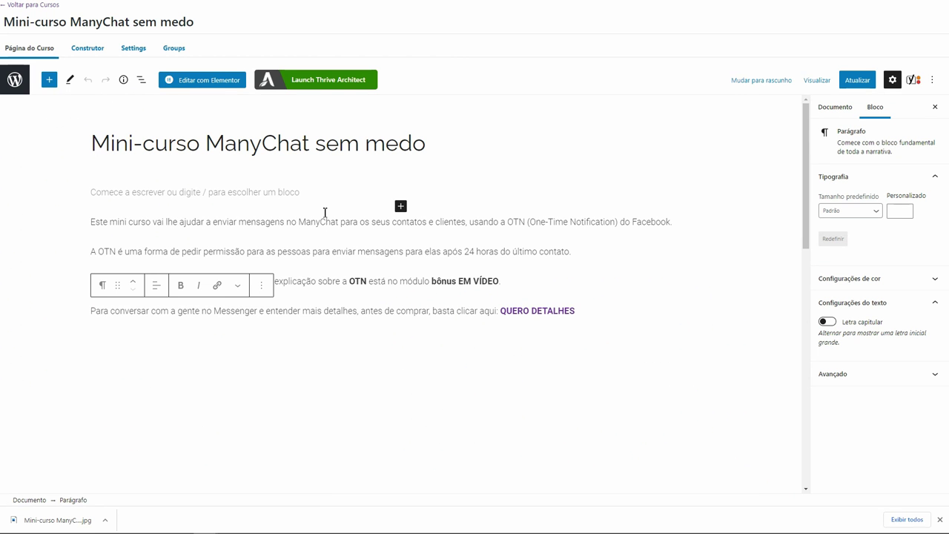
Return to the Hotmart product form and upload the downloaded mini-course JPG as the product image
key("ctrl+Tab")
key("ctrl+shift+Tab")
key("ctrl+Tab")
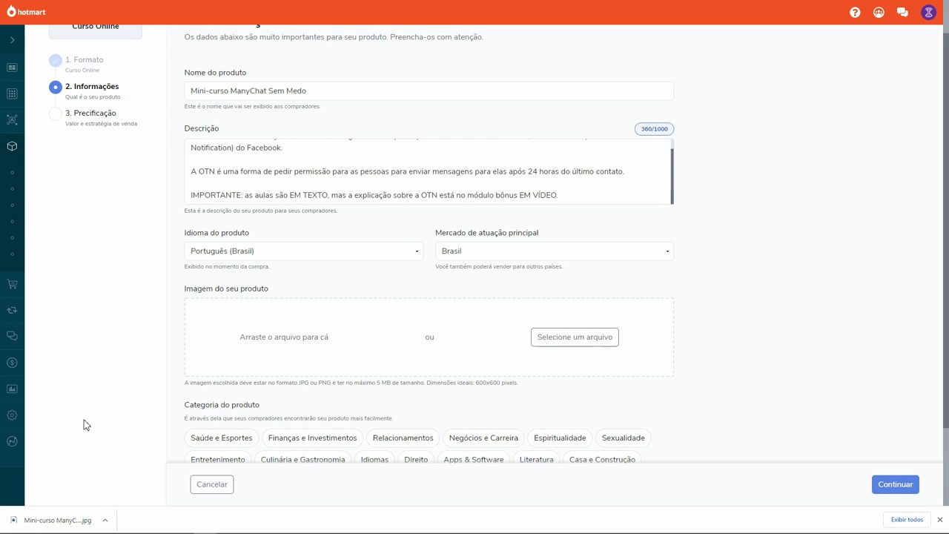
left_click_drag(74, 519, 310, 337)
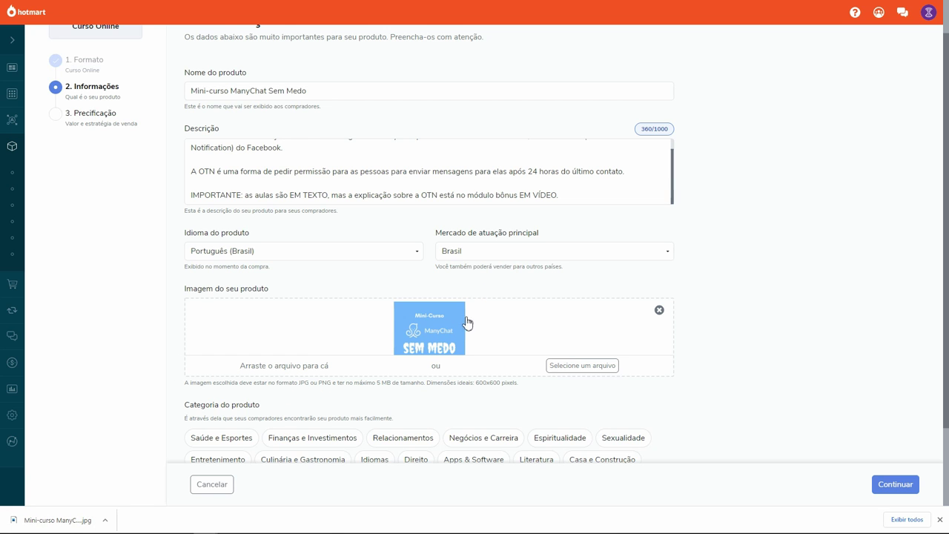
Set the product category to Empreendedorismo Digital and continue to the pricing stage
scroll(712, 343, "down", 1)
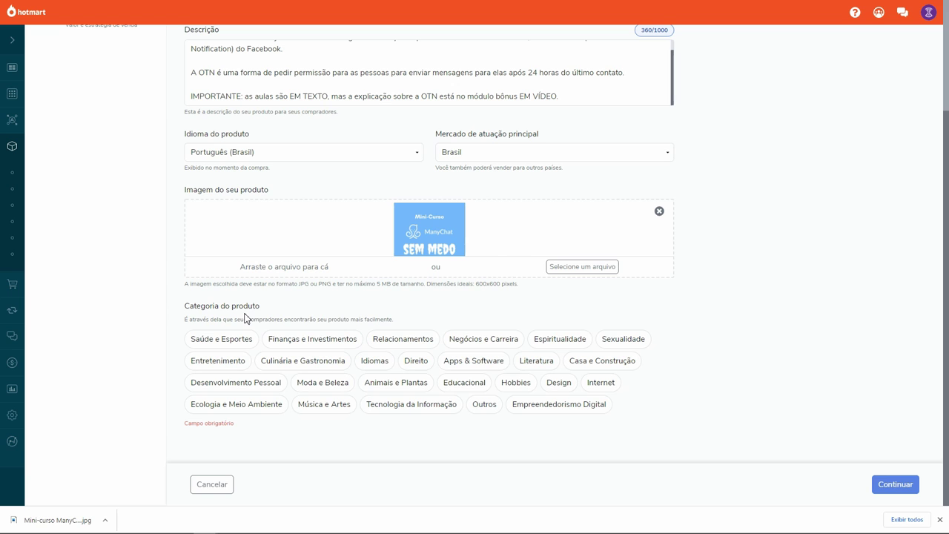
left_click(556, 410)
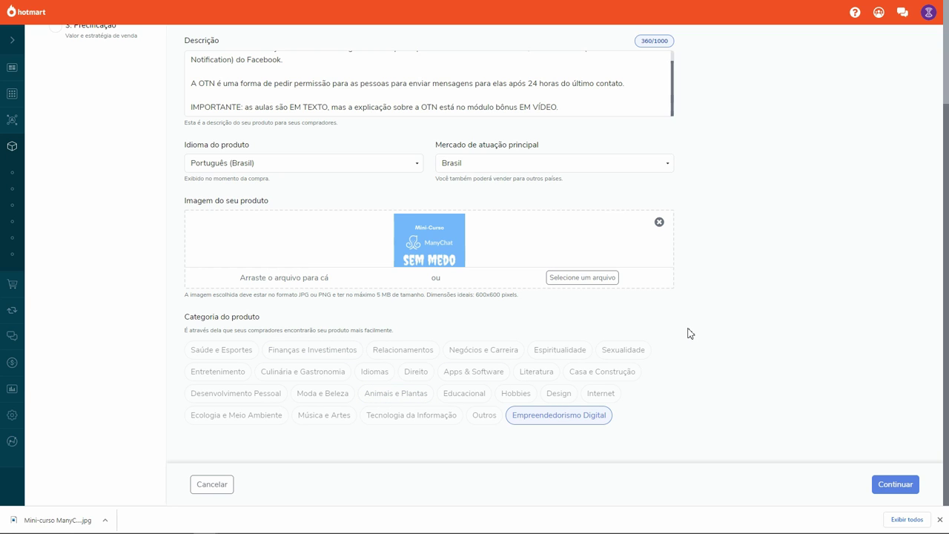
scroll(697, 202, "up", 2)
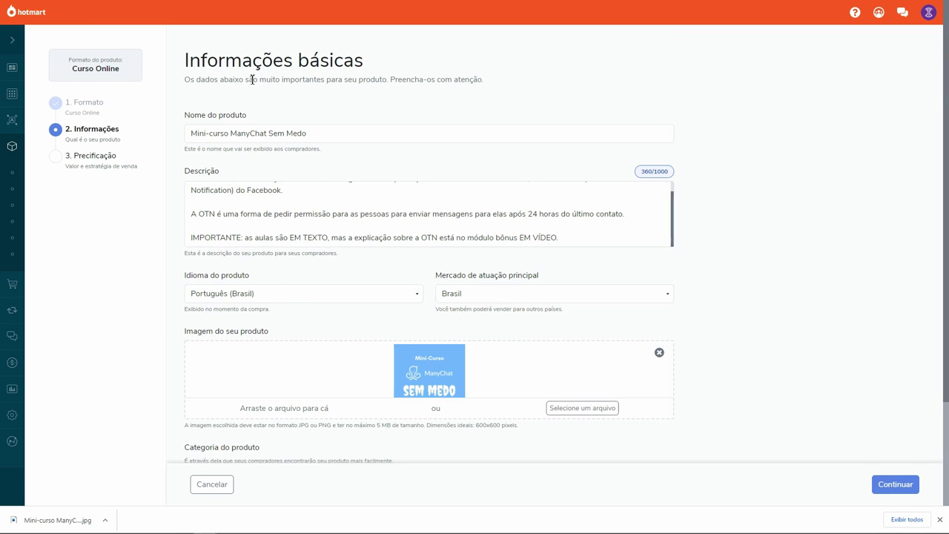
scroll(723, 287, "down", 2)
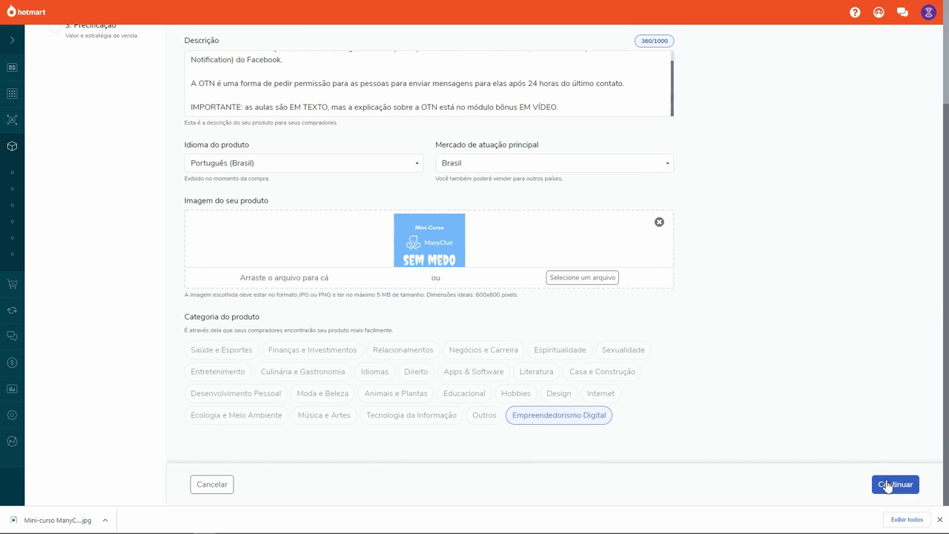
left_click(941, 519)
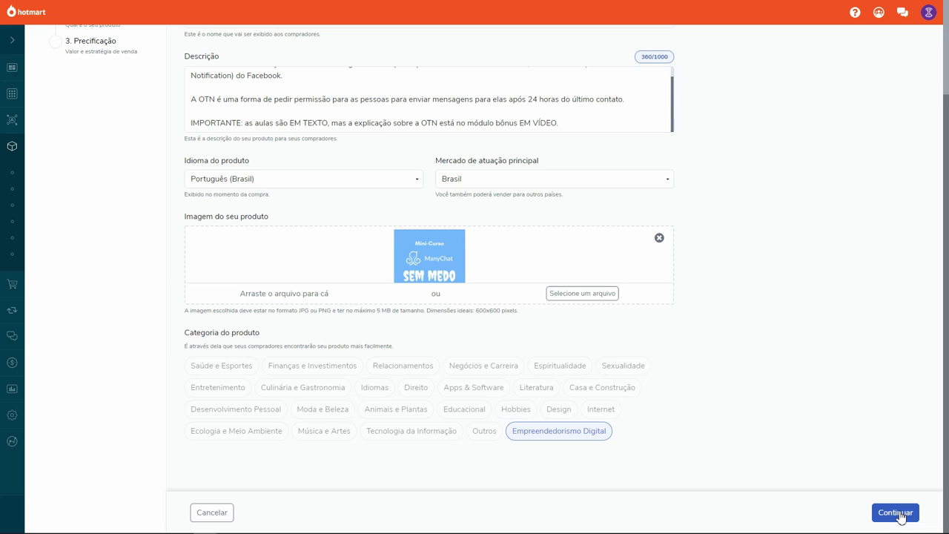
left_click(897, 513)
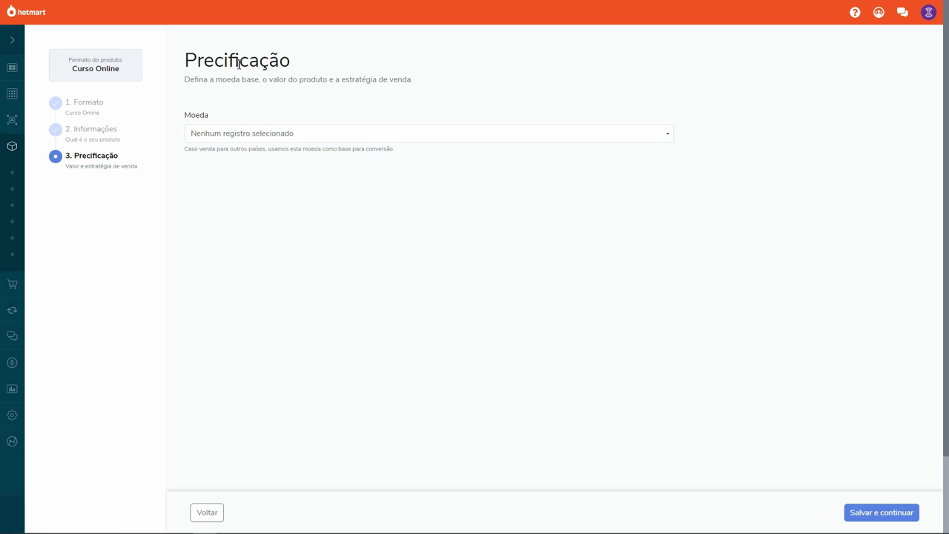
Set the pricing to Real Brasileiro, with Pagamento à vista as the payment method and a value of R$ 27,00
left_click(423, 135)
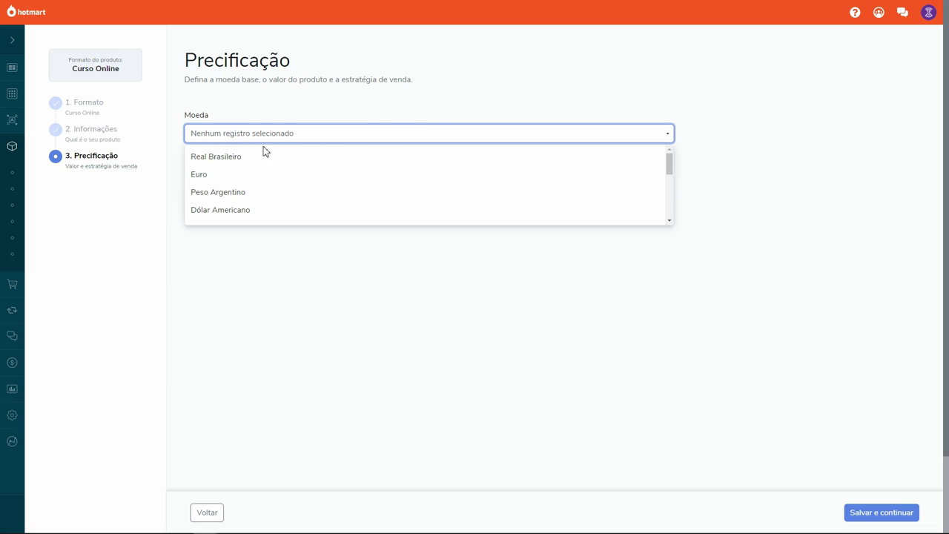
left_click(233, 157)
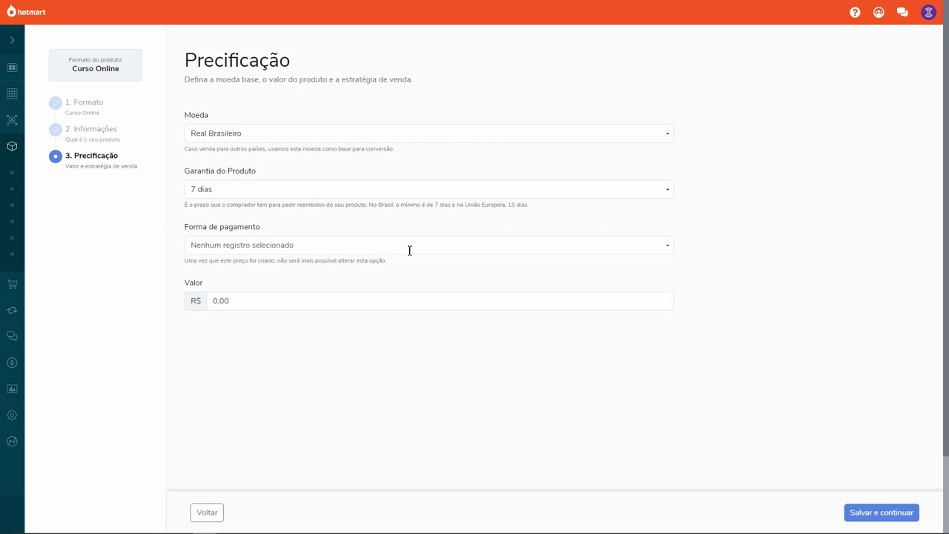
left_click(666, 248)
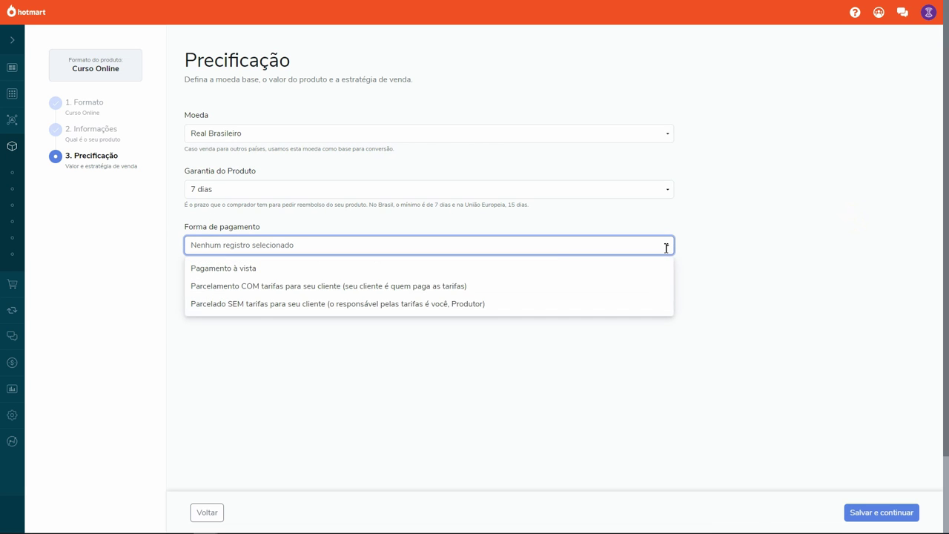
left_click(263, 271)
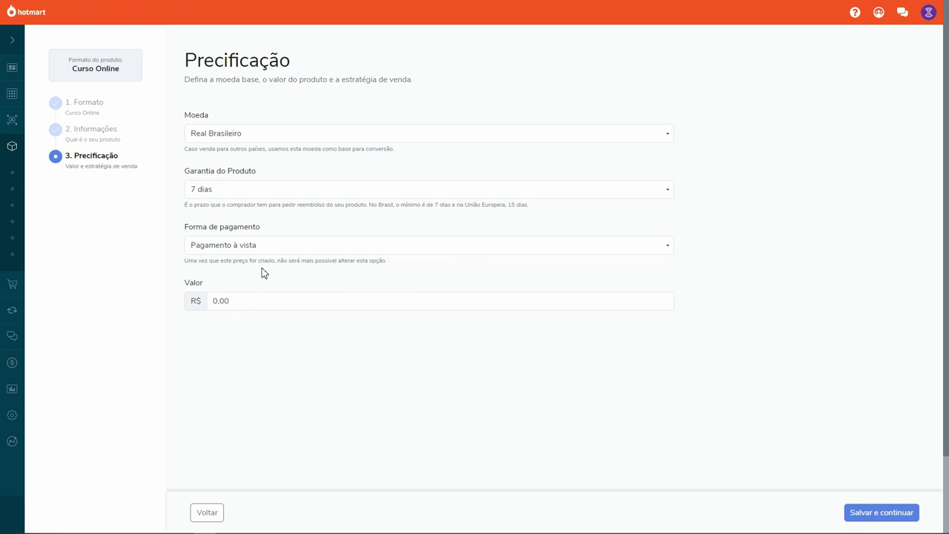
left_click(247, 301)
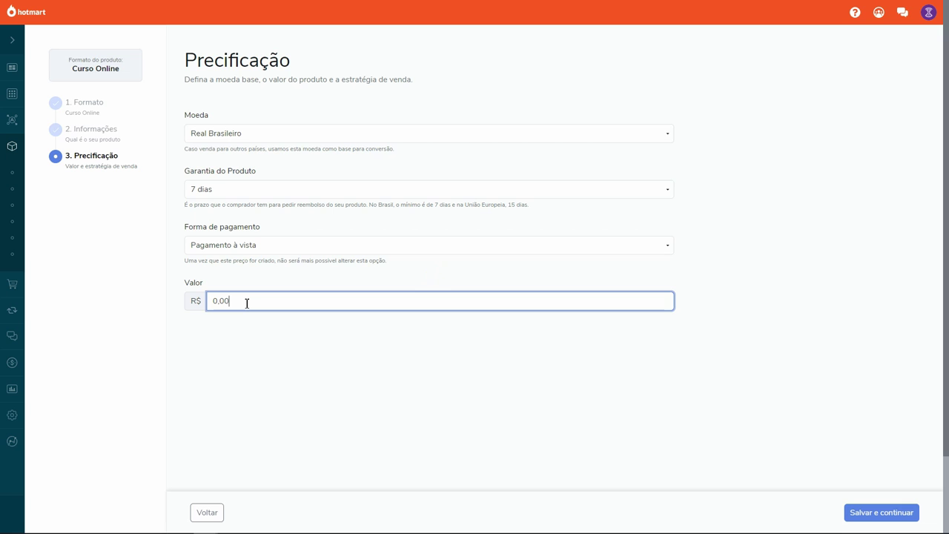
type("27")
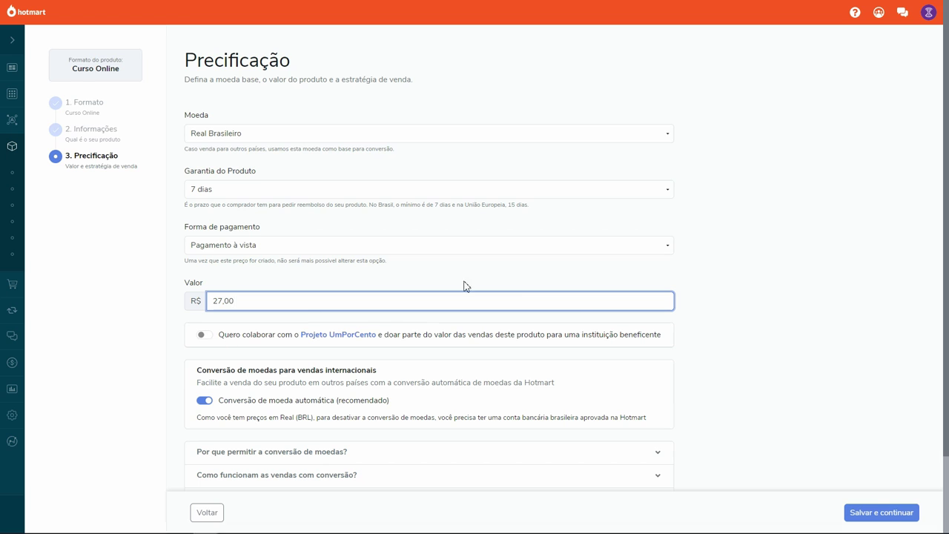
Read the explanation of Hotmart's currency conversion rate and save the product's pricing
scroll(707, 336, "down", 2)
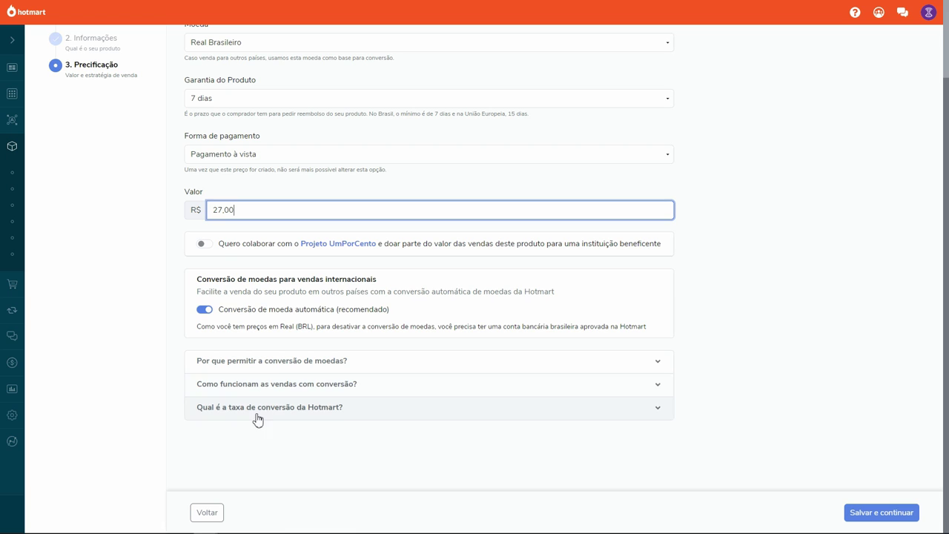
left_click(658, 412)
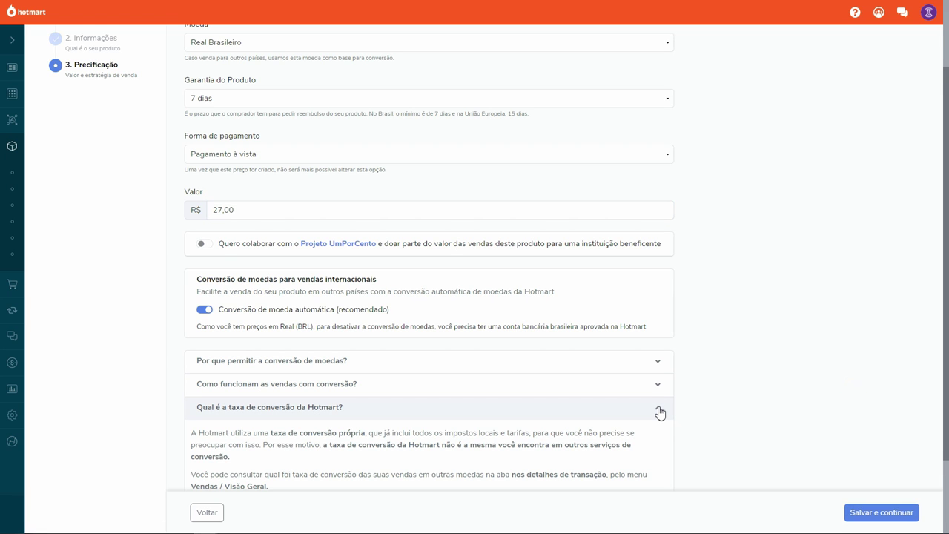
left_click(659, 413)
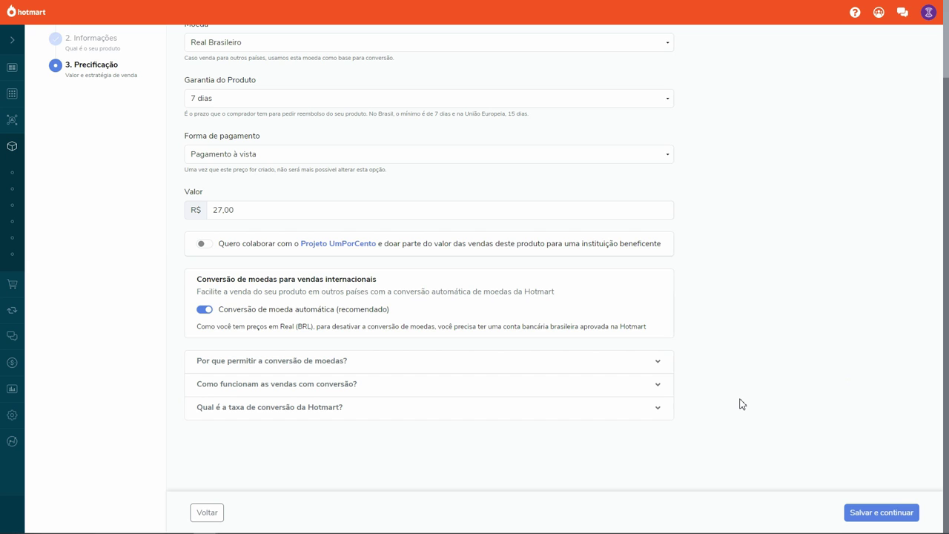
scroll(742, 403, "up", 2)
scroll(742, 404, "down", 2)
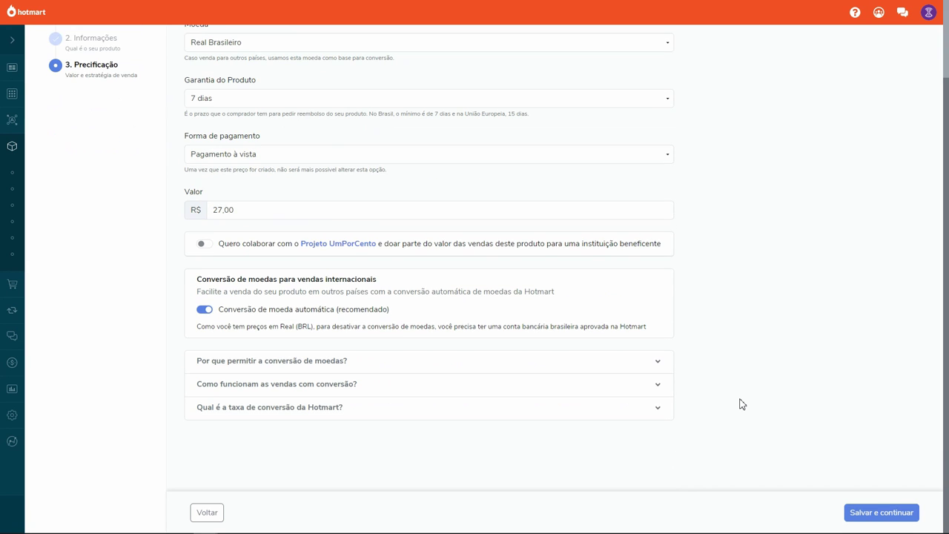
left_click(865, 518)
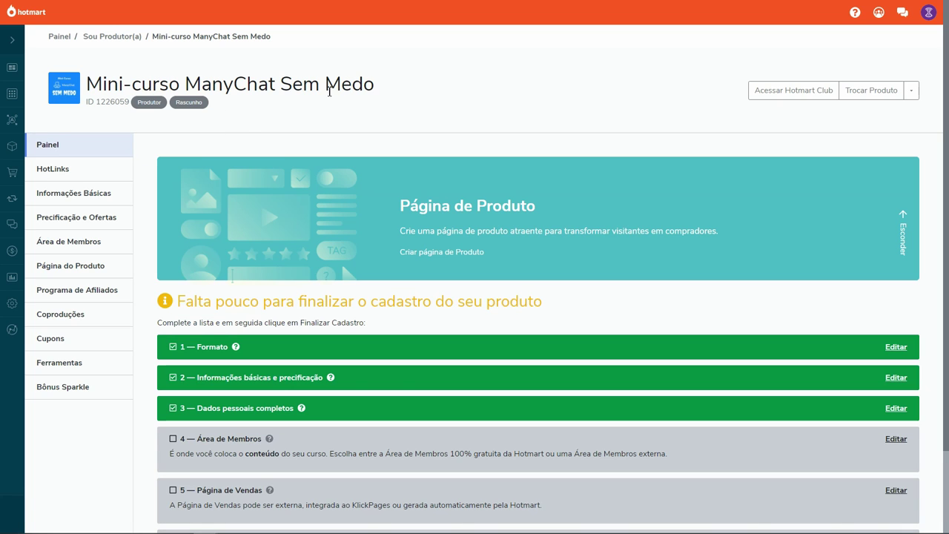
Examine the product's ID and the Hotmart and external member area options in the registration checklist
double_click(112, 102)
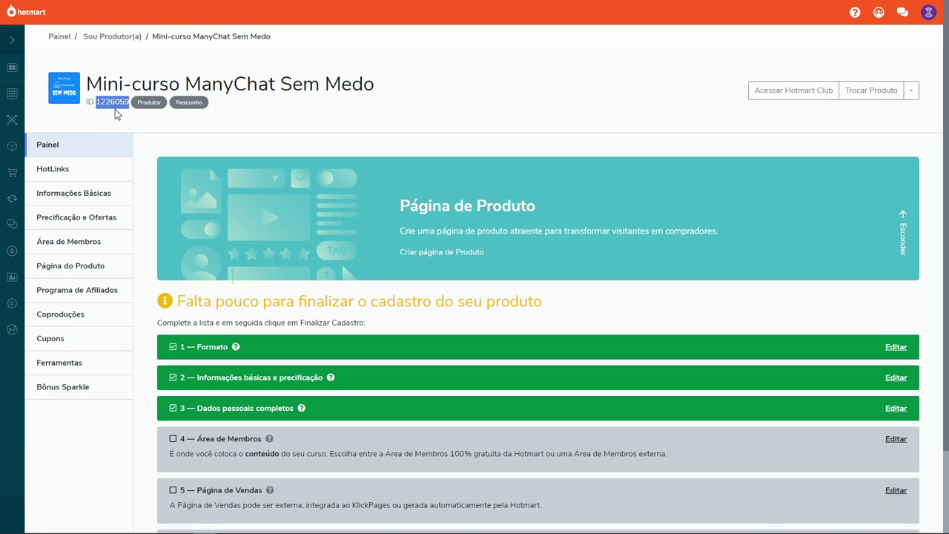
left_click(114, 104)
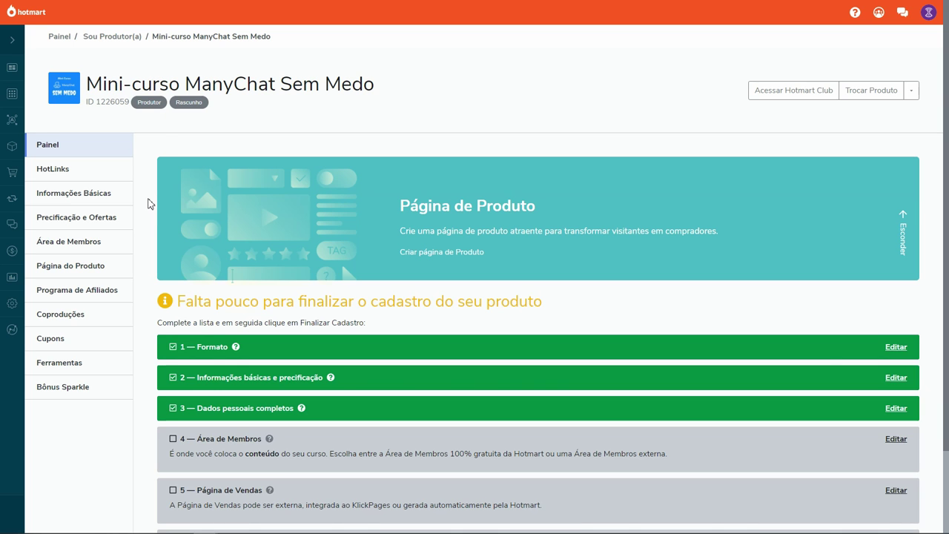
scroll(149, 204, "down", 2)
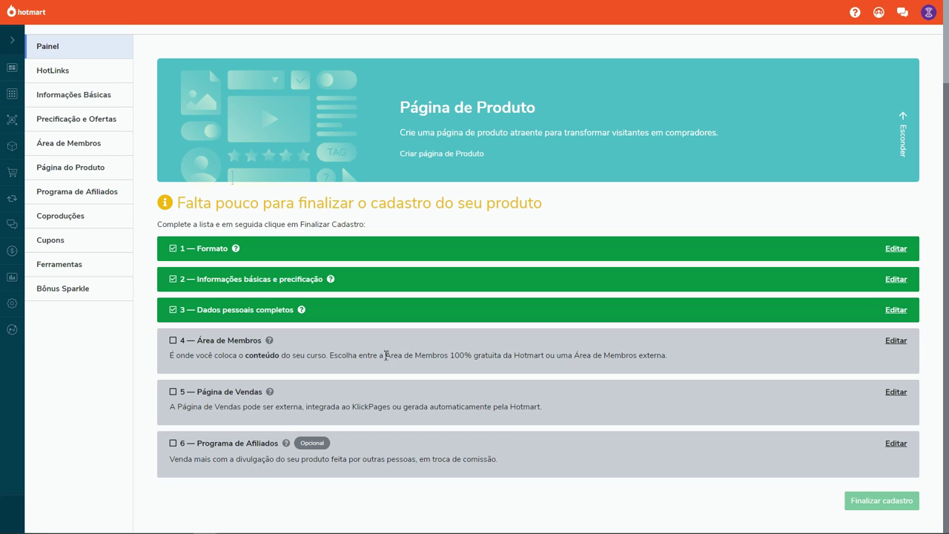
left_click_drag(385, 355, 545, 356)
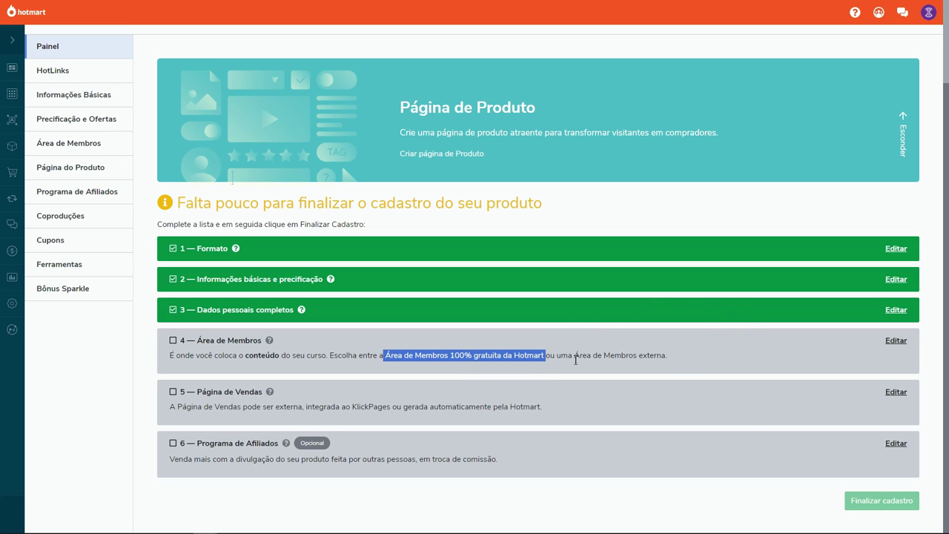
left_click(583, 356)
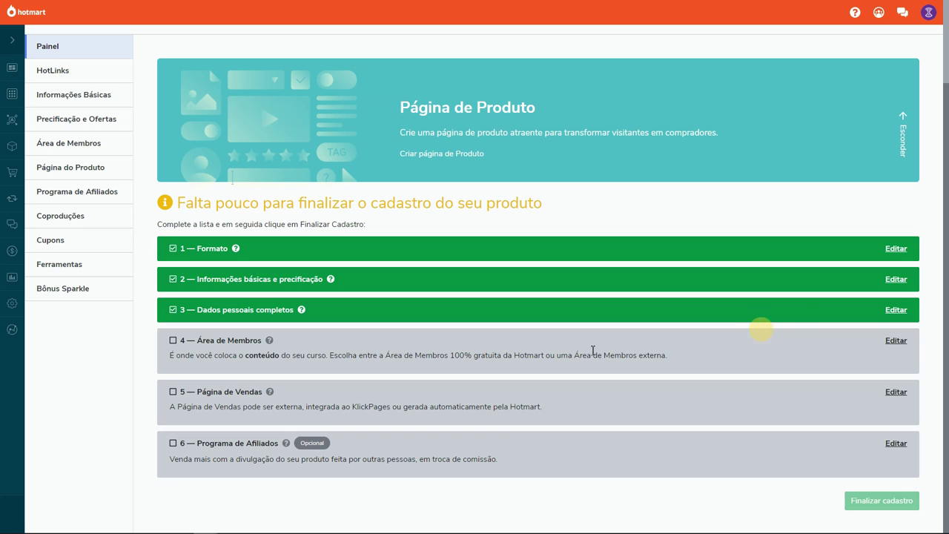
left_click_drag(573, 355, 673, 357)
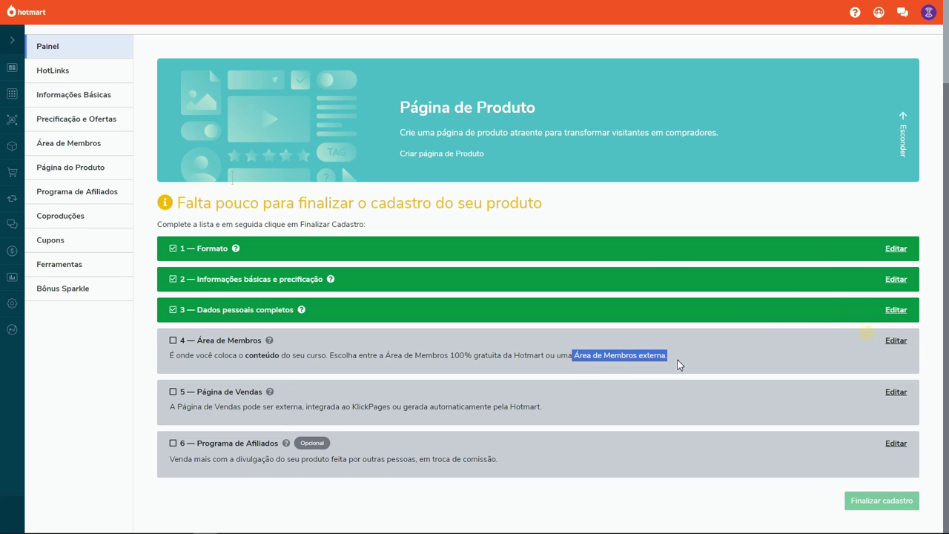
left_click(680, 365)
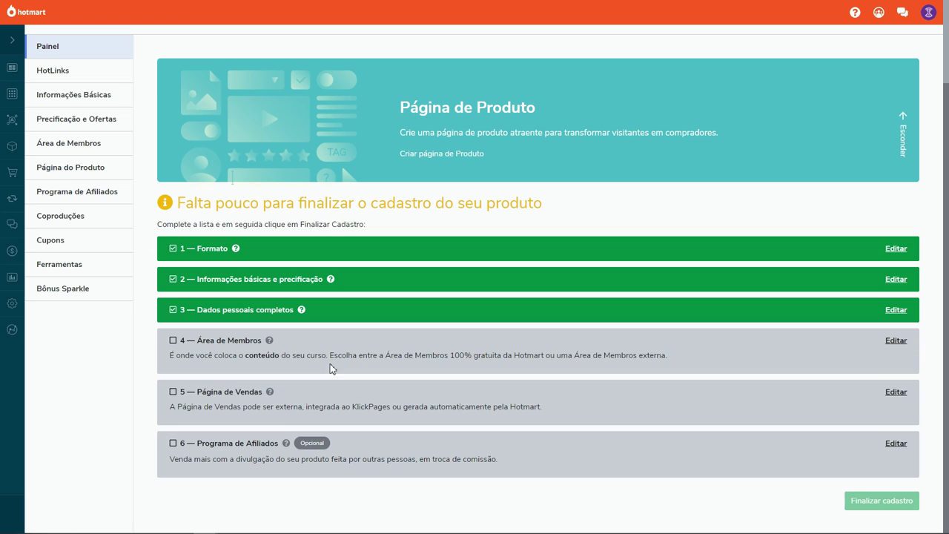
left_click(659, 320)
Choose the Hotmart member area to host the course content and open it in Hotmart Club
left_click(894, 340)
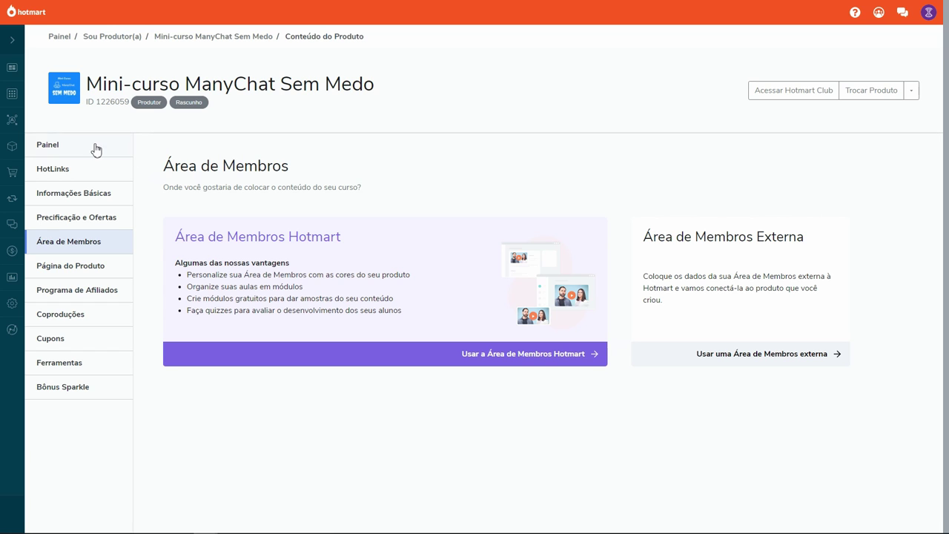
left_click(84, 251)
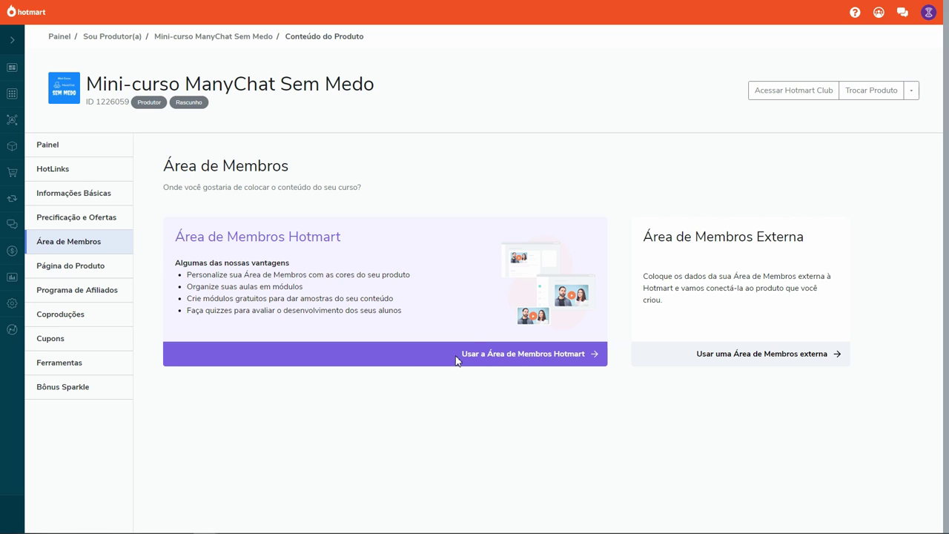
left_click(488, 356)
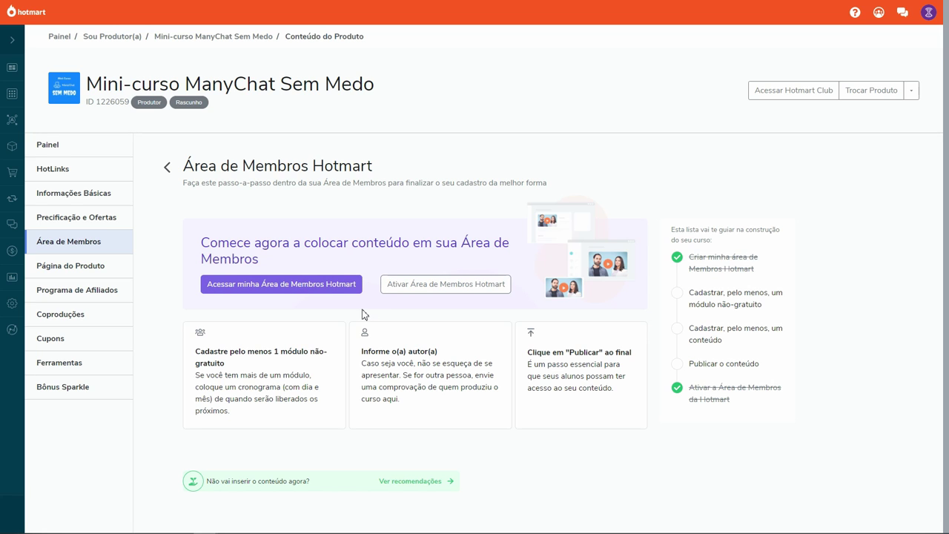
left_click(285, 289)
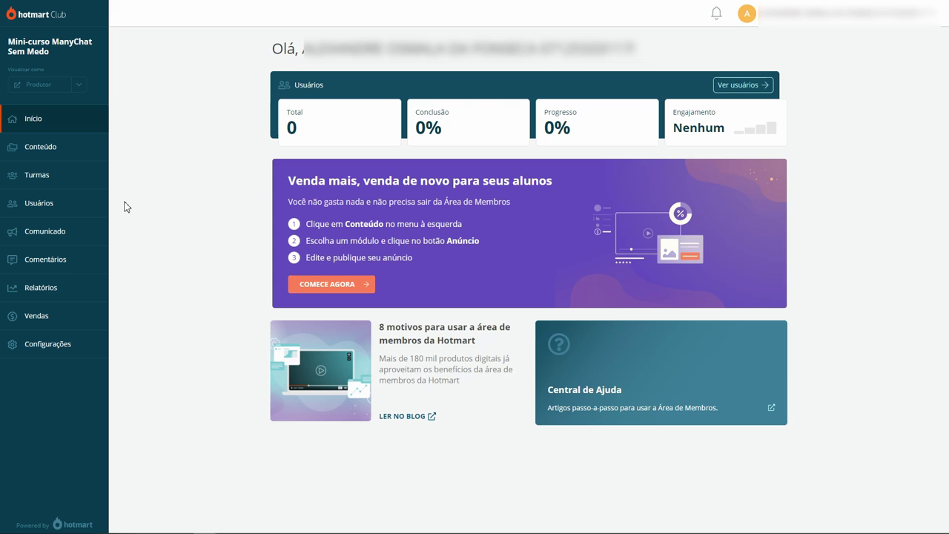
Add a content module named "Comece por aqui", copying its title from the LearnDash course builder, and save it back to the module list
left_click(51, 148)
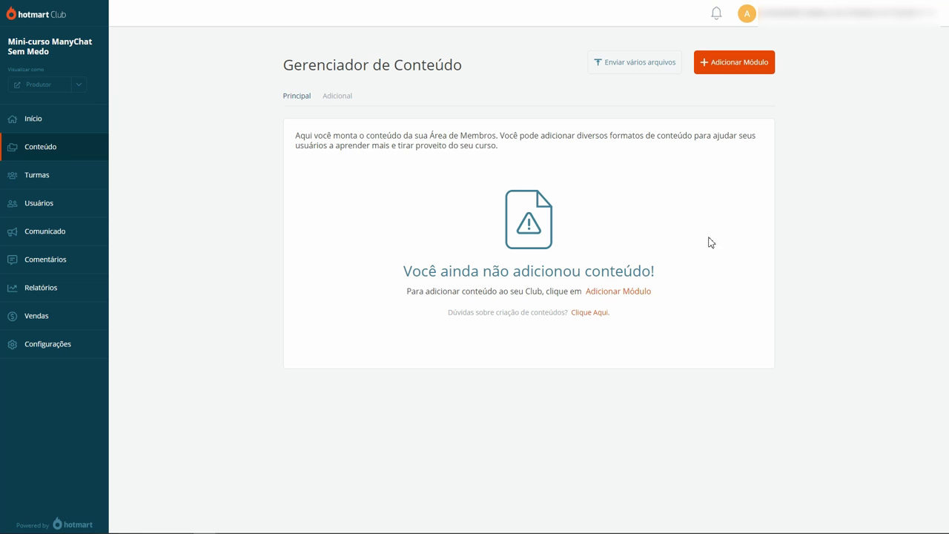
left_click(620, 294)
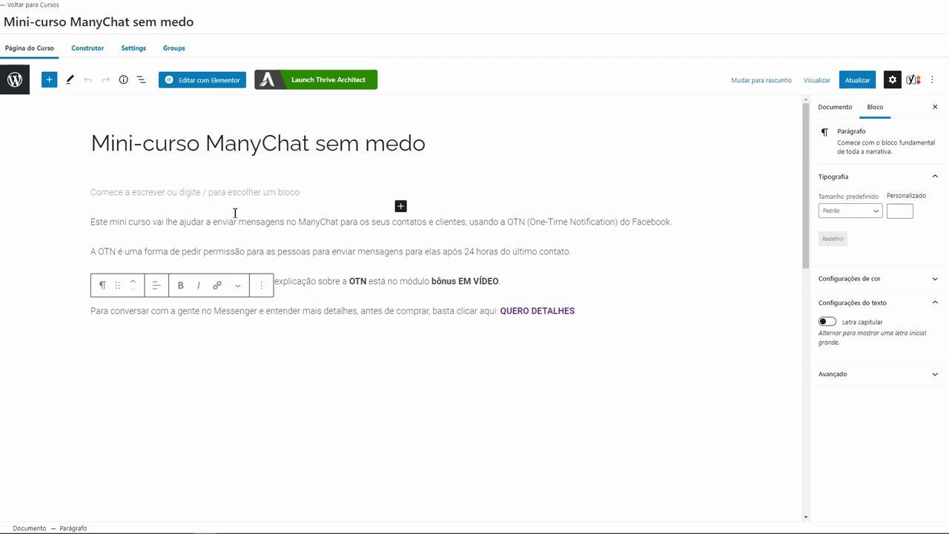
left_click(95, 52)
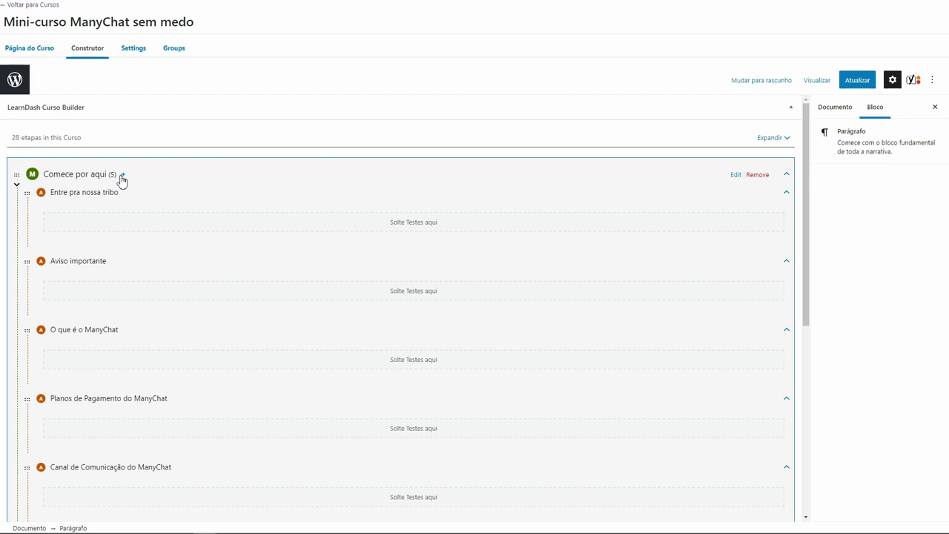
left_click(121, 175)
triple_click(86, 175)
key("ctrl+c")
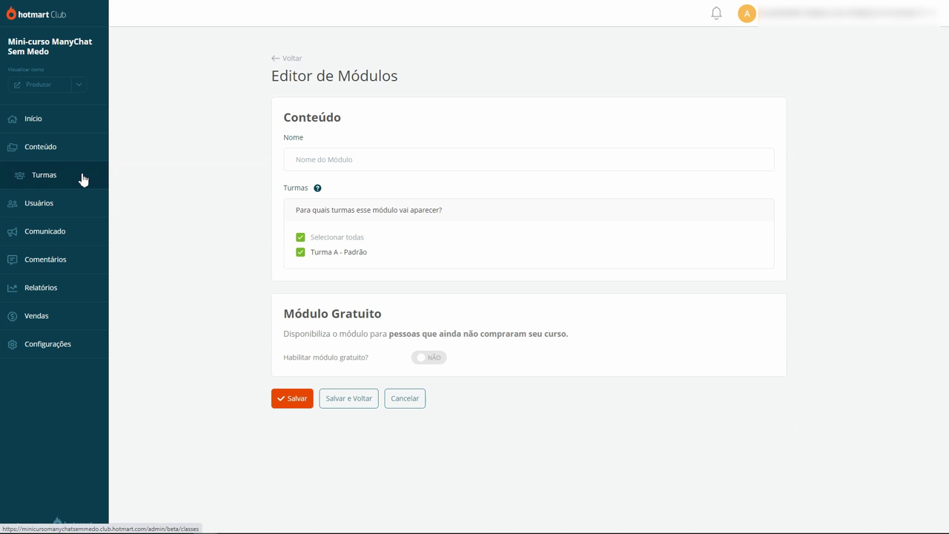
left_click(363, 163)
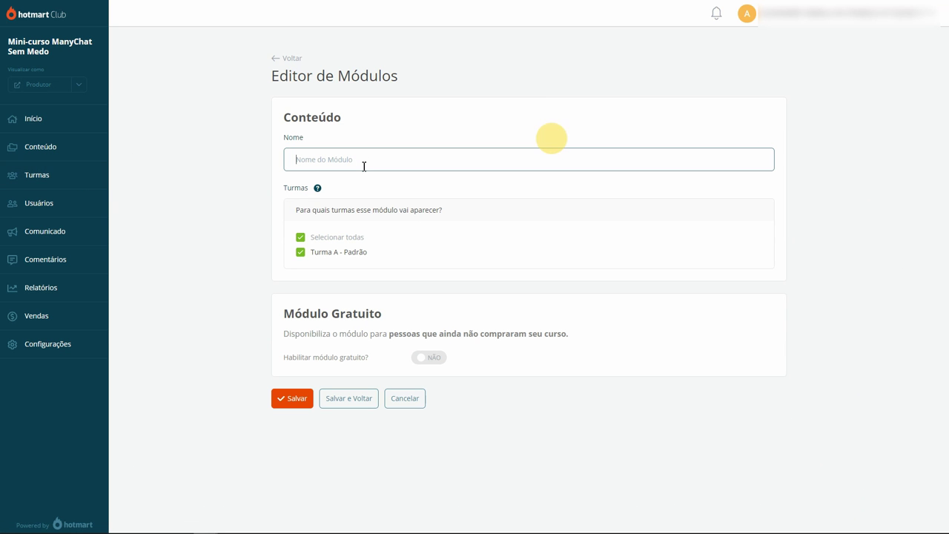
key("ctrl+v")
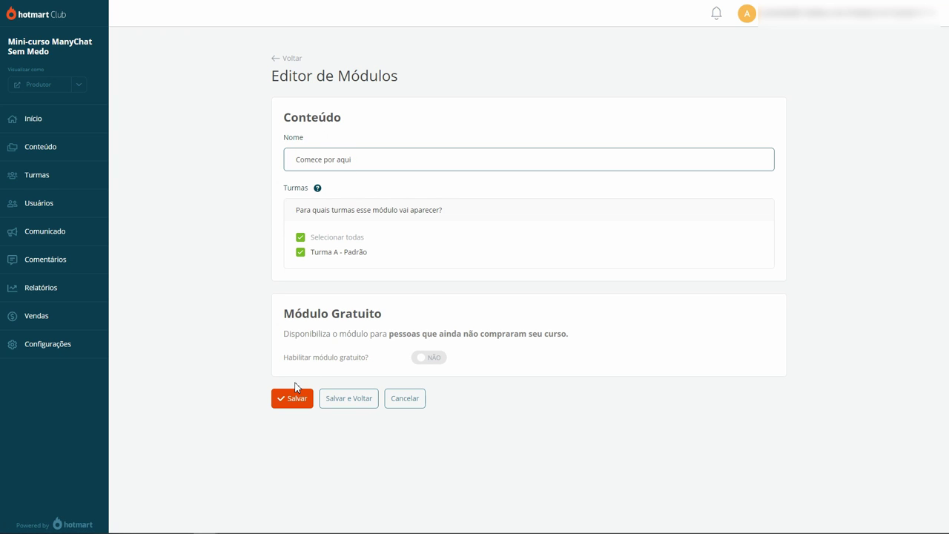
left_click(354, 401)
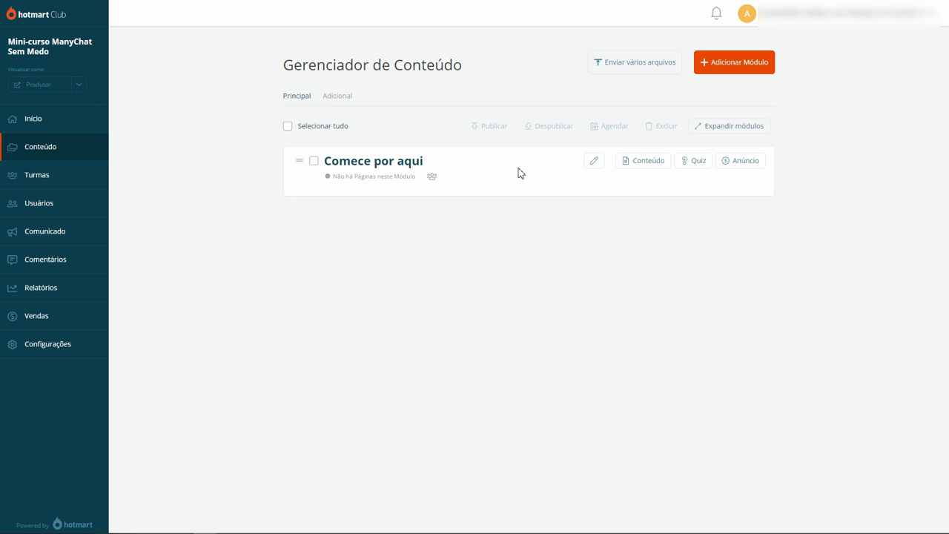
Open the content creation form for a new page in the "Comece por aqui" module
left_click(638, 166)
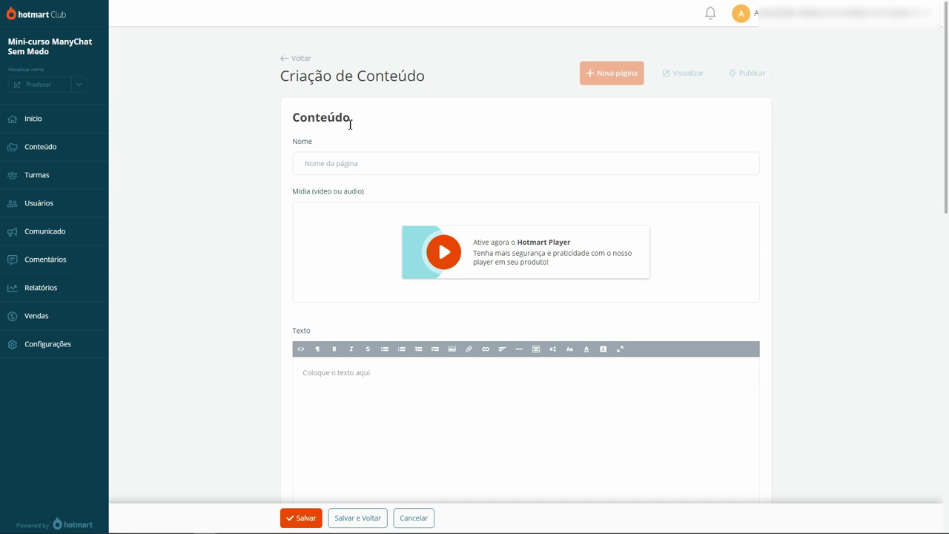
left_click(414, 517)
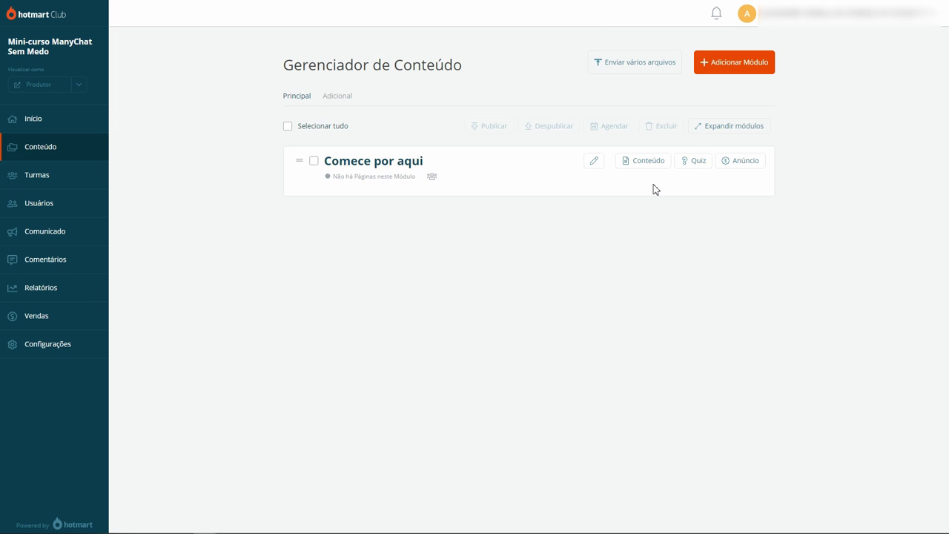
left_click(642, 161)
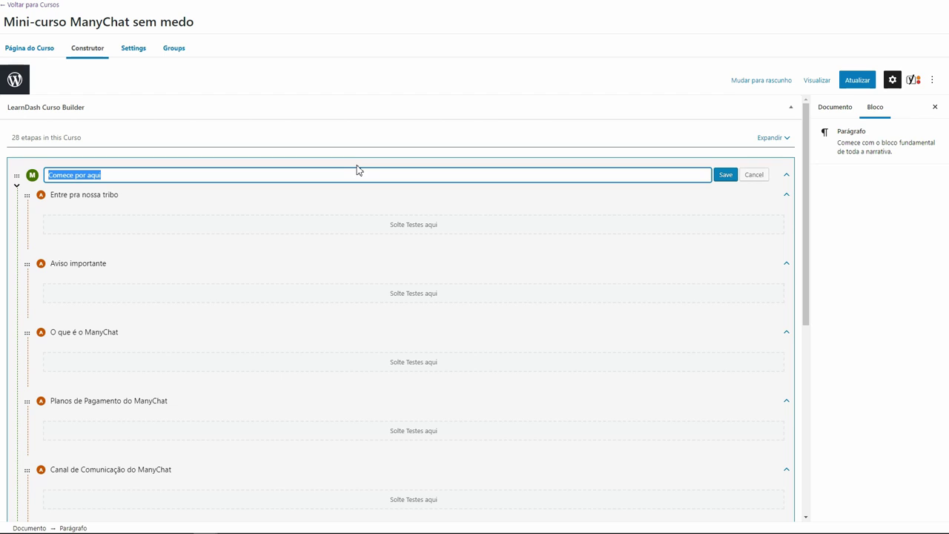
Copy the first lesson's title from the LearnDash course builder and name the new Hotmart page "Entre pra nossa tribo"
left_click(123, 197)
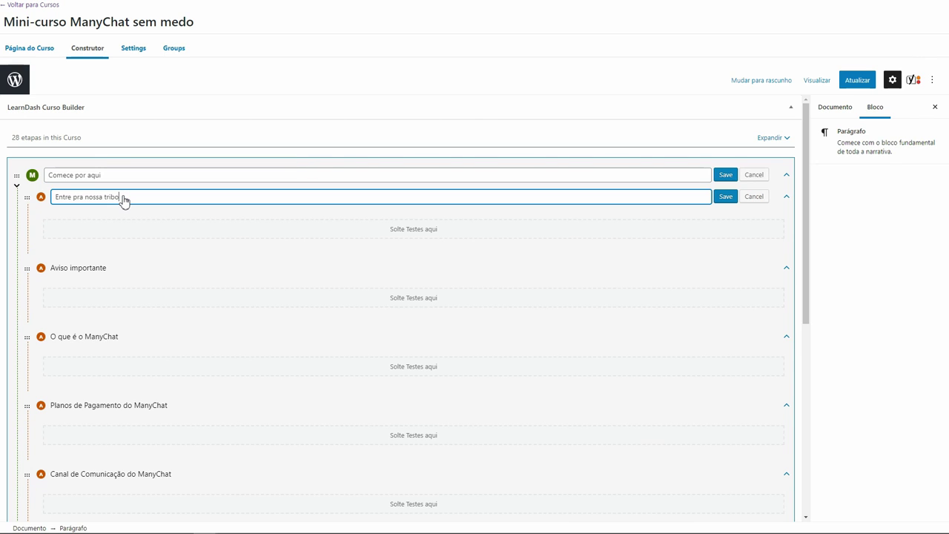
triple_click(123, 197)
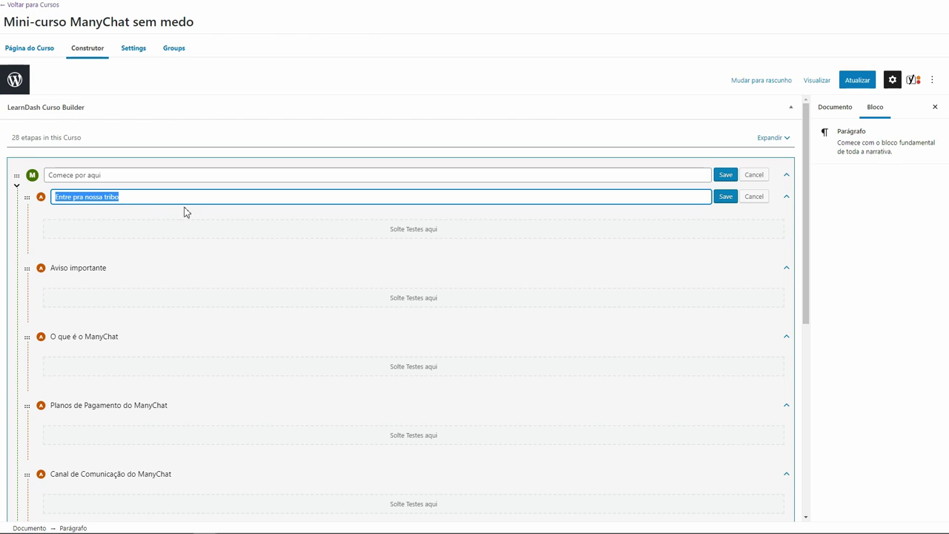
left_click(146, 212)
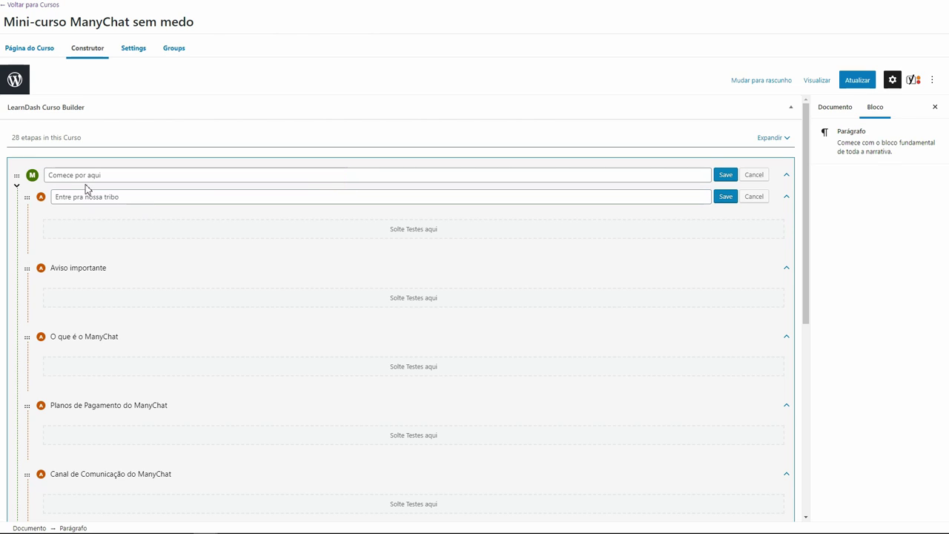
scroll(95, 335, "down", 1)
scroll(95, 336, "down", 2)
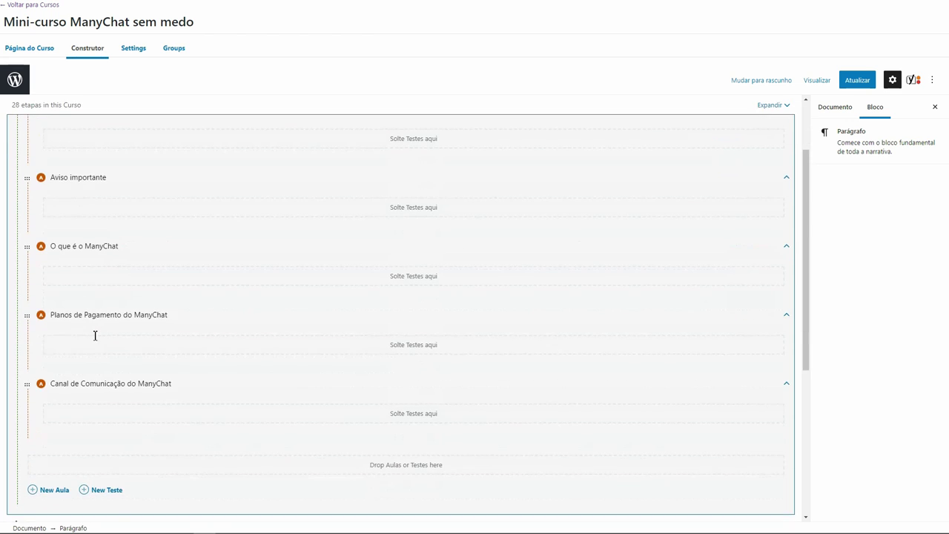
scroll(95, 333, "up", 3)
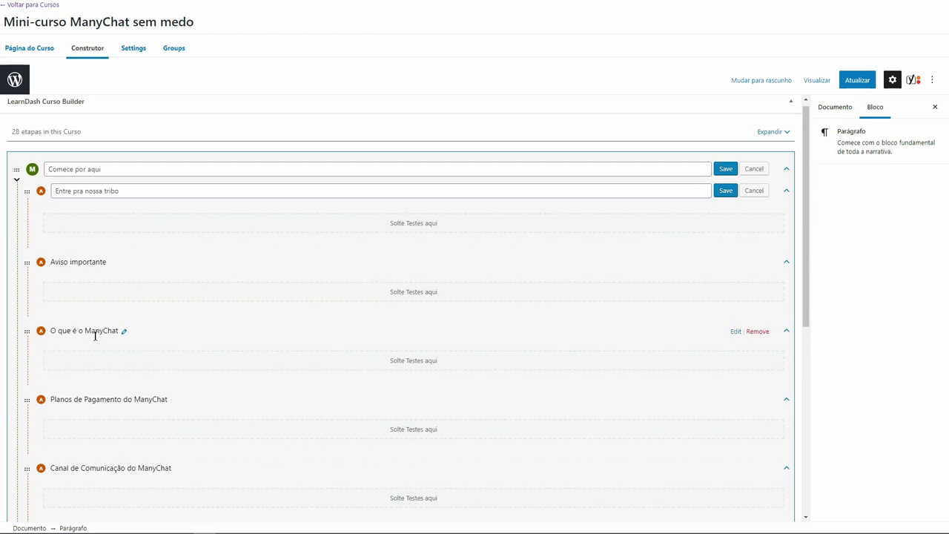
triple_click(126, 191)
key("ctrl+c")
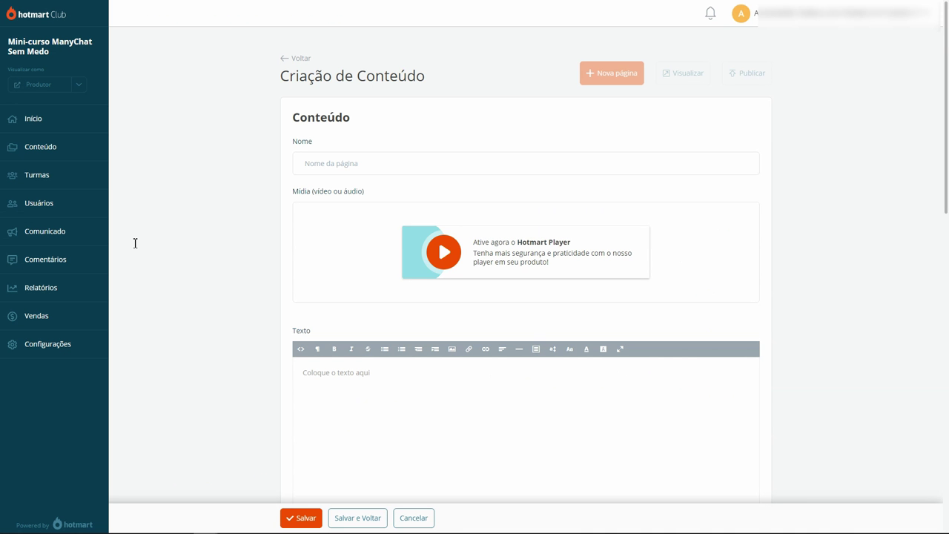
left_click(357, 164)
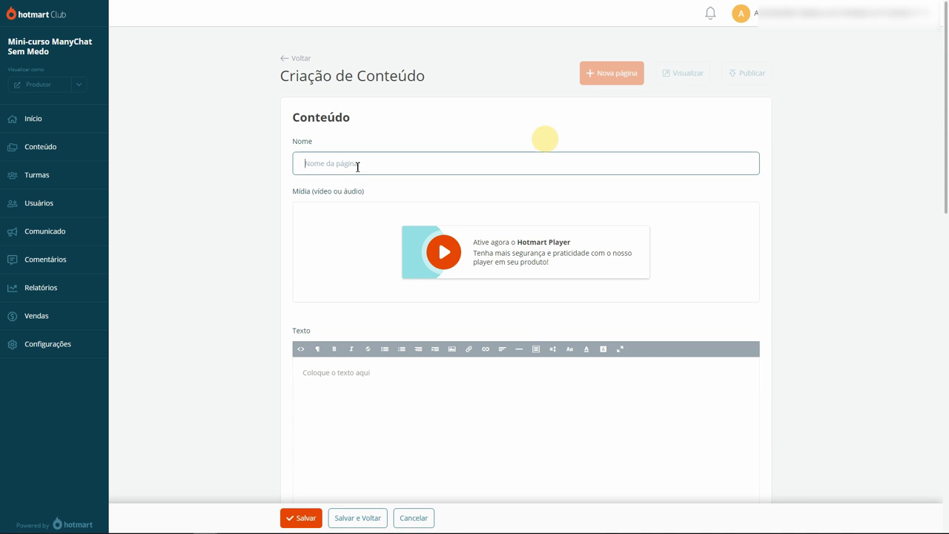
key("ctrl+v")
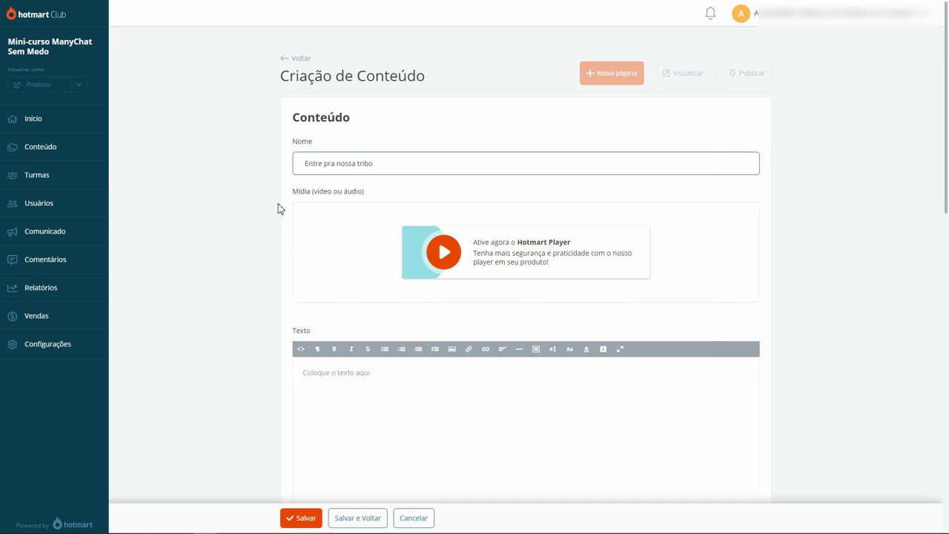
Open the "Entre pra nossa tribo" lesson in LearnDash and copy its full text with the chatbot link into the Hotmart page's text
scroll(236, 234, "down", 1)
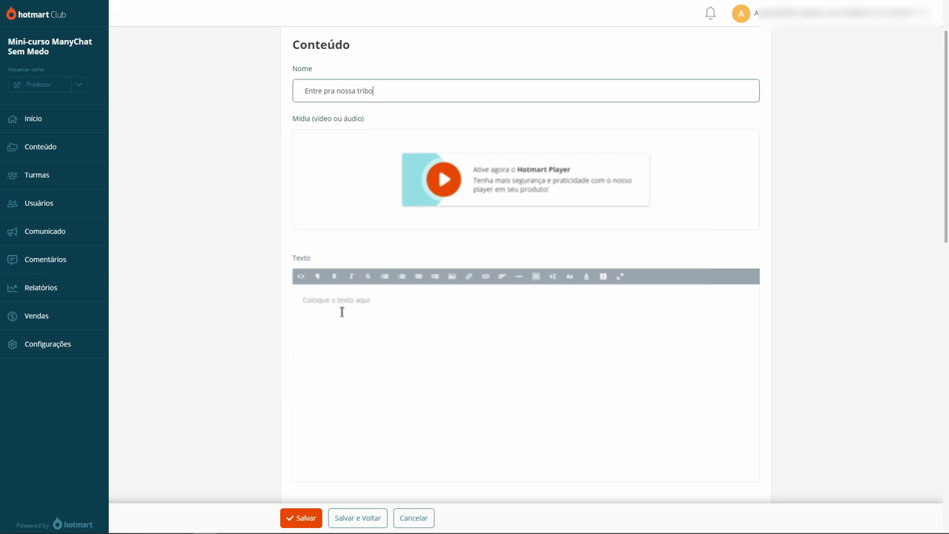
key("alt+Tab")
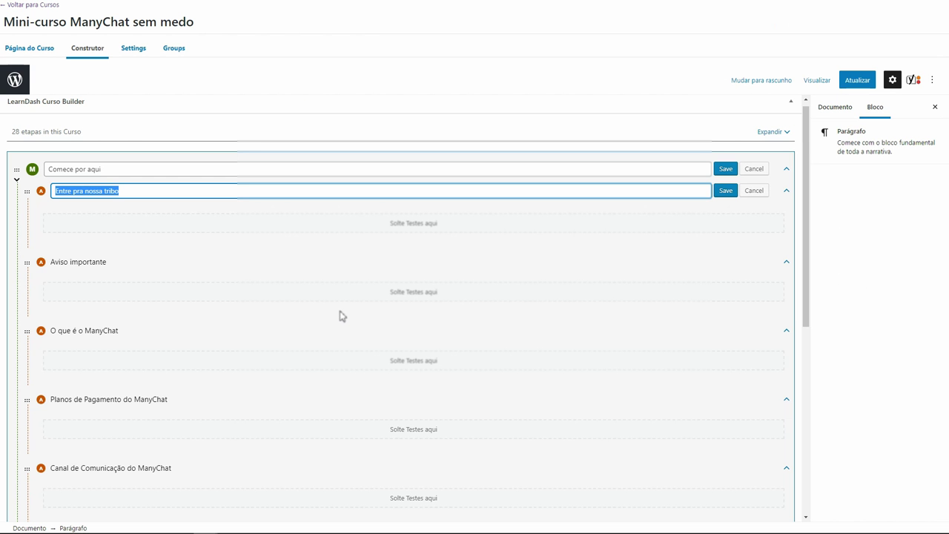
left_click(114, 209)
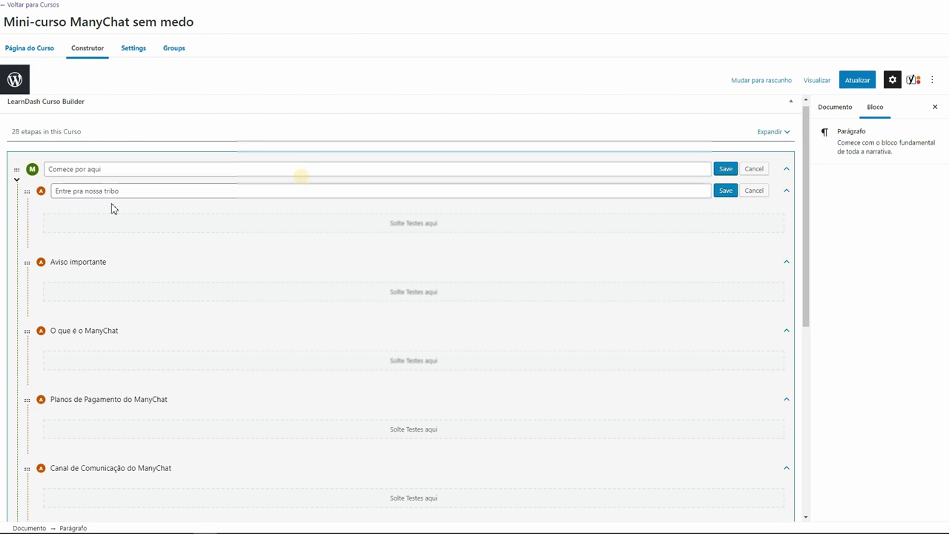
left_click(768, 194)
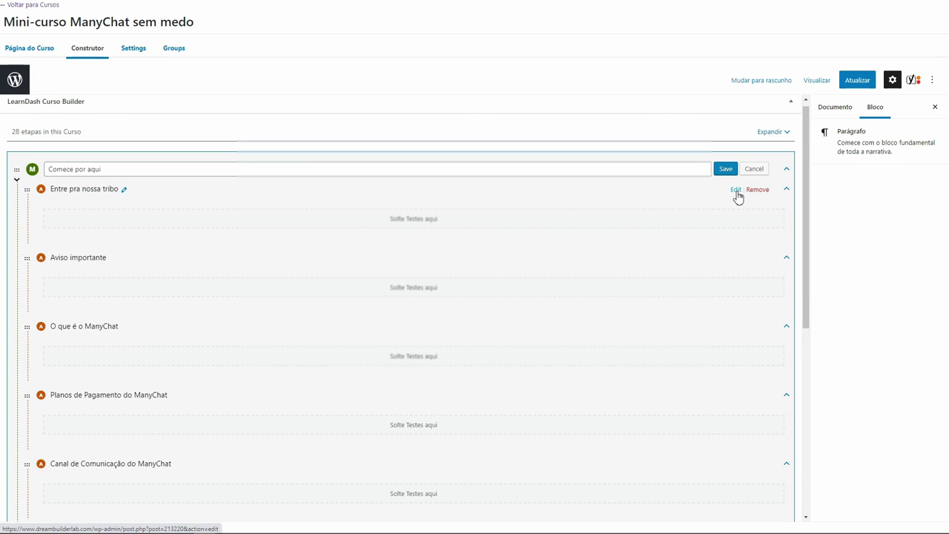
left_click(736, 191)
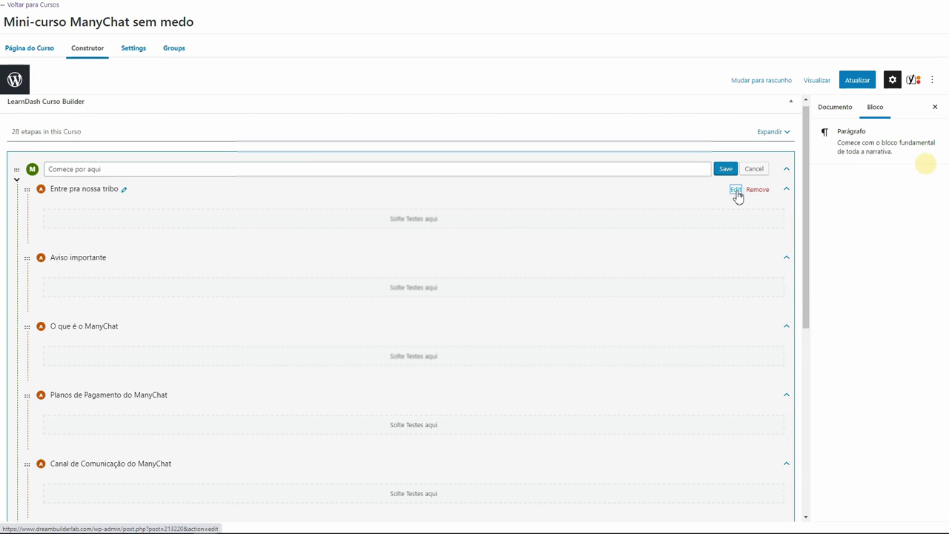
key("Return")
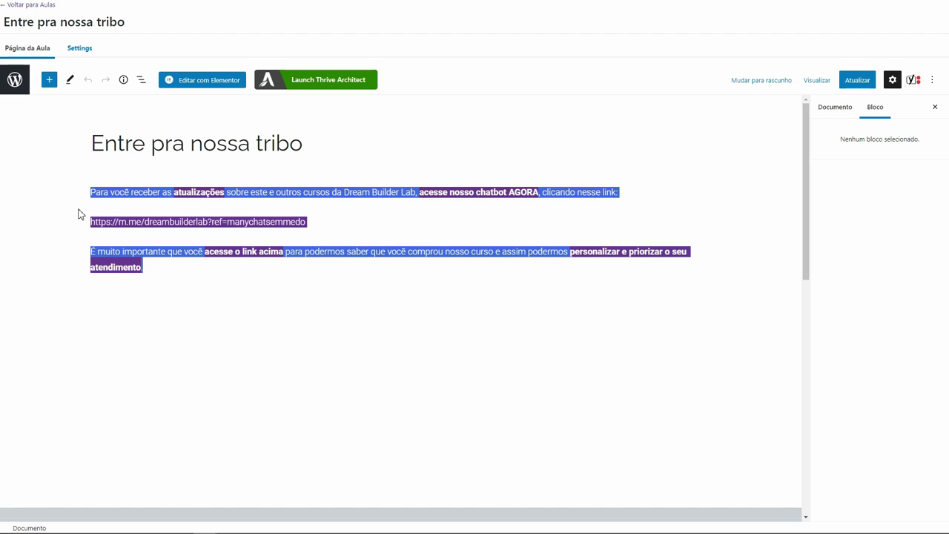
key("ctrl+Tab")
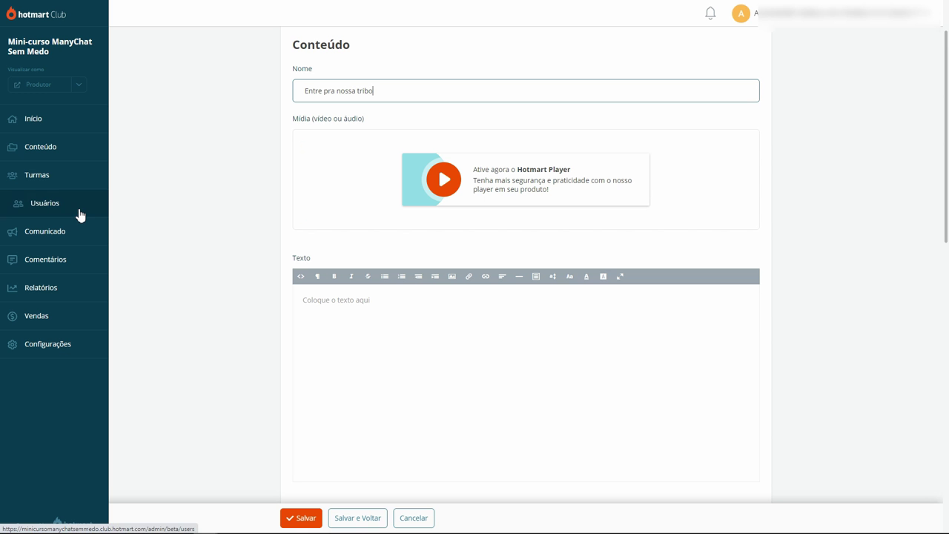
left_click(356, 307)
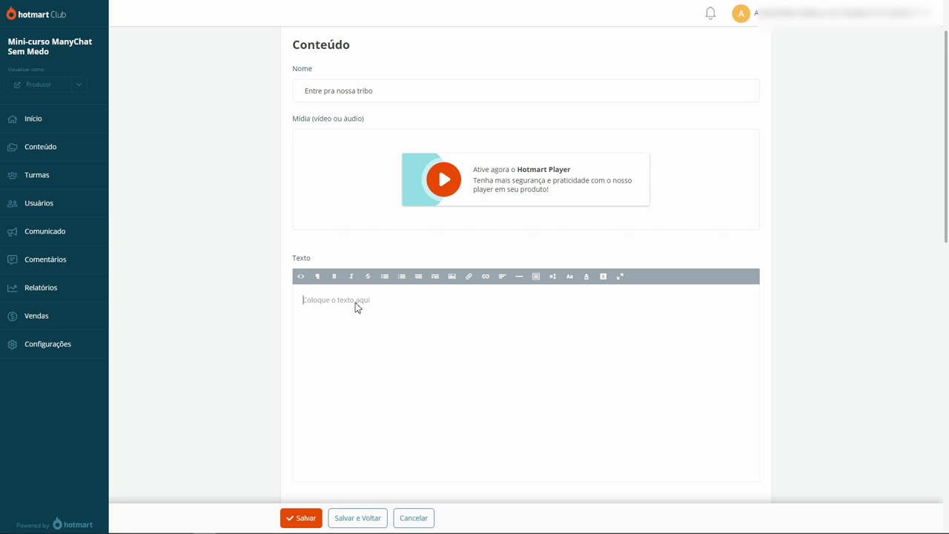
type("Para você receber as atualizações sobre este e outros cursos da Dream Builder Lab, acesse nosso chatbot AGORA, clicando nesse link: https://m.me/dreambuilderlab?ref=manychatsemmedo É muito importante que você acesse o link acima para podermos saber que você comprou nosso curso e assim podermos personalizar e priorizar o seu atendimento.")
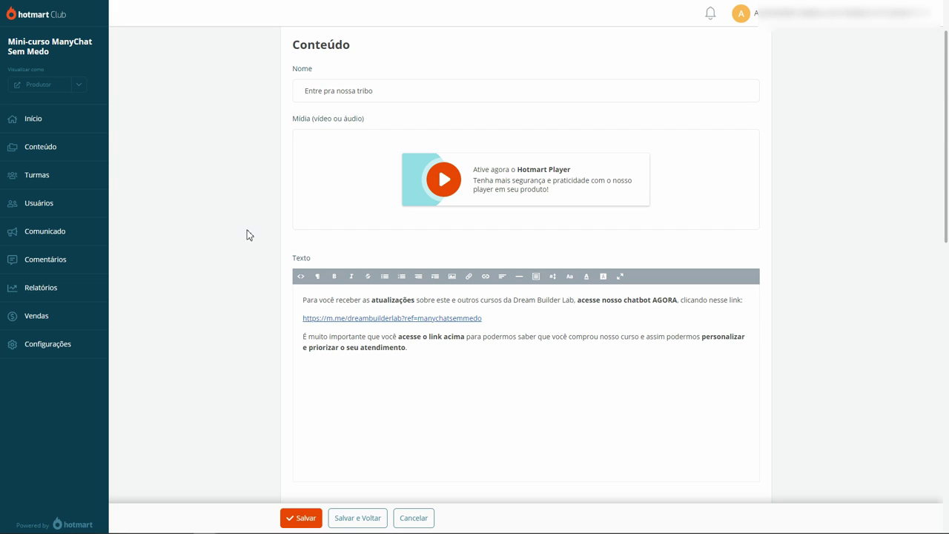
Review the page's name, media, text and extra content sections, and save the page, returning to the content manager
scroll(249, 230, "up", 1)
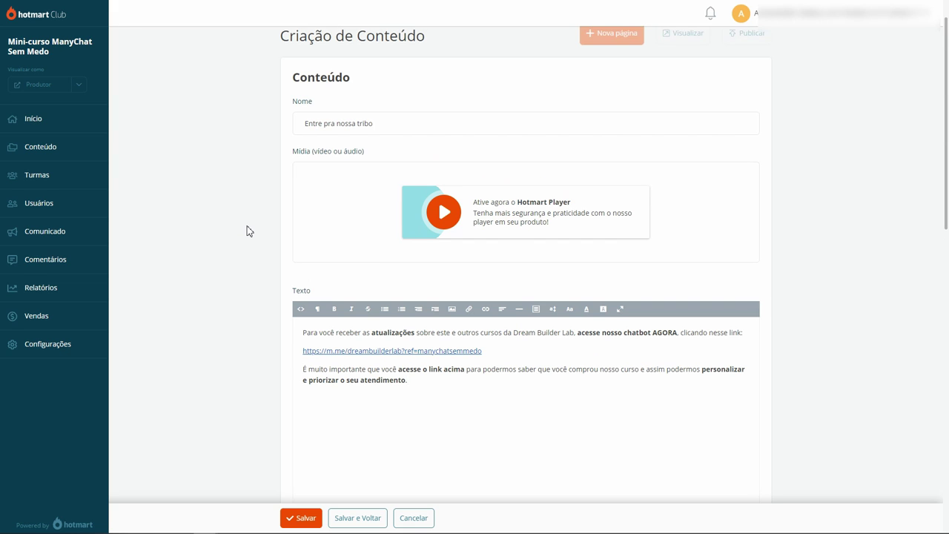
scroll(249, 230, "down", 1)
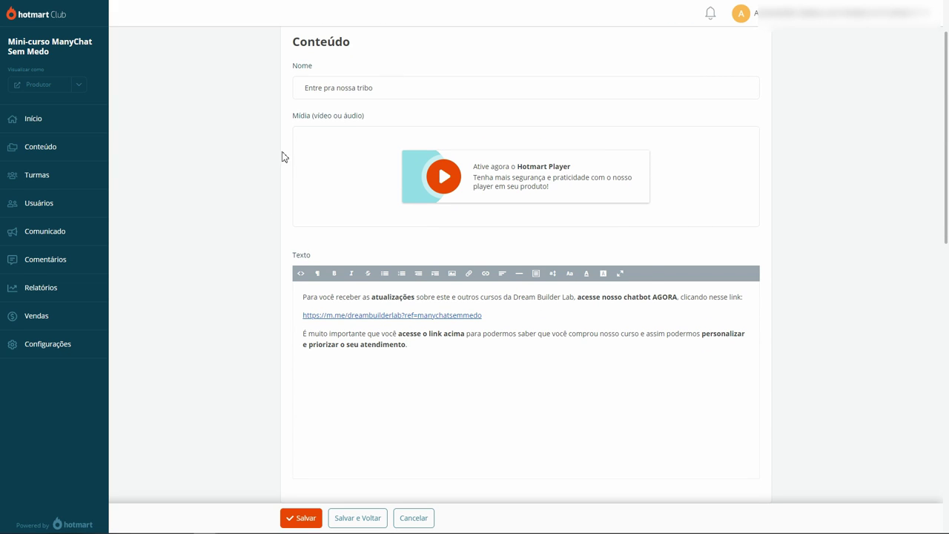
left_click(413, 356)
scroll(255, 238, "down", 1)
scroll(254, 238, "up", 2)
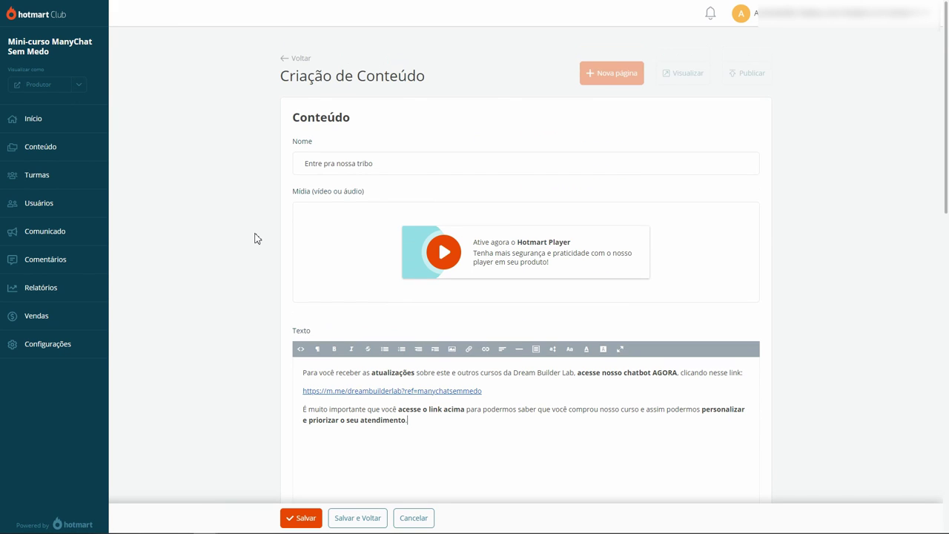
scroll(254, 238, "down", 2)
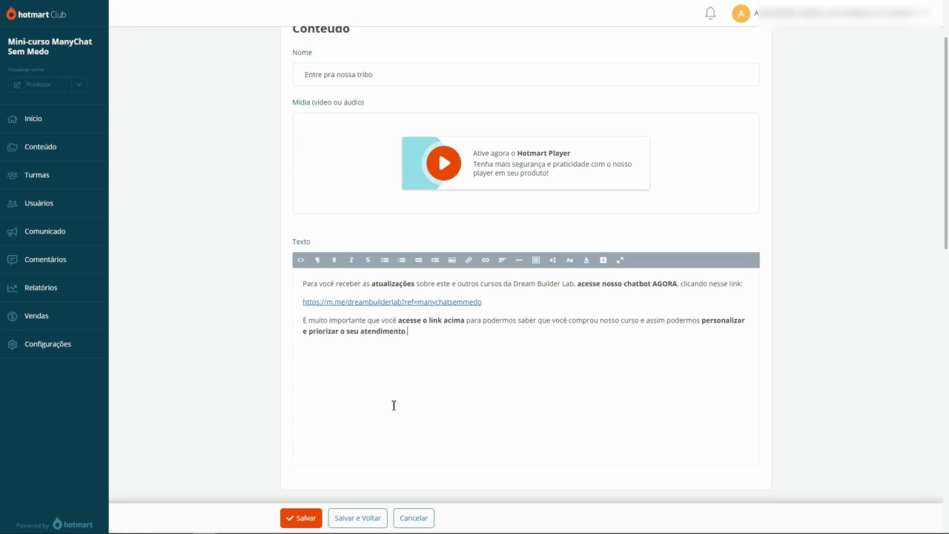
scroll(248, 324, "up", 2)
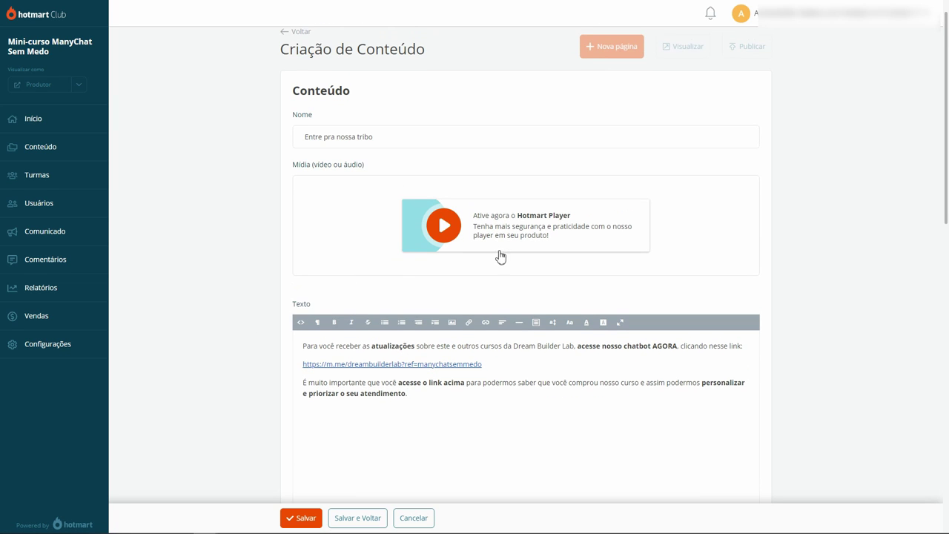
scroll(259, 243, "down", 1)
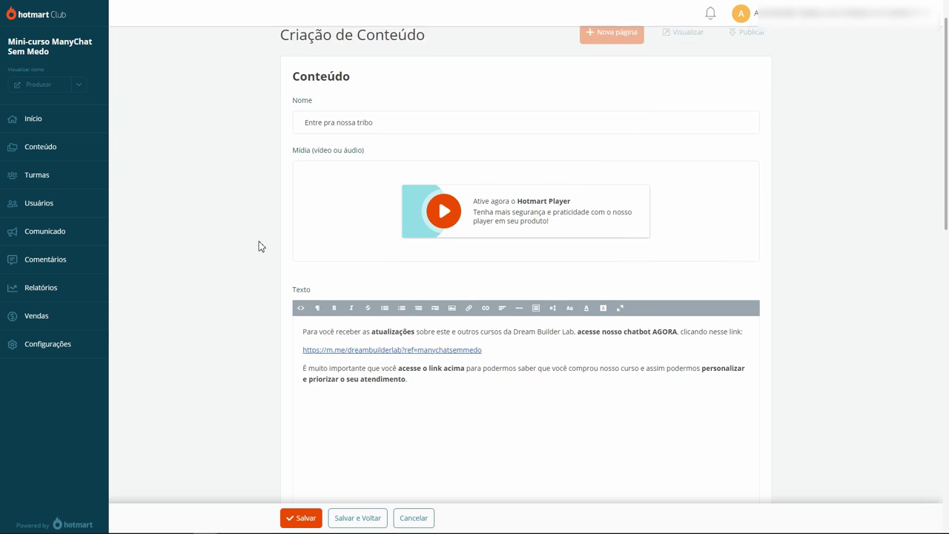
scroll(259, 246, "down", 1)
scroll(259, 246, "down", 2)
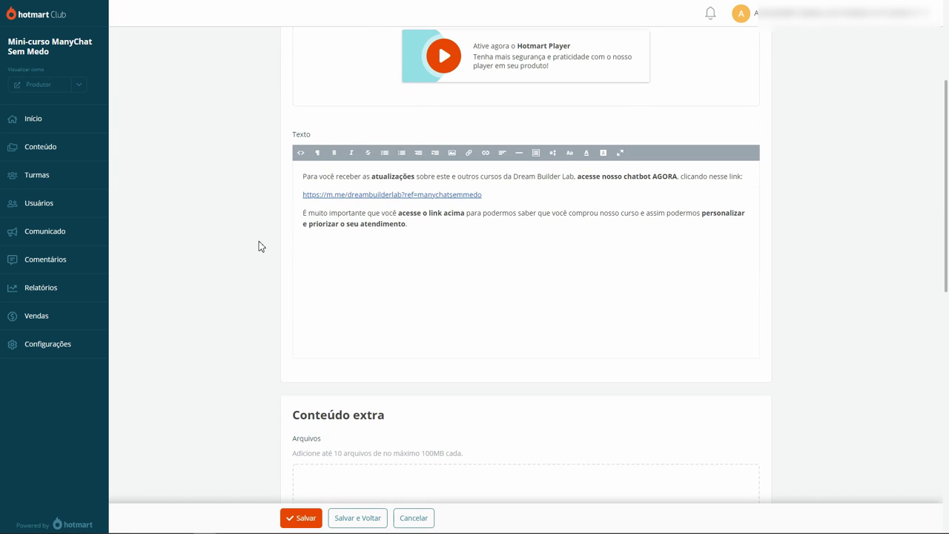
left_click(373, 519)
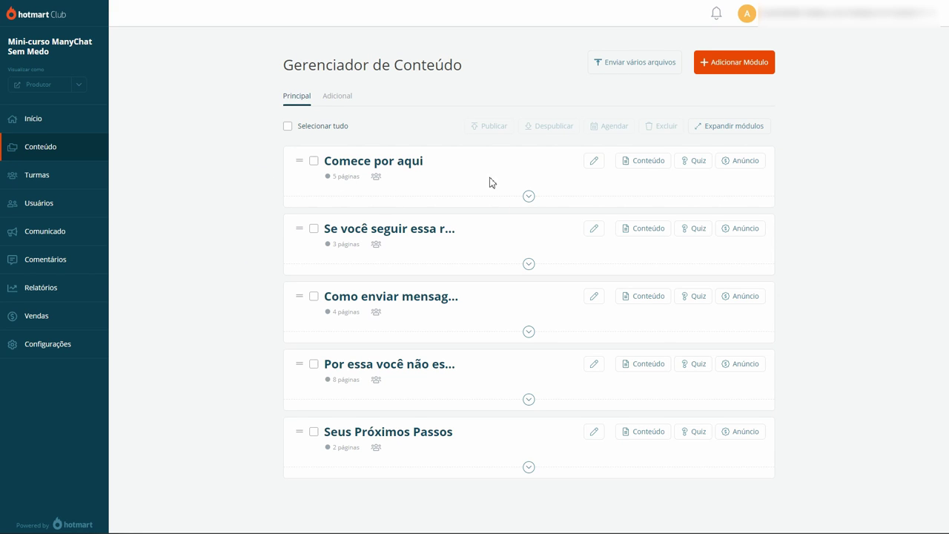
Look through the pages listed in the "Comece por aqui" module and collapse it again
left_click(529, 196)
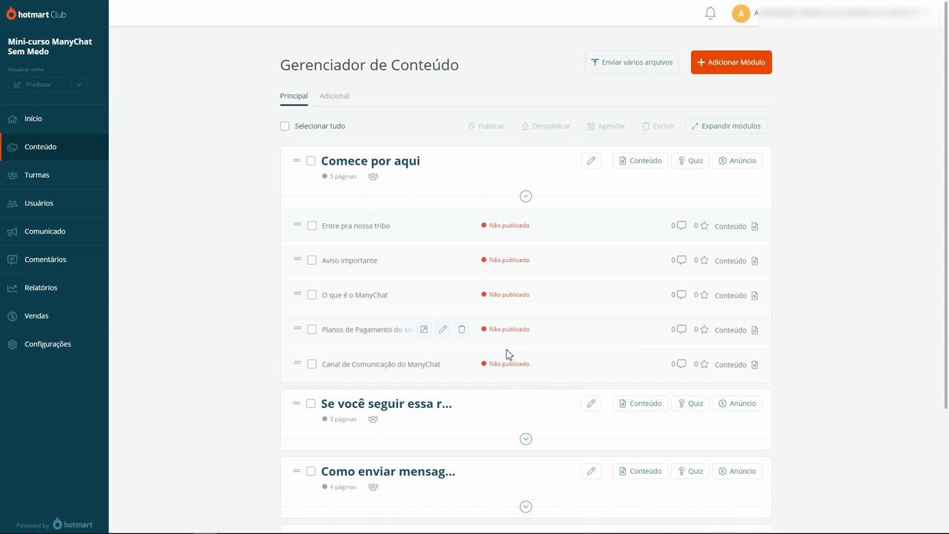
left_click(526, 197)
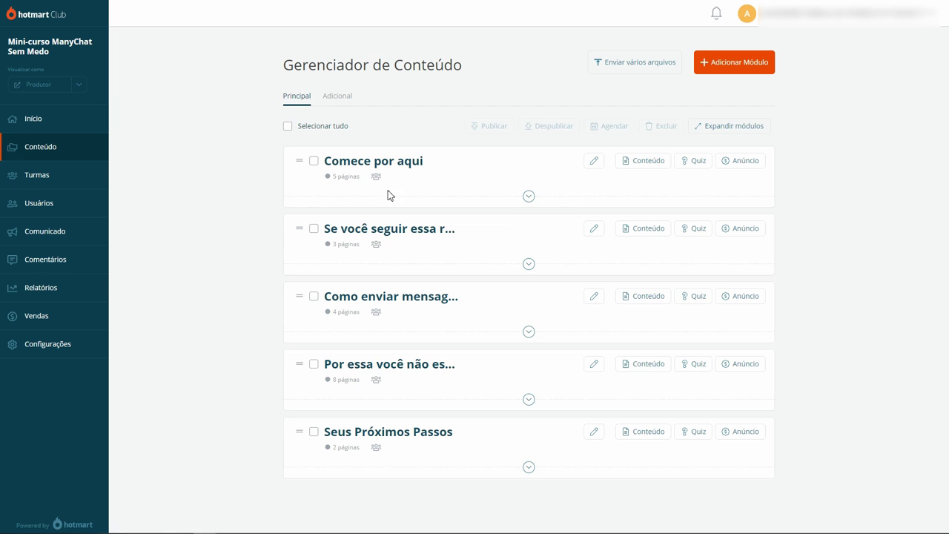
left_click(529, 198)
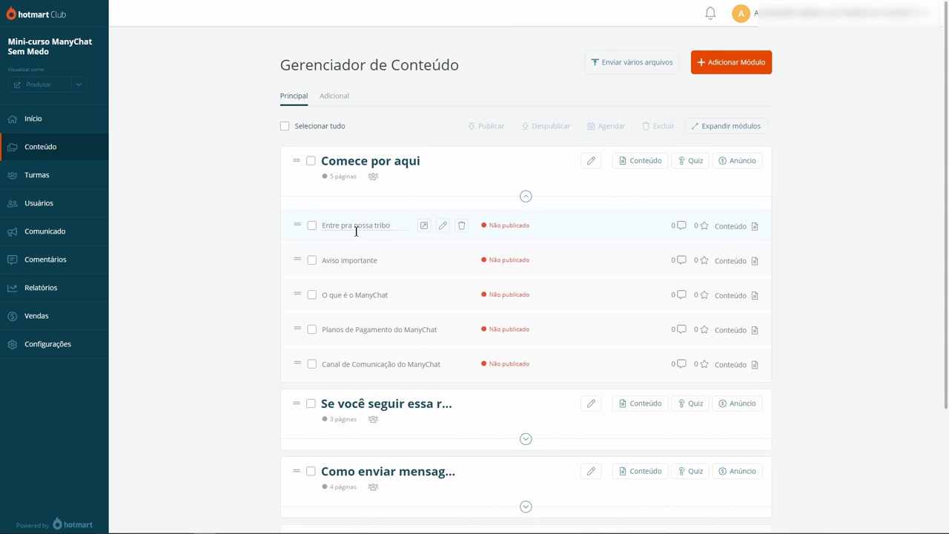
left_click(525, 199)
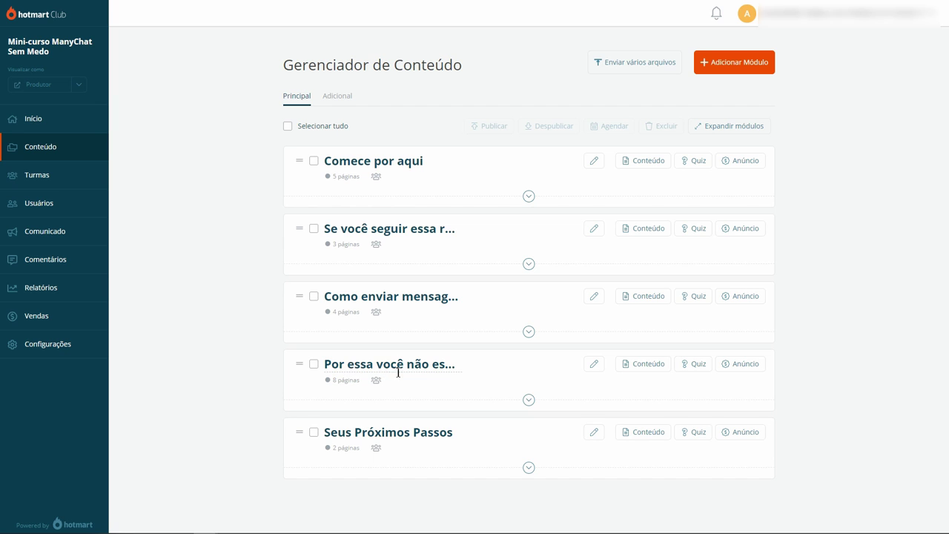
Expand the "Por essa você não es..." module and open its "OTN passo a passo" page for editing
left_click(530, 400)
scroll(232, 376, "down", 2)
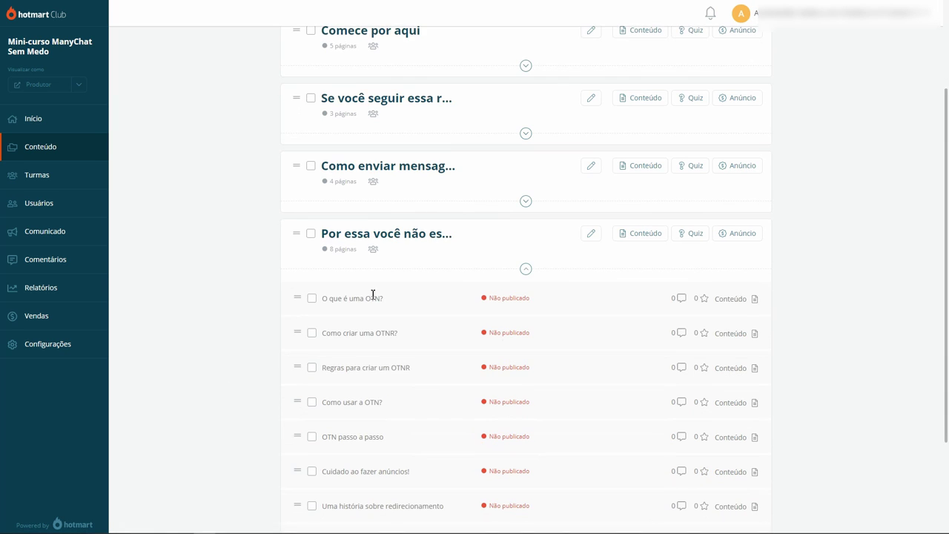
scroll(265, 331, "down", 2)
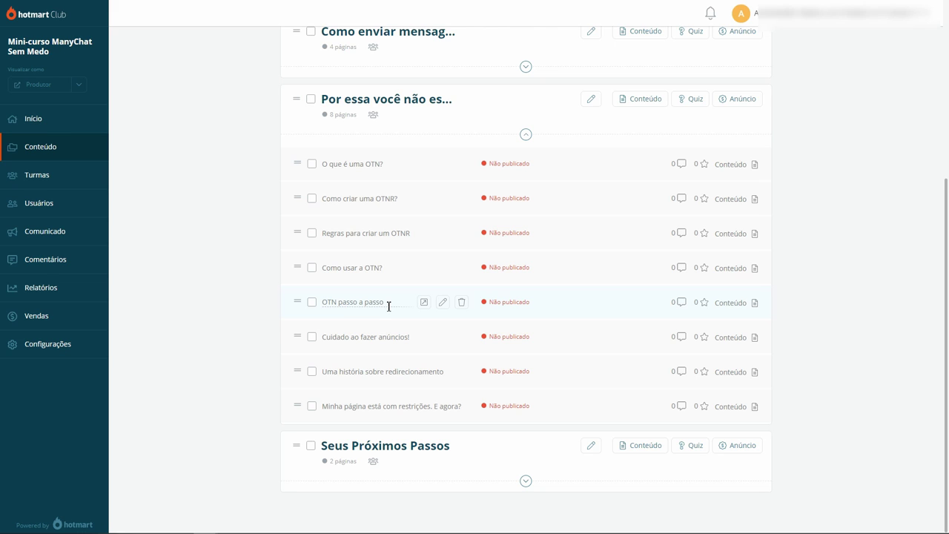
left_click(443, 302)
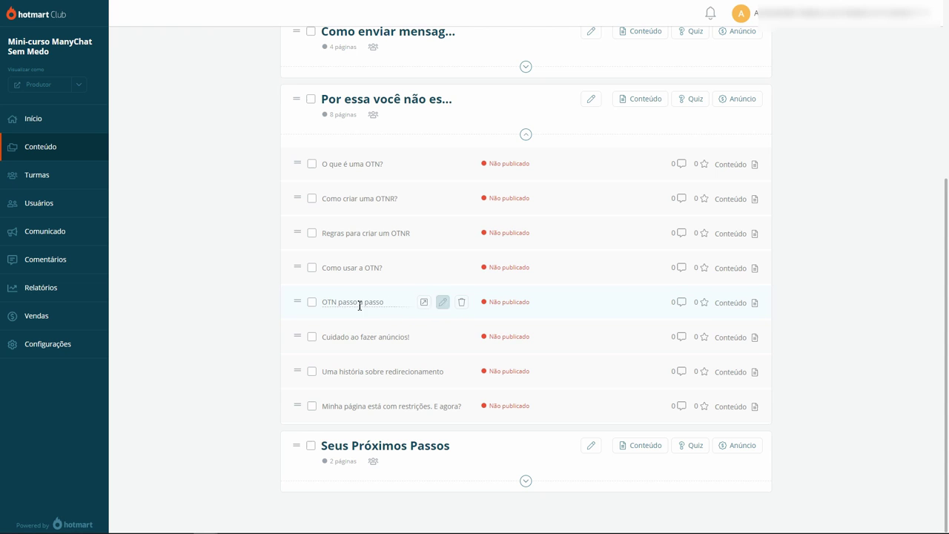
left_click(442, 303)
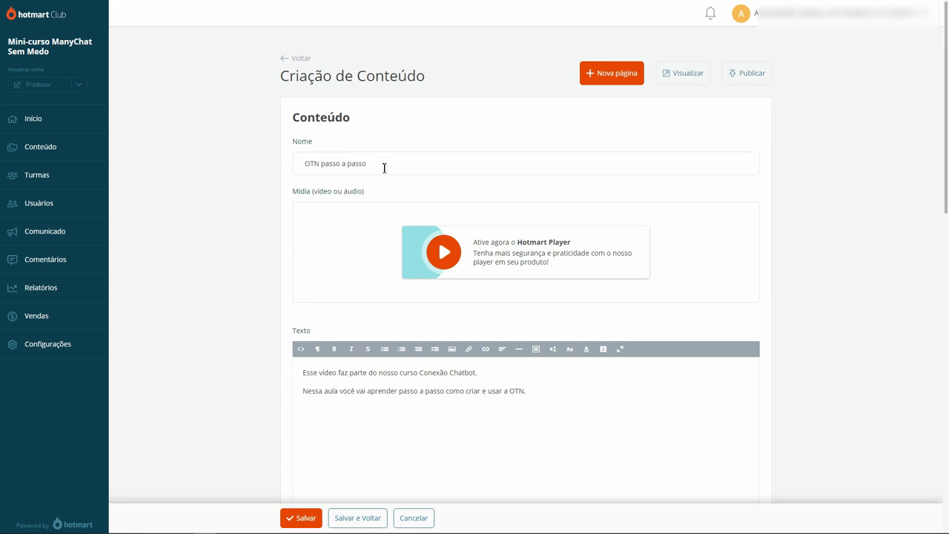
Review the name, media and text sections of the "OTN passo a passo" page
scroll(250, 236, "down", 2)
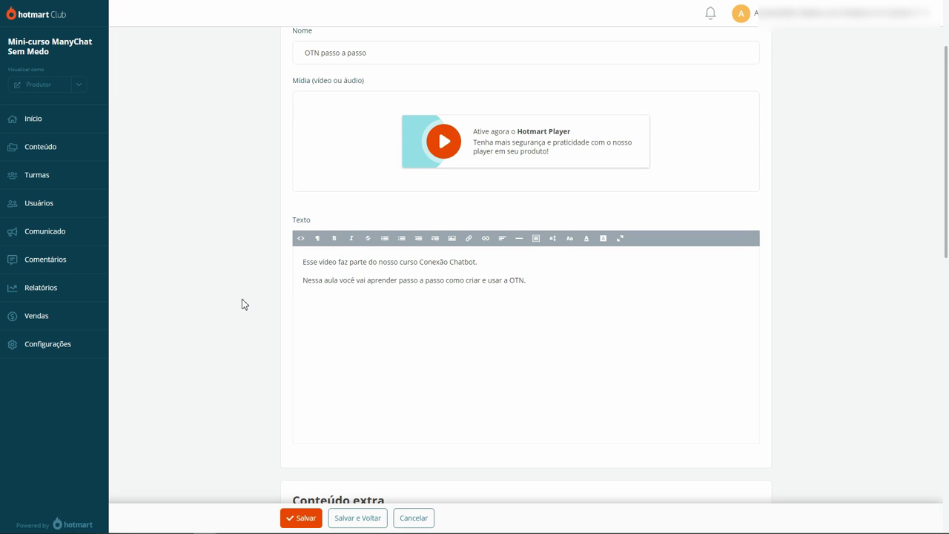
scroll(245, 291, "up", 2)
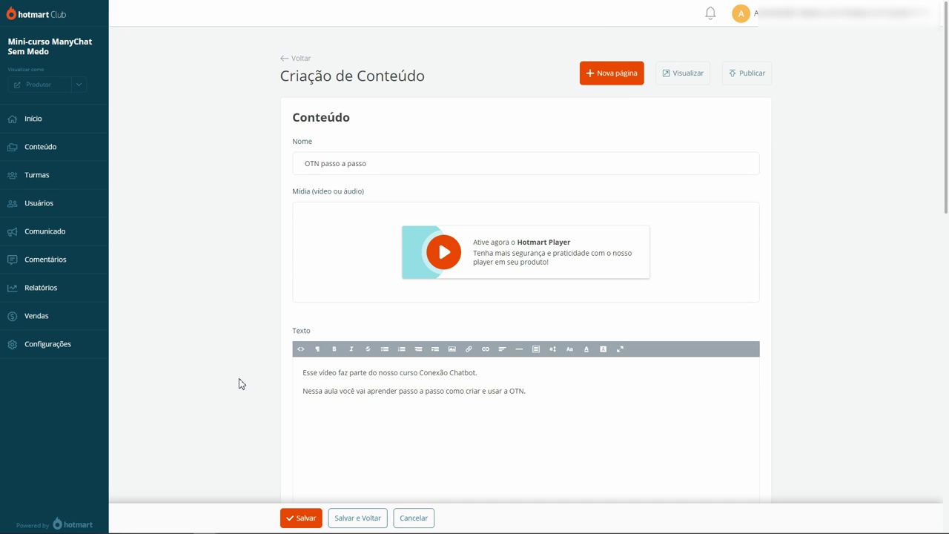
left_click(348, 379)
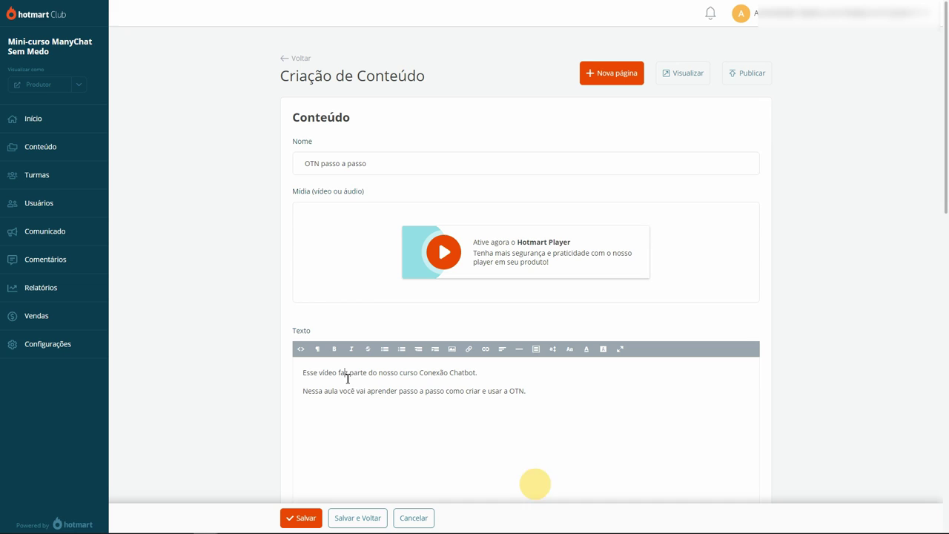
left_click(538, 395)
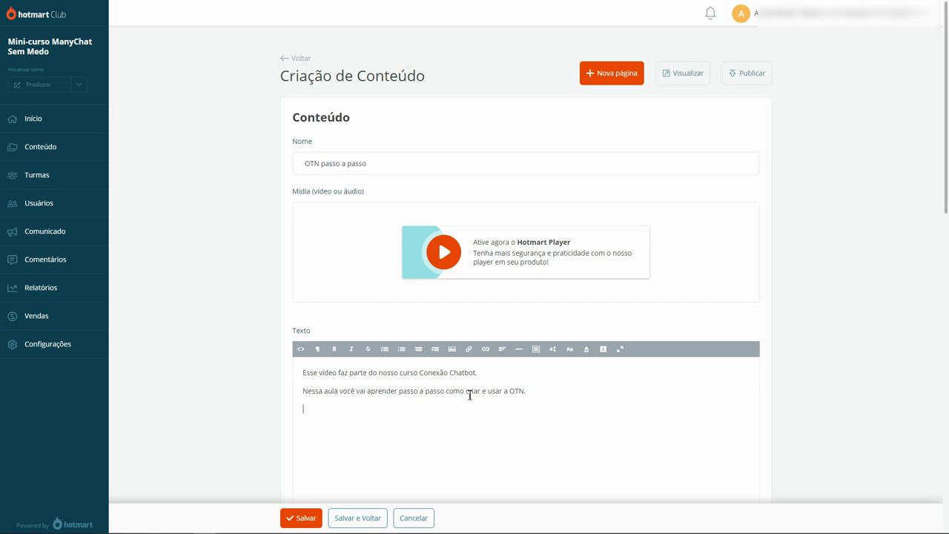
scroll(265, 373, "down", 2)
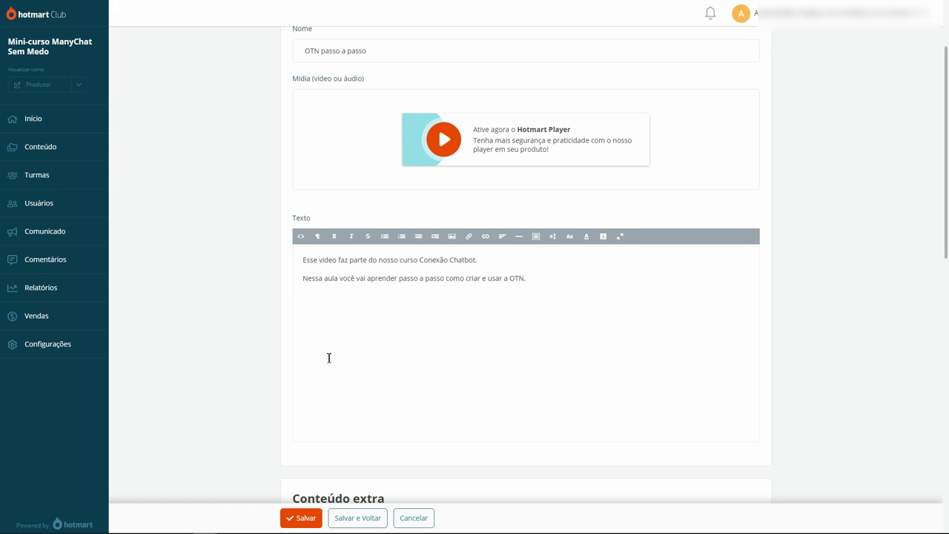
scroll(260, 293, "up", 2)
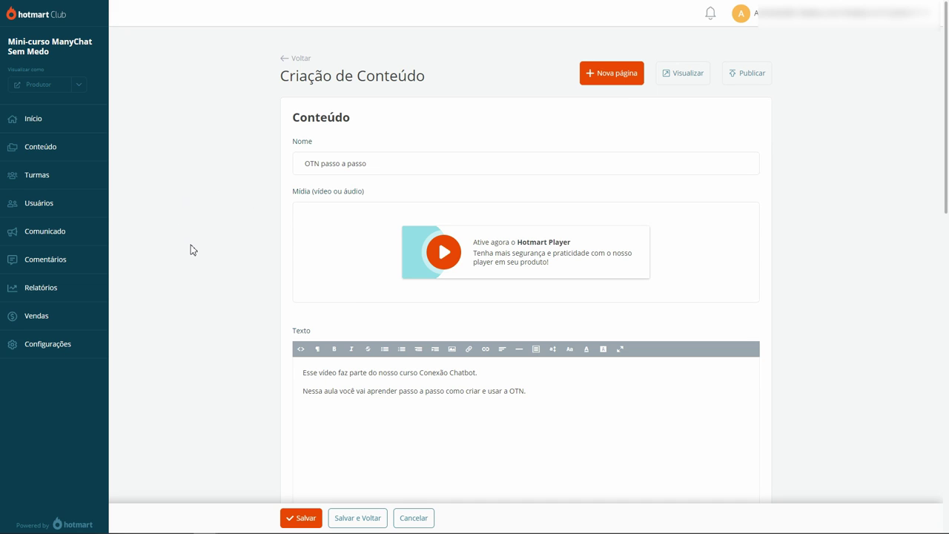
Activate the Hotmart Player for the page's media, agreeing to the activation fee of R$ 2,49 per sale
left_click(452, 256)
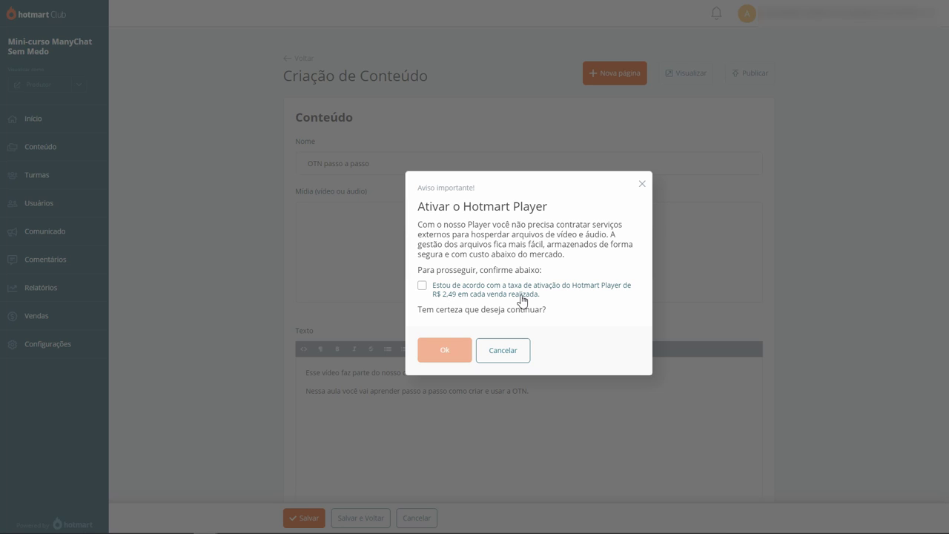
left_click(422, 287)
left_click(422, 288)
left_click(445, 351)
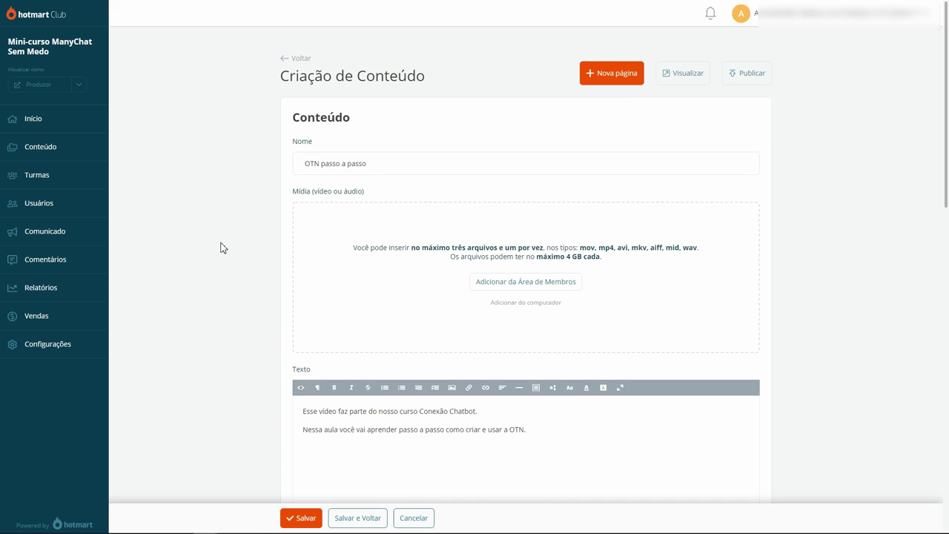
Add the video "Enviando mensagens fora da janela de 24 horas" from the Estratégias folder of the Conexão Chatbot product as the page's media
left_click(507, 283)
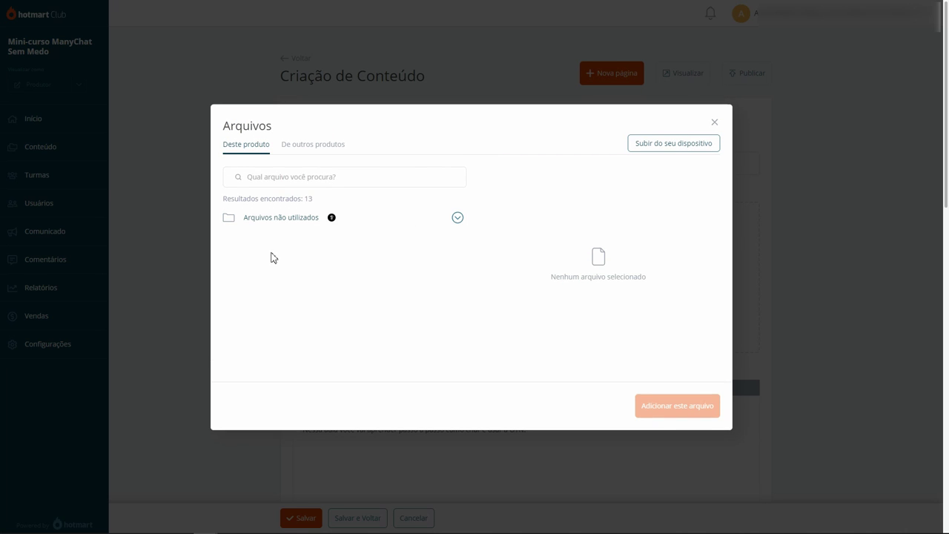
left_click(318, 149)
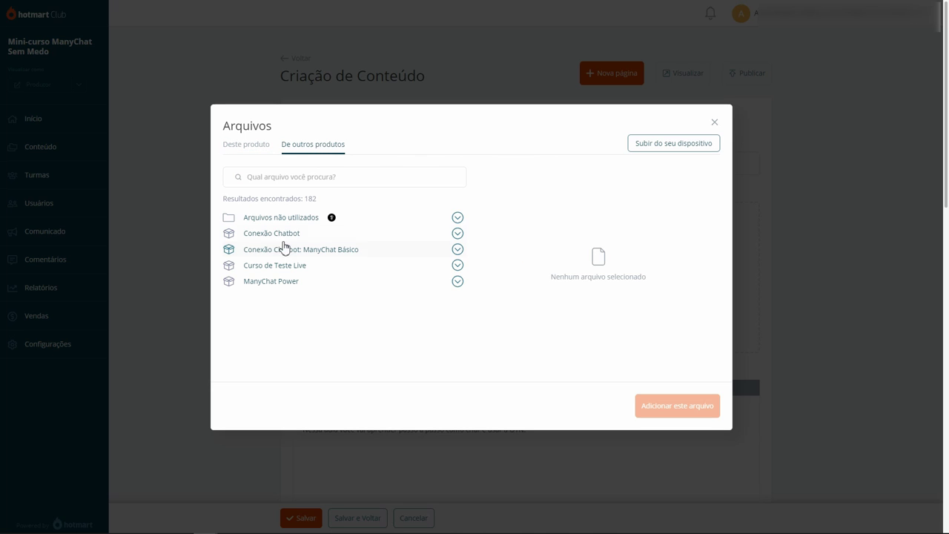
left_click(458, 235)
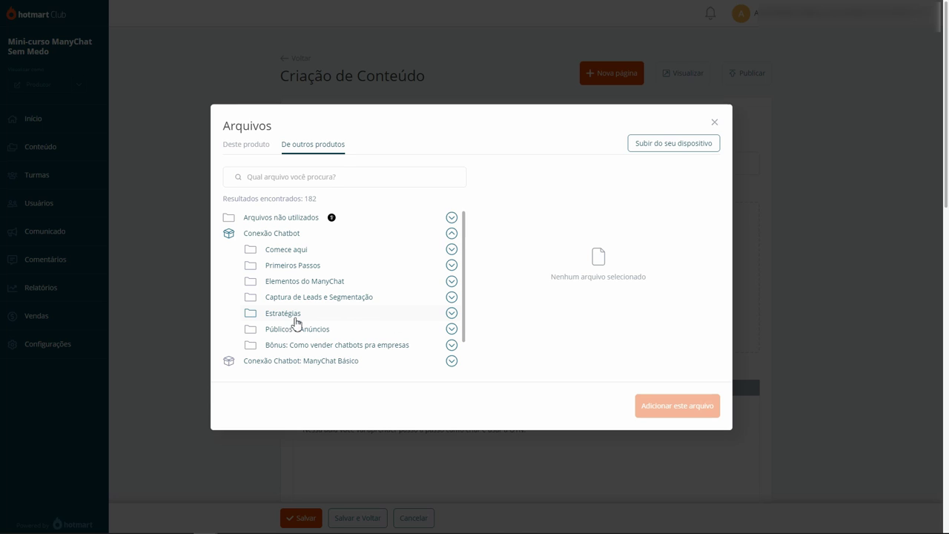
left_click(452, 316)
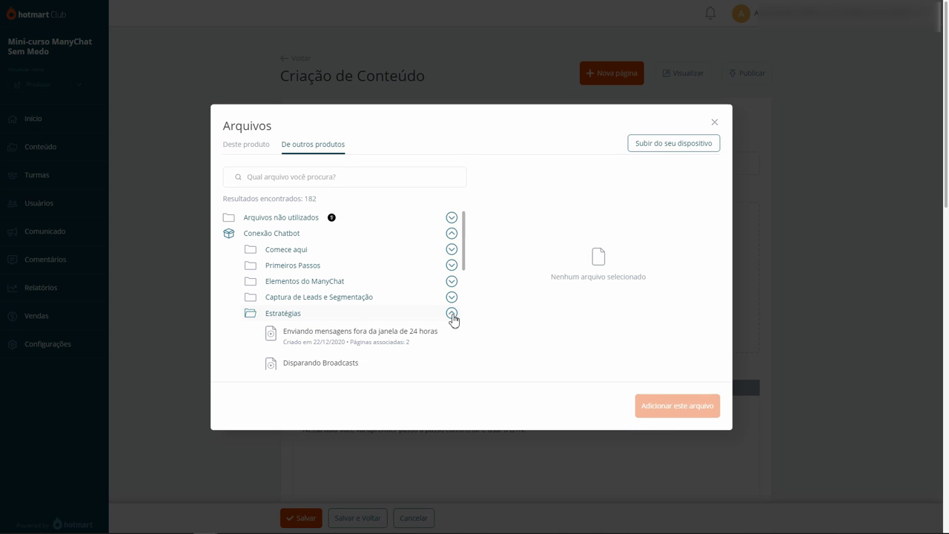
scroll(361, 329, "down", 1)
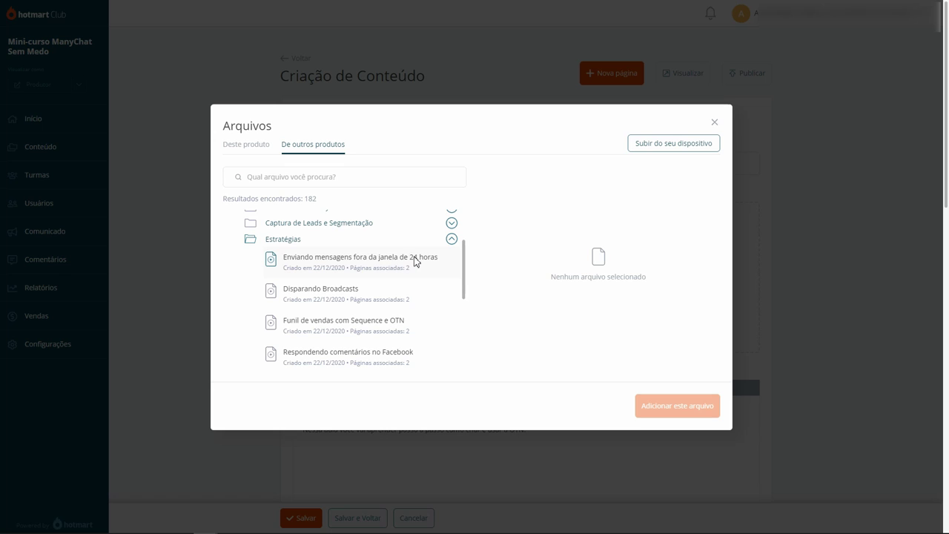
left_click(320, 265)
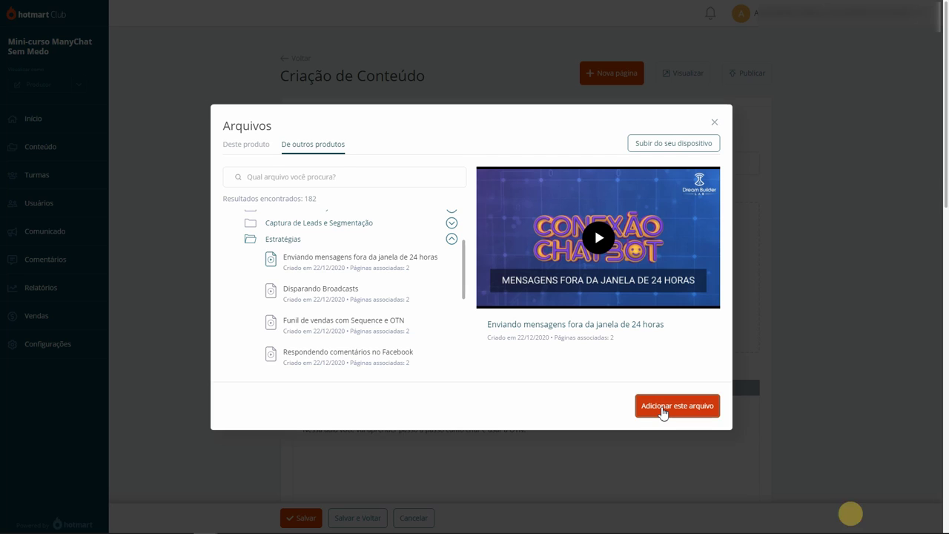
left_click(662, 413)
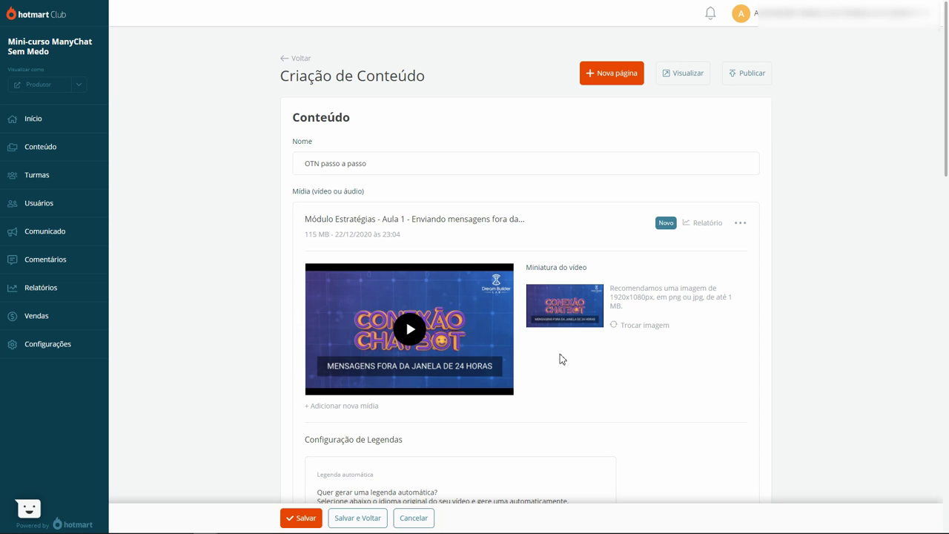
Examine the added video's automatic caption settings, including the available original languages and the caption generation option
scroll(250, 336, "down", 3)
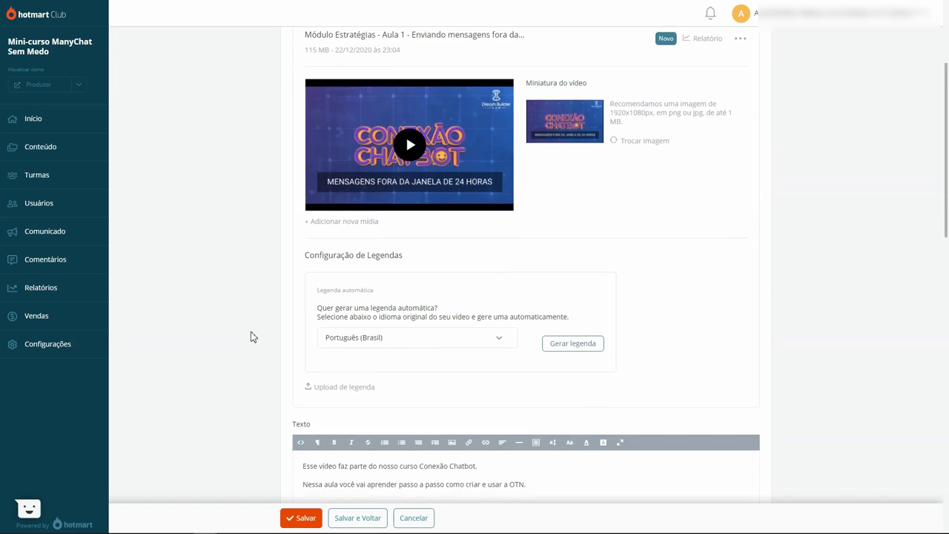
scroll(250, 336, "down", 2)
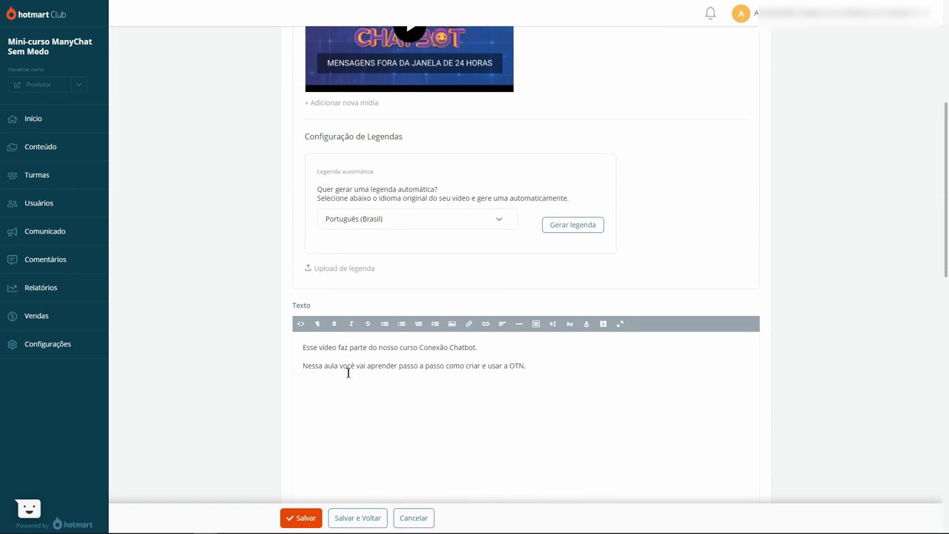
scroll(234, 244, "up", 2)
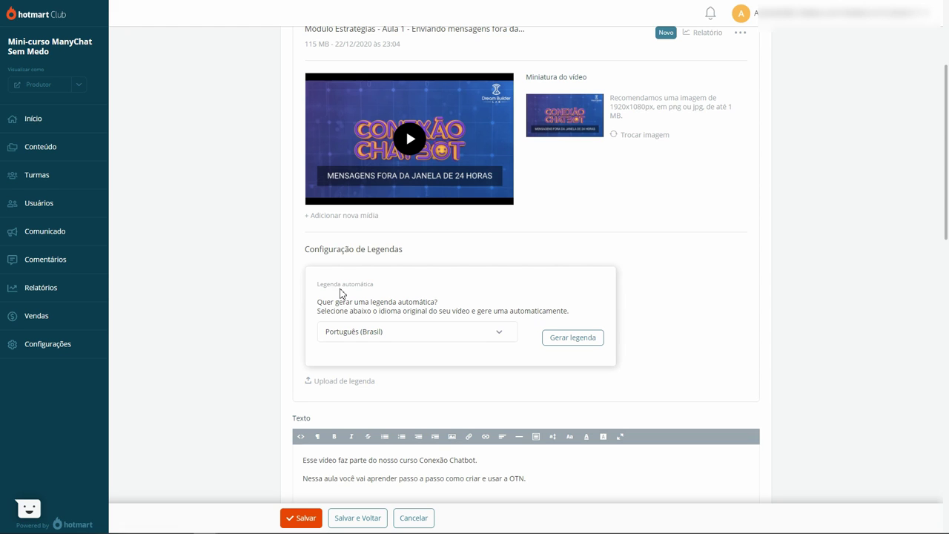
scroll(261, 277, "up", 1)
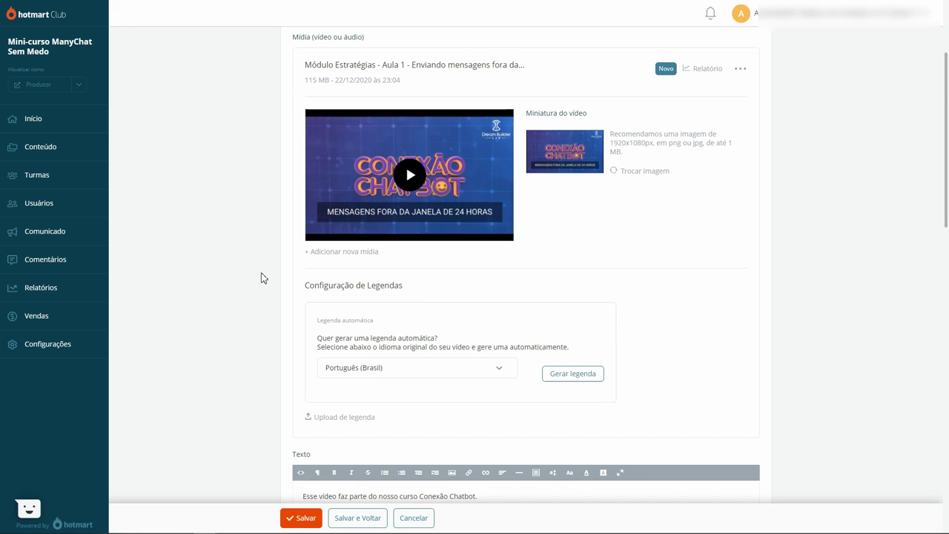
scroll(261, 277, "down", 1)
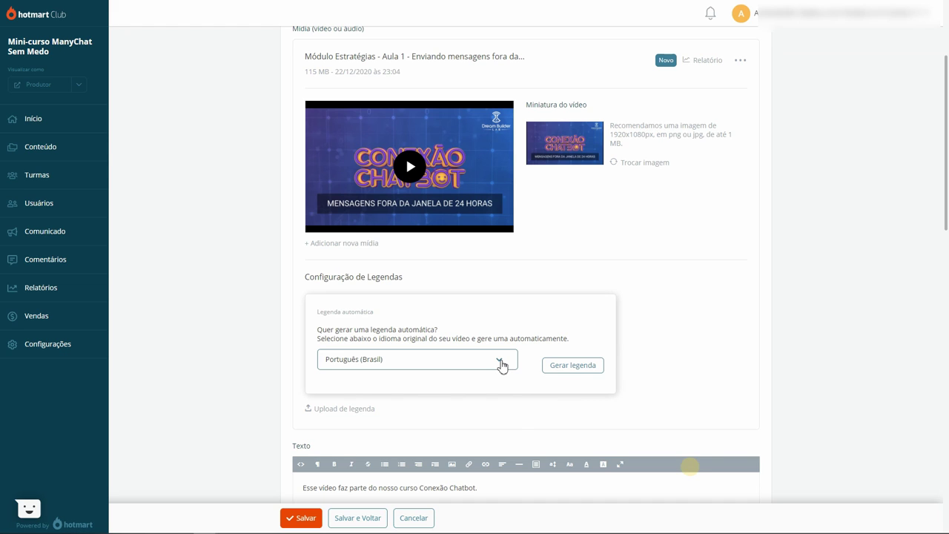
left_click(501, 363)
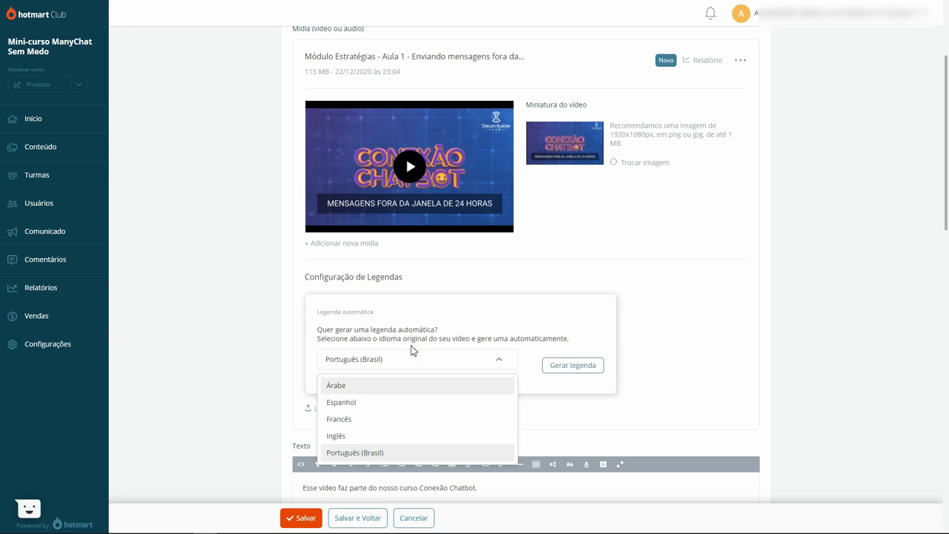
left_click(503, 361)
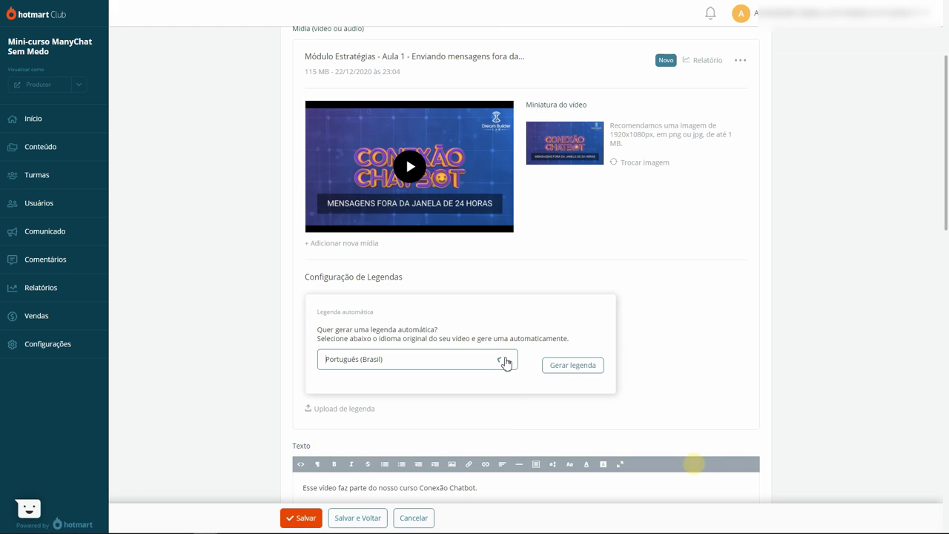
left_click(565, 370)
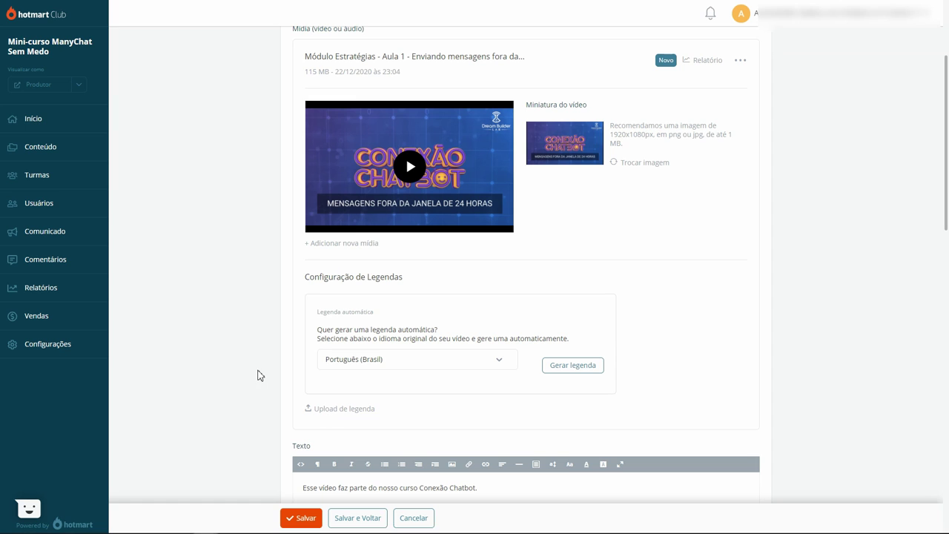
Review the whole page from its name down to the extra content's files, tags and complementary reading
scroll(252, 217, "up", 2)
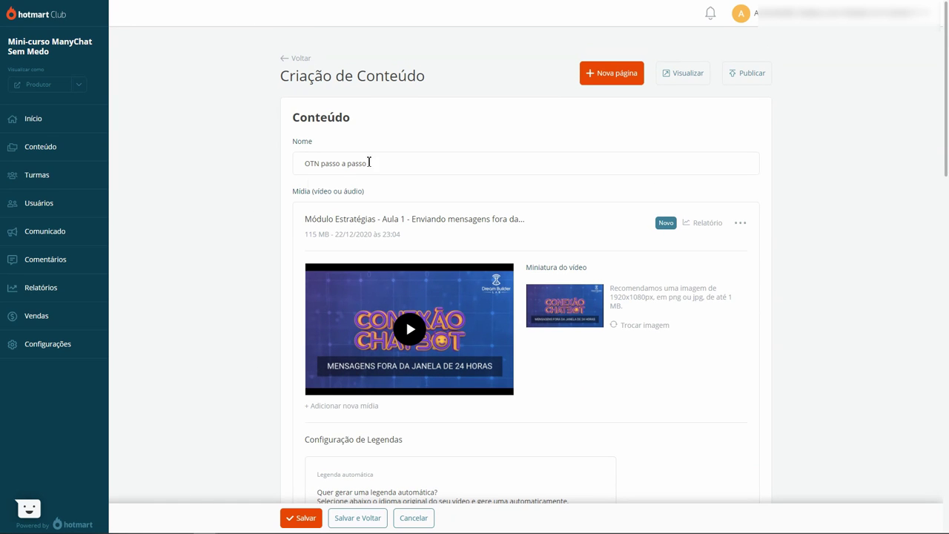
scroll(236, 307, "down", 2)
scroll(258, 353, "down", 4)
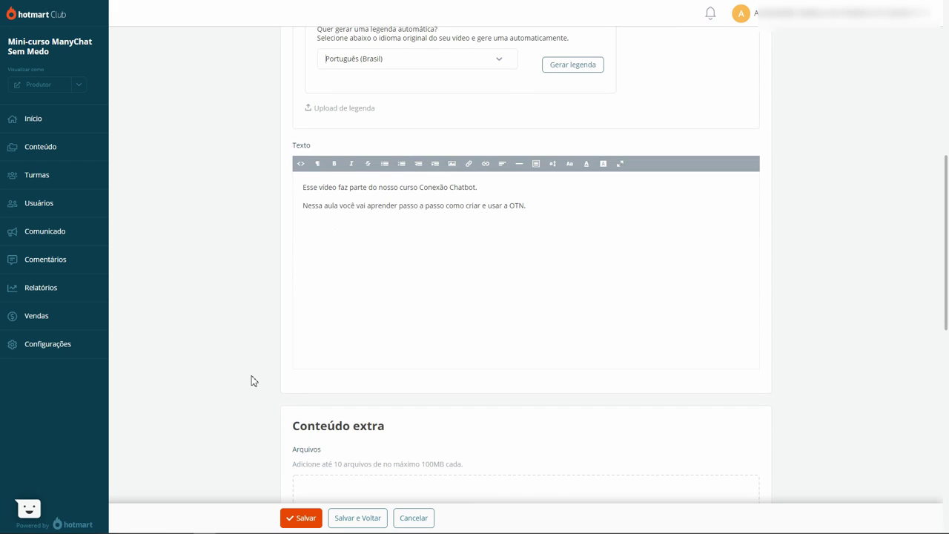
scroll(250, 381, "down", 1)
left_click(357, 517)
scroll(245, 430, "down", 2)
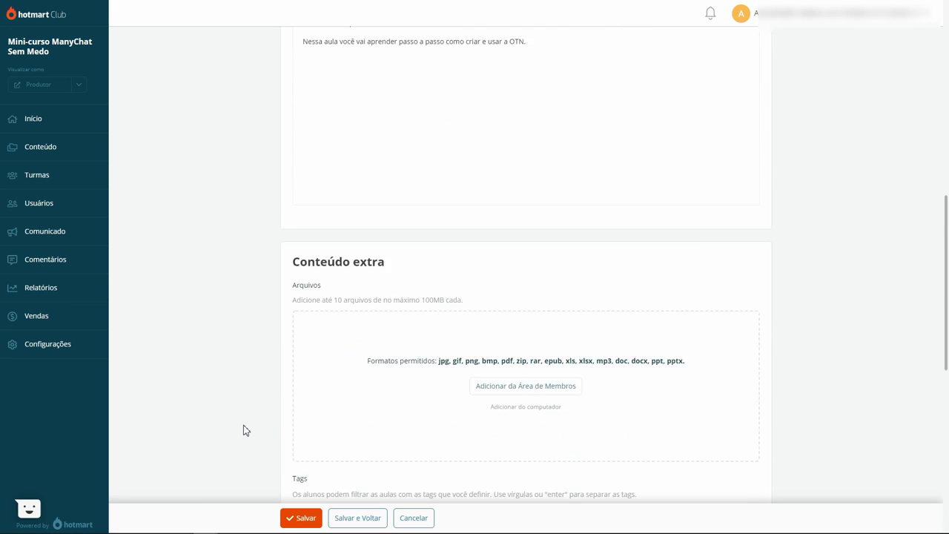
scroll(277, 307, "down", 1)
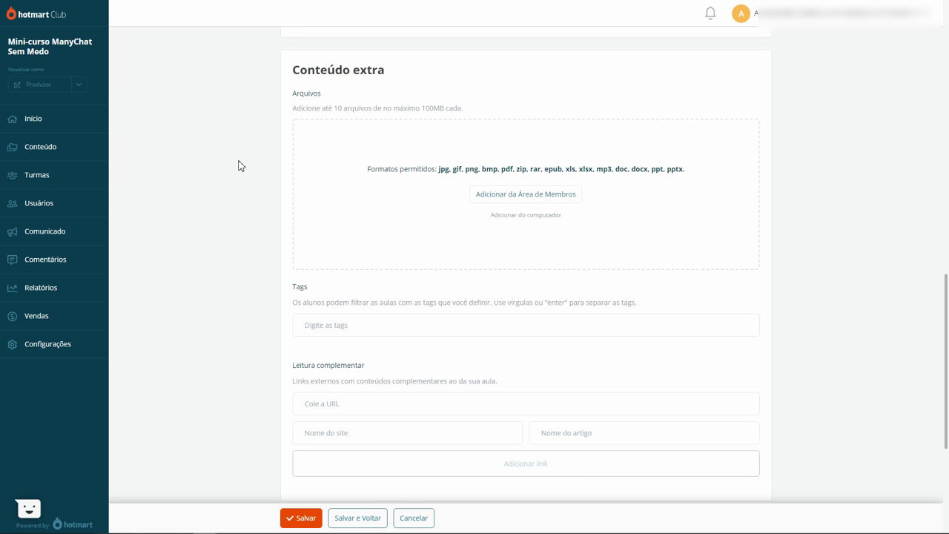
Add the tag "OTN" to the page's extra content
scroll(239, 165, "up", 1)
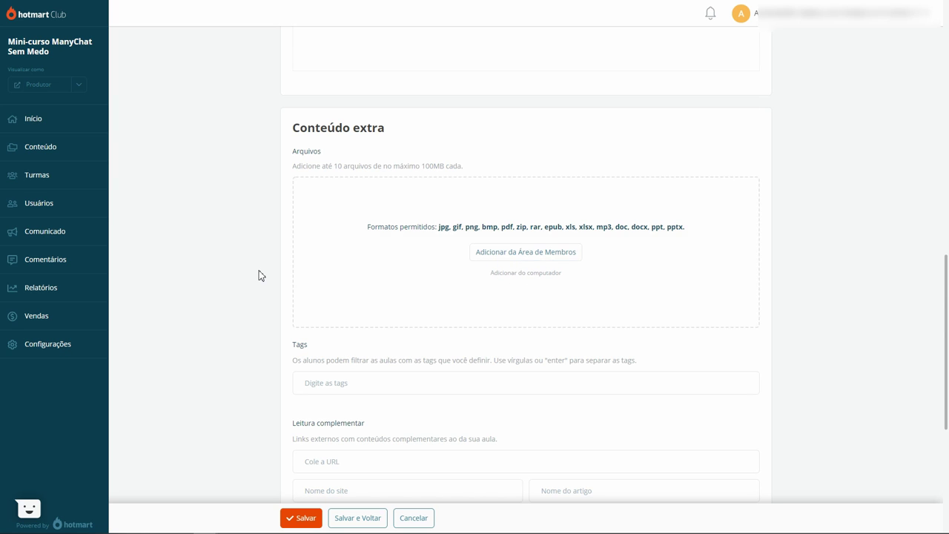
scroll(325, 264, "down", 2)
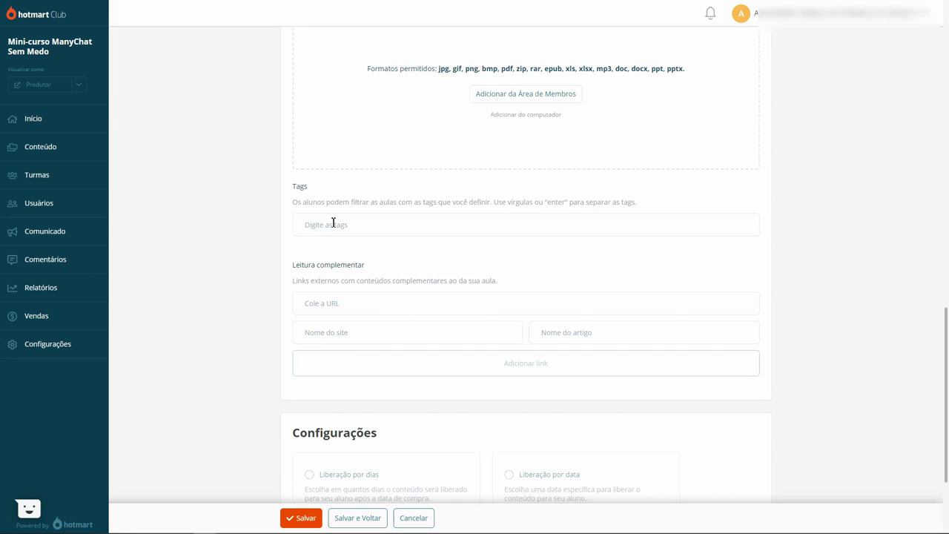
left_click(333, 223)
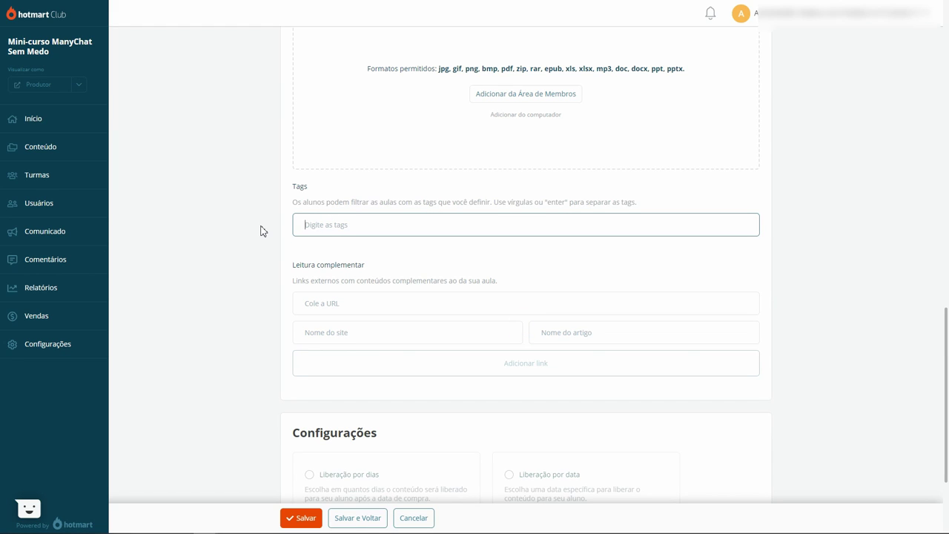
type("OTN")
key("Return")
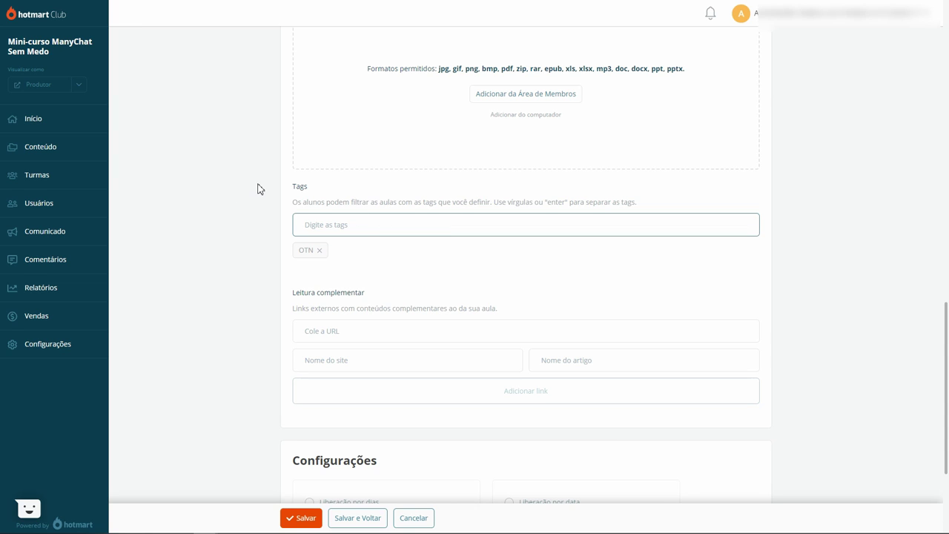
Examine the page's complementary reading link fields and its content release and limited duration settings
scroll(243, 277, "down", 1)
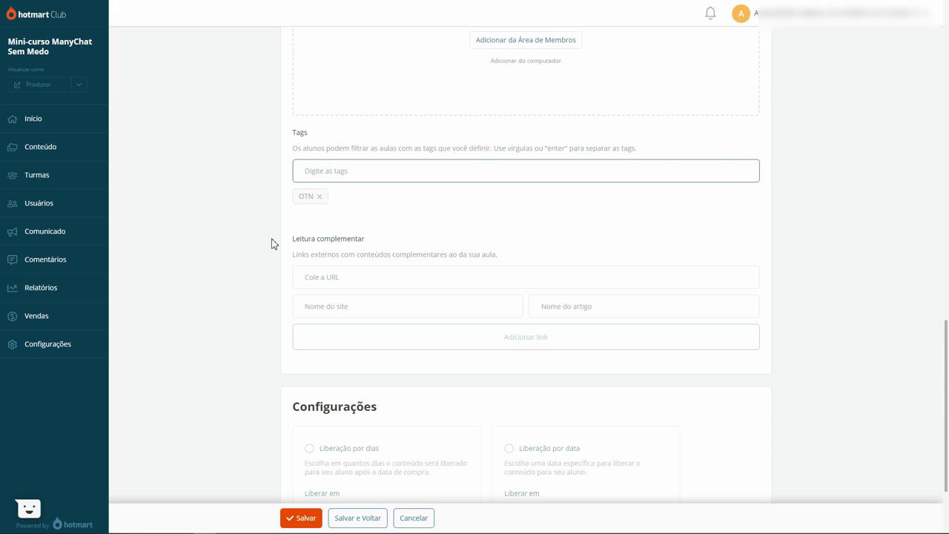
scroll(257, 243, "up", 2)
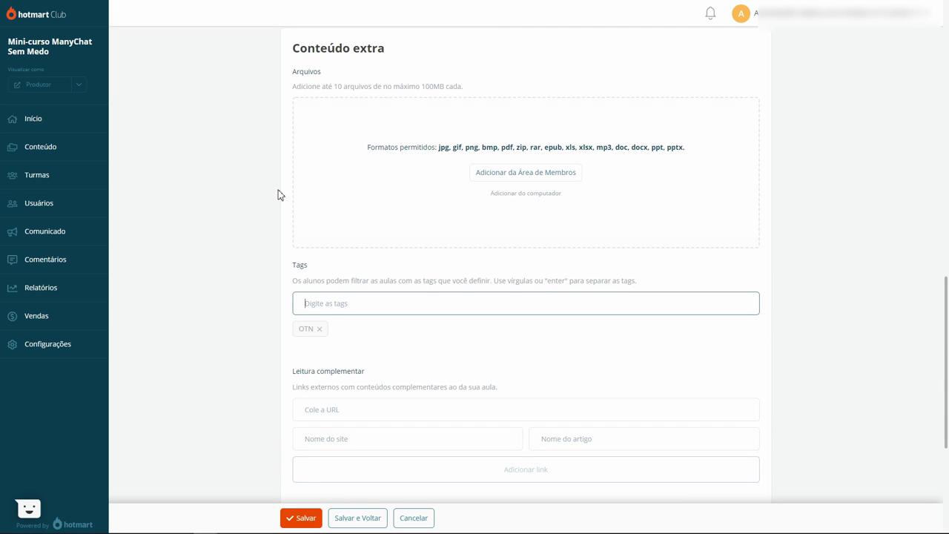
scroll(251, 265, "down", 2)
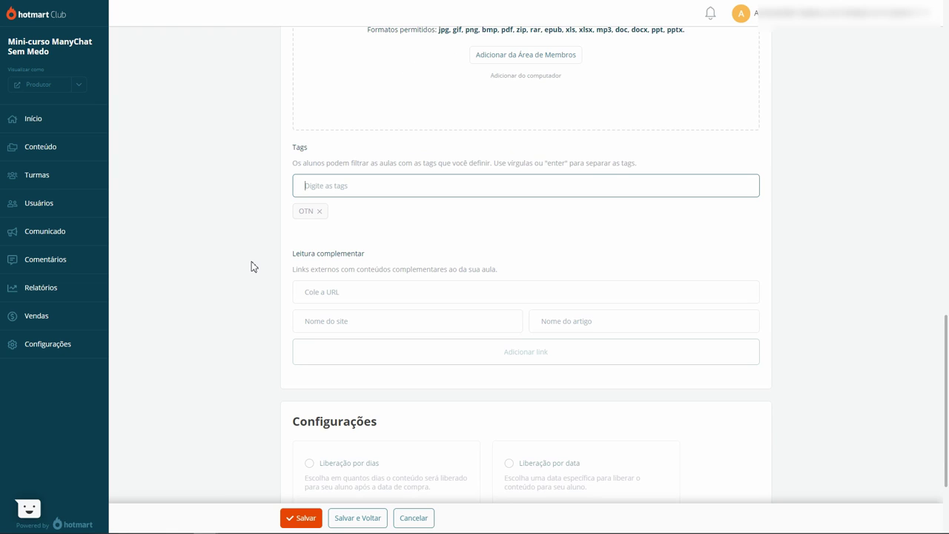
scroll(252, 265, "down", 1)
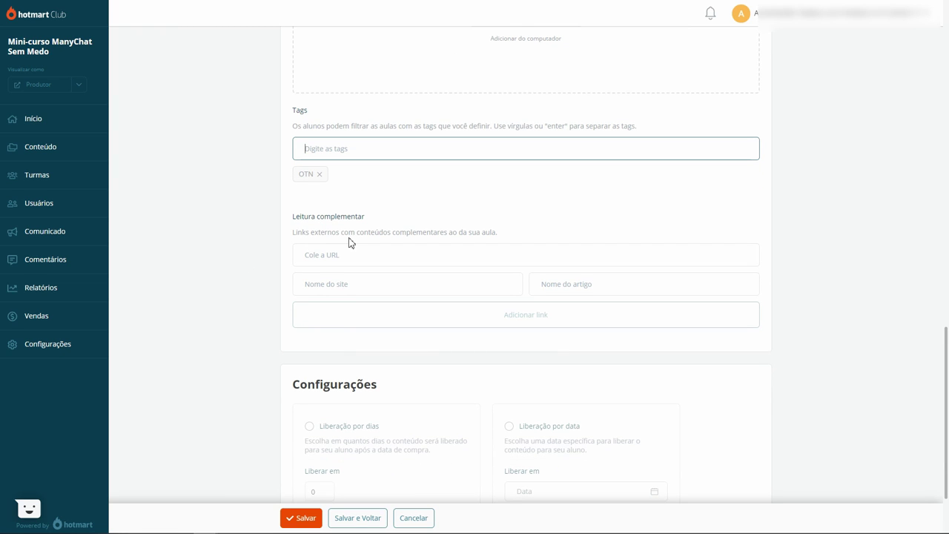
left_click(333, 256)
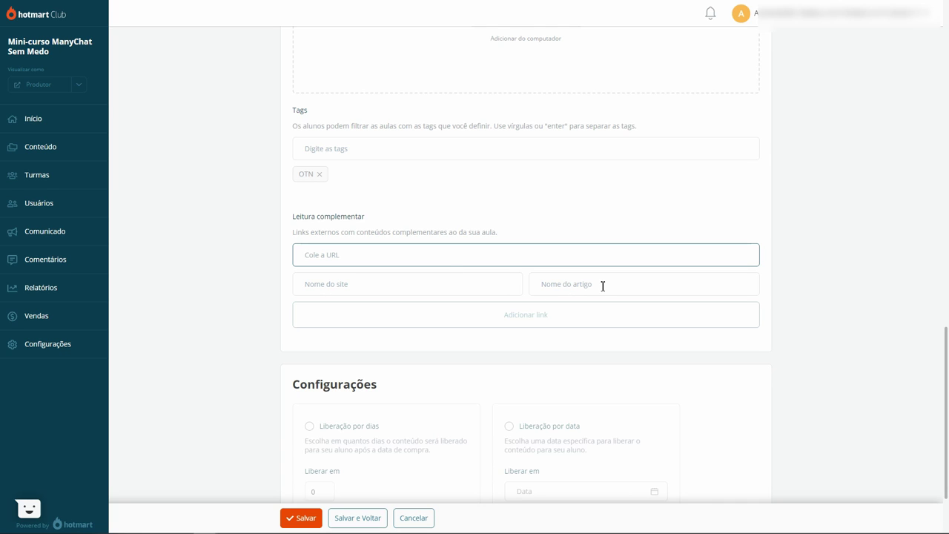
left_click(534, 315)
scroll(245, 254, "down", 3)
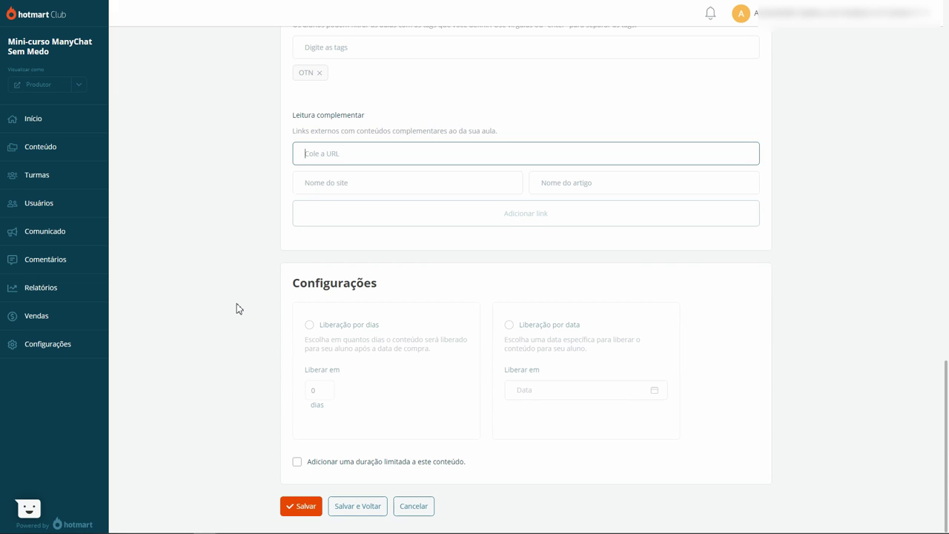
Check the "OTN passo a passo" page from top to bottom, save it and return to the content manager
scroll(236, 304, "up", 10)
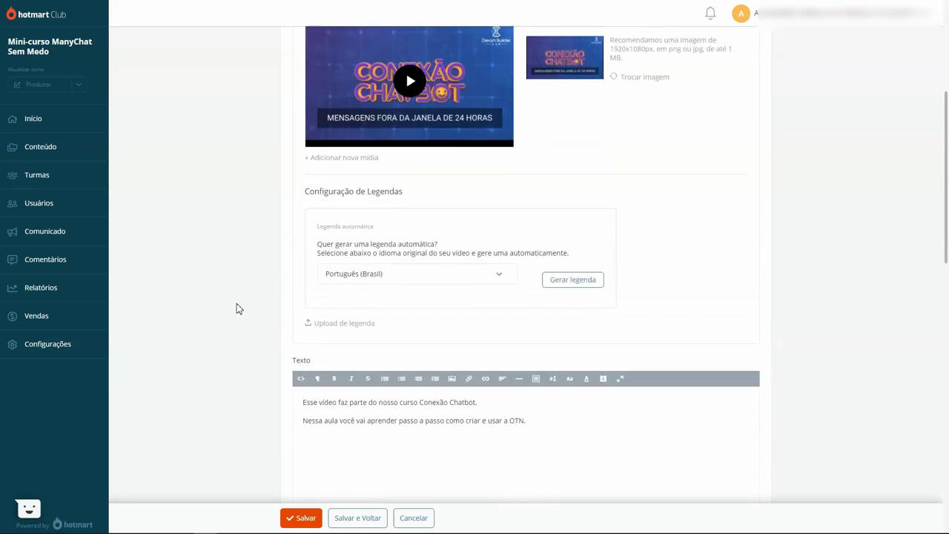
scroll(236, 308, "up", 5)
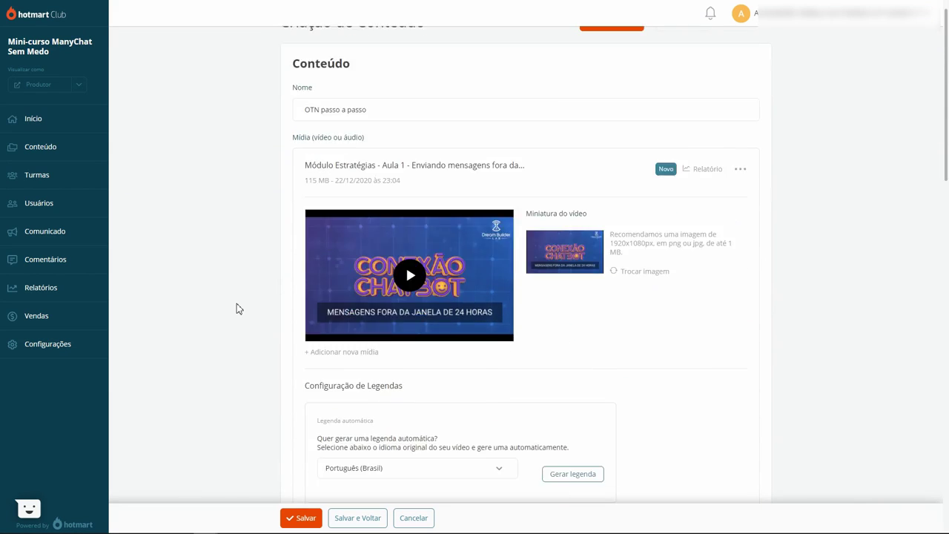
scroll(237, 308, "down", 15)
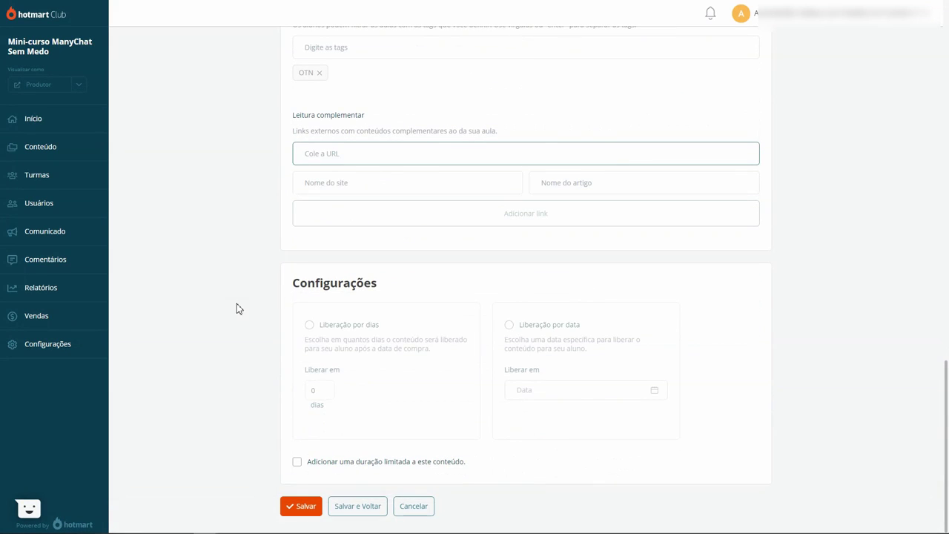
left_click(363, 508)
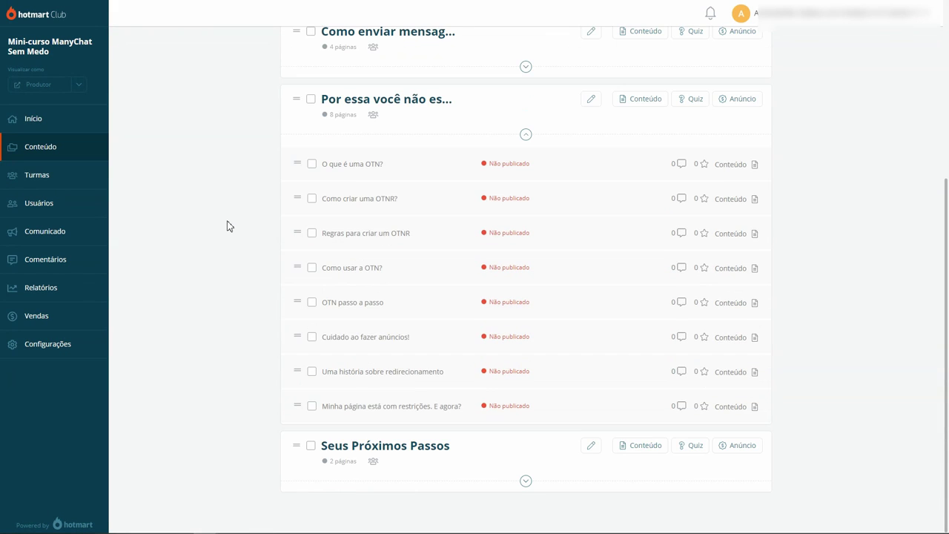
Publish only the "OTN passo a passo" page of the "Por essa você não es..." module
scroll(228, 226, "up", 4)
scroll(228, 226, "down", 2)
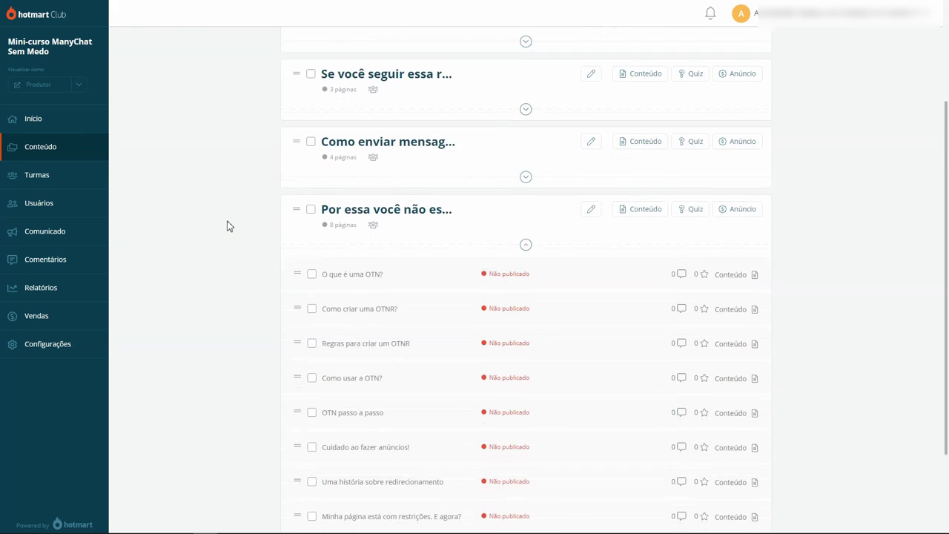
scroll(229, 226, "down", 2)
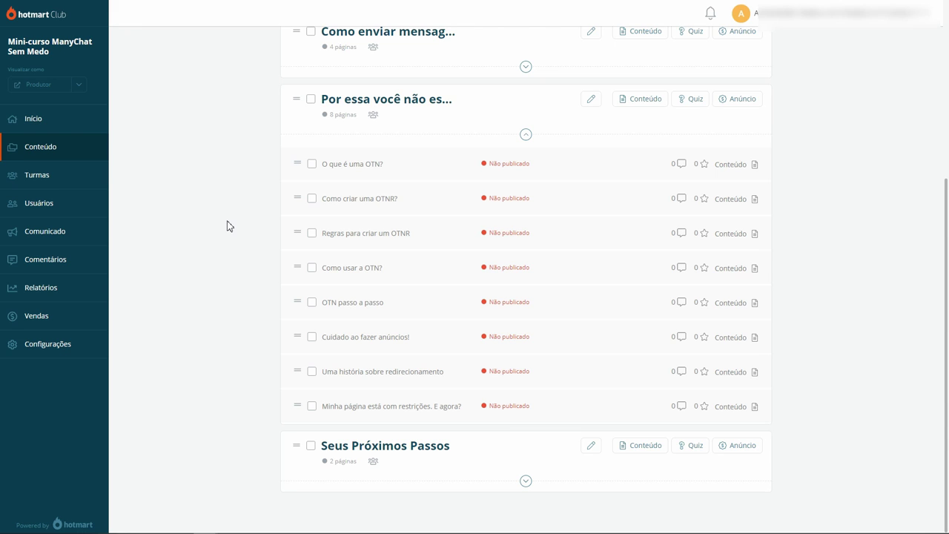
left_click(313, 268)
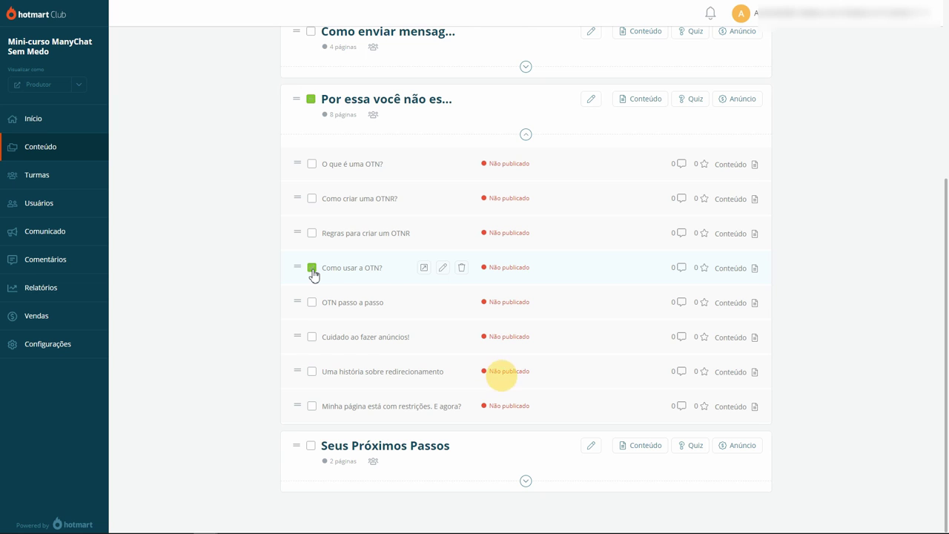
left_click(312, 269)
left_click(312, 304)
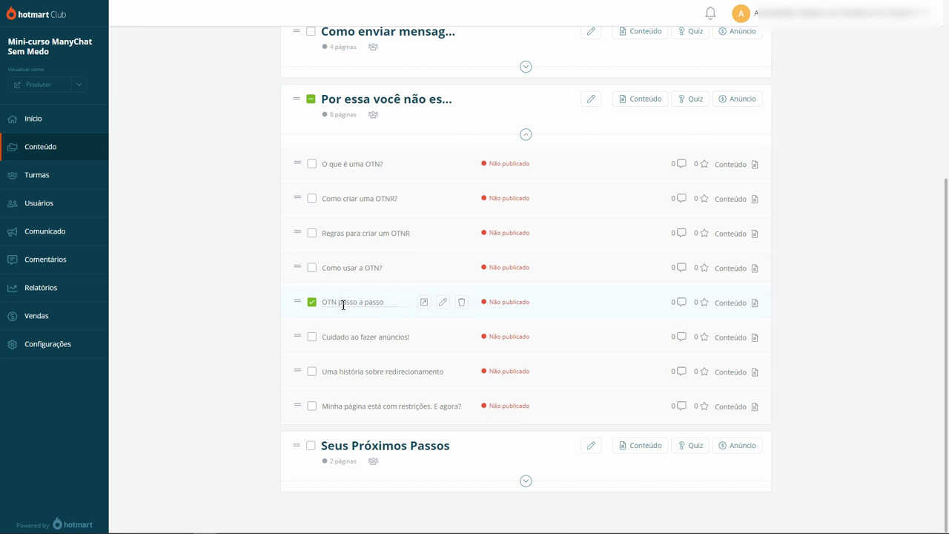
scroll(252, 282, "up", 3)
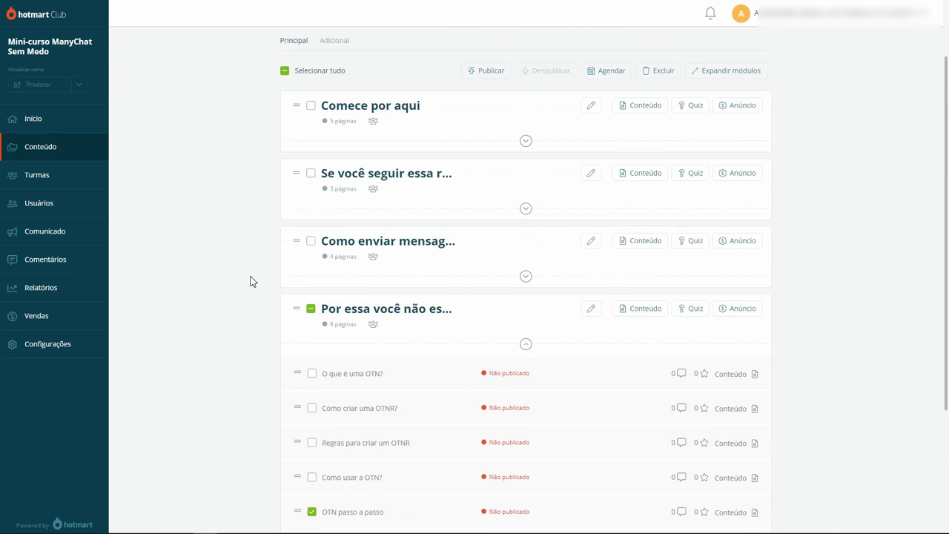
scroll(253, 282, "up", 1)
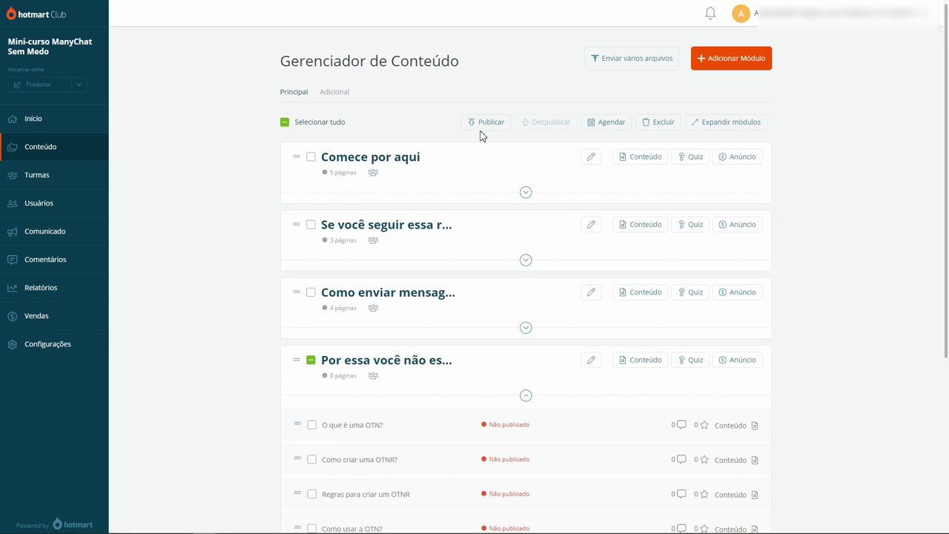
left_click(481, 123)
scroll(245, 250, "down", 2)
scroll(245, 250, "down", 1)
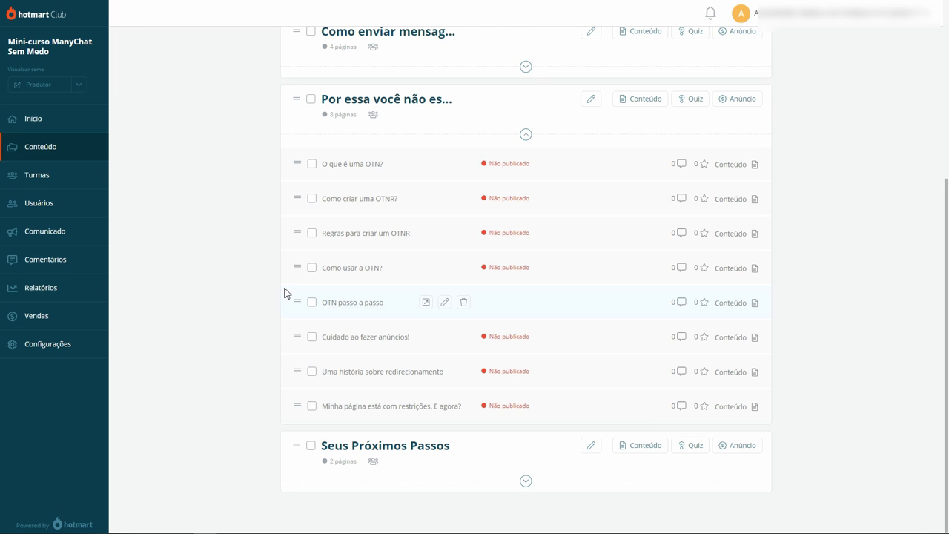
Try selecting the whole "Por essa você não es..." module and every module in bulk, and clear the selection without publishing
scroll(263, 285, "up", 3)
scroll(261, 285, "up", 1)
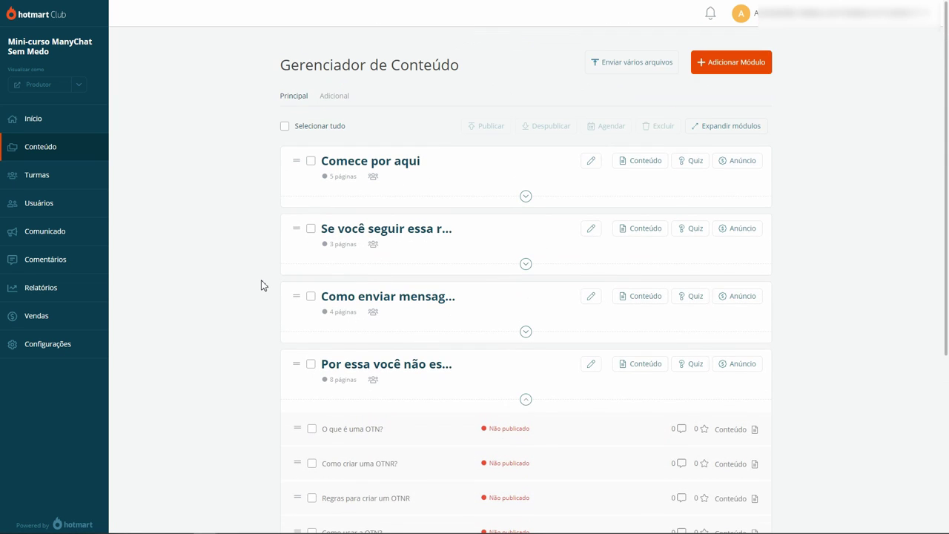
scroll(261, 284, "down", 1)
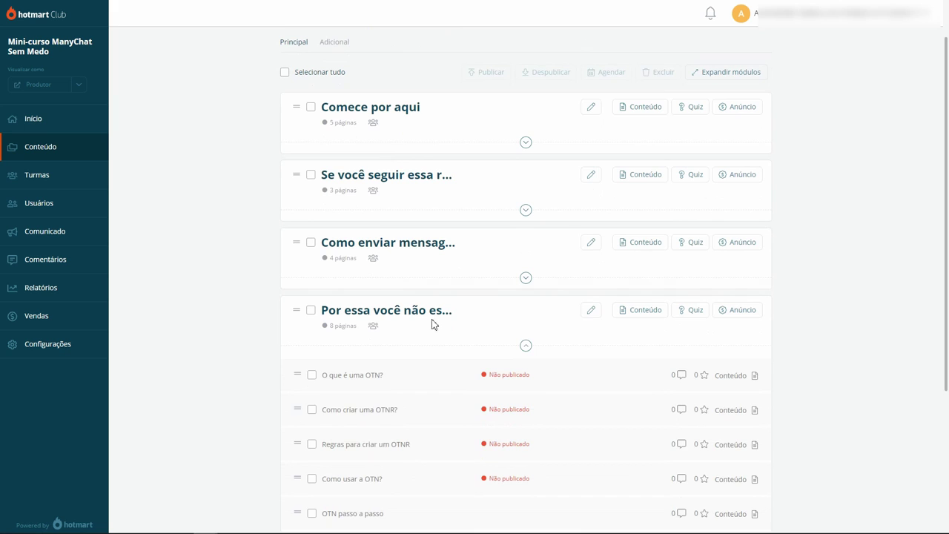
scroll(263, 324, "down", 3)
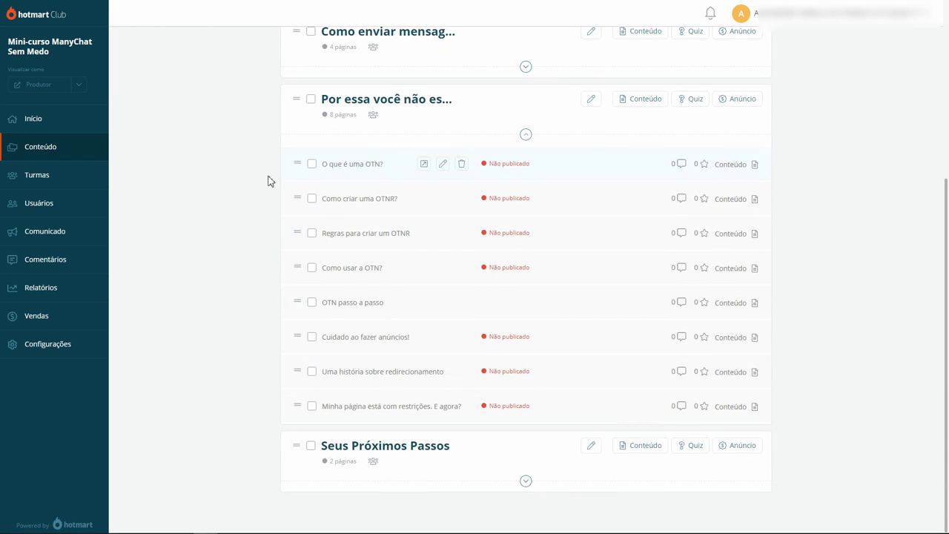
left_click(311, 100)
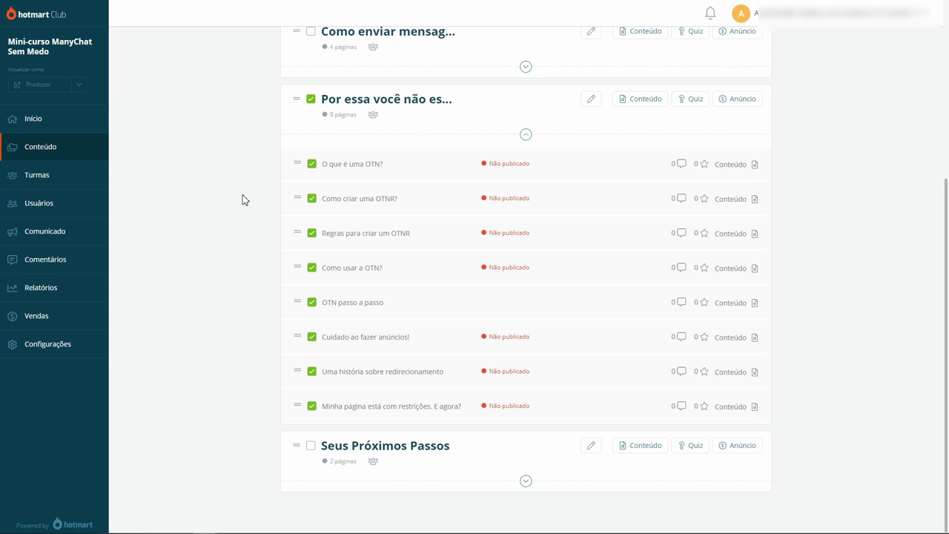
scroll(244, 199, "up", 4)
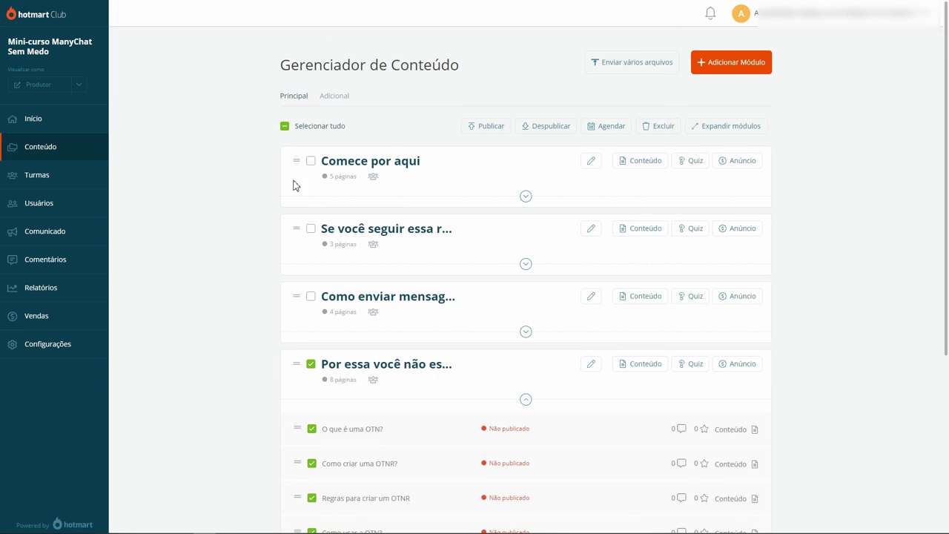
left_click(286, 128)
scroll(239, 294, "down", 3)
scroll(240, 294, "up", 3)
left_click(529, 198)
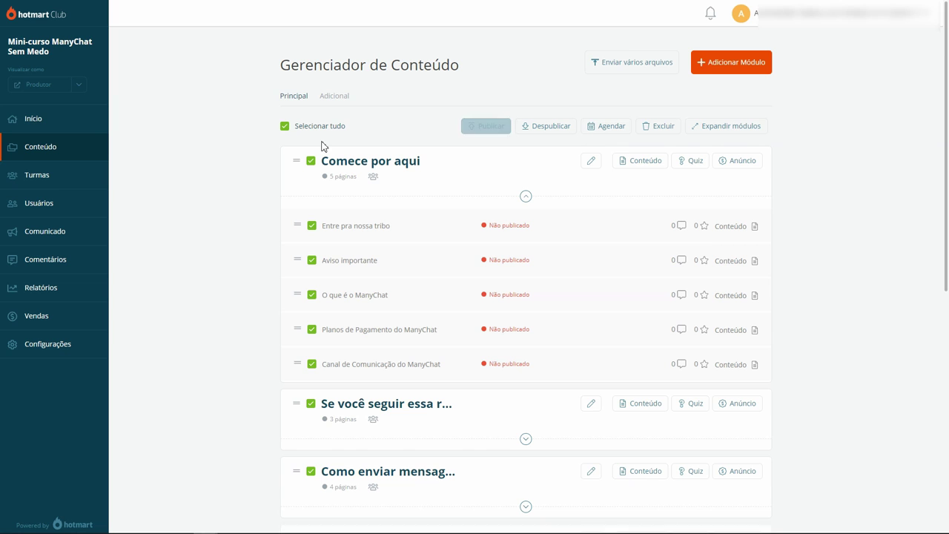
left_click(286, 131)
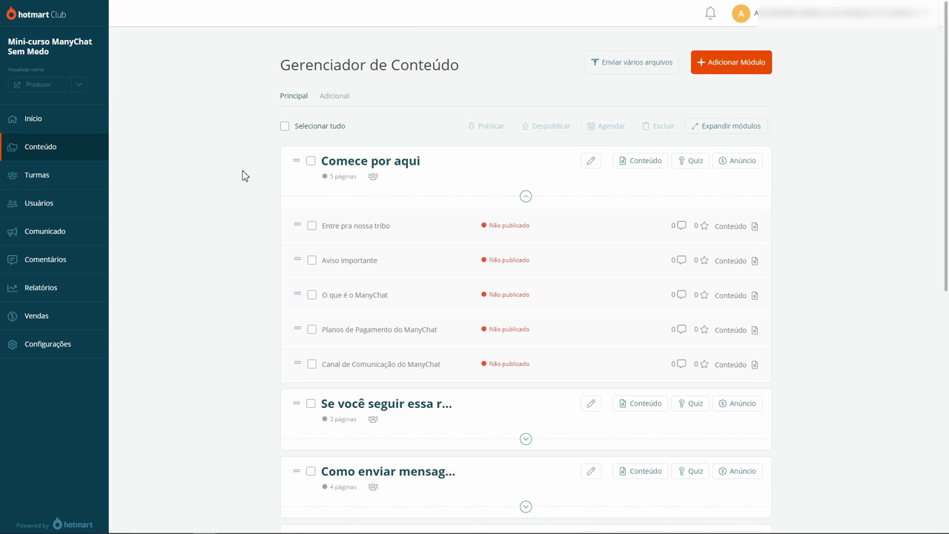
scroll(243, 175, "down", 6)
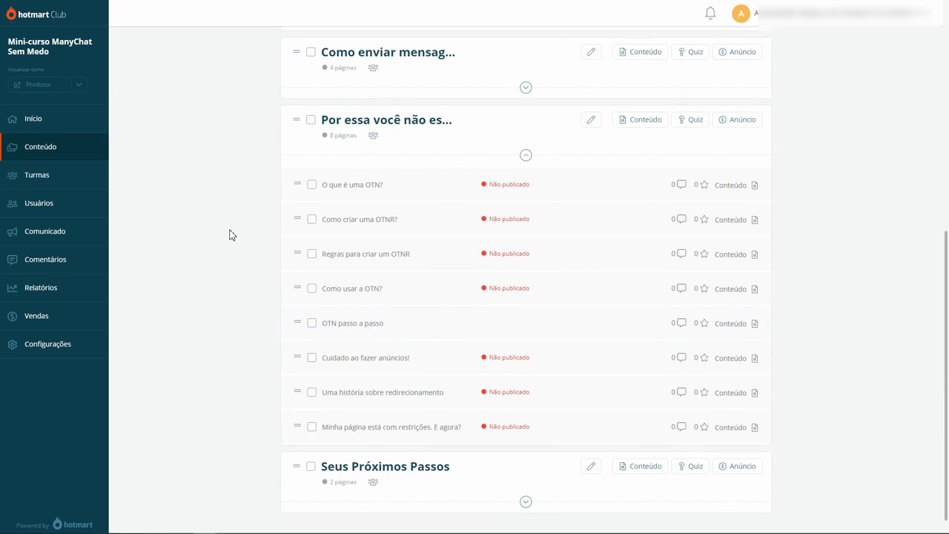
Leave the member area and open the product's main panel at its registration checklist
key("ctrl+w")
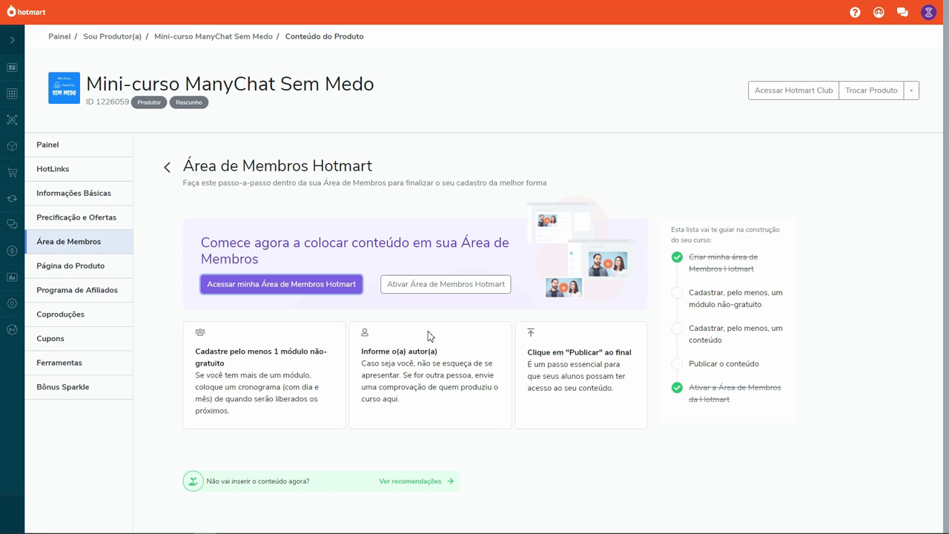
left_click(66, 148)
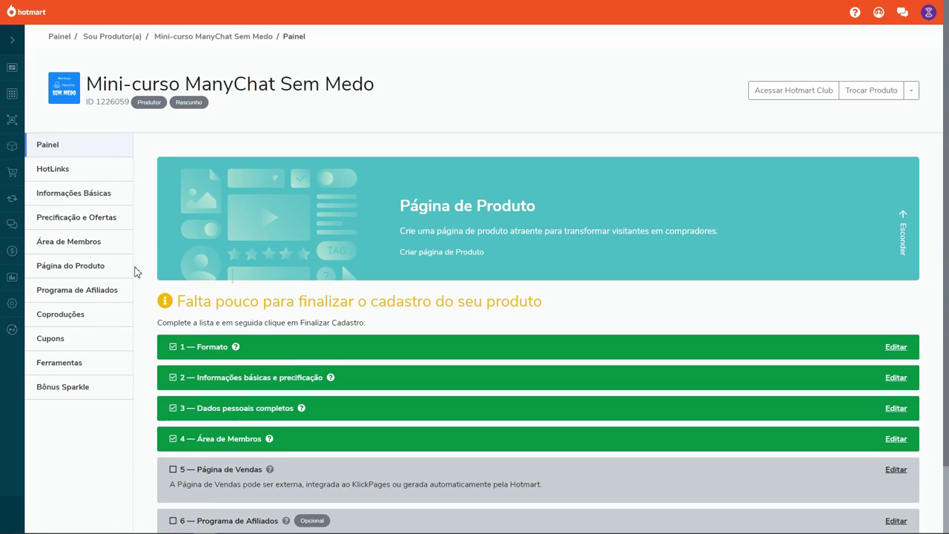
scroll(136, 272, "down", 1)
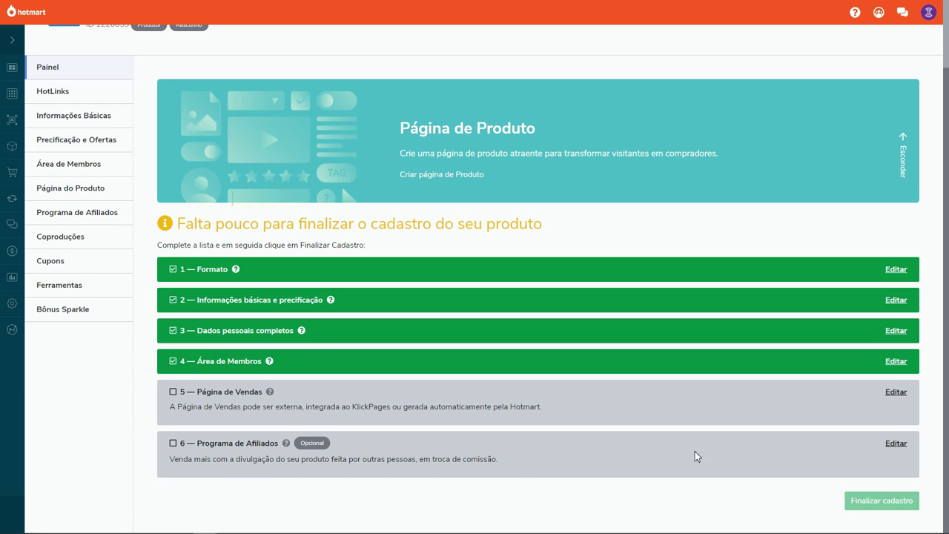
Open the affiliate program configuration and set the affiliation rule to "Todos os afiliados", with one-click affiliation
left_click(895, 443)
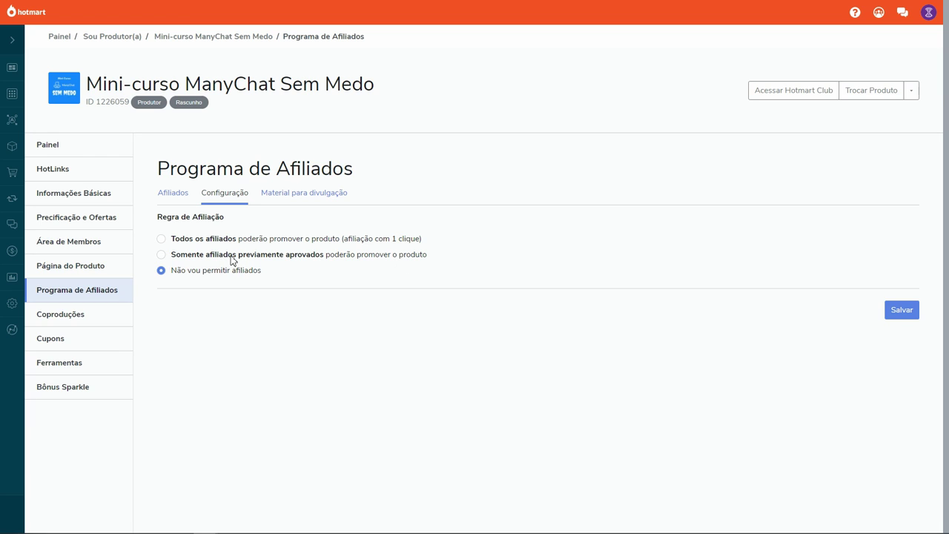
left_click(161, 255)
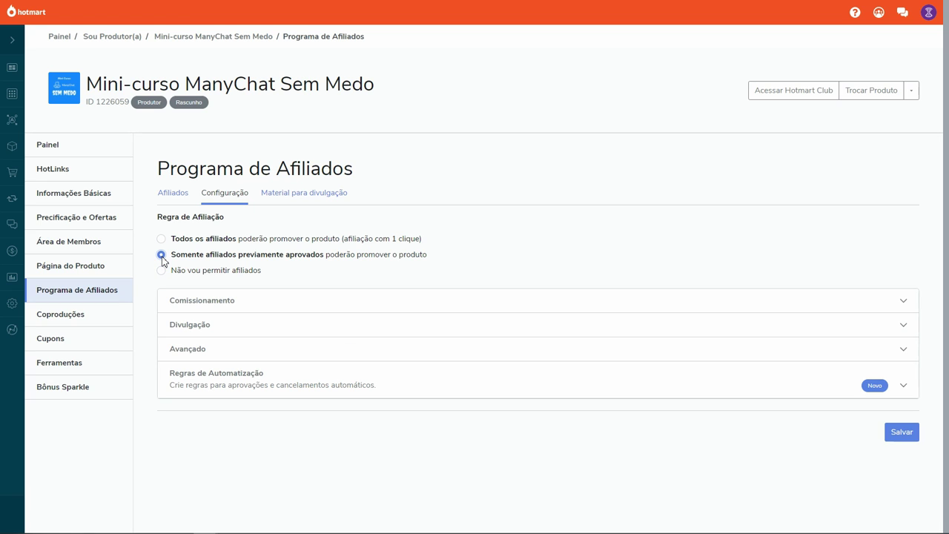
left_click(161, 239)
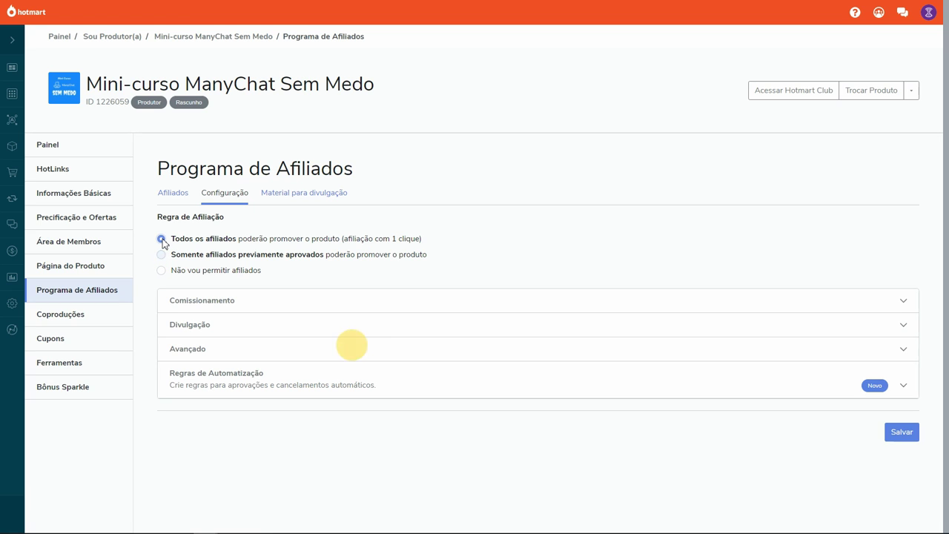
Compare the affiliation rules and set the rule to "Somente afiliados previamente aprovados"
left_click(161, 256)
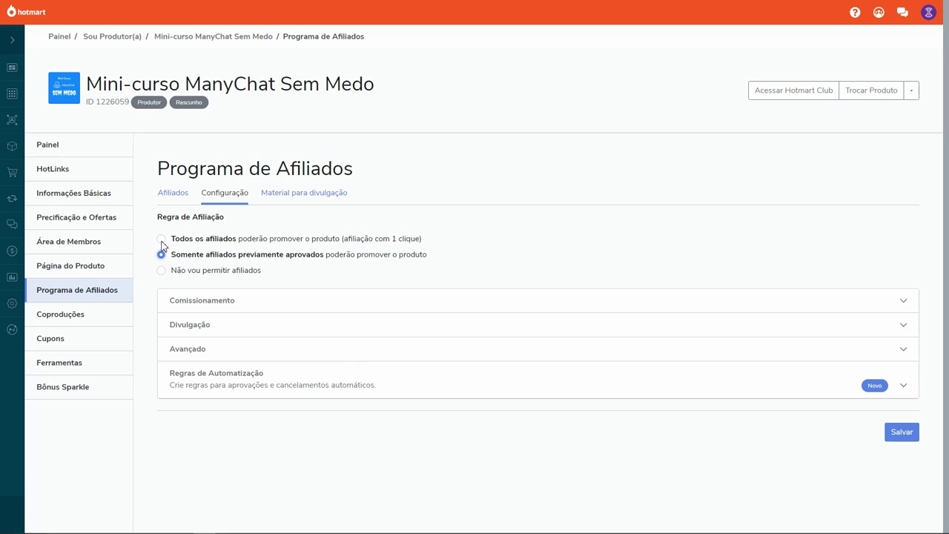
left_click(161, 238)
left_click(162, 255)
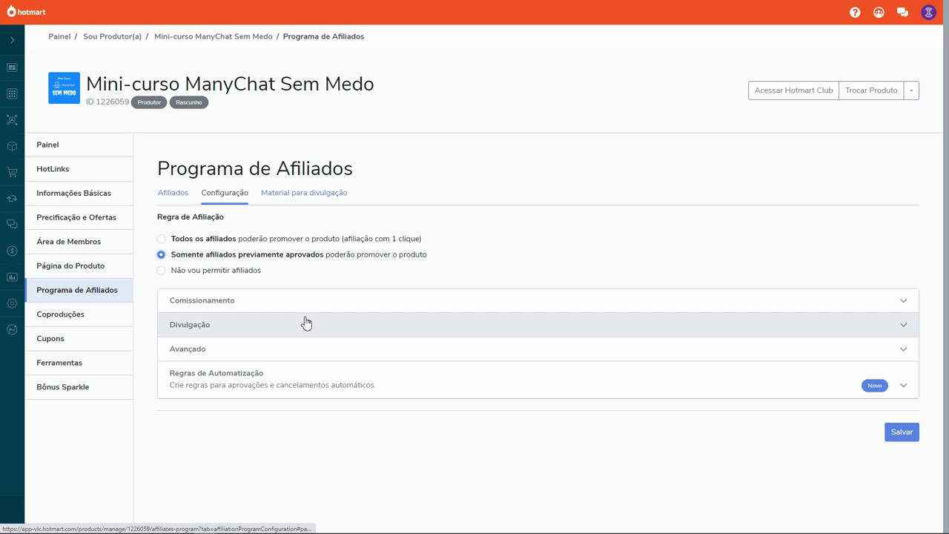
Set the affiliates' commission percentage to 50,00 % in the Comissionamento settings, and collapse that section
left_click(906, 303)
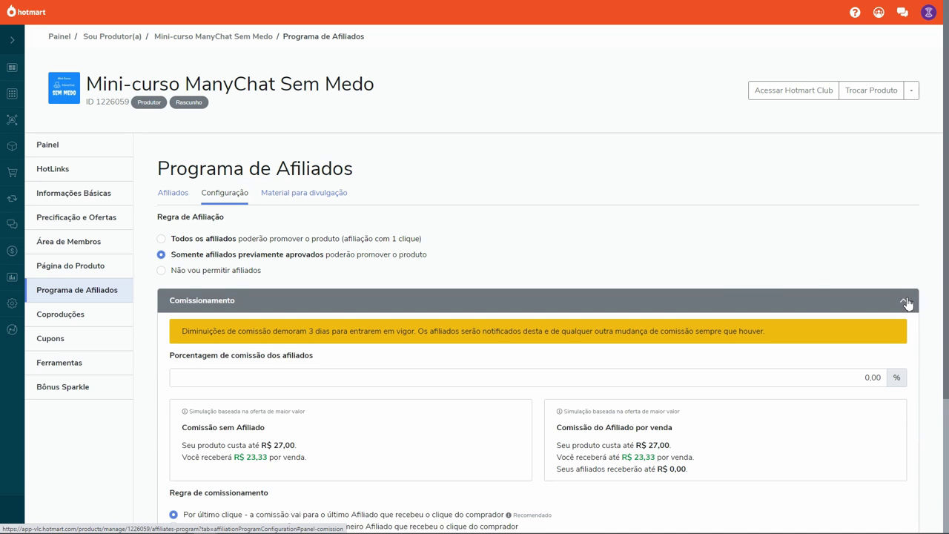
scroll(743, 289, "down", 3)
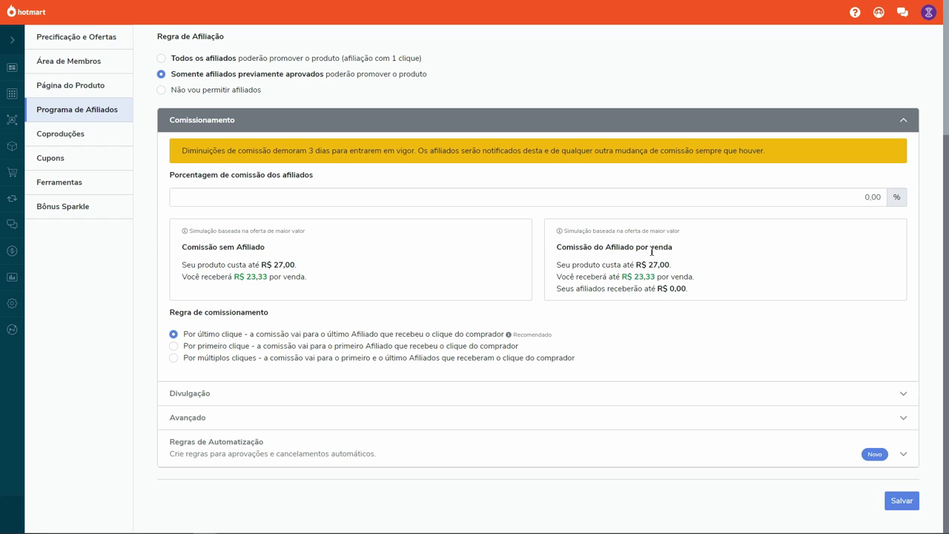
left_click(866, 198)
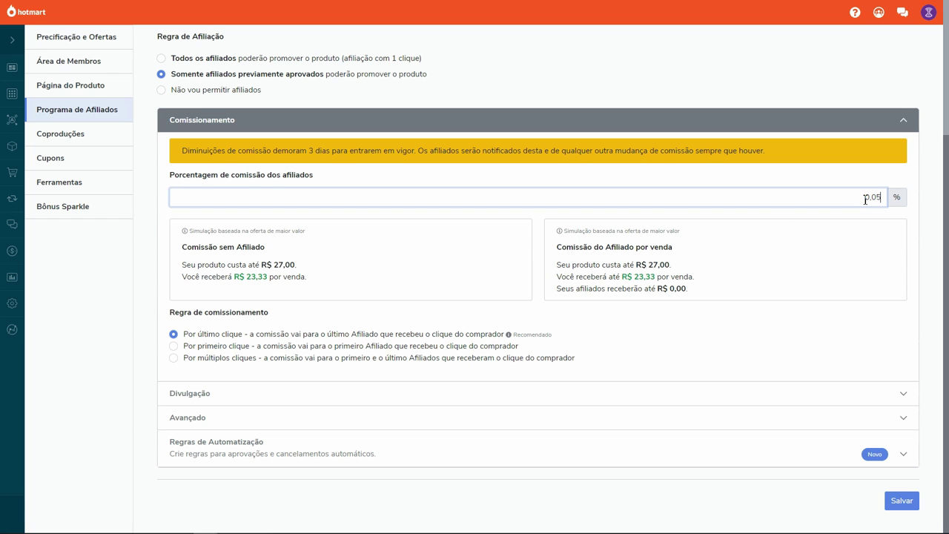
type("50,00")
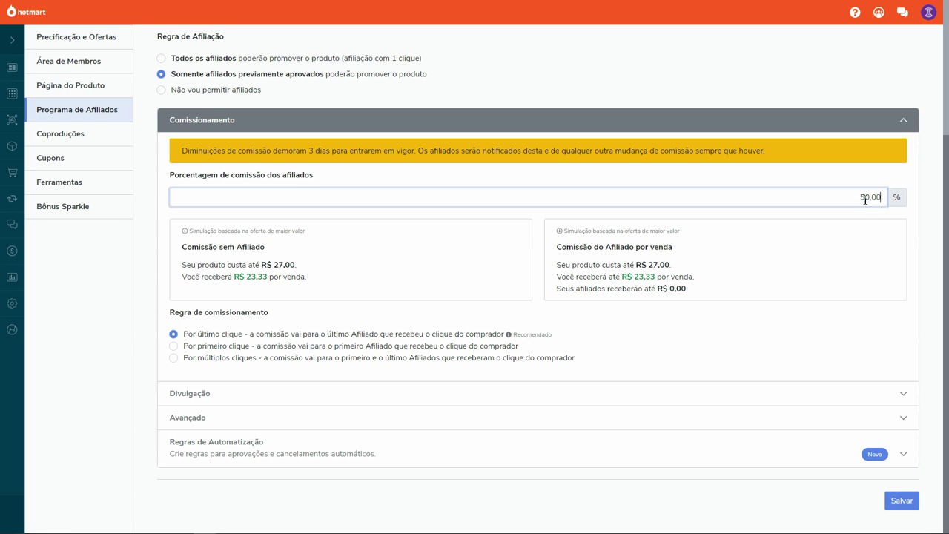
left_click(819, 184)
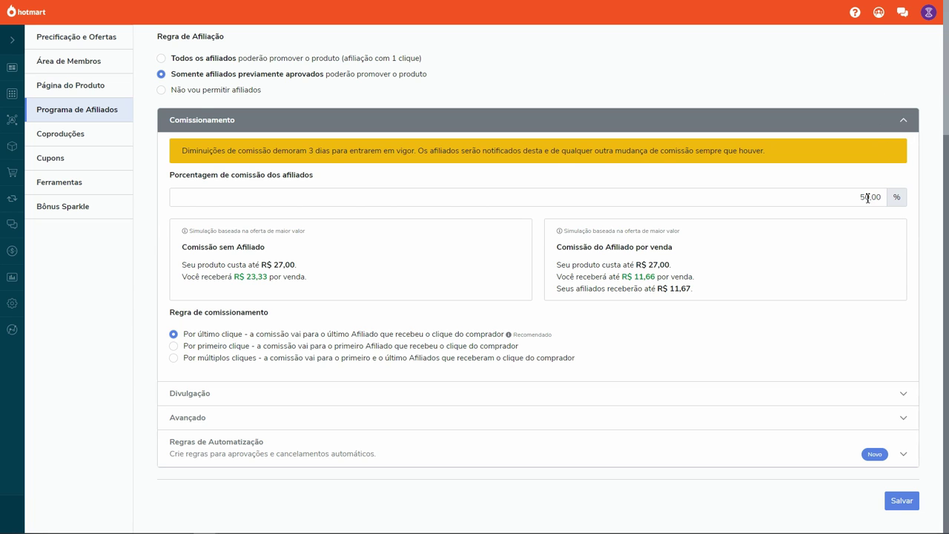
left_click(905, 122)
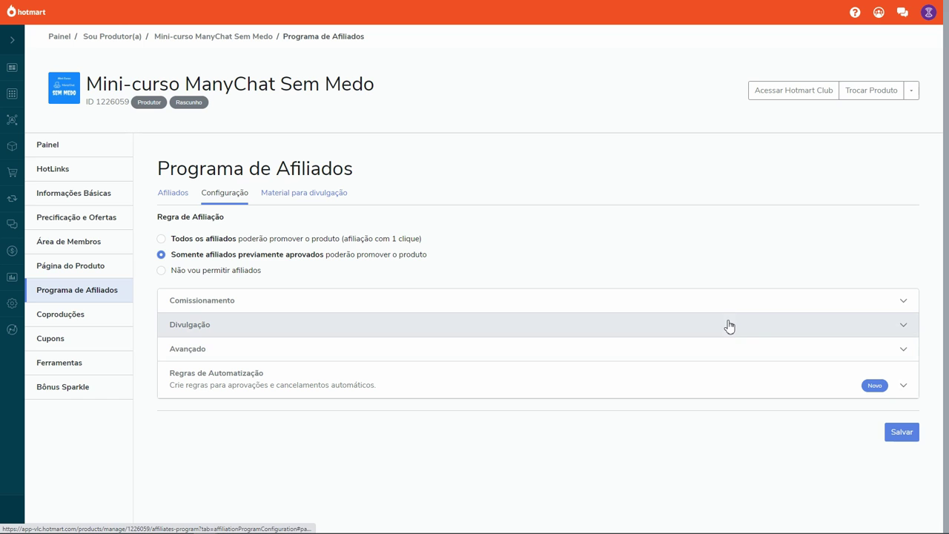
Examine the Divulgação settings for marketplace availability, search tags, support e-mail and the product presentation for affiliates
left_click(904, 329)
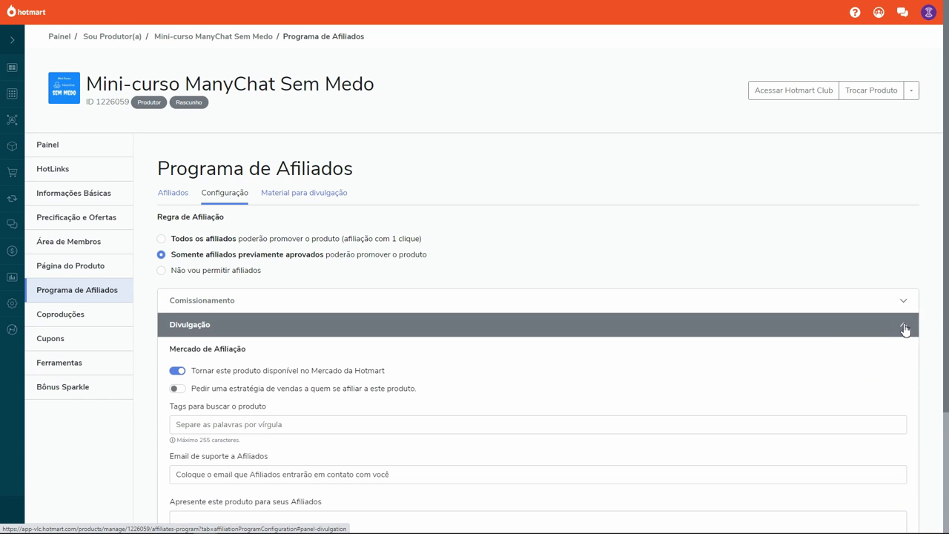
scroll(562, 358, "down", 2)
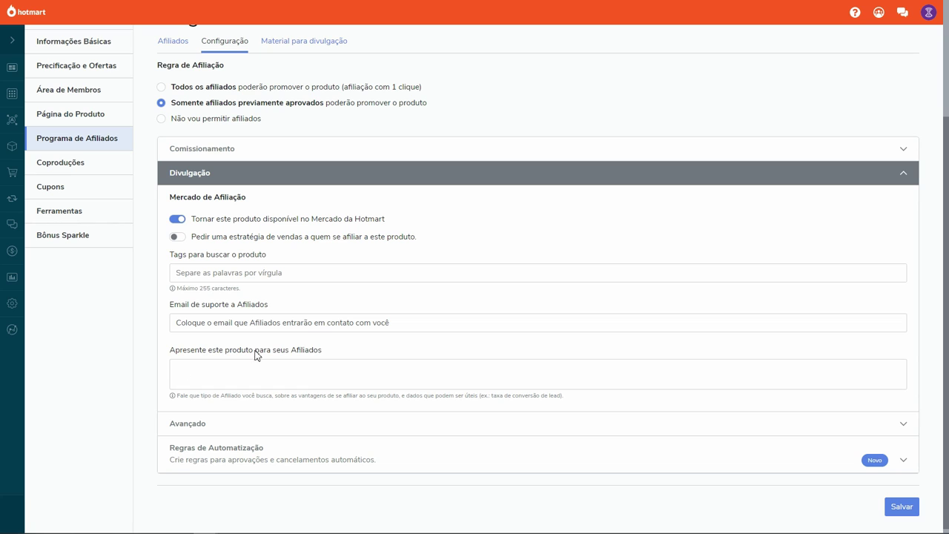
left_click(220, 369)
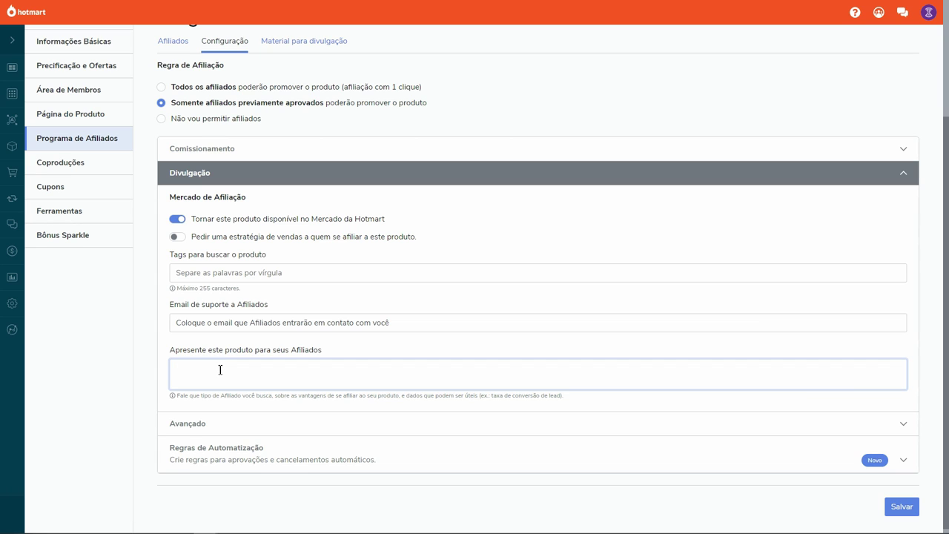
left_click(211, 310)
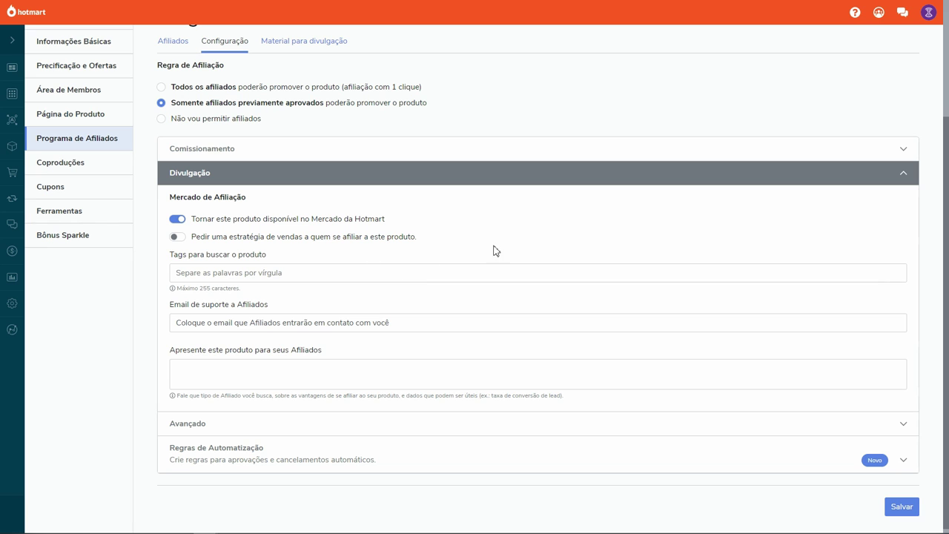
left_click(904, 180)
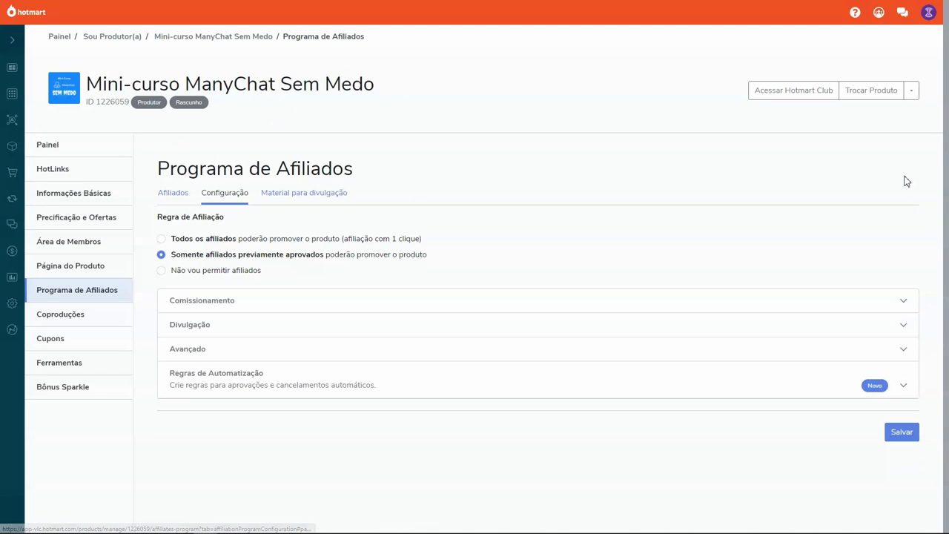
Try the "Permitir Bônus de Afiliação" option in the Avançado settings, leave it disabled, and check the link explaining the bonus
left_click(909, 352)
scroll(608, 335, "down", 1)
scroll(608, 336, "down", 2)
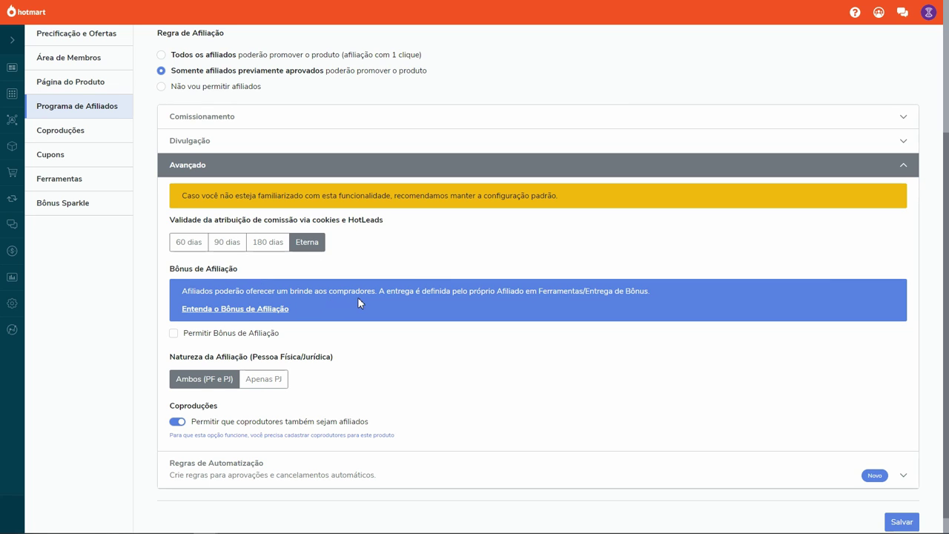
left_click(175, 337)
left_click(175, 335)
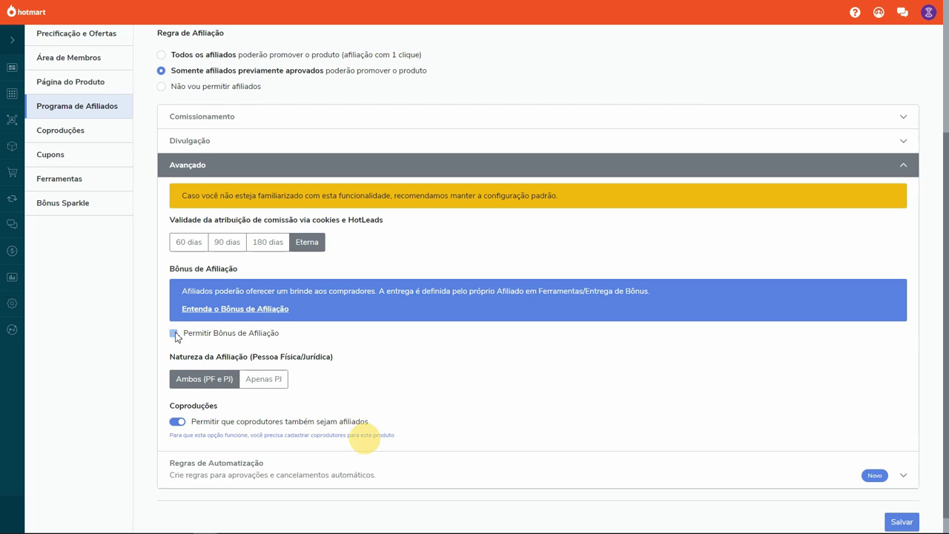
left_click(270, 312)
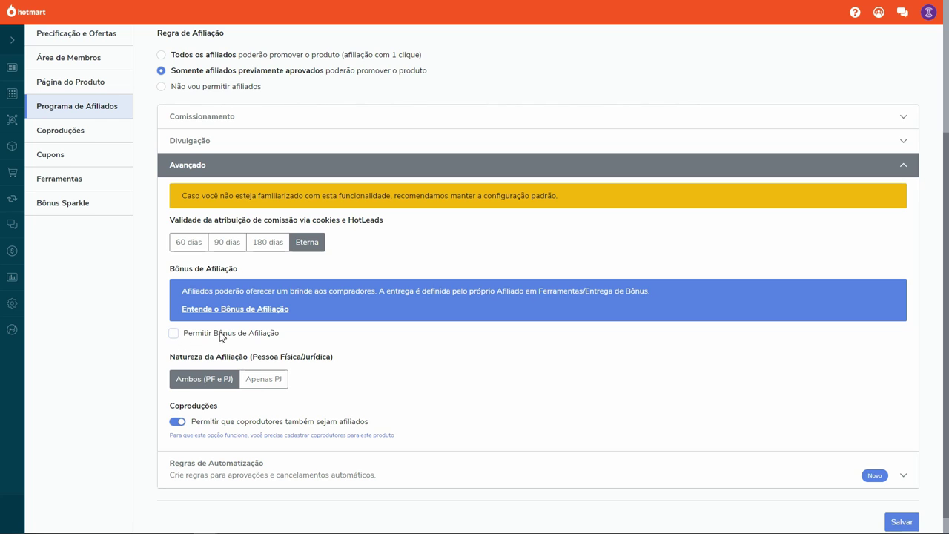
left_click(250, 310)
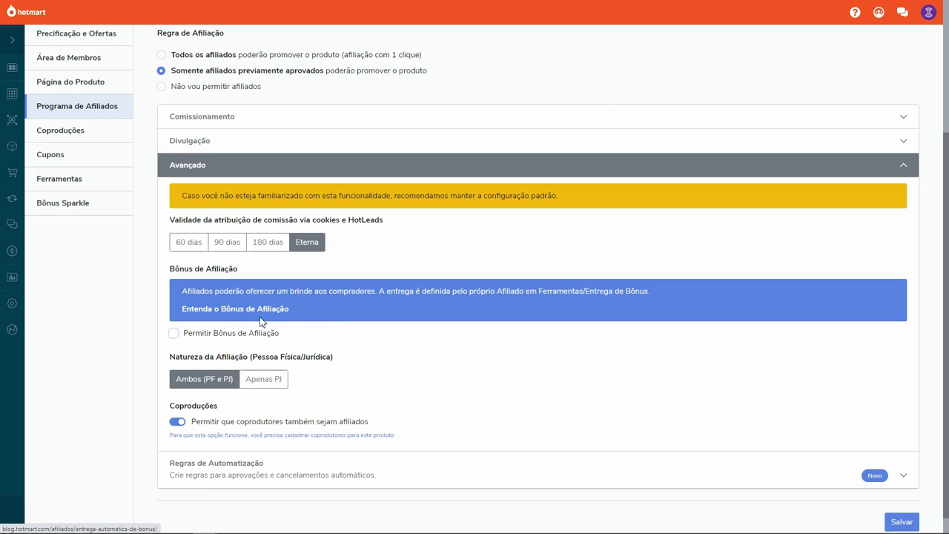
Disable "Permitir que coprodutores também sejam afiliados" and collapse the Avançado settings
scroll(447, 336, "down", 1)
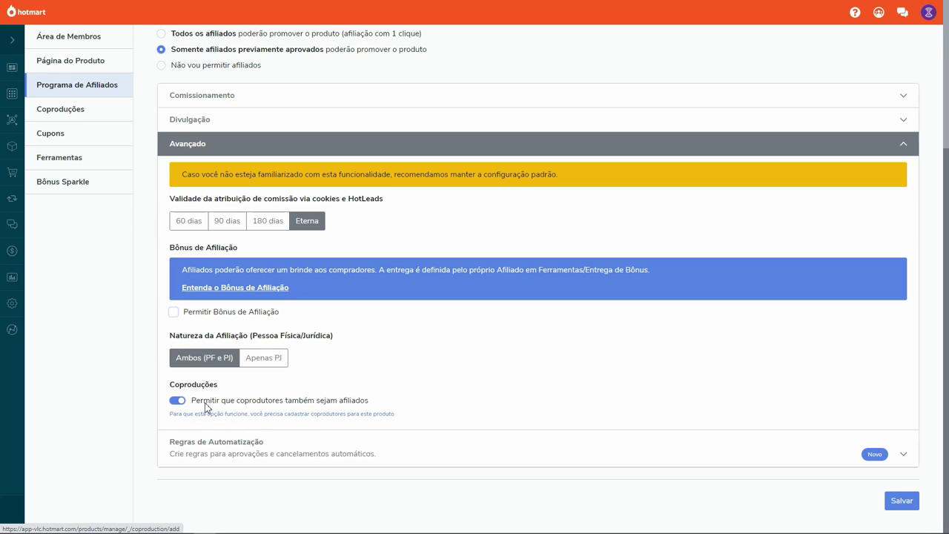
left_click(179, 402)
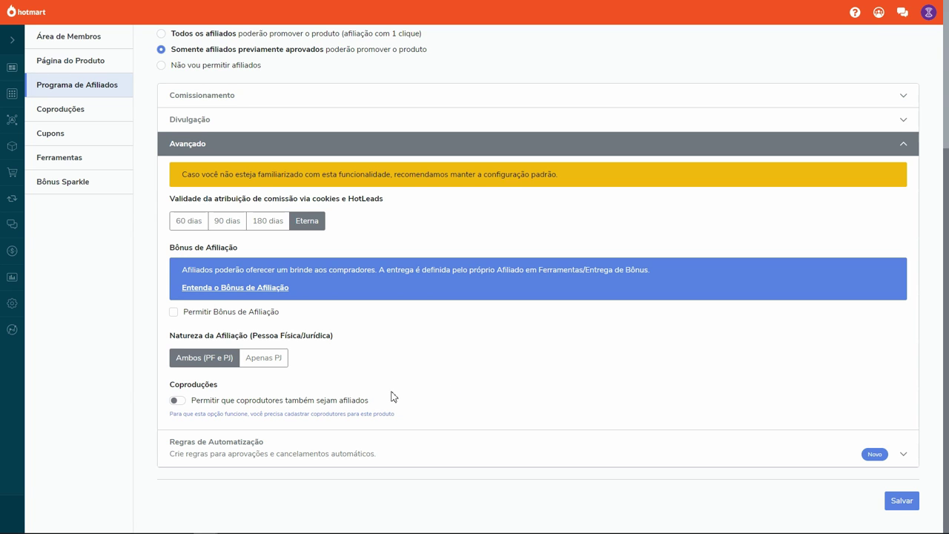
left_click(903, 147)
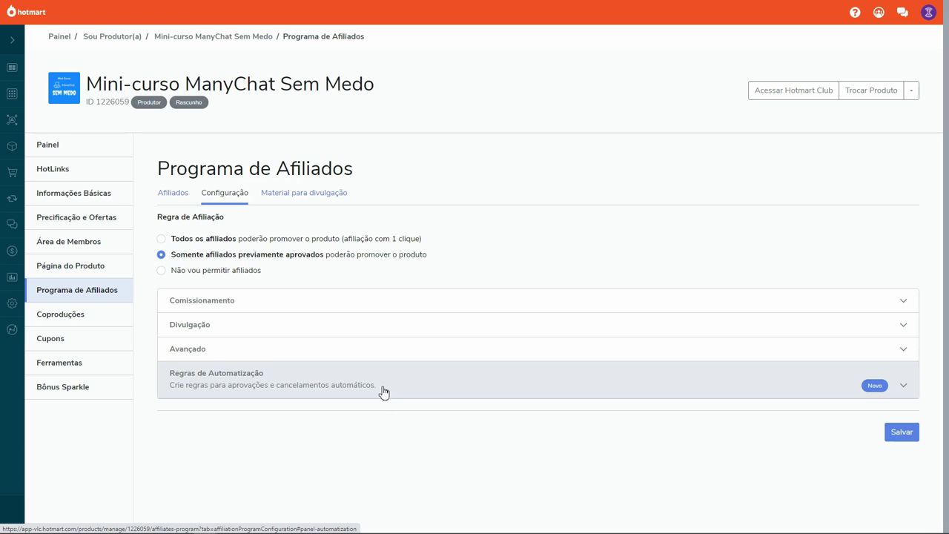
In Regras de Automatização, enable the affiliate's legal nature requirement for automatic approval and set it to Pessoa Jurídica
mouse_move(12, 159)
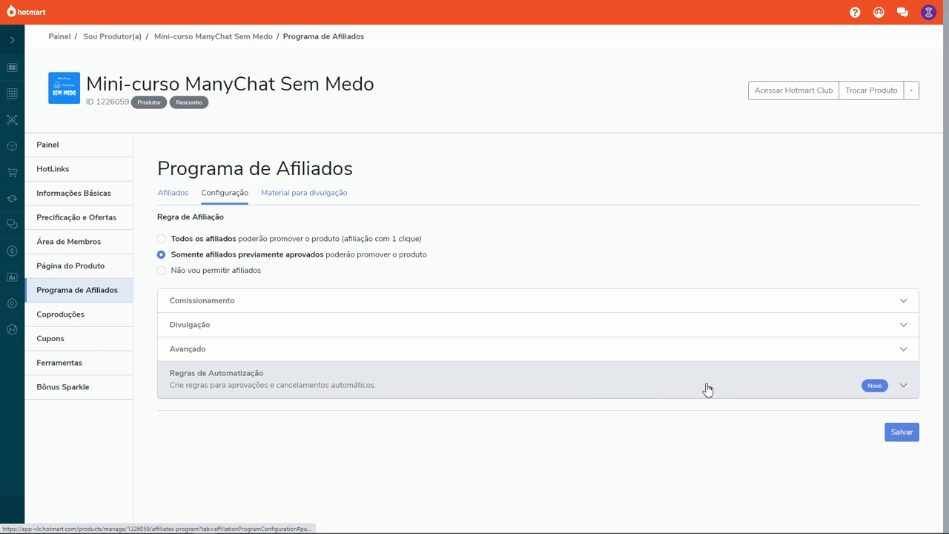
left_click(904, 386)
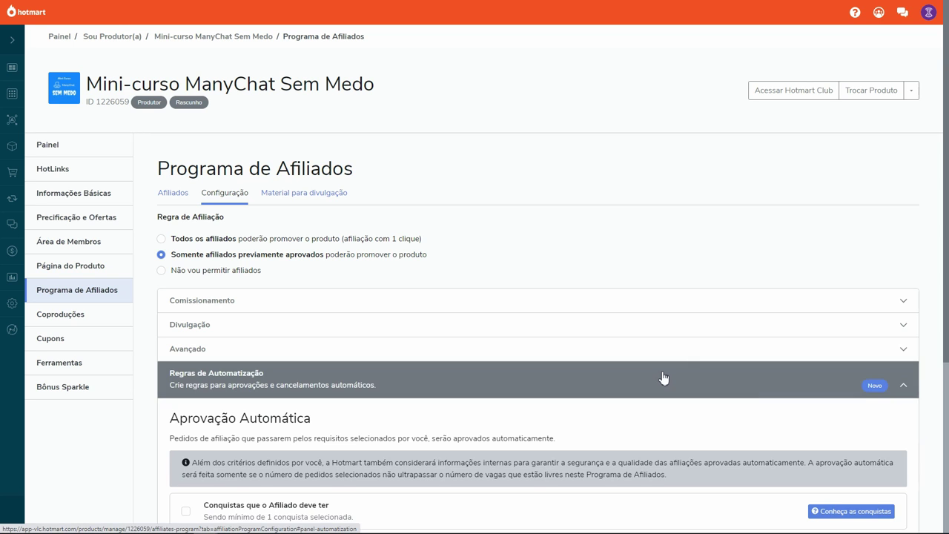
scroll(663, 379, "down", 3)
scroll(663, 377, "down", 1)
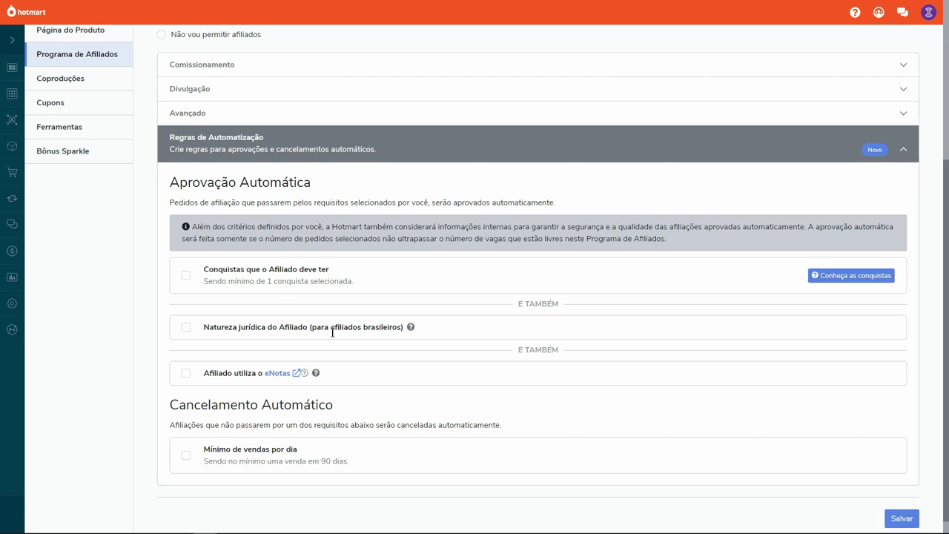
left_click(186, 331)
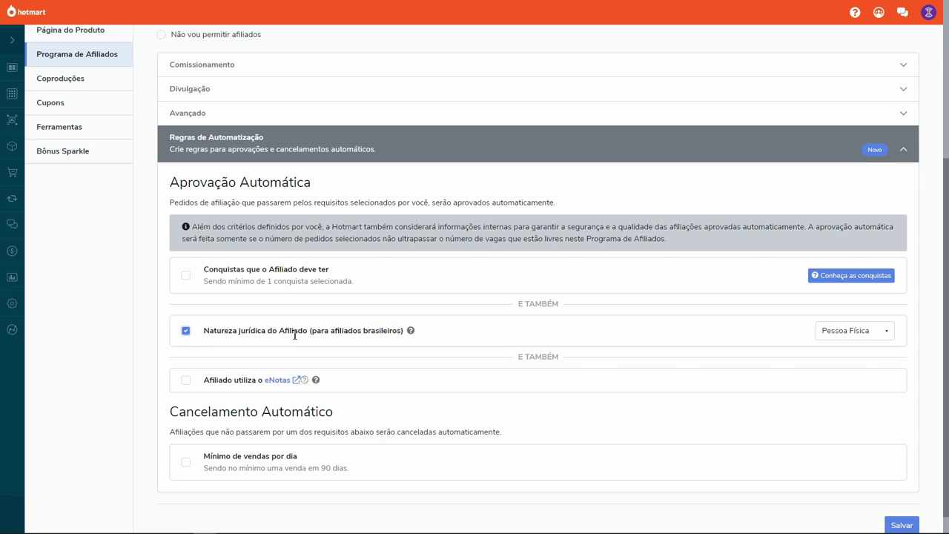
left_click(882, 335)
left_click(824, 378)
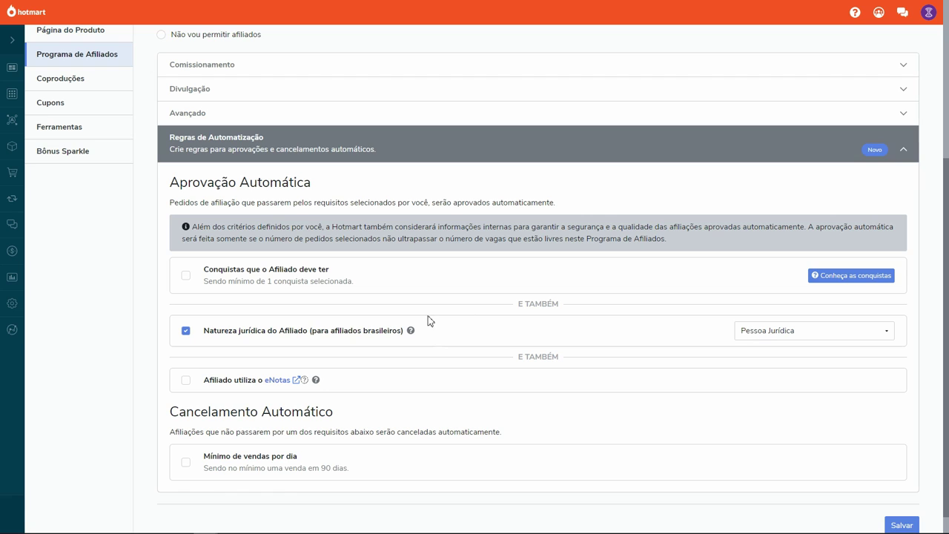
Require the "Comissão | Triunfante" achievement for automatic affiliate approval, and collapse the automation rules
left_click(186, 275)
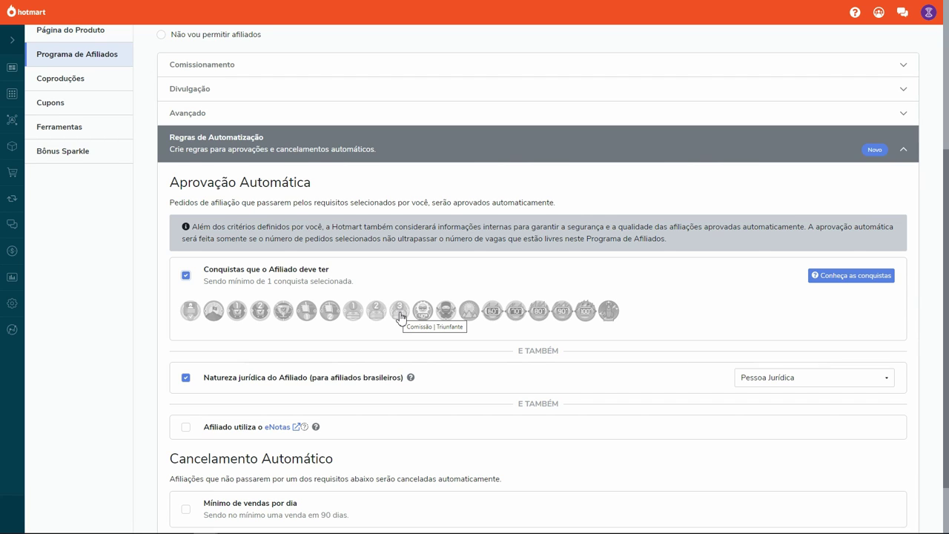
left_click(399, 314)
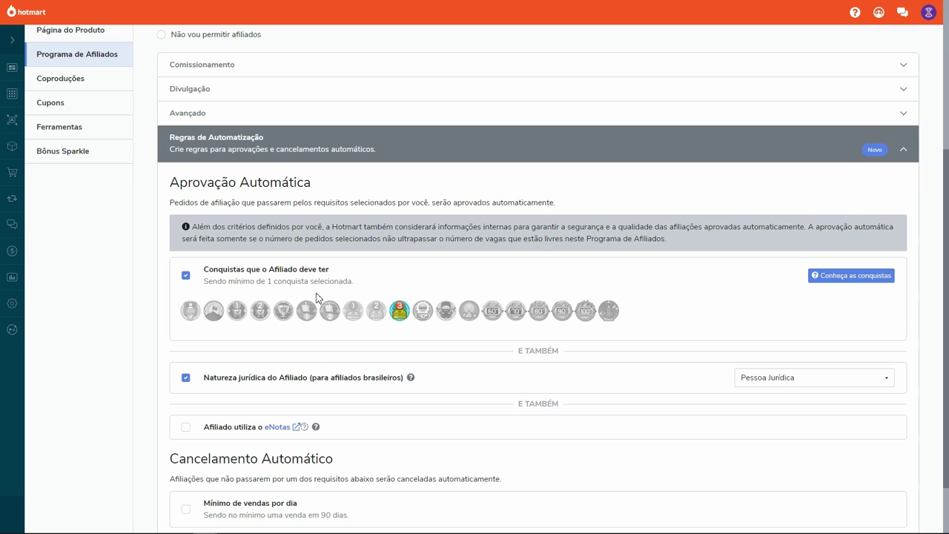
left_click(905, 154)
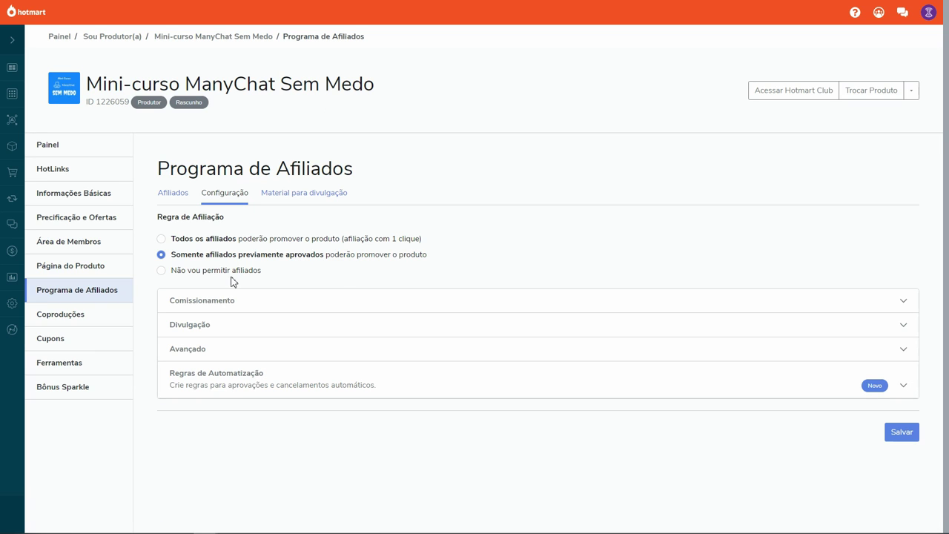
Set the affiliation rule to "Não vou permitir afiliados" and save the affiliate program configuration
left_click(161, 272)
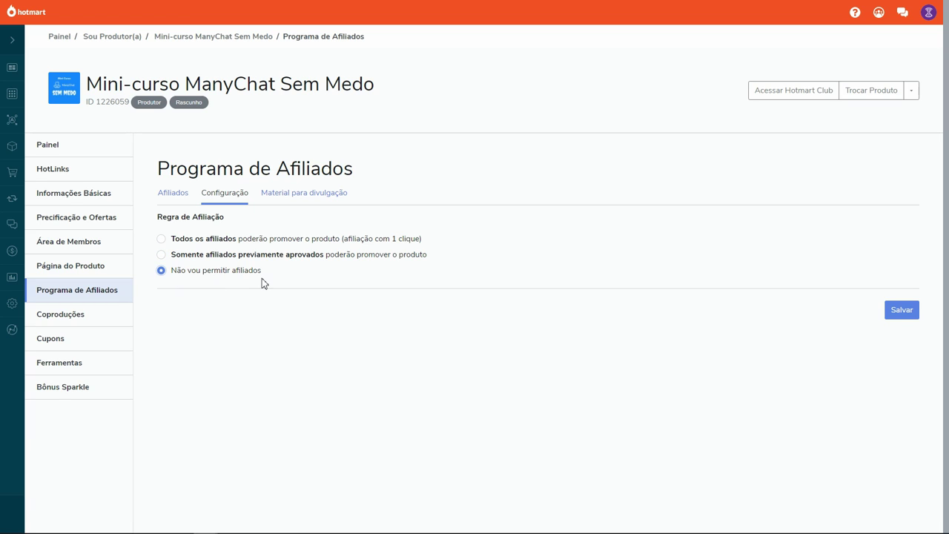
left_click(900, 311)
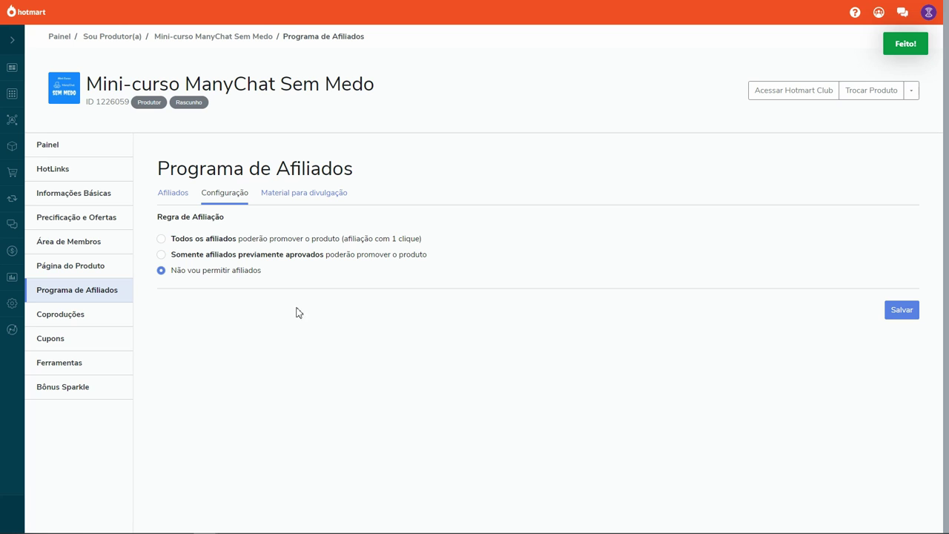
Return to the product's registration checklist, open "Página de Vendas" for editing, and look through the Hotmart-generated product page form
left_click(61, 150)
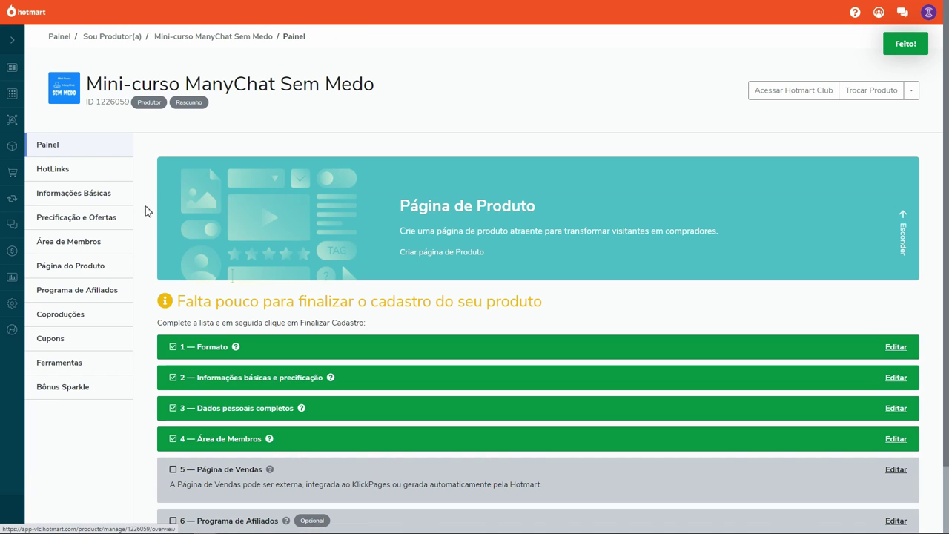
scroll(146, 267, "down", 1)
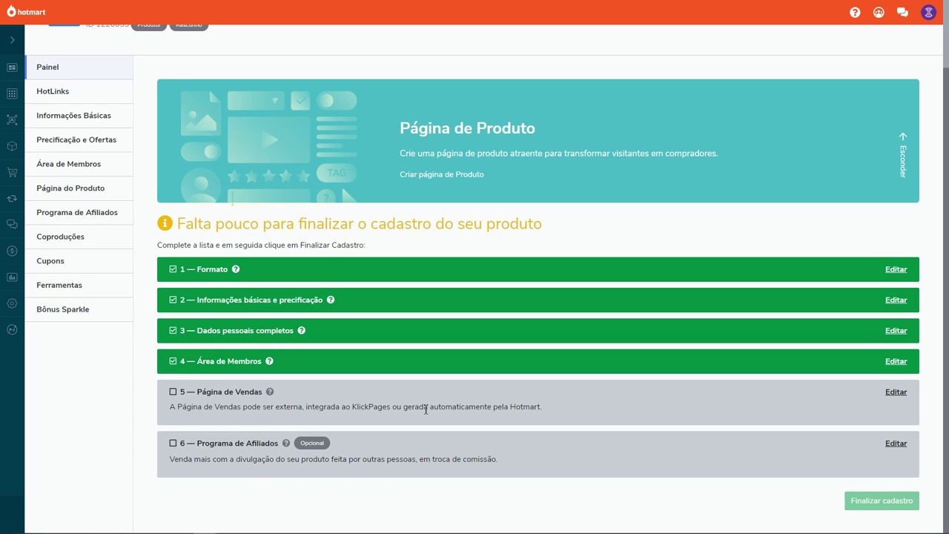
left_click(895, 392)
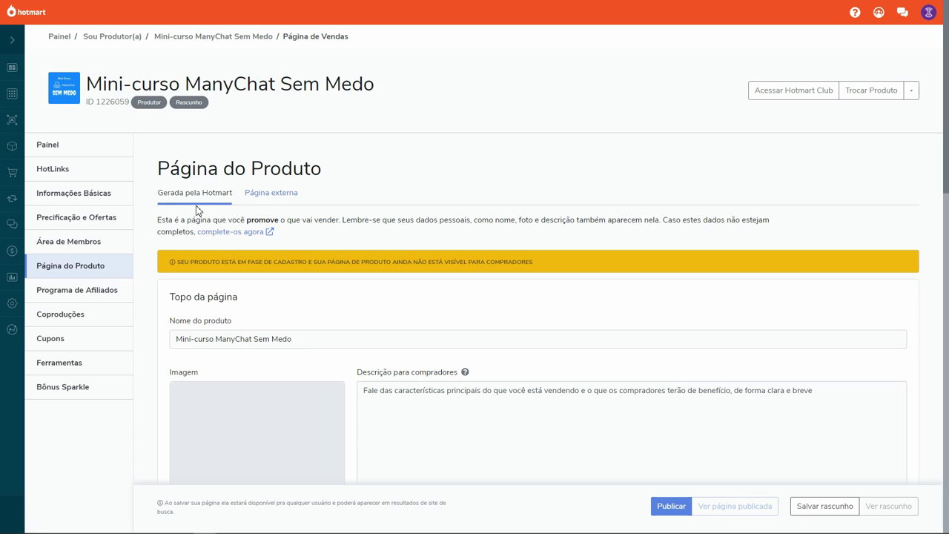
scroll(152, 230, "down", 1)
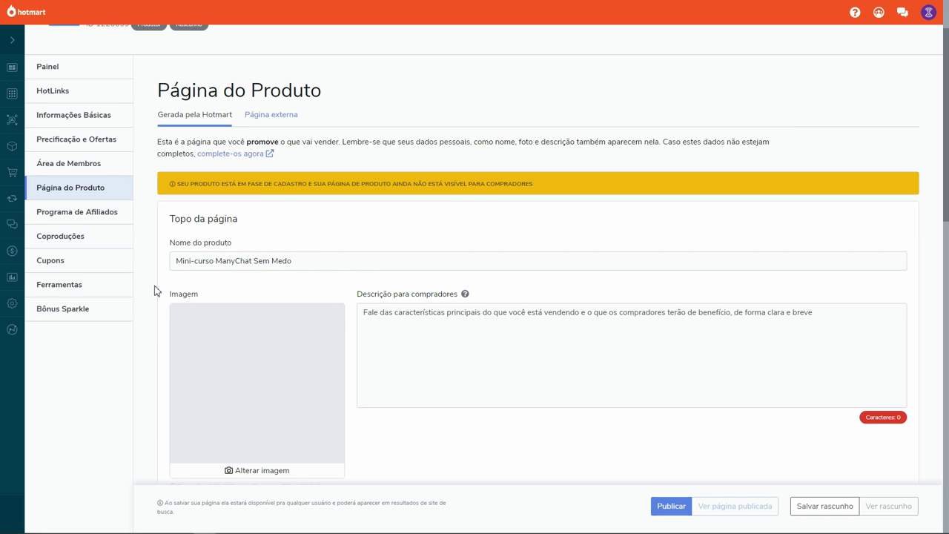
scroll(154, 289, "down", 1)
scroll(155, 291, "down", 3)
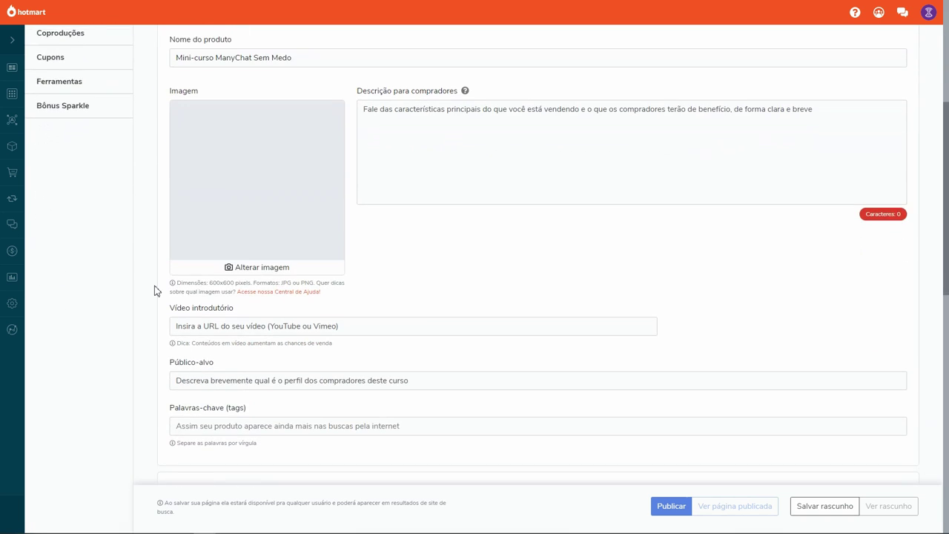
Examine the product page's description, image, video, audience and tag fields, plus the advantages, public agenda, duration, lesson count and certificate settings
scroll(154, 291, "down", 3)
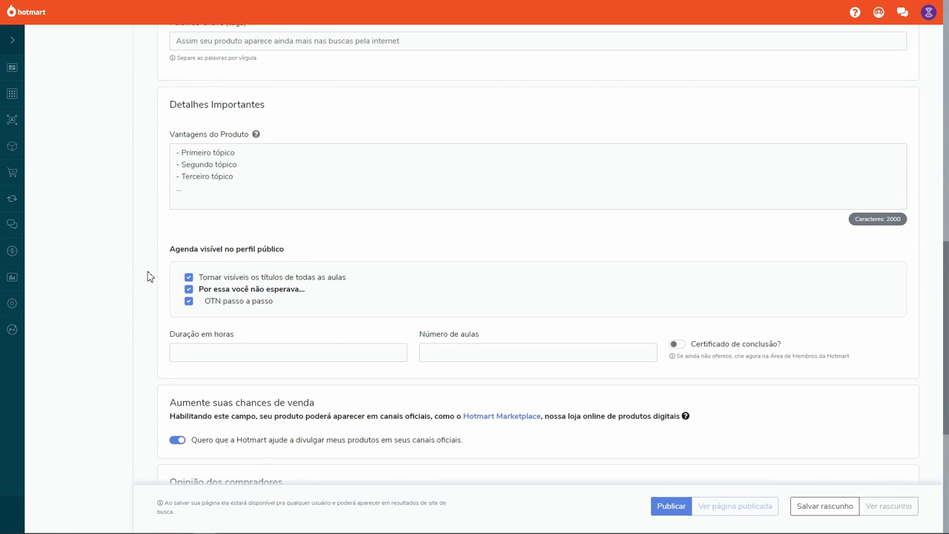
scroll(148, 277, "down", 1)
scroll(148, 277, "up", 7)
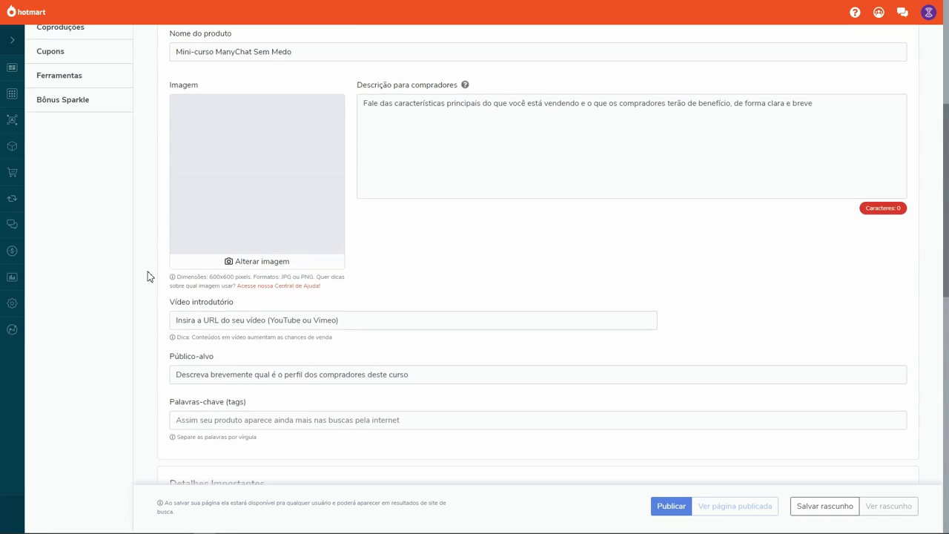
scroll(148, 276, "up", 3)
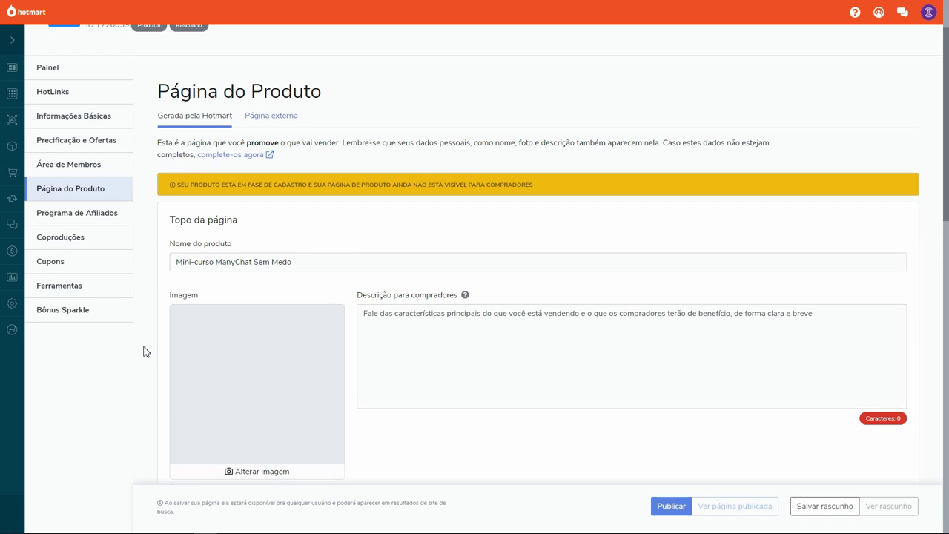
scroll(145, 352, "down", 1)
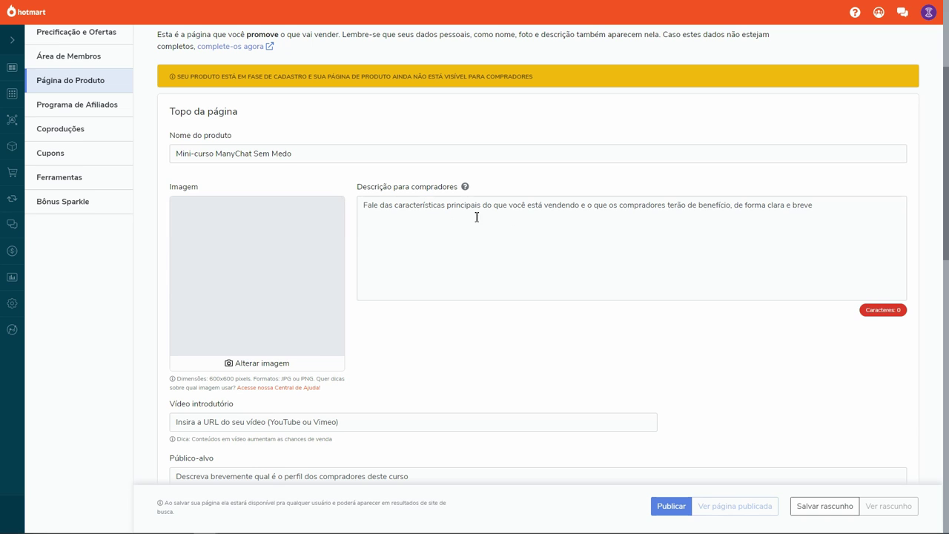
scroll(426, 225, "down", 1)
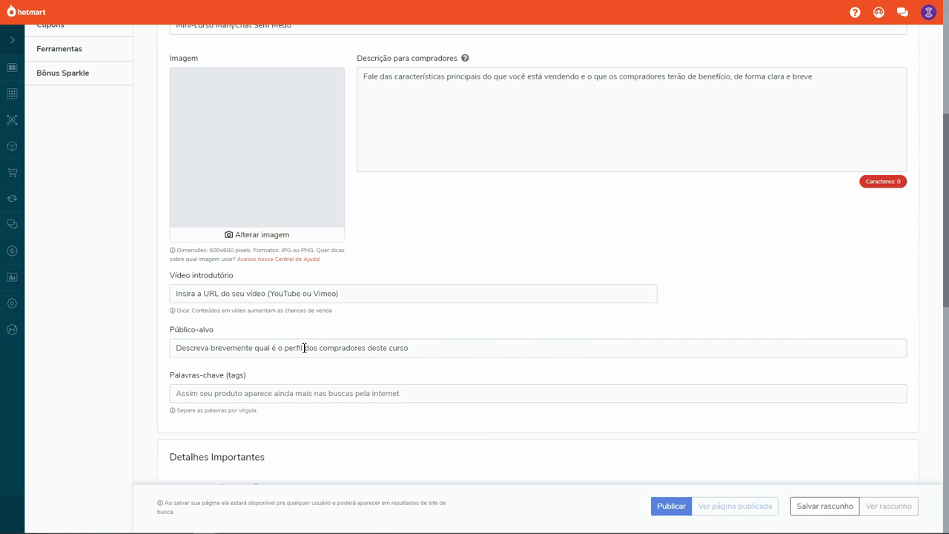
scroll(304, 348, "down", 1)
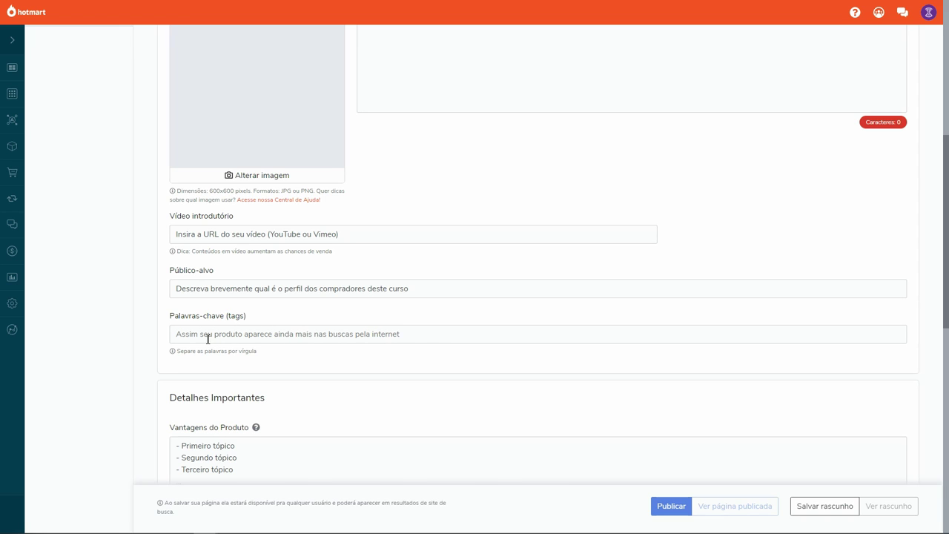
scroll(329, 339, "down", 3)
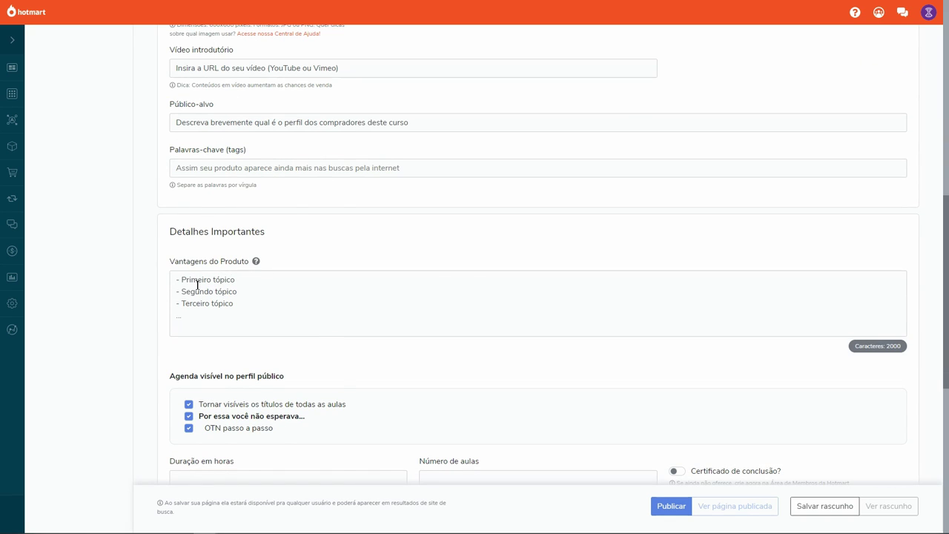
scroll(215, 197, "down", 3)
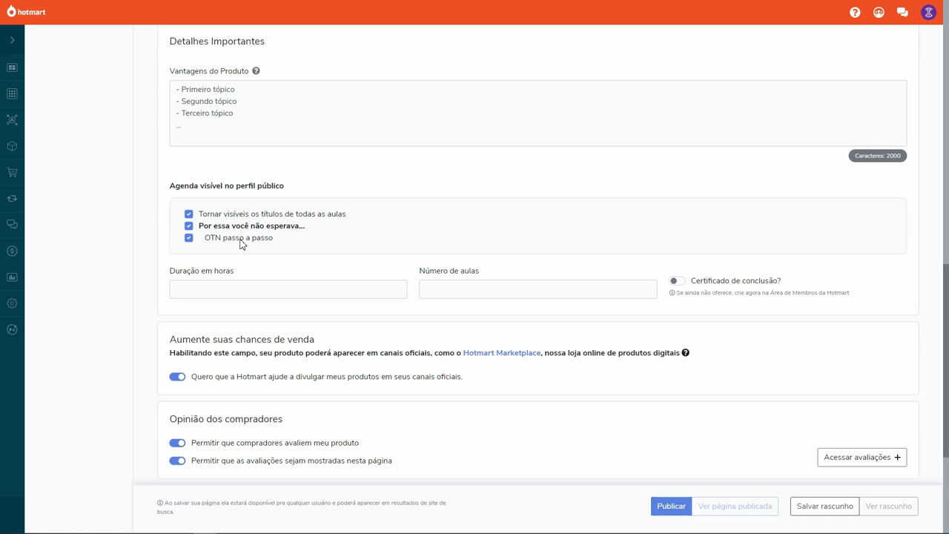
left_click(206, 288)
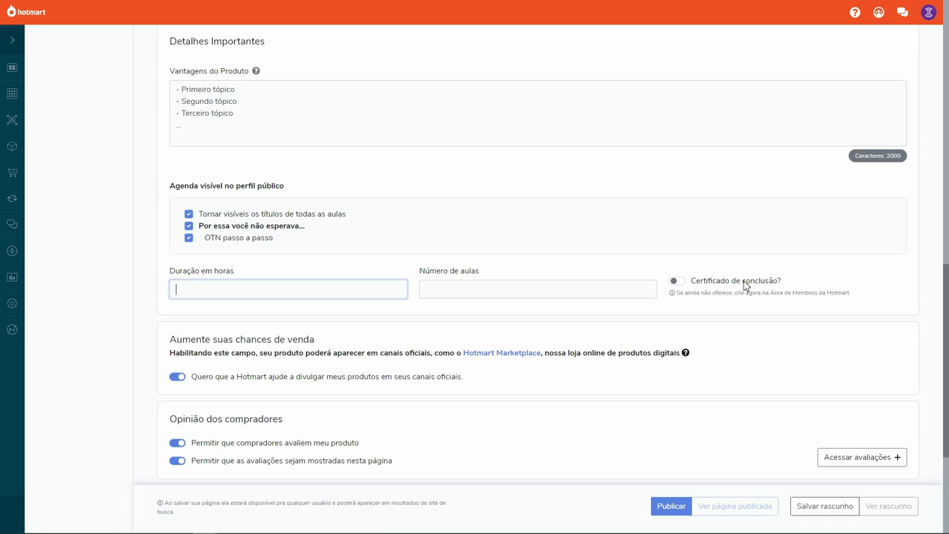
Under Opinião dos compradores, turn off showing reviews on this page while keeping product ratings by buyers allowed
scroll(391, 286, "down", 1)
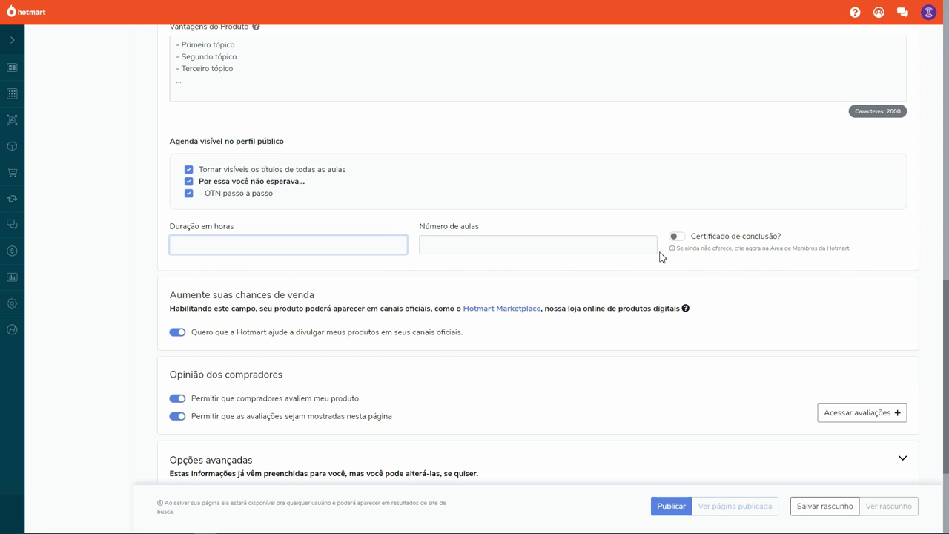
scroll(384, 225, "up", 8)
scroll(385, 223, "up", 3)
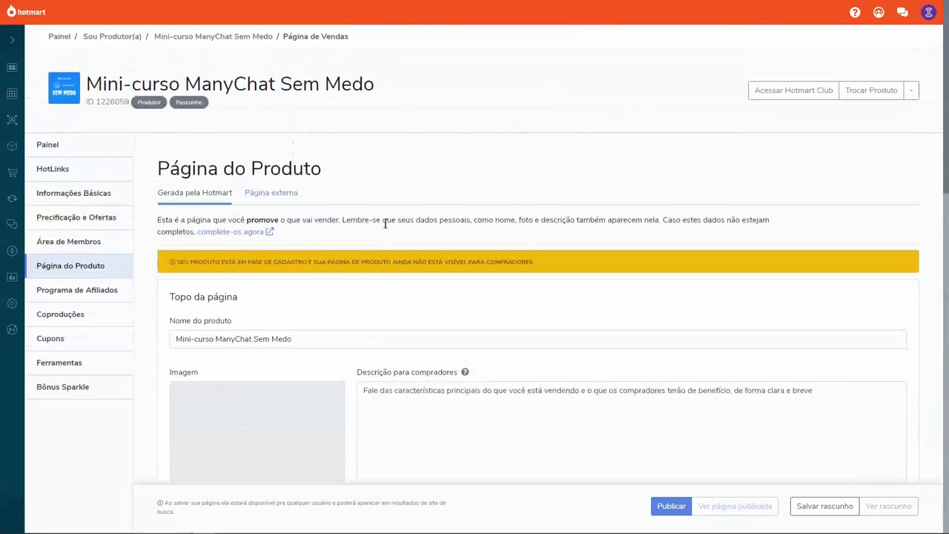
scroll(385, 223, "down", 10)
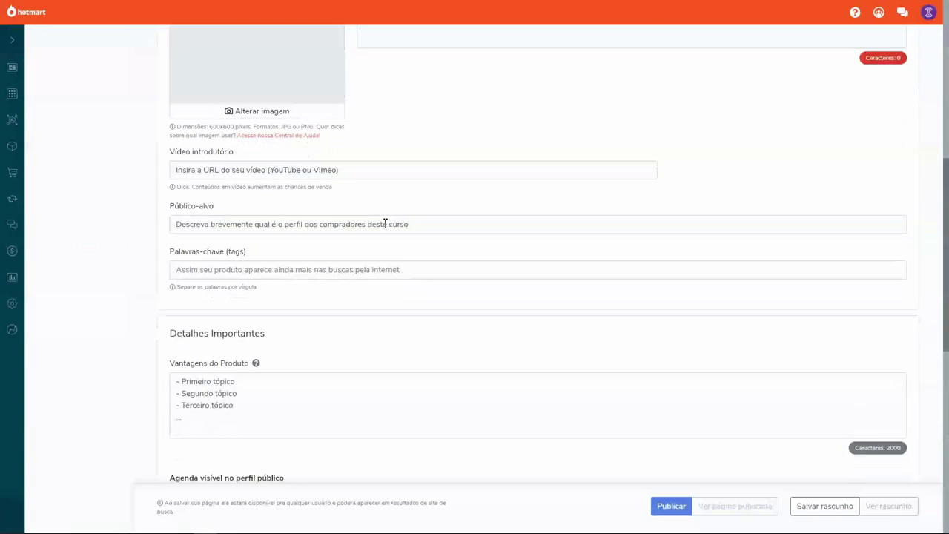
scroll(385, 223, "down", 2)
scroll(383, 223, "down", 2)
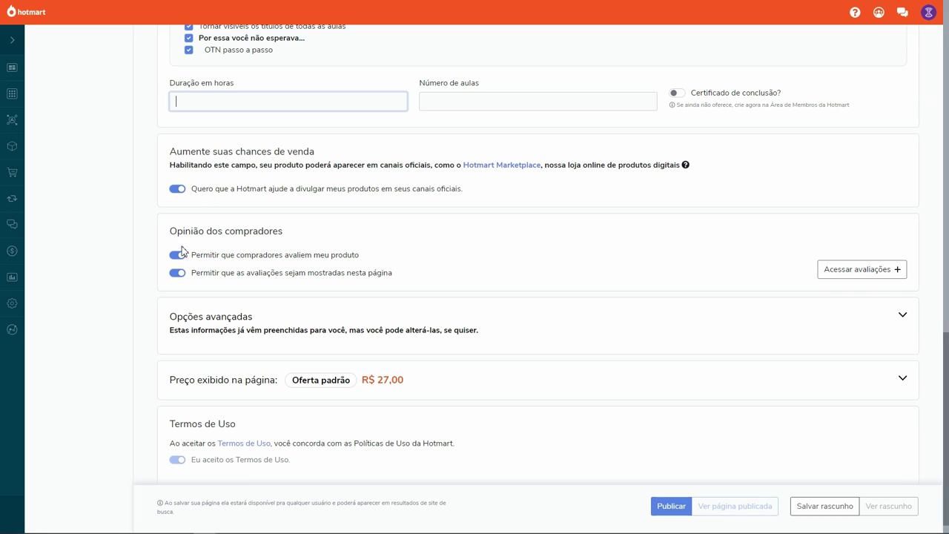
scroll(148, 246, "down", 1)
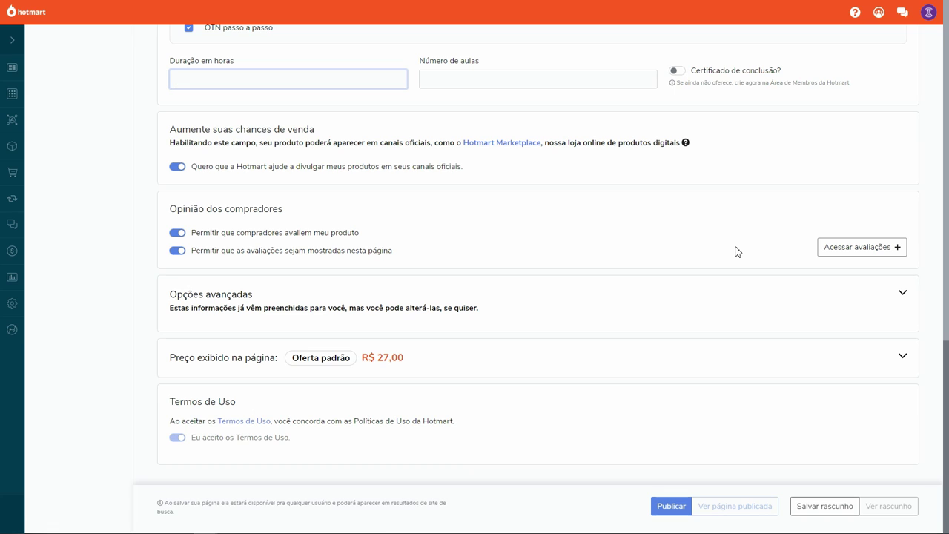
left_click(178, 253)
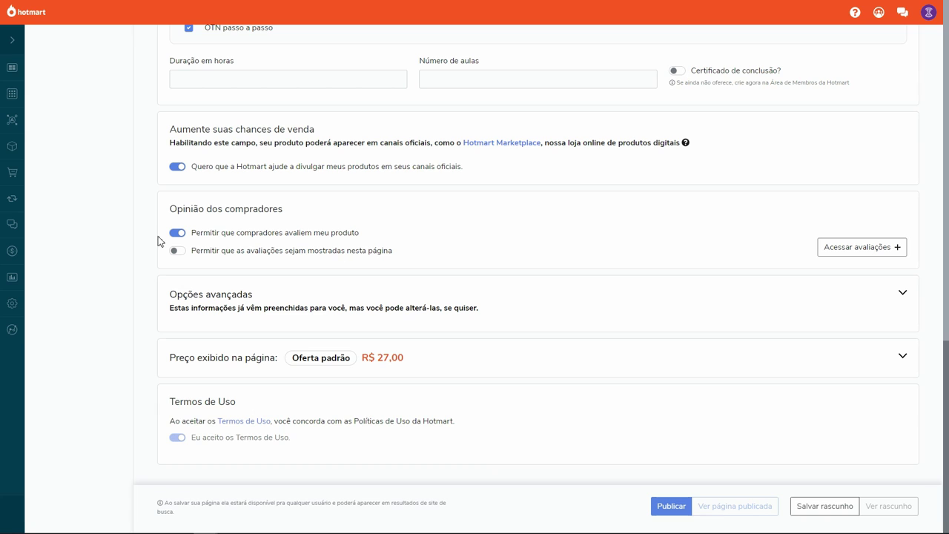
left_click(178, 234)
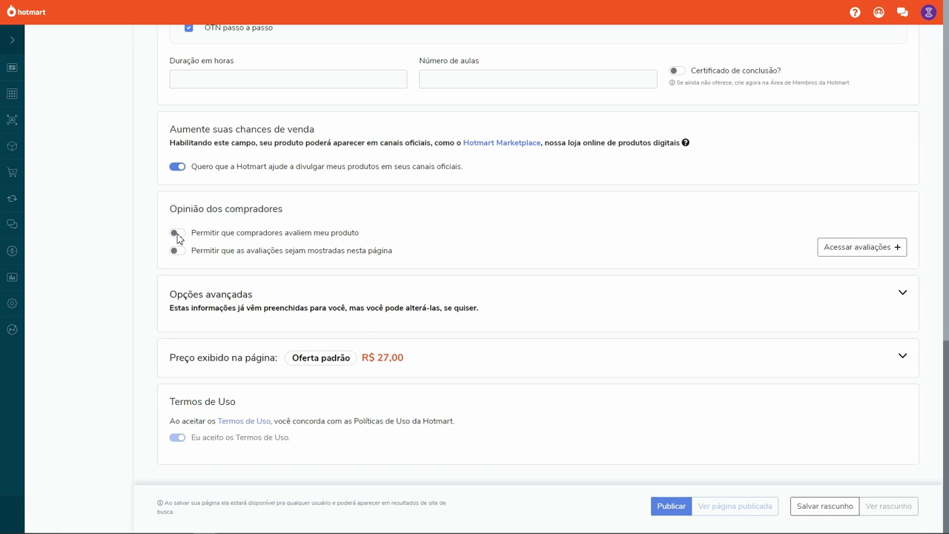
left_click(177, 233)
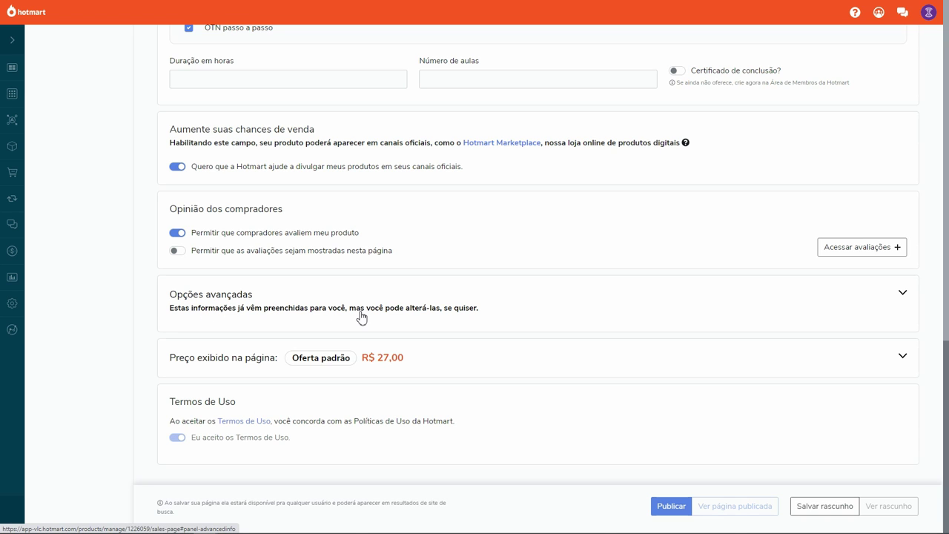
Examine the author and page URL settings in Opções avançadas and look over the rest of the product page form
left_click(904, 294)
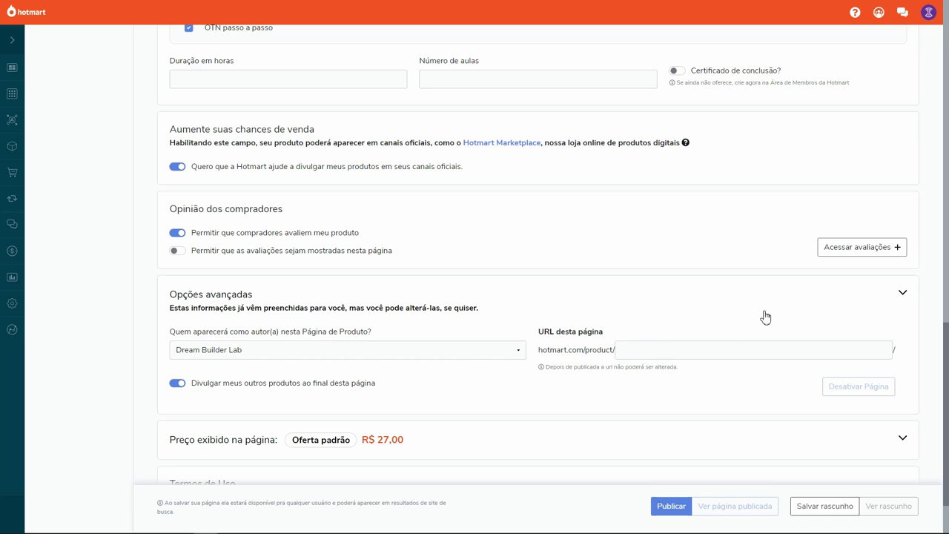
left_click(903, 294)
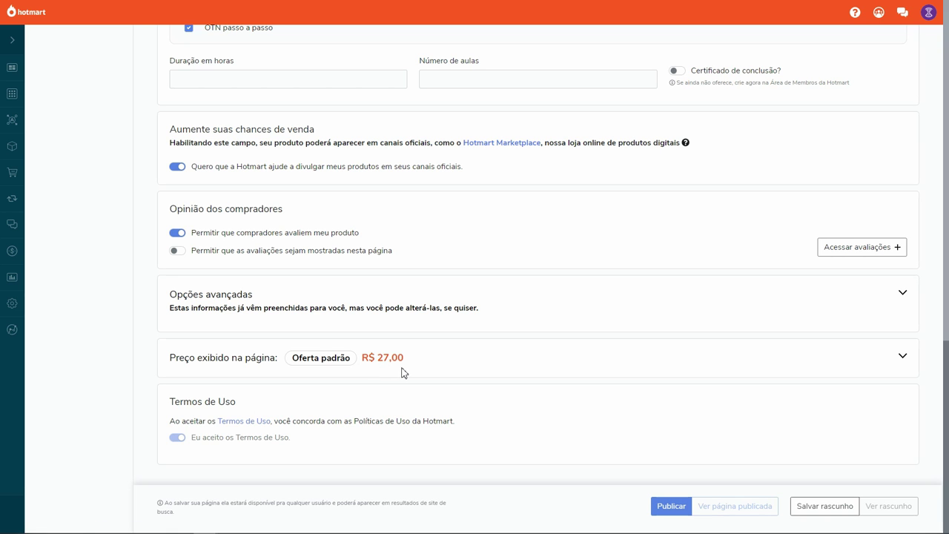
scroll(304, 384, "up", 15)
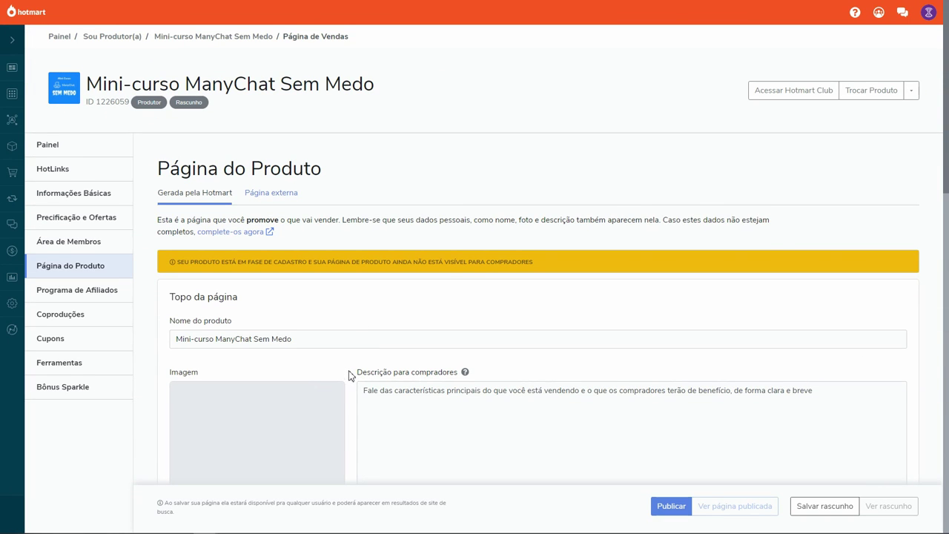
scroll(350, 375, "down", 3)
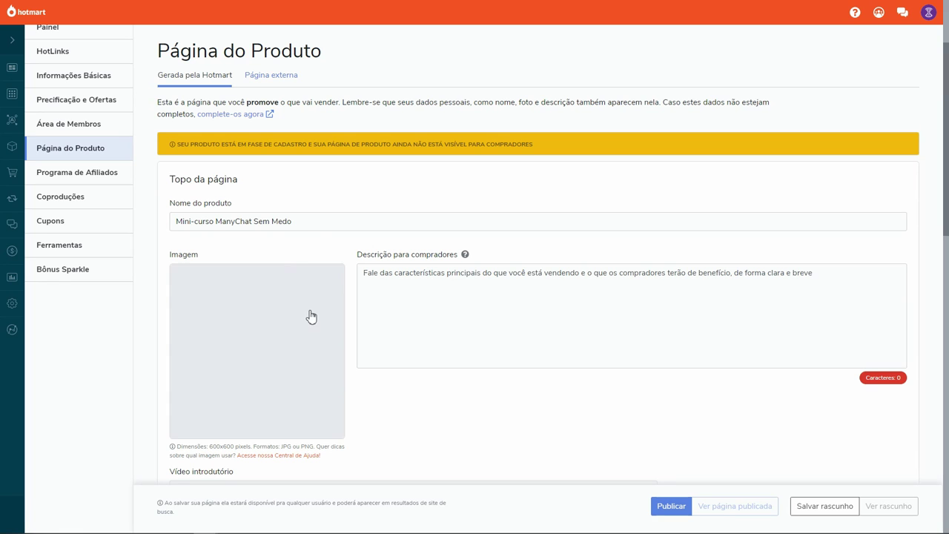
scroll(352, 383, "down", 6)
scroll(353, 384, "down", 12)
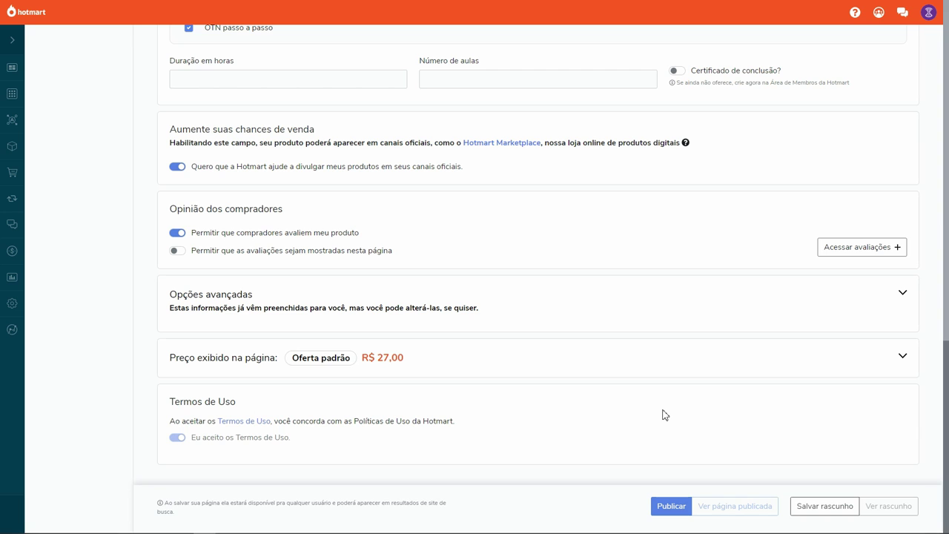
scroll(392, 273, "up", 20)
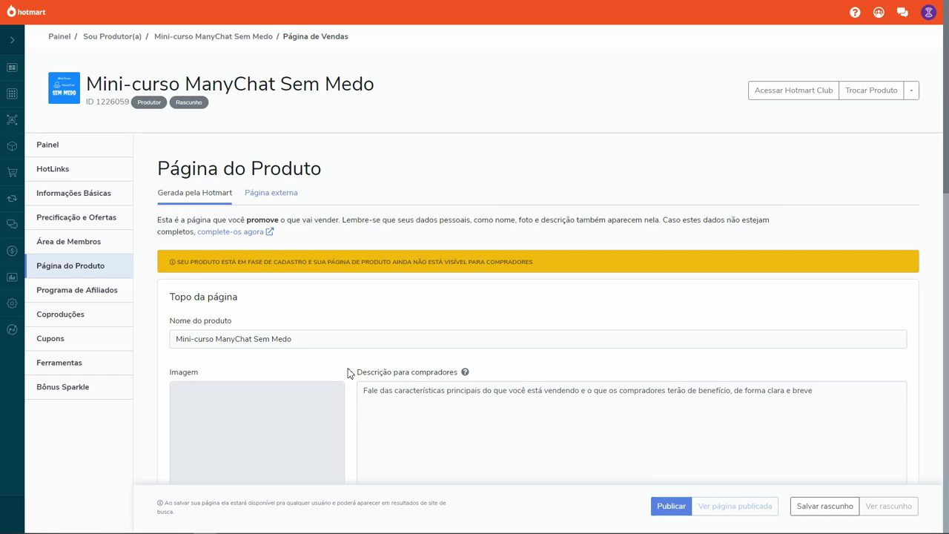
Look at the external product page options, including the KlickPages integration, and return to the Página externa choice
scroll(348, 373, "down", 2)
scroll(348, 373, "up", 2)
left_click(281, 198)
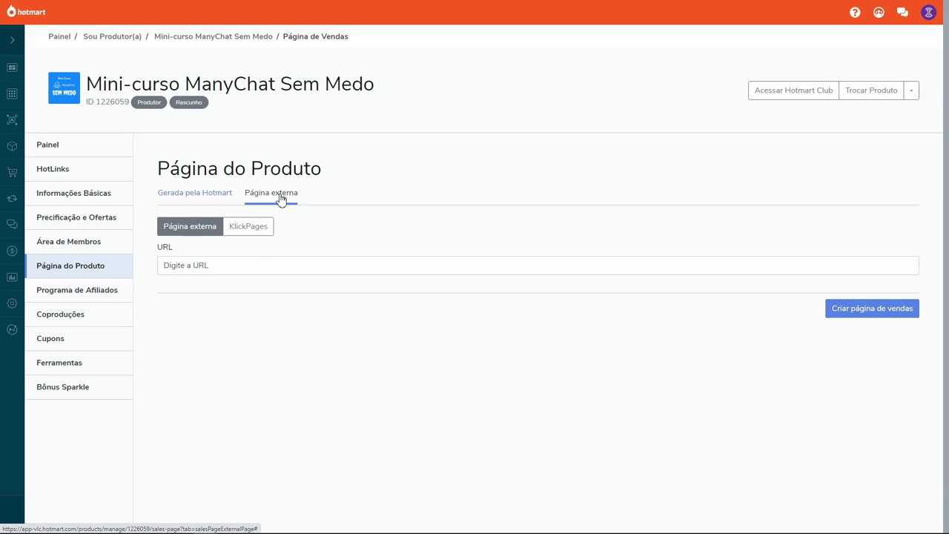
left_click(248, 232)
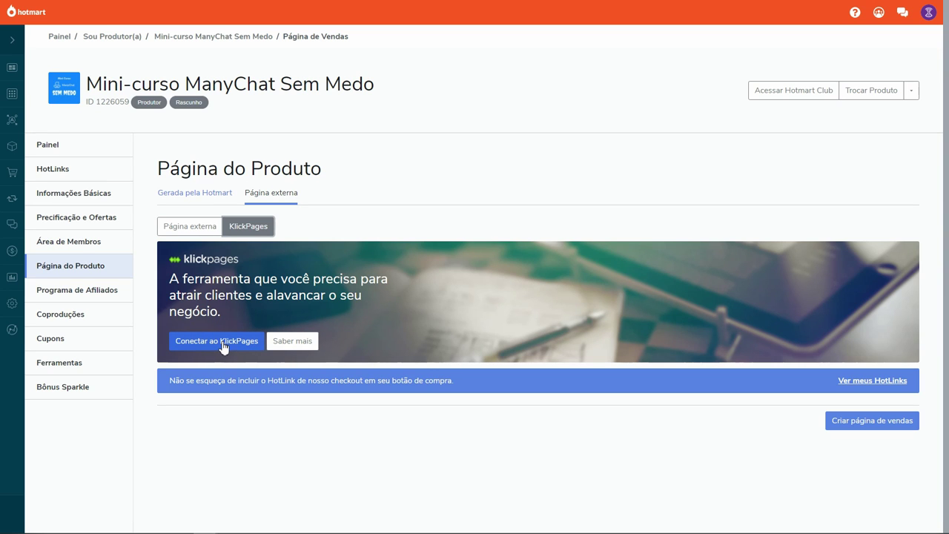
left_click(195, 232)
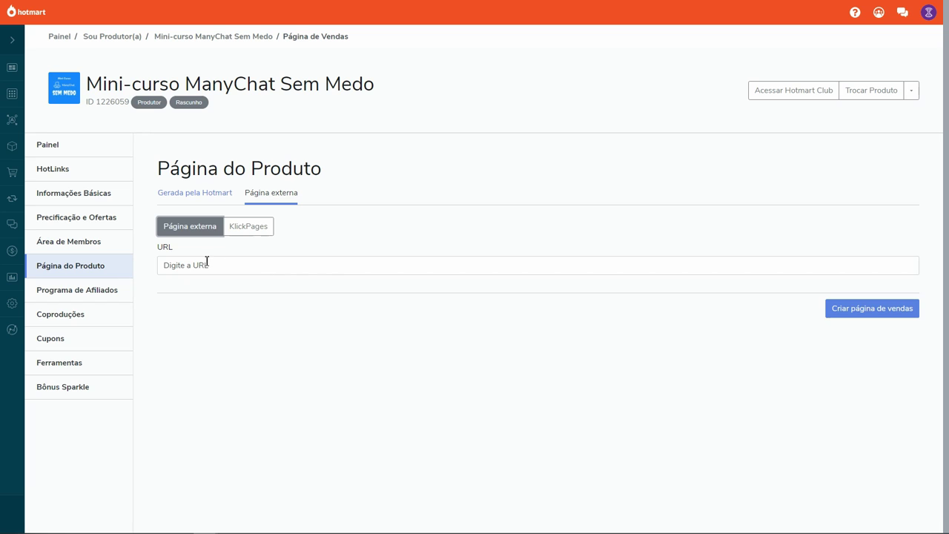
left_click(197, 268)
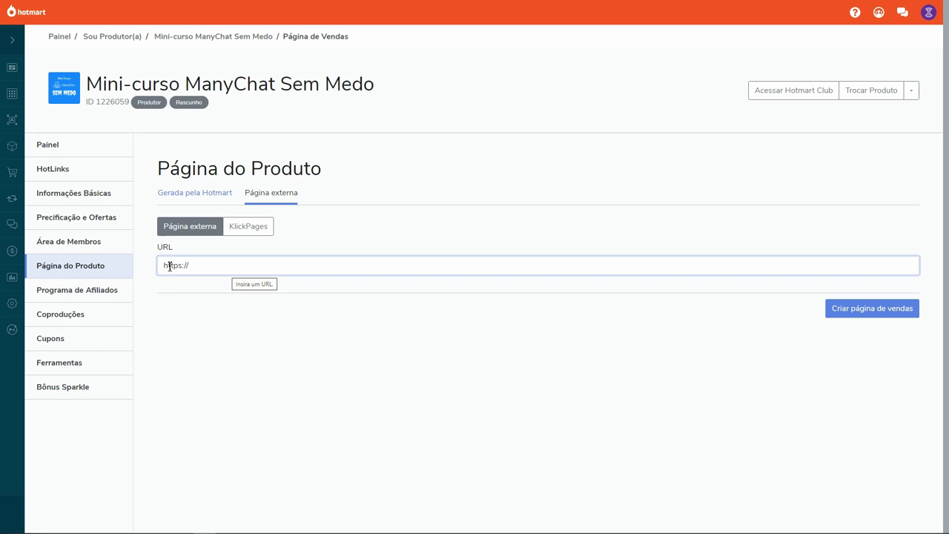
left_click_drag(164, 265, 211, 266)
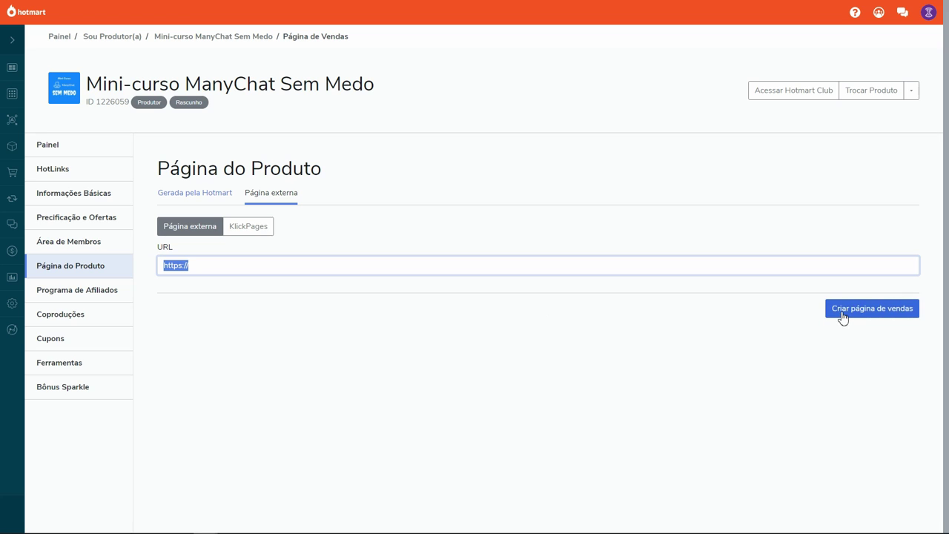
left_click(216, 266)
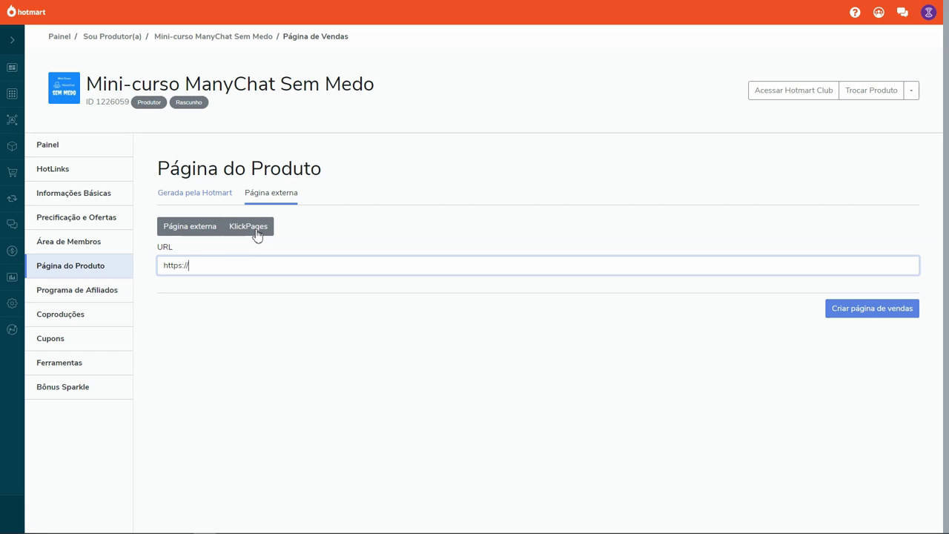
Return to the Hotmart-generated product page and review its product name, image and description for buyers
left_click(191, 197)
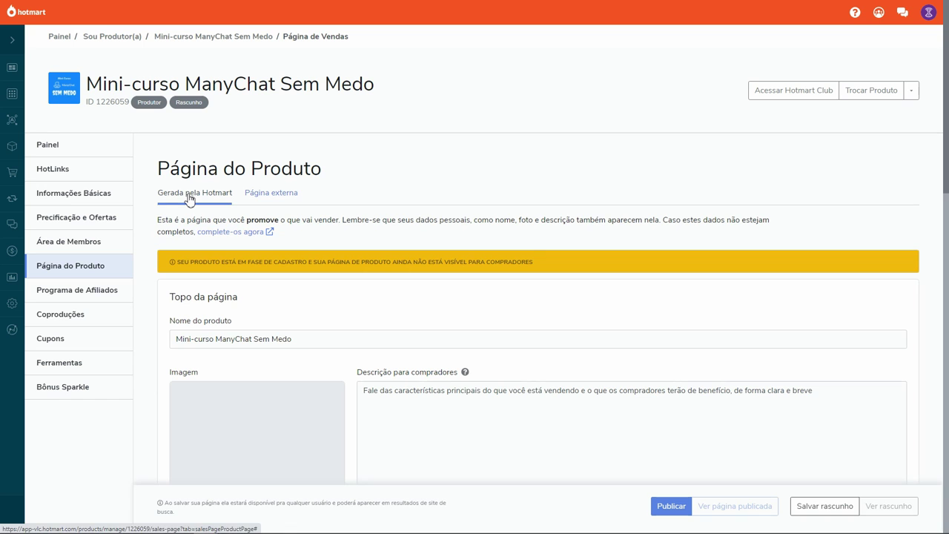
scroll(154, 260, "down", 2)
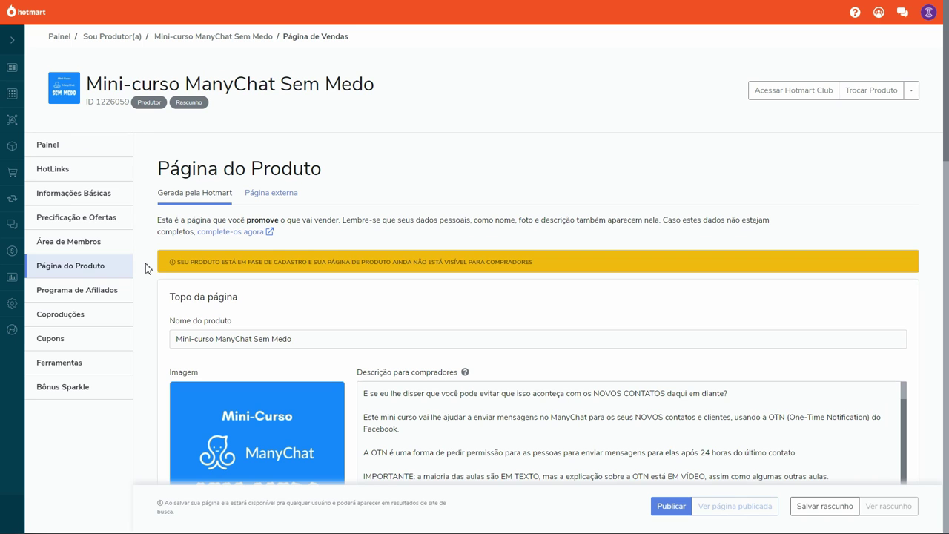
scroll(145, 269, "down", 1)
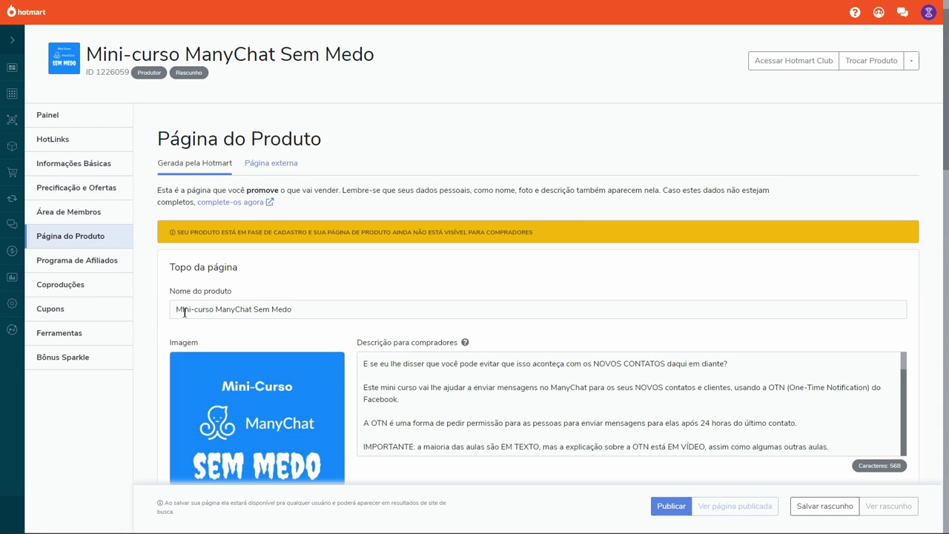
scroll(149, 332, "down", 1)
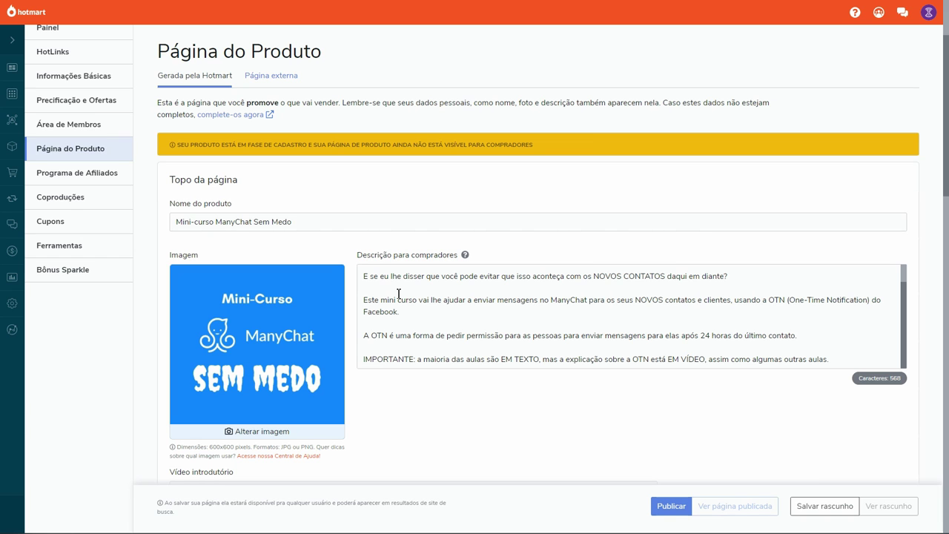
scroll(398, 294, "down", 1)
scroll(398, 294, "up", 1)
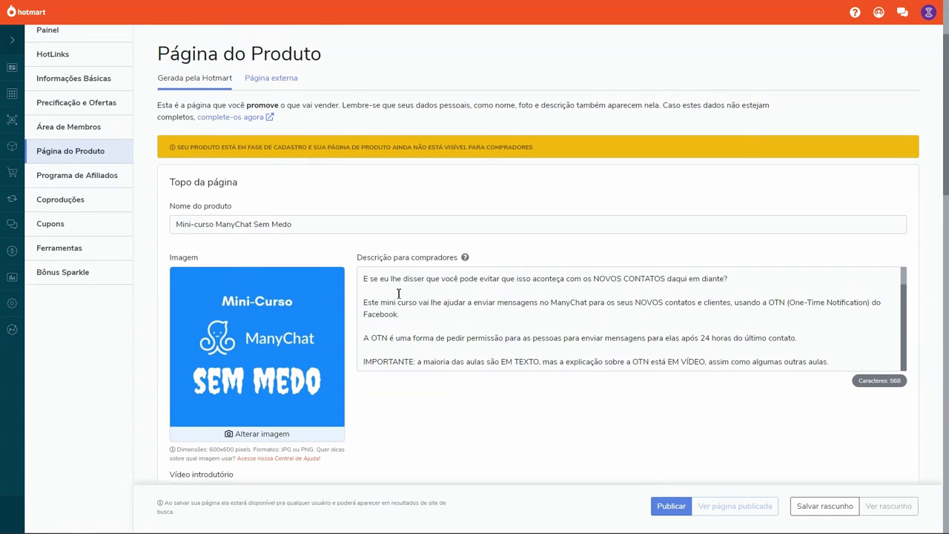
left_click(465, 317)
scroll(470, 322, "down", 1)
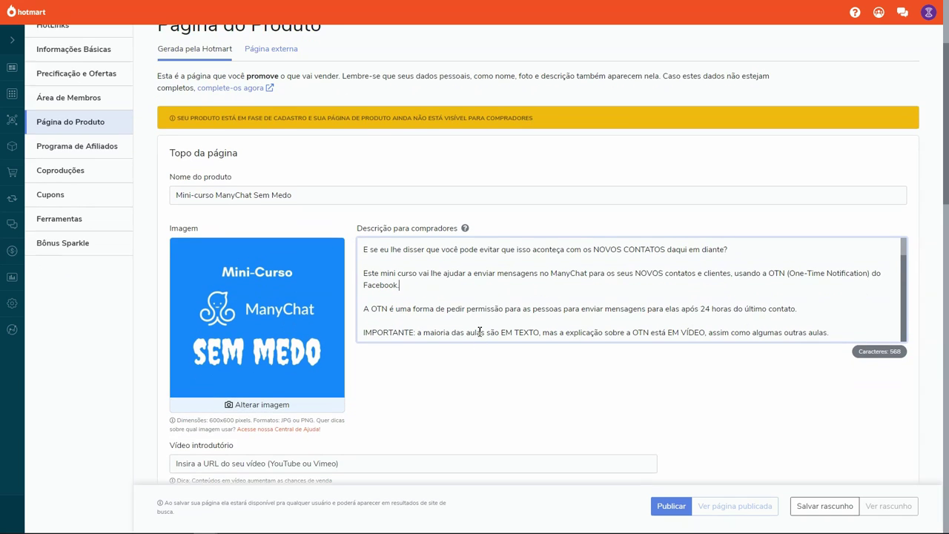
Look over the introductory video, target audience and tags fields, and examine the OTN sentence in the buyer description
scroll(411, 398, "down", 3)
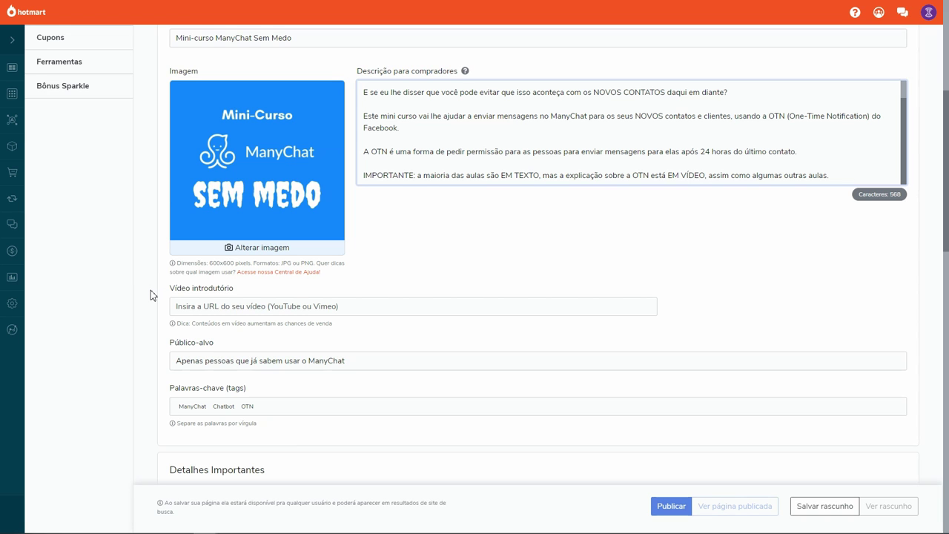
scroll(148, 317, "down", 1)
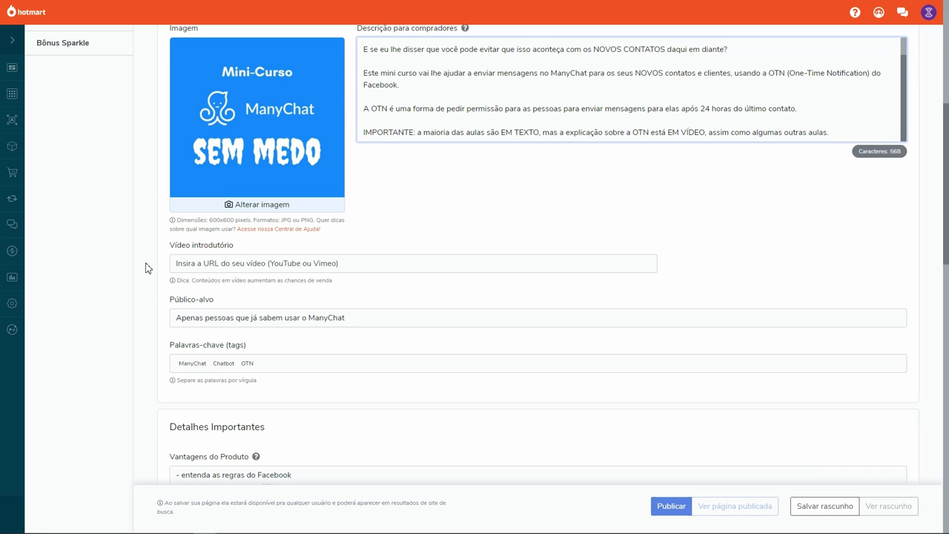
scroll(146, 268, "up", 2)
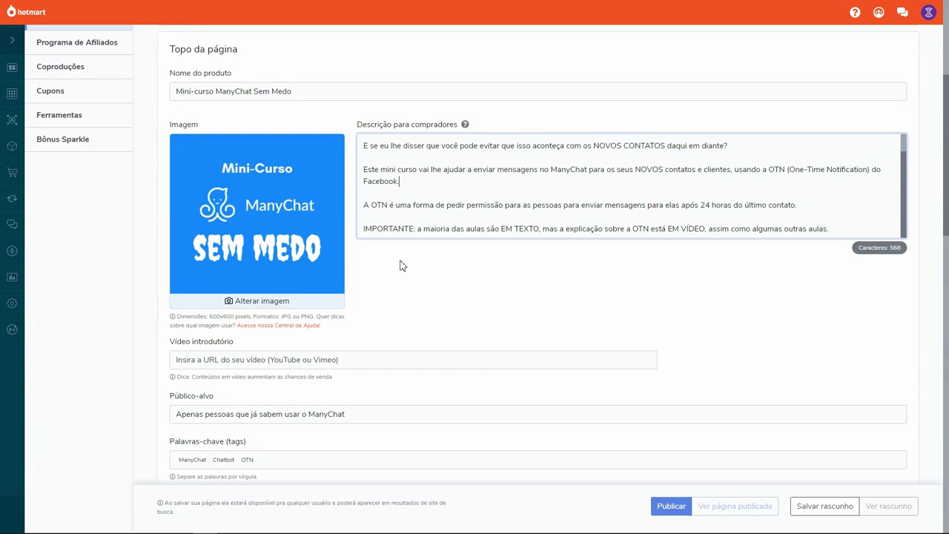
scroll(402, 261, "up", 1)
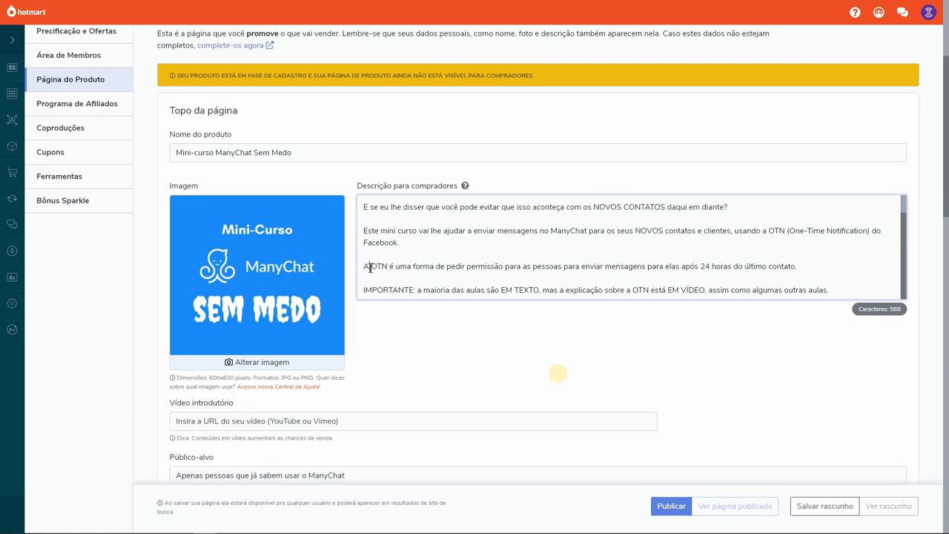
left_click_drag(370, 265, 489, 267)
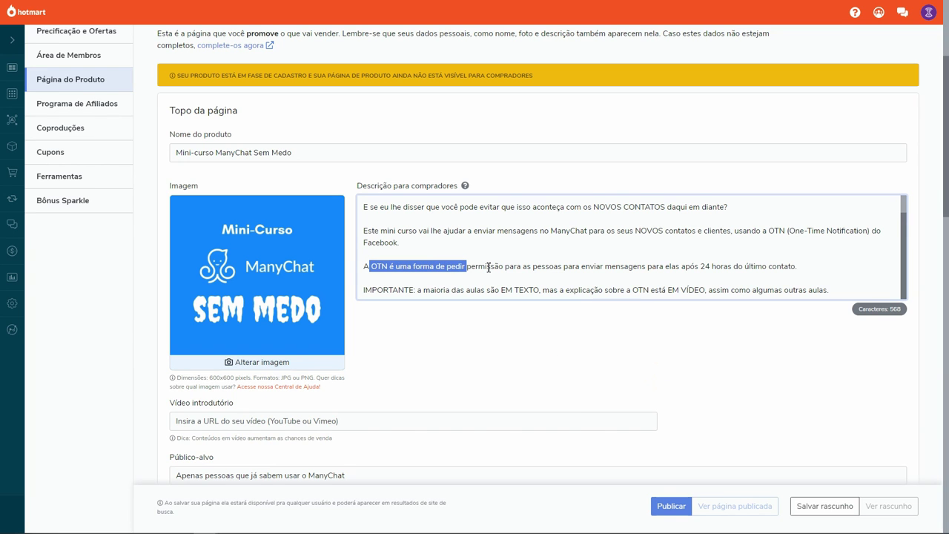
left_click(488, 268)
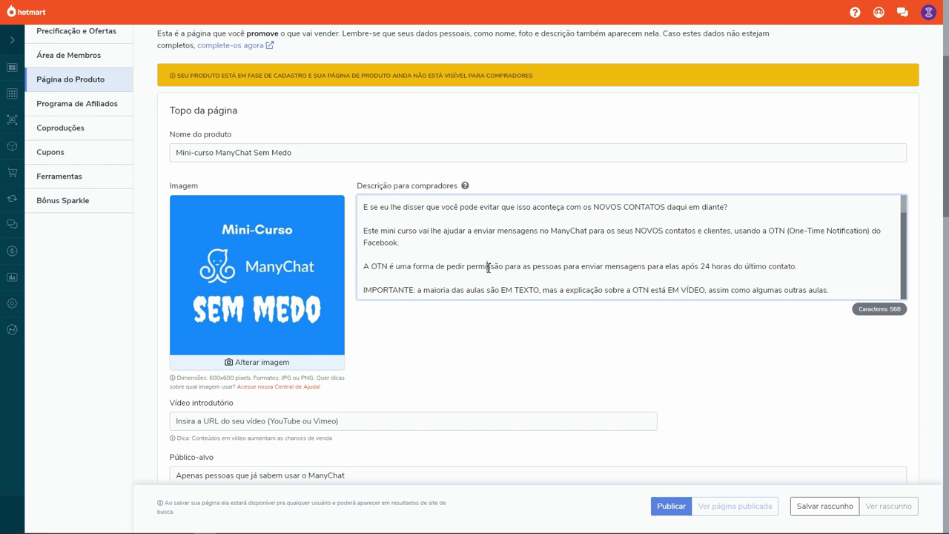
Review the target audience, keyword tags and Vantagens do Produto list on the product page form
scroll(422, 319, "down", 3)
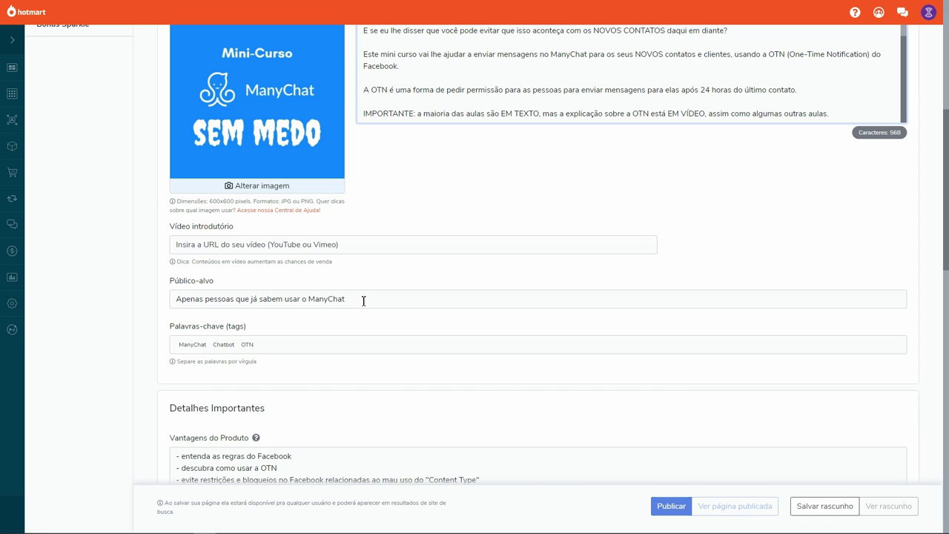
scroll(363, 300, "down", 1)
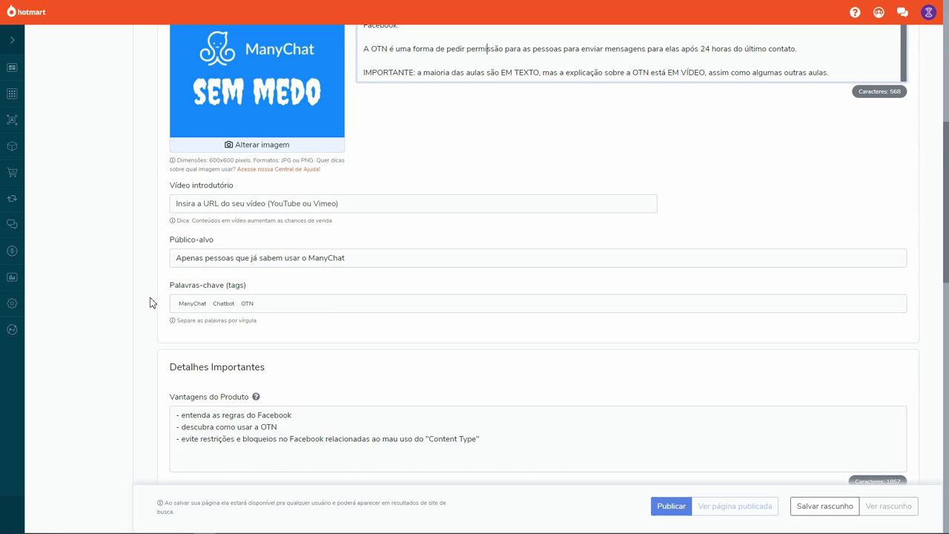
scroll(150, 303, "down", 3)
scroll(149, 303, "down", 1)
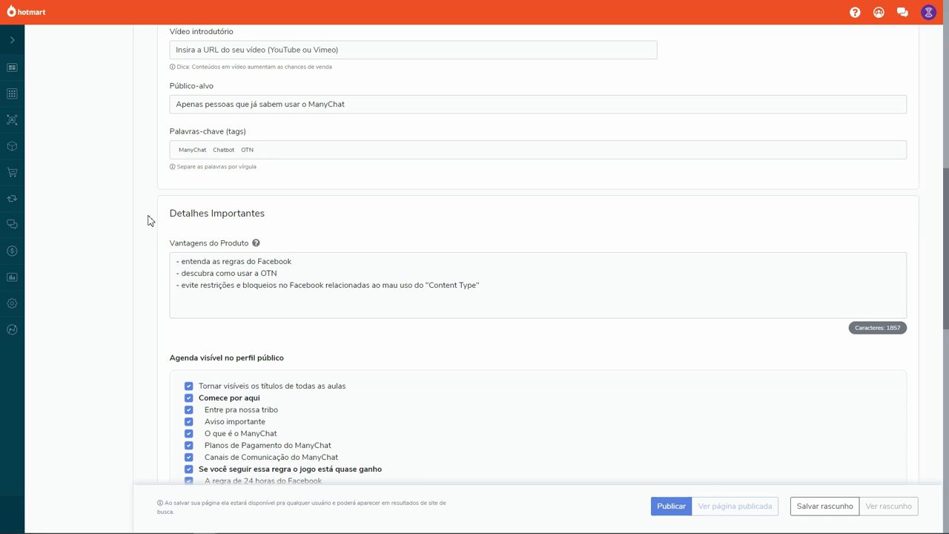
Review the Vantagens do Produto text and the module and lesson titles ticked under Agenda visível no perfil público
scroll(148, 221, "down", 1)
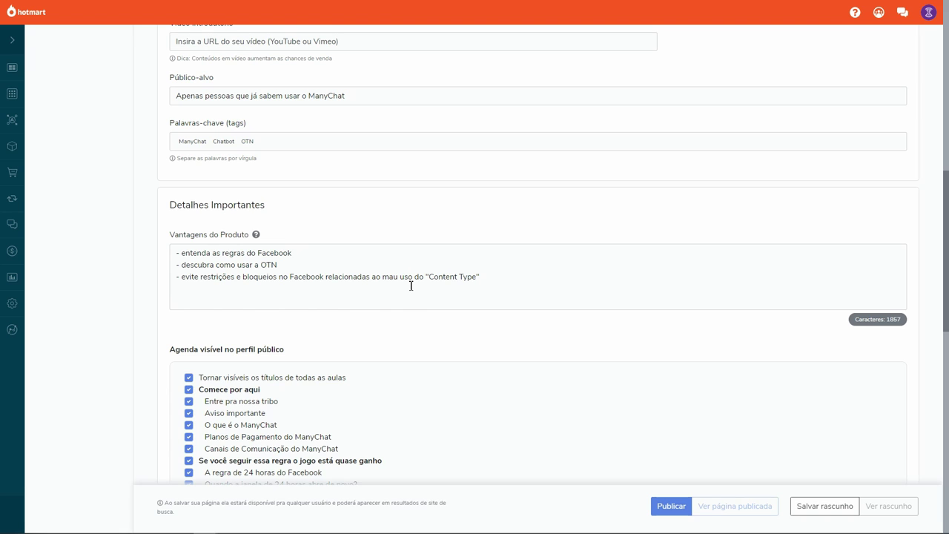
scroll(410, 286, "up", 1)
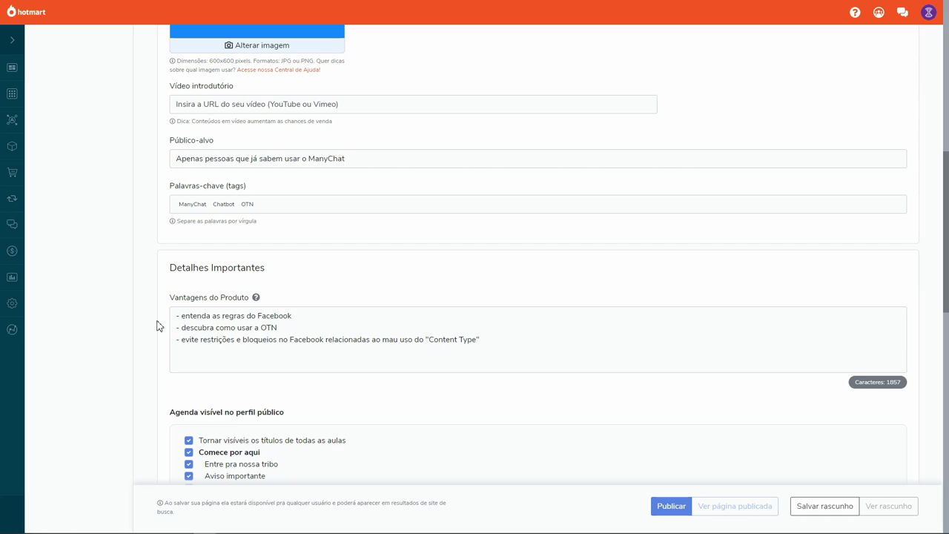
scroll(145, 324, "down", 2)
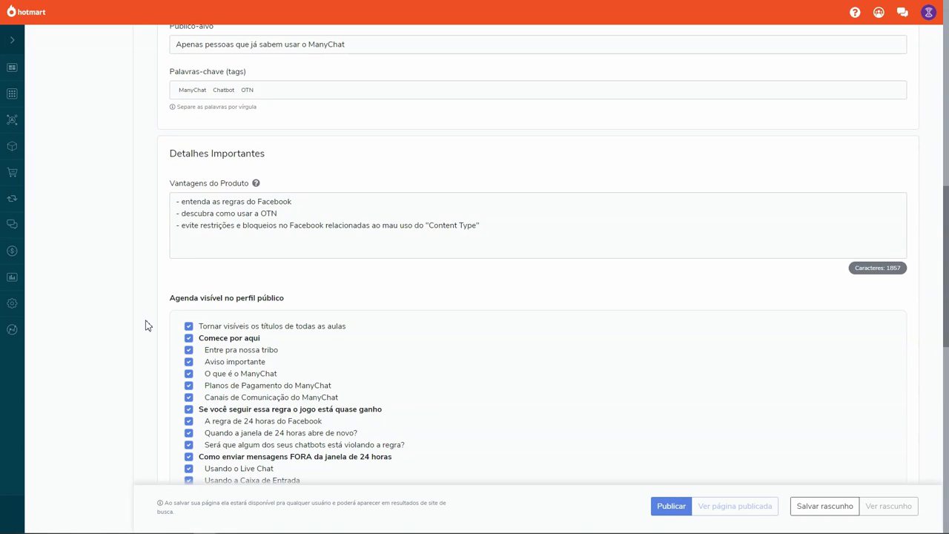
scroll(146, 318, "down", 2)
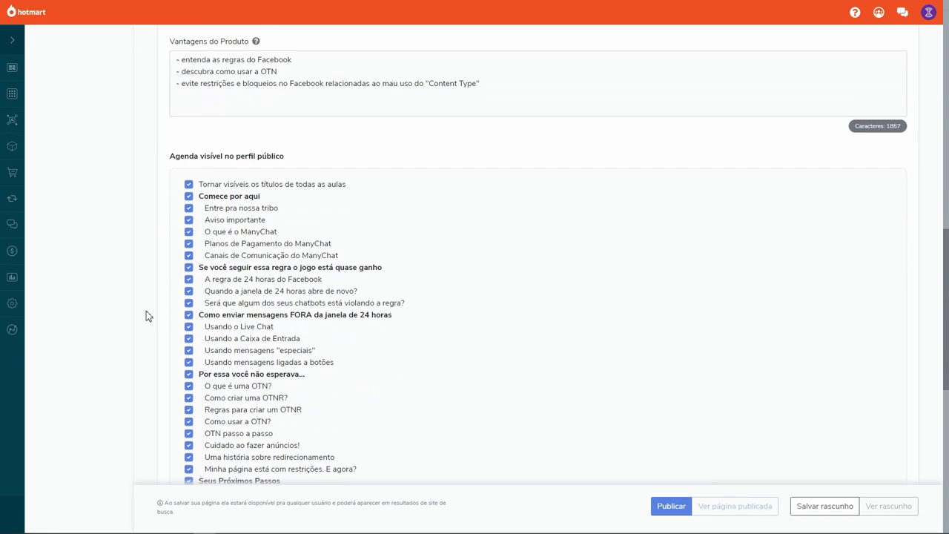
scroll(146, 311, "down", 1)
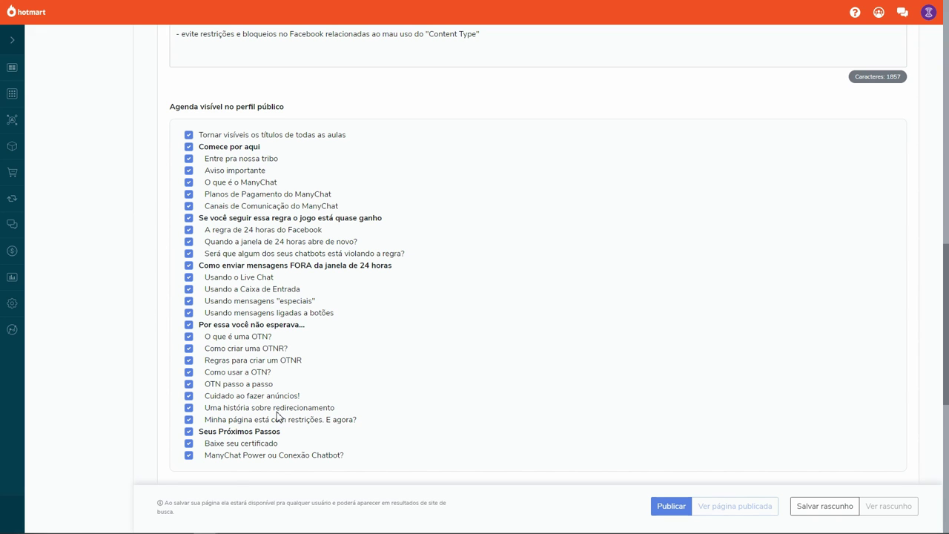
Revisit the Gerada pela Hotmart page heading, and examine the full public agenda of lesson titles again
scroll(265, 248, "up", 15)
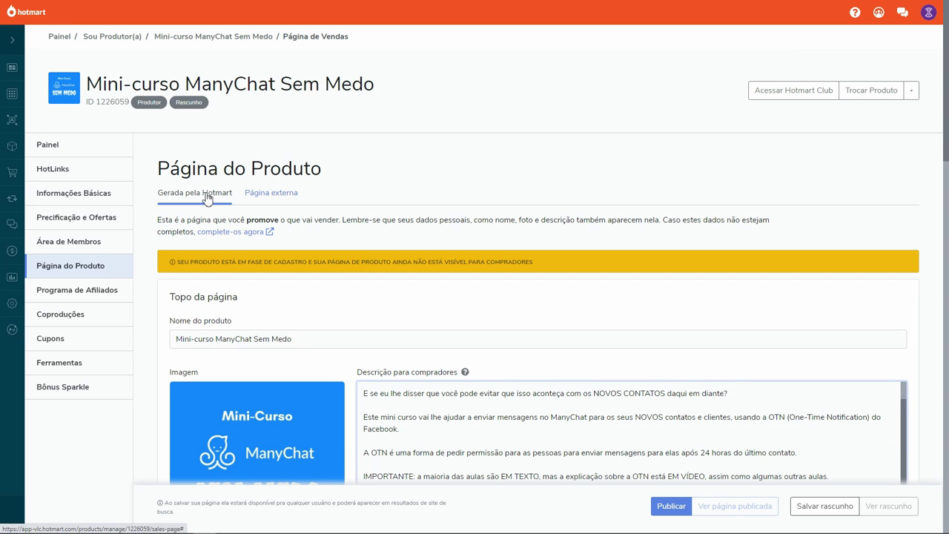
scroll(208, 199, "down", 8)
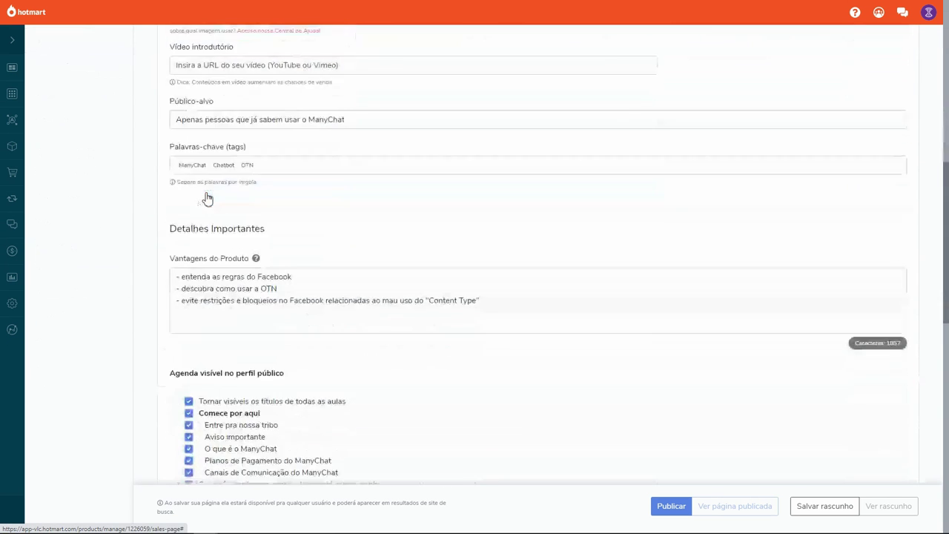
scroll(207, 199, "down", 1)
scroll(144, 274, "down", 2)
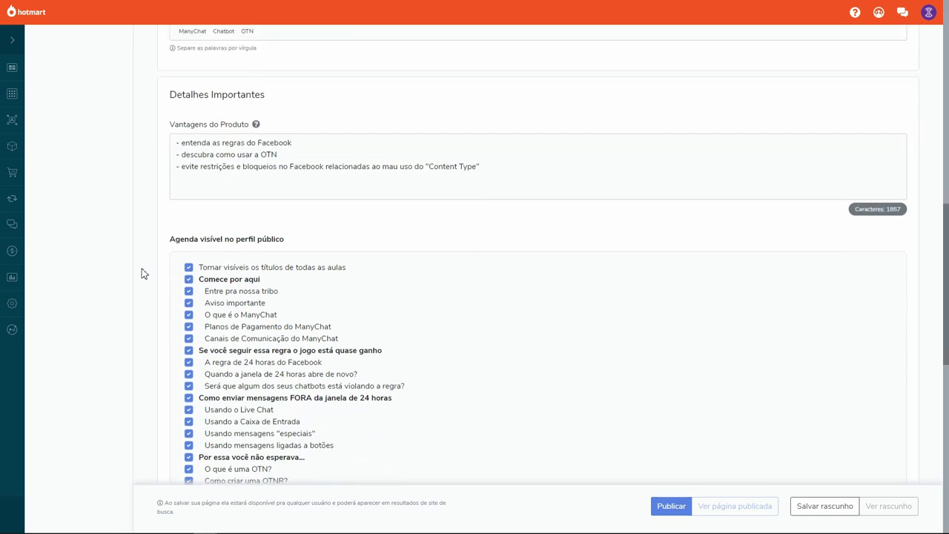
scroll(144, 274, "down", 1)
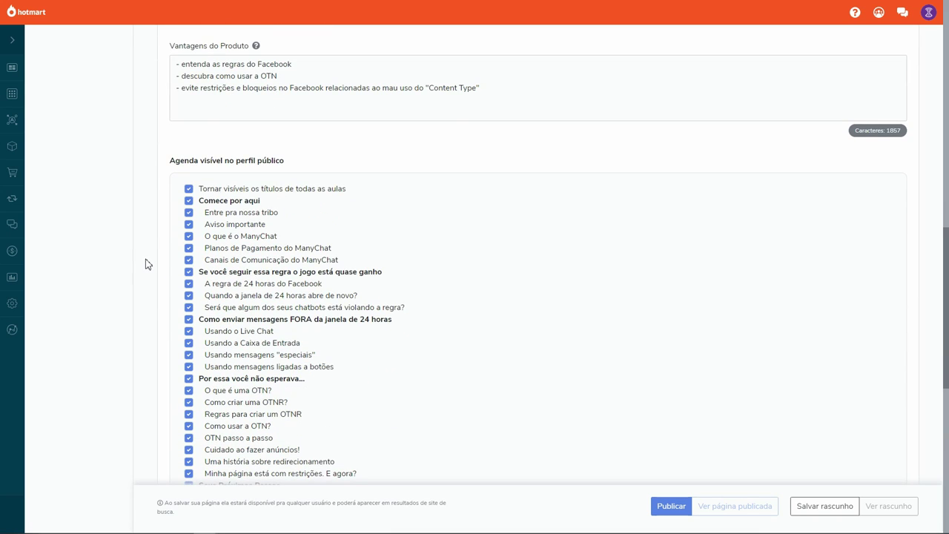
scroll(146, 264, "down", 2)
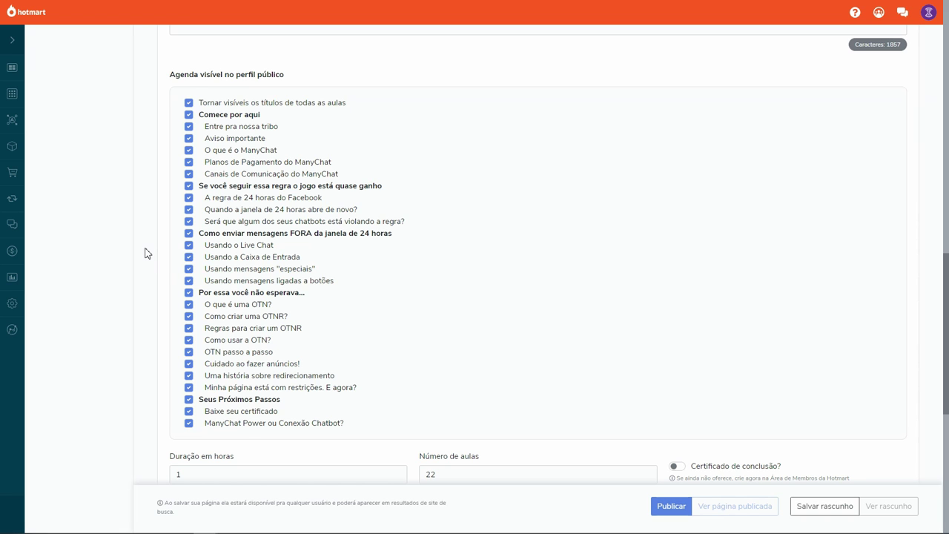
Examine the course duration, number of lessons and completion certificate fields, along with the Hotmart promotion and buyer review options
scroll(146, 253, "down", 1)
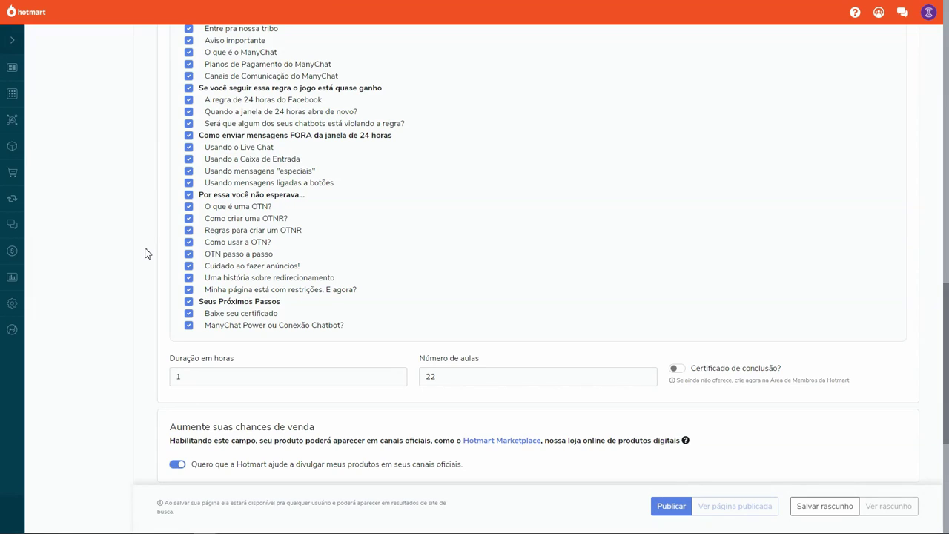
scroll(146, 254, "down", 1)
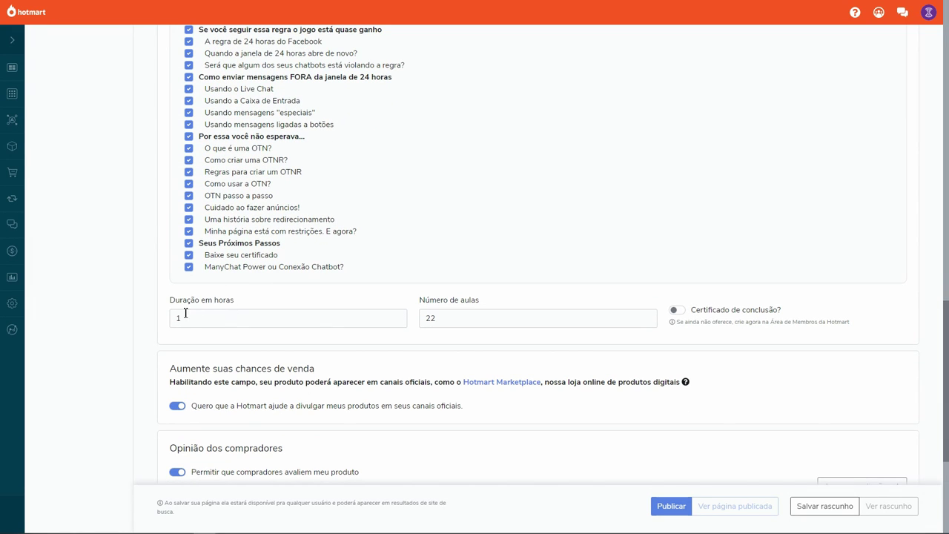
scroll(155, 227, "up", 2)
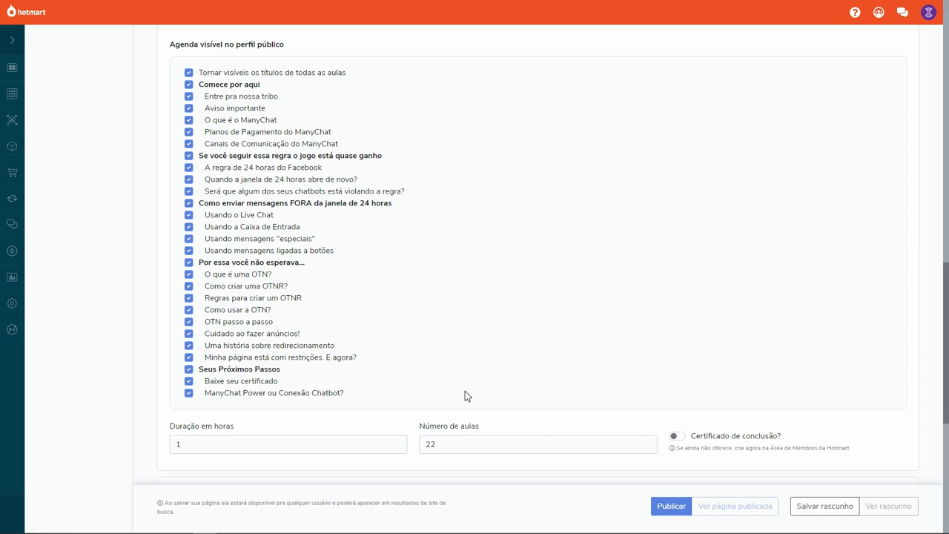
scroll(466, 391, "down", 2)
scroll(491, 345, "down", 1)
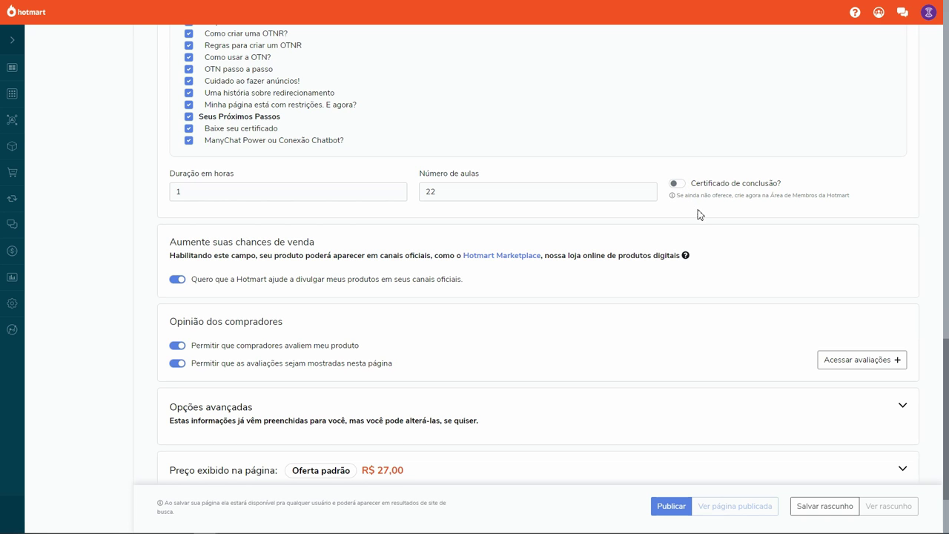
scroll(697, 215, "up", 3)
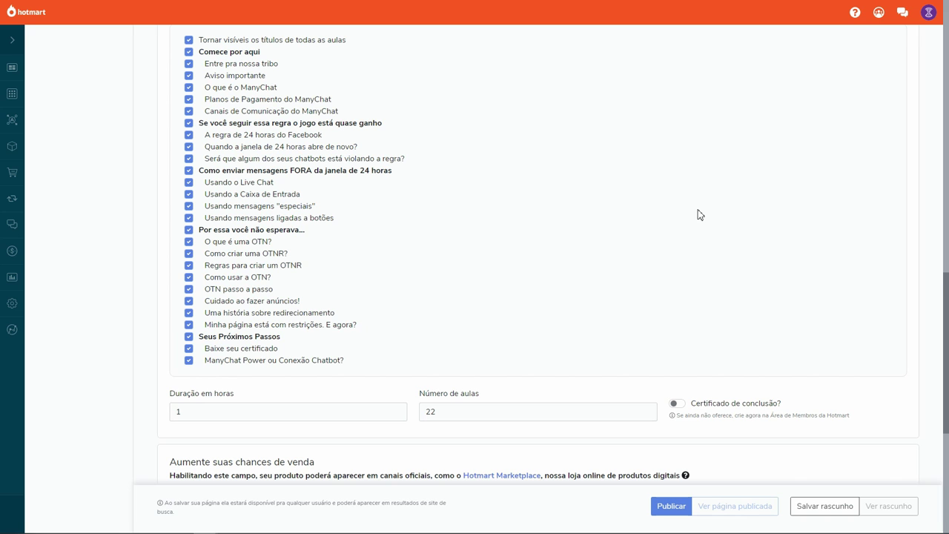
Look over the whole product page form once more, from the product name and image down to the public agenda
scroll(141, 290, "up", 10)
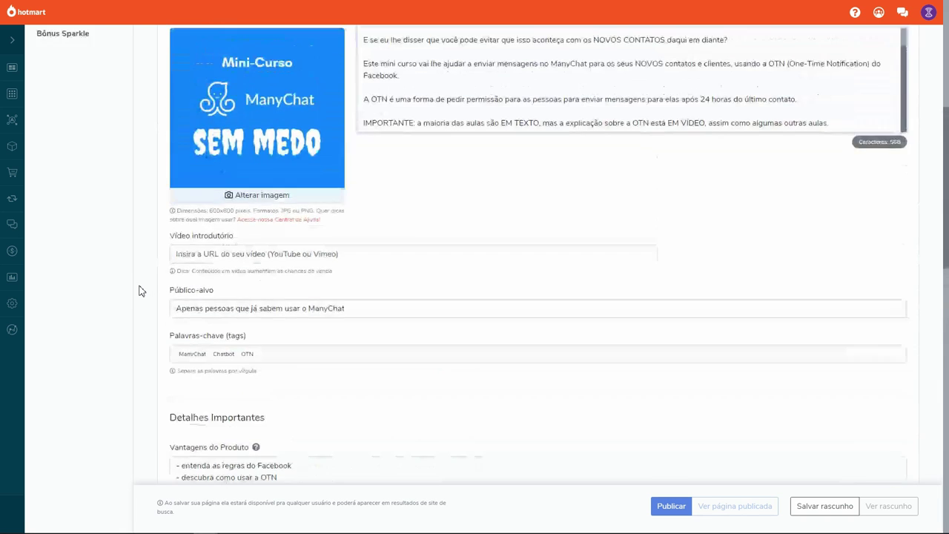
scroll(141, 291, "up", 5)
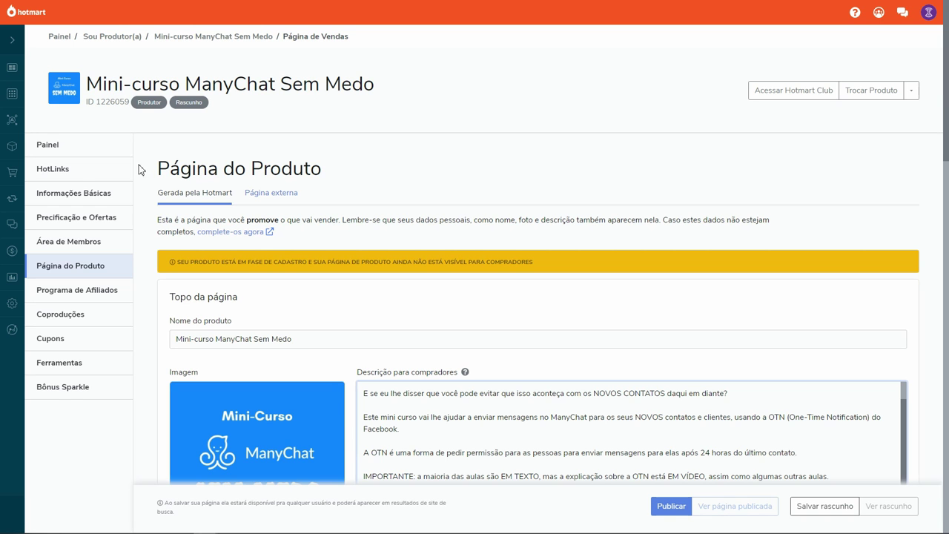
scroll(146, 215, "down", 7)
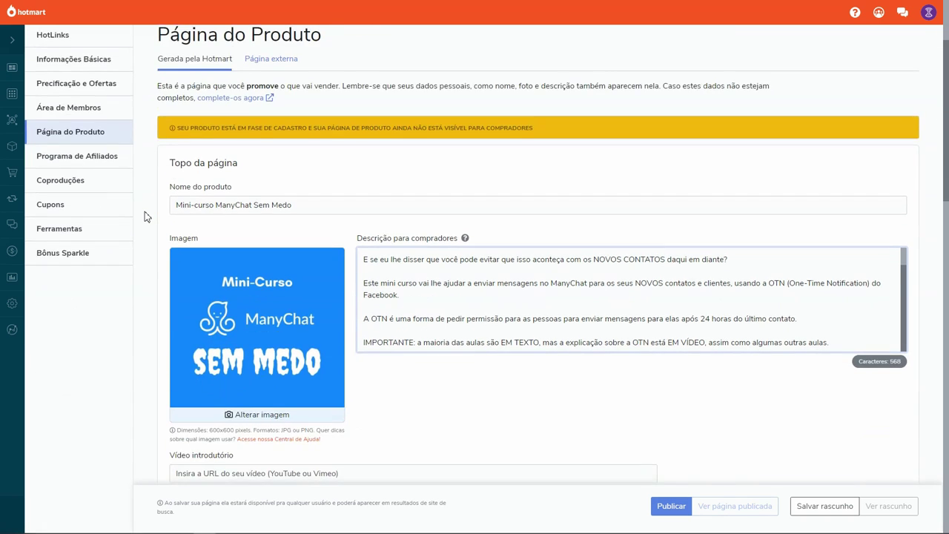
scroll(144, 212, "down", 4)
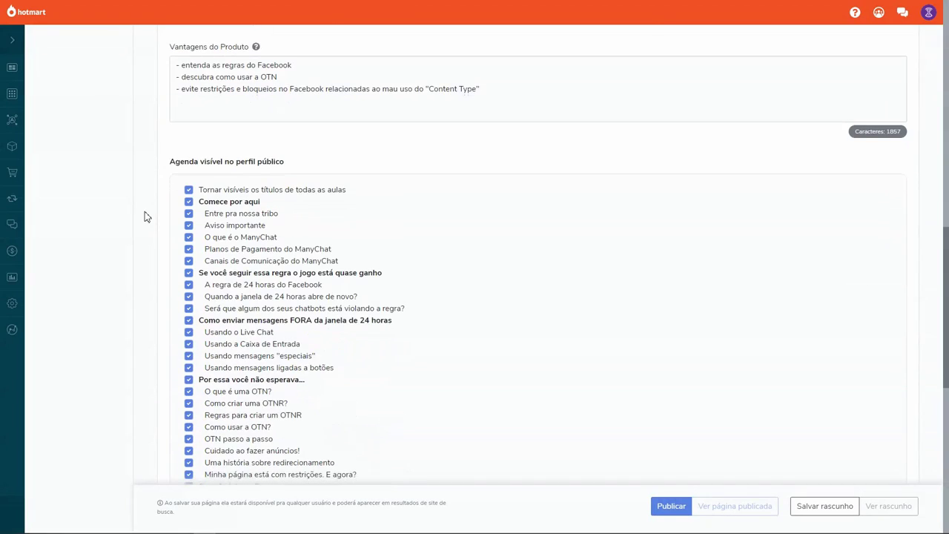
scroll(144, 211, "up", 11)
scroll(145, 211, "up", 1)
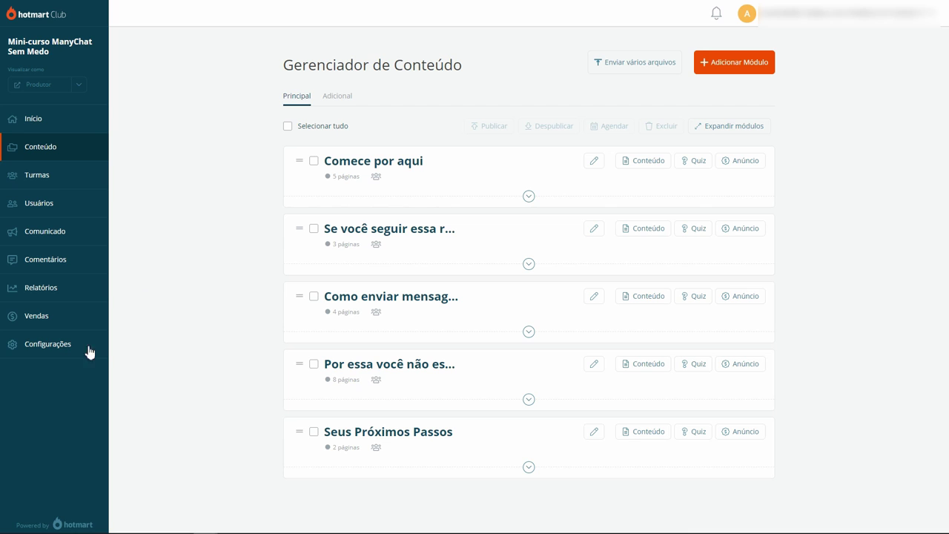
Open the Hotmart Club member area settings and review the Informações and Mapeamento de Host sections
left_click(62, 347)
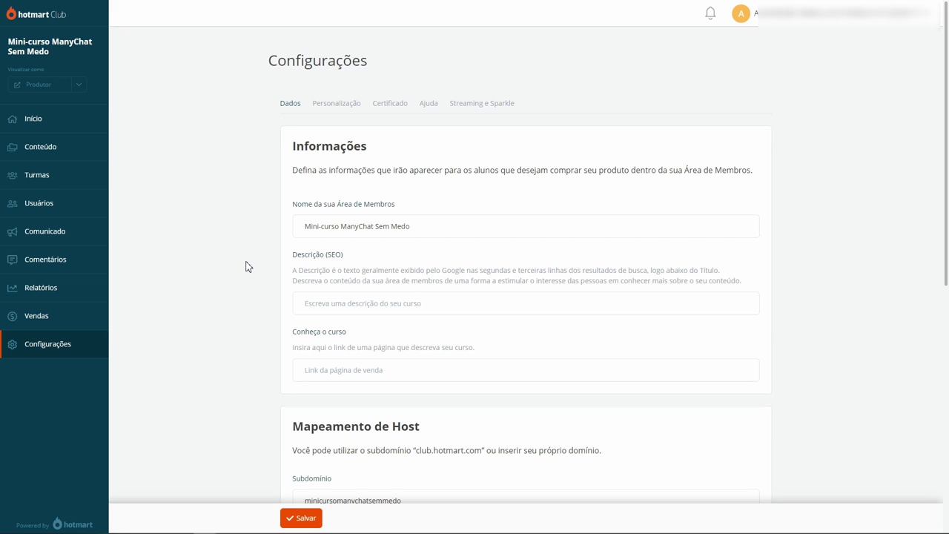
scroll(248, 267, "down", 1)
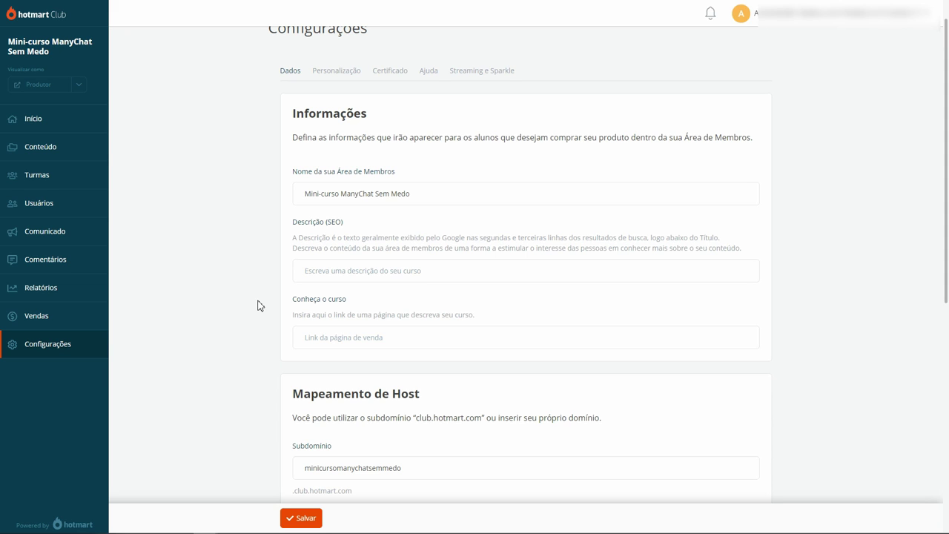
scroll(256, 298, "down", 2)
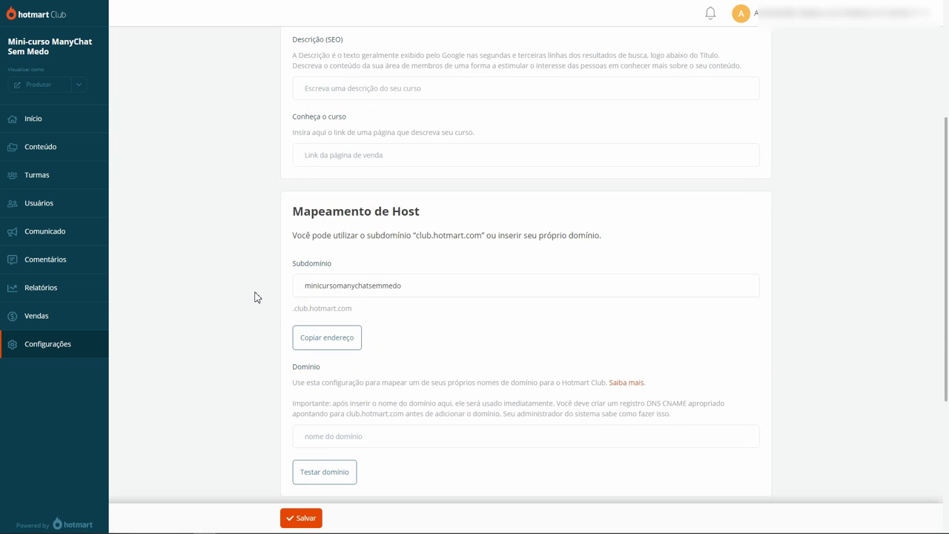
scroll(241, 252, "up", 3)
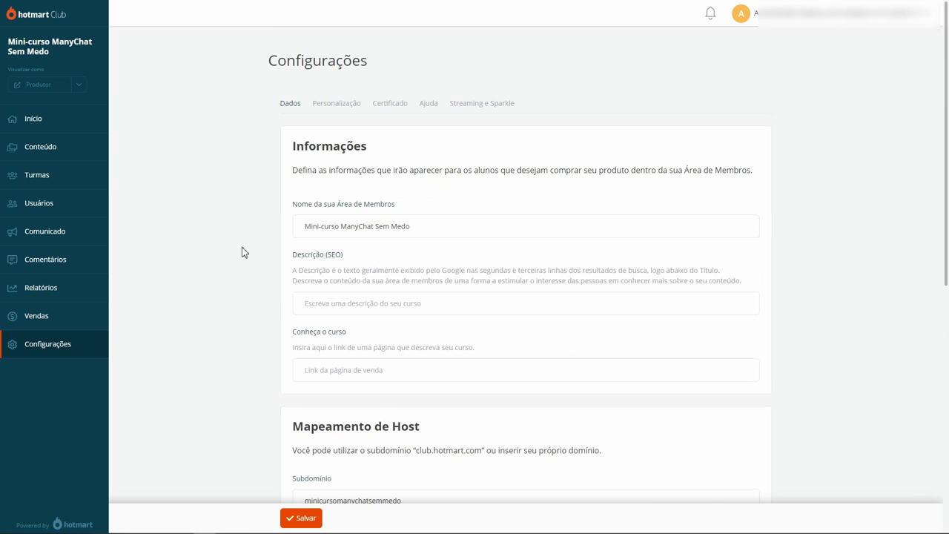
scroll(242, 252, "down", 2)
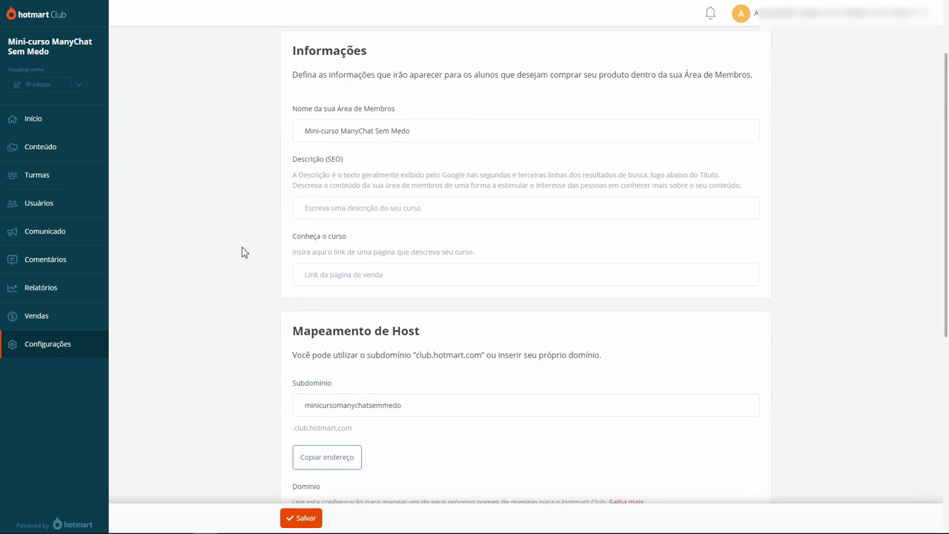
scroll(243, 252, "down", 2)
scroll(245, 227, "up", 1)
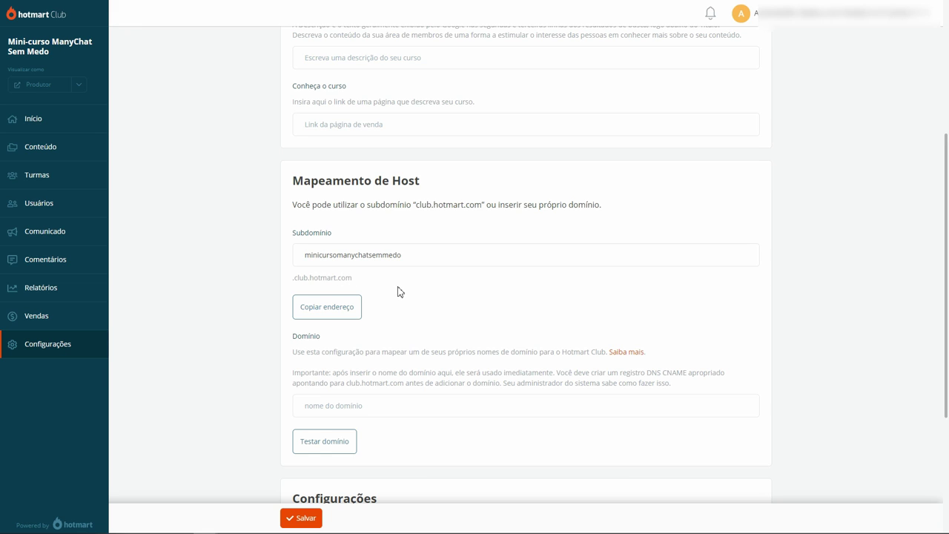
Copy the member area's club.hotmart.com address, and examine the Subdomínio and custom Domínio fields
left_click(341, 314)
left_click(344, 318)
left_click(332, 406)
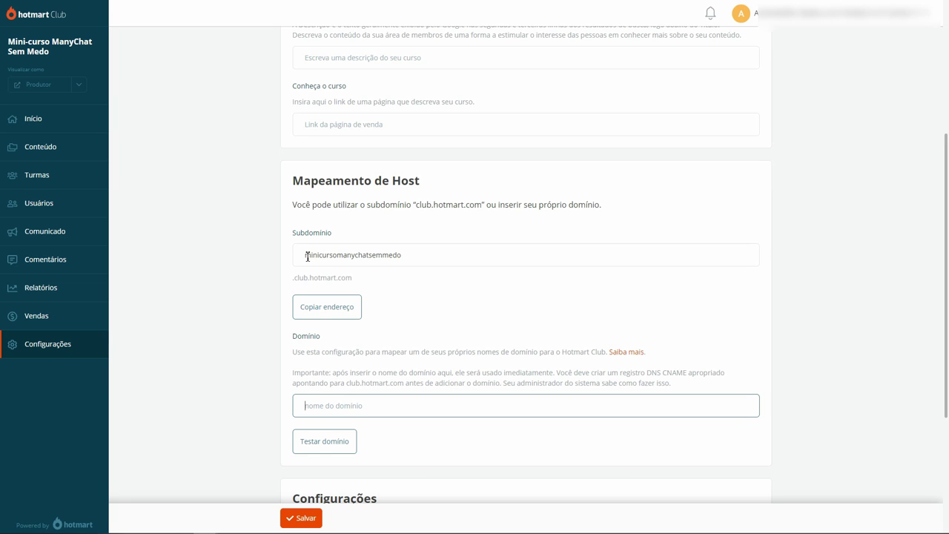
left_click_drag(307, 256, 404, 257)
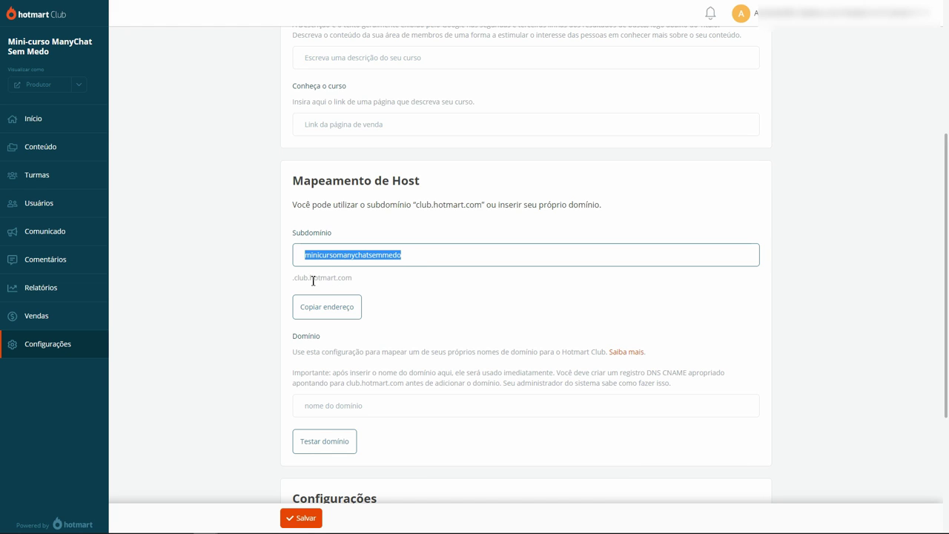
left_click(382, 279)
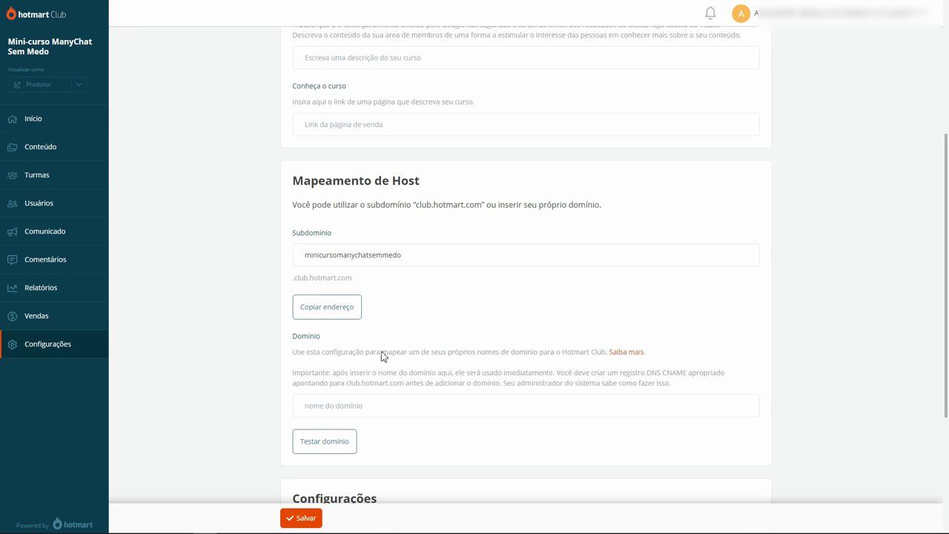
left_click(340, 406)
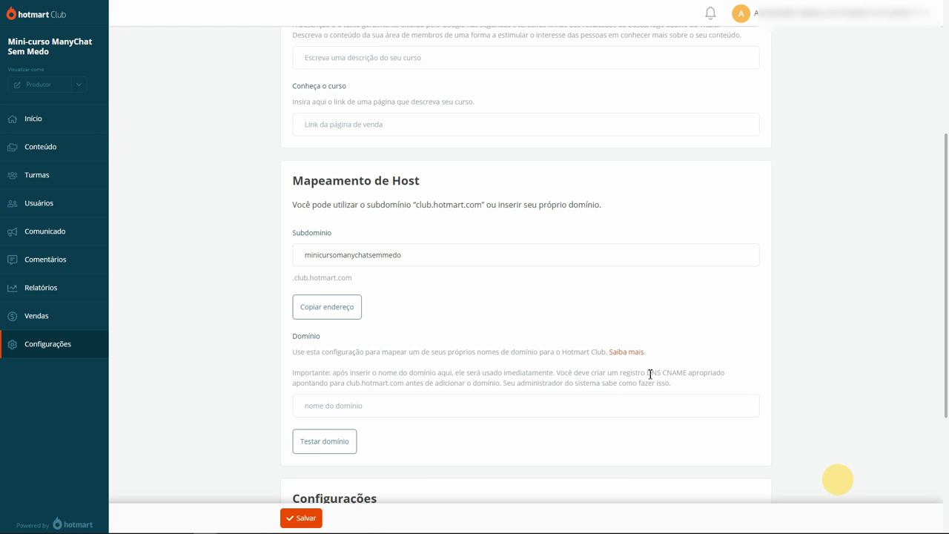
Highlight the words "DNS CNAME" in the note about mapping a custom domain
left_click_drag(647, 373, 689, 371)
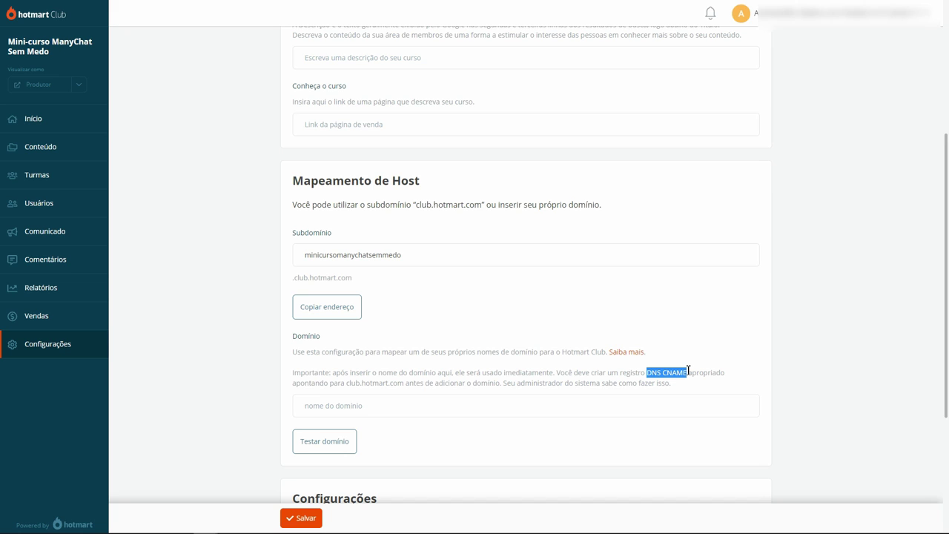
left_click(612, 374)
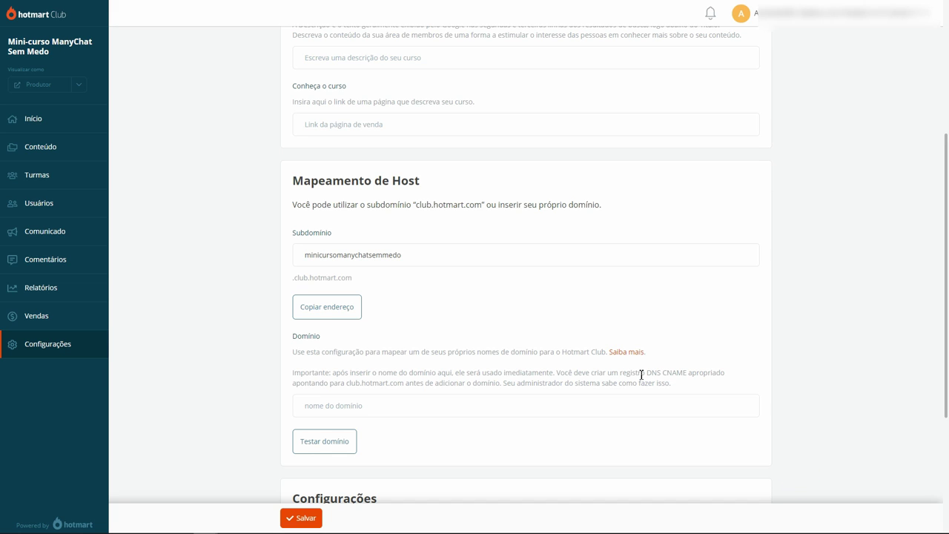
left_click_drag(639, 373, 687, 373)
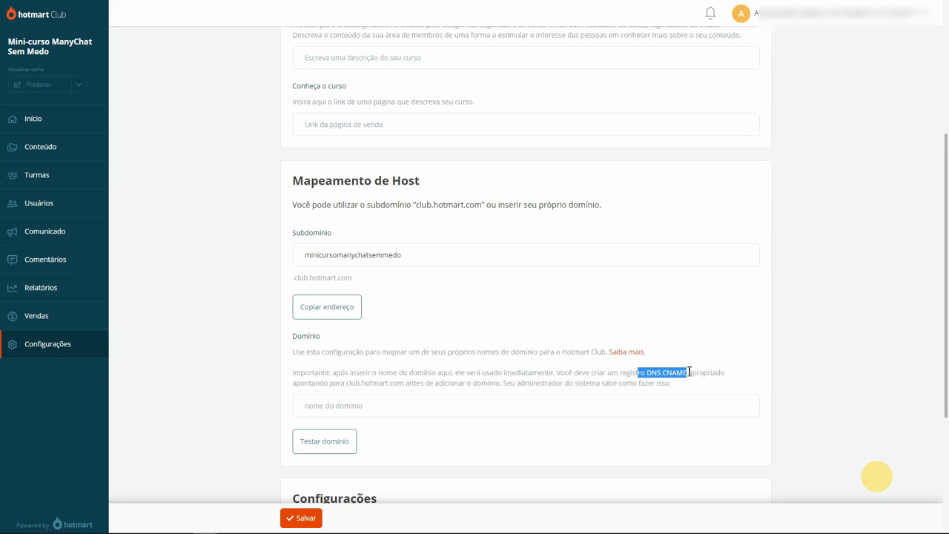
left_click(629, 376)
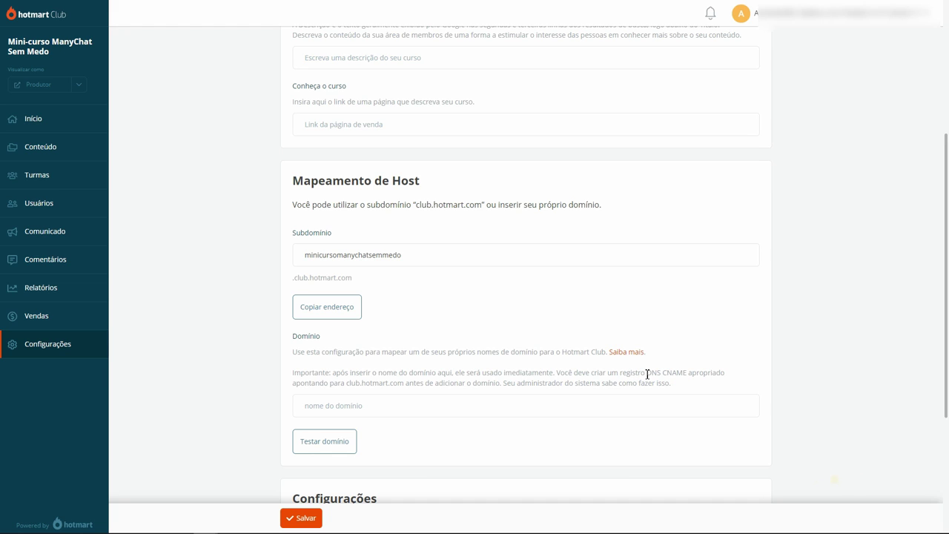
left_click_drag(647, 374, 686, 374)
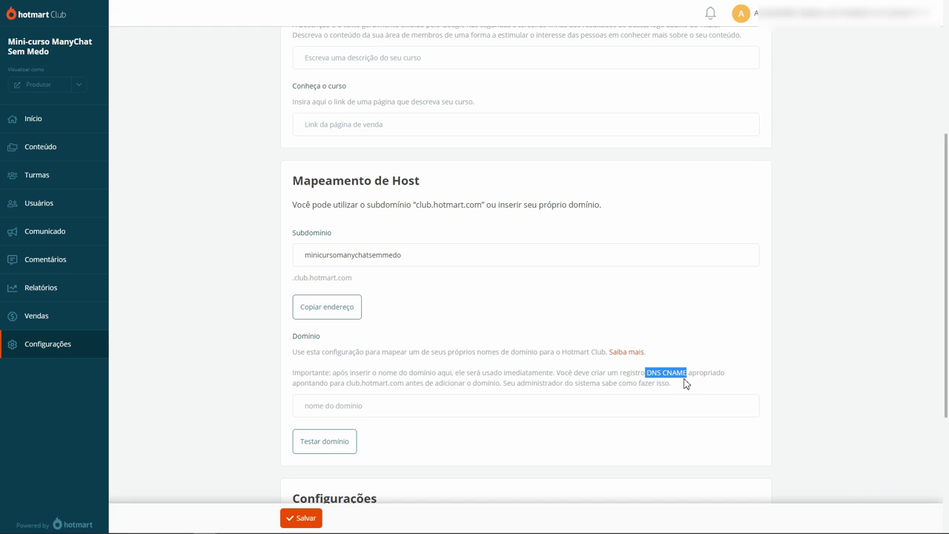
Highlight the parts of the custom domain note about creating a DNS CNAME record that points to club.hotmart.com
double_click(676, 372)
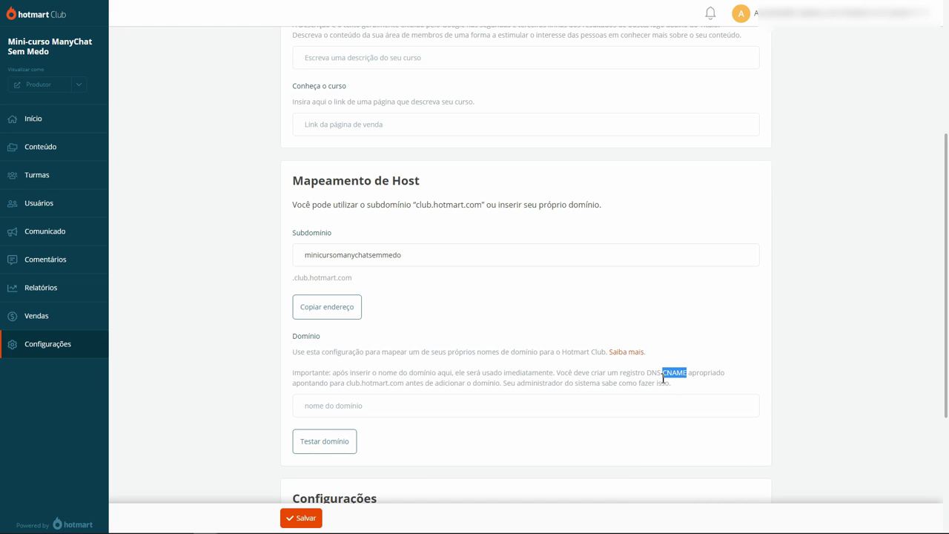
left_click_drag(347, 383, 408, 383)
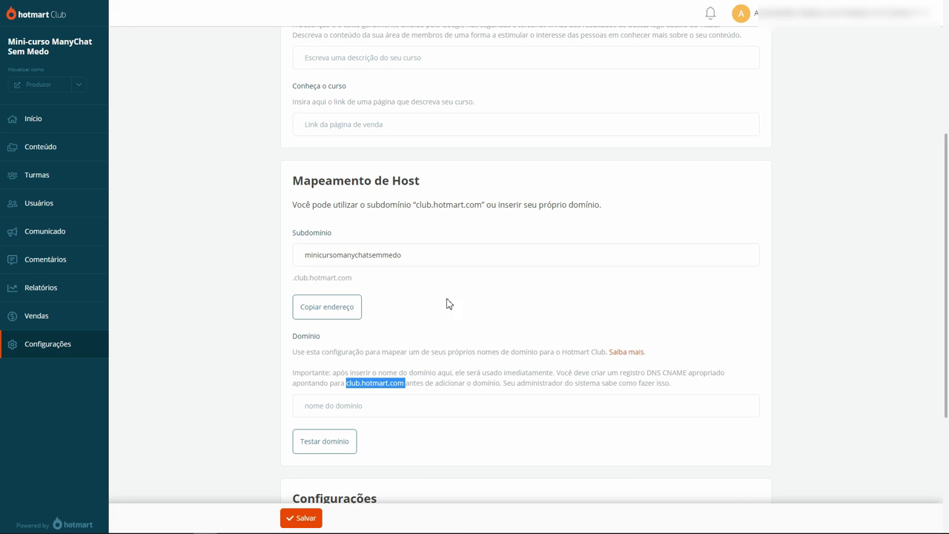
left_click(359, 408)
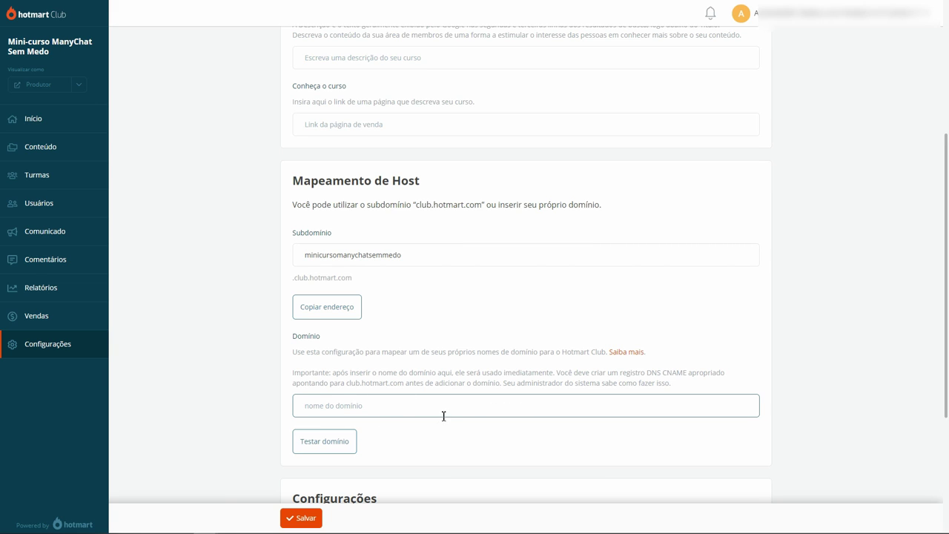
left_click(591, 373)
left_click_drag(590, 372, 686, 372)
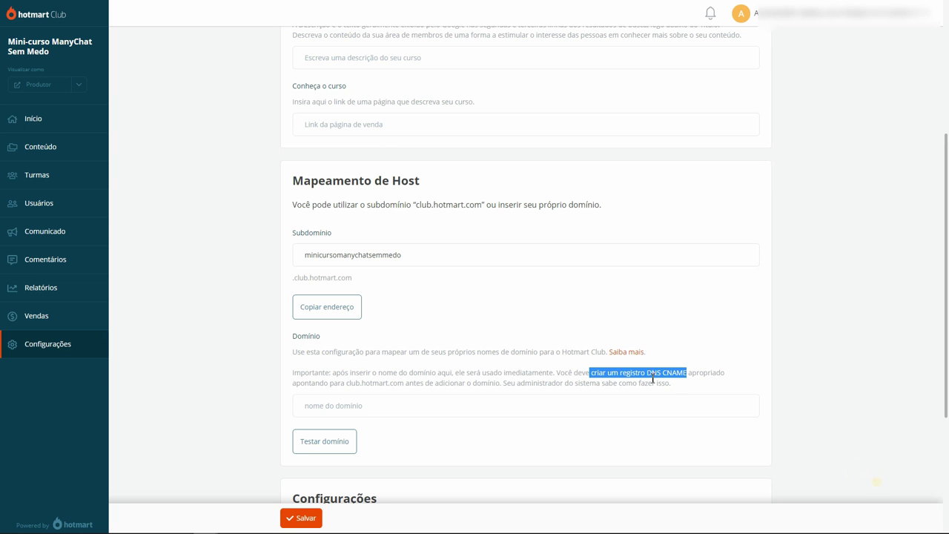
left_click(581, 376)
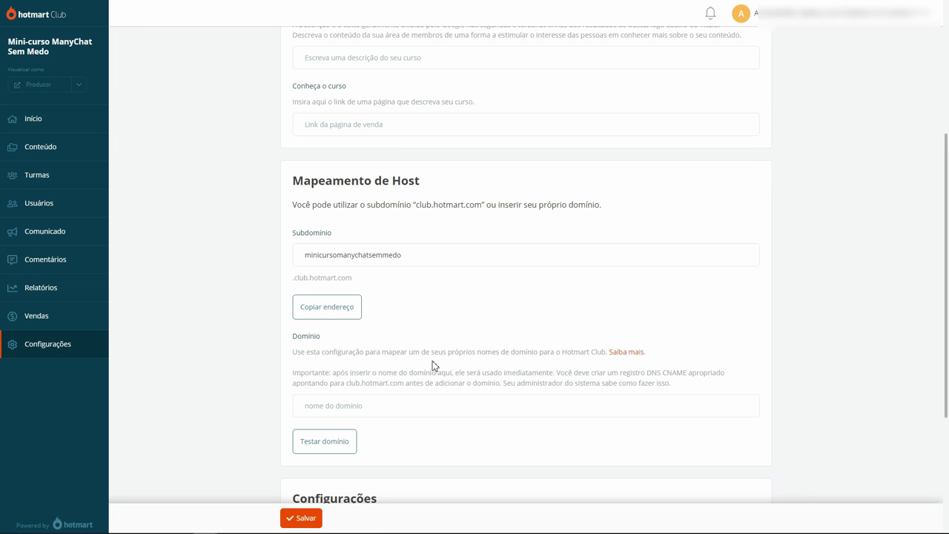
Look over the rest of the Dados settings, including the ID de acompanhamento field and Controle de Acessos options
scroll(241, 306, "up", 1)
scroll(241, 306, "down", 4)
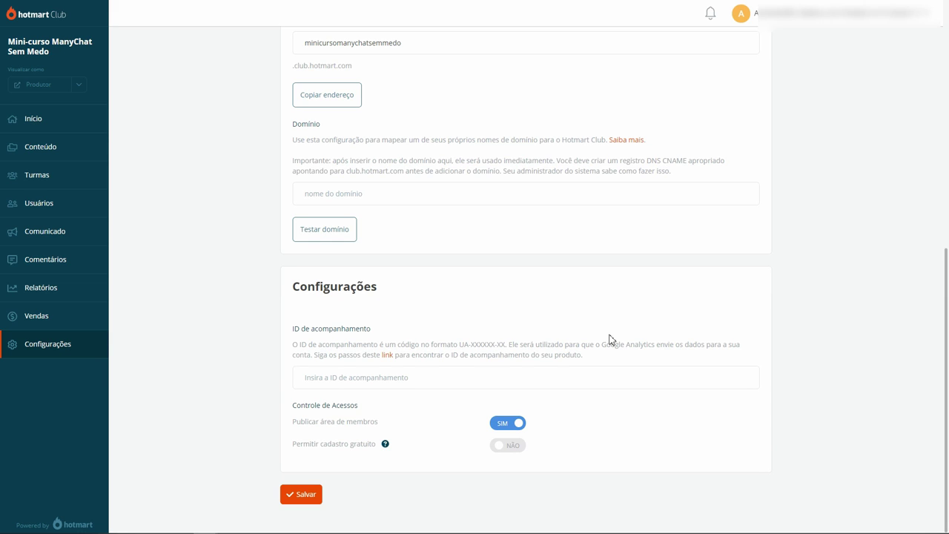
scroll(247, 278, "up", 6)
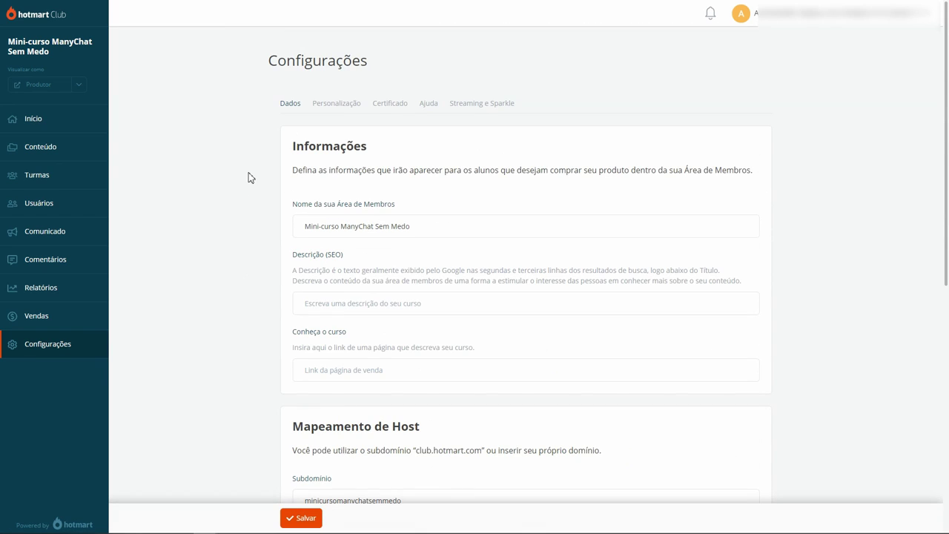
Open the member area's Certificado settings and inspect the certificate template's title, CERTIFY_THAT line and *|PARTICIPANTE|* tag
left_click(349, 105)
left_click(390, 105)
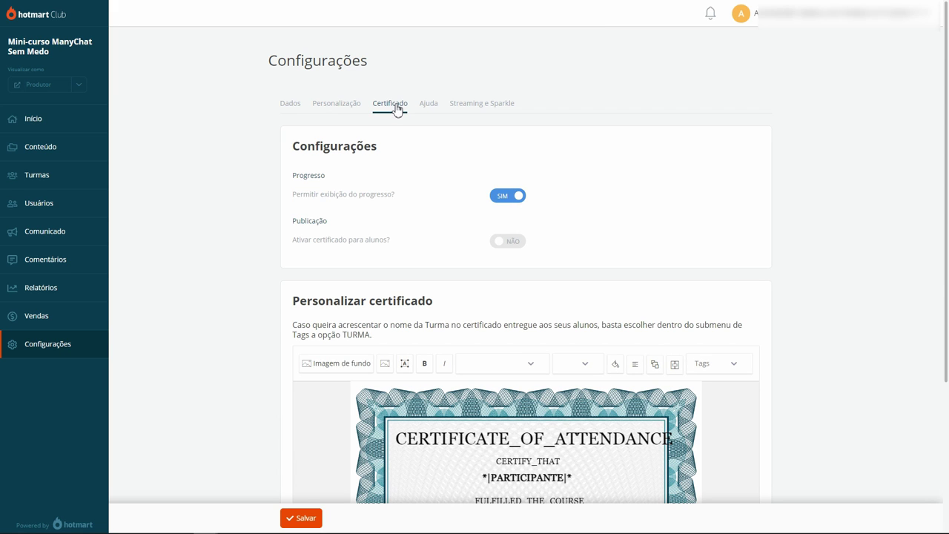
scroll(247, 261, "down", 2)
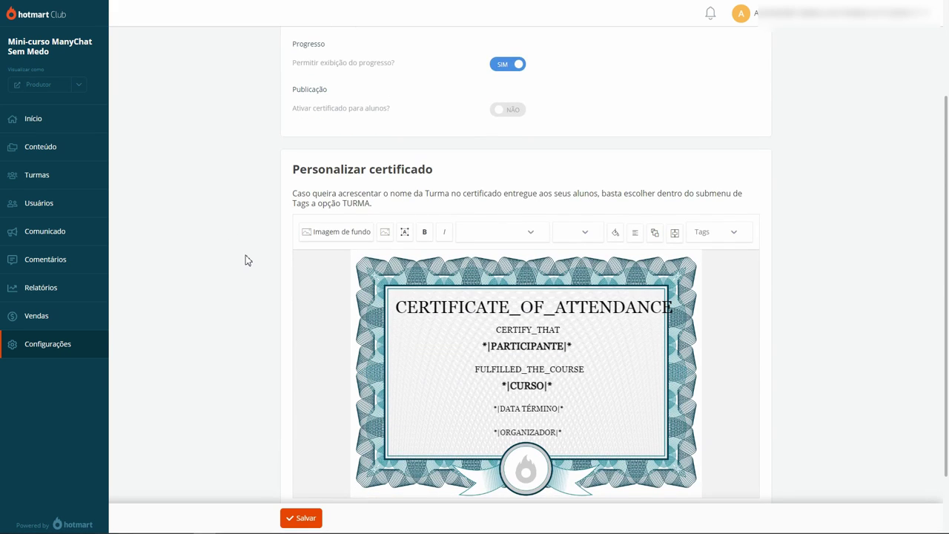
scroll(246, 259, "down", 1)
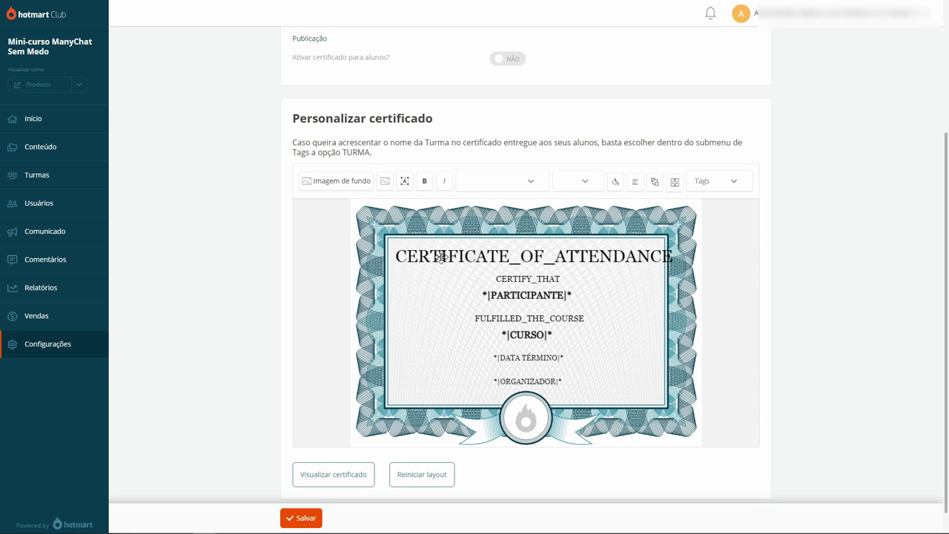
left_click(526, 260)
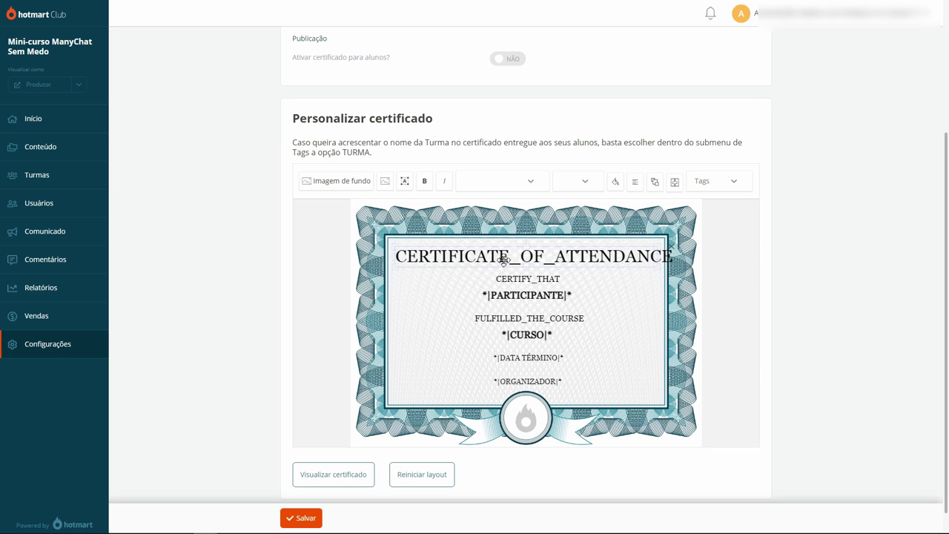
left_click(517, 280)
left_click(531, 294)
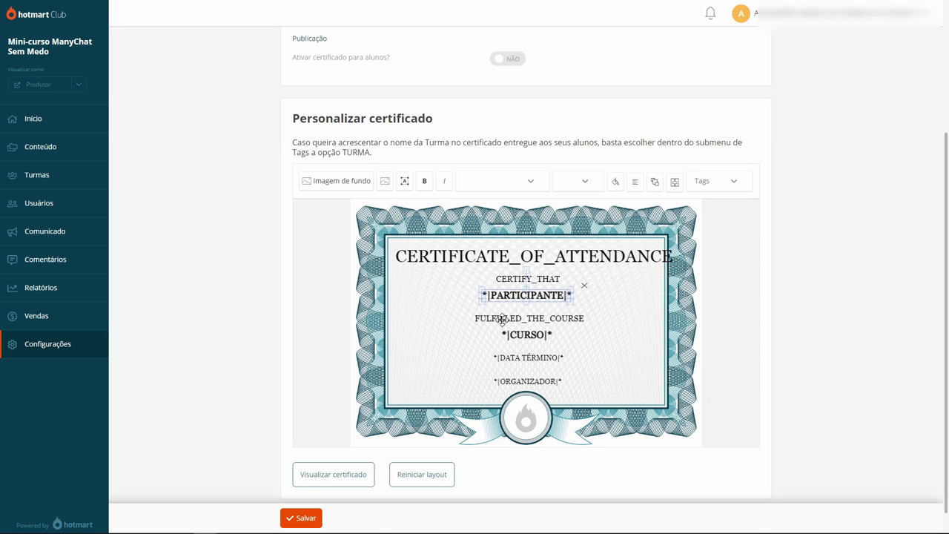
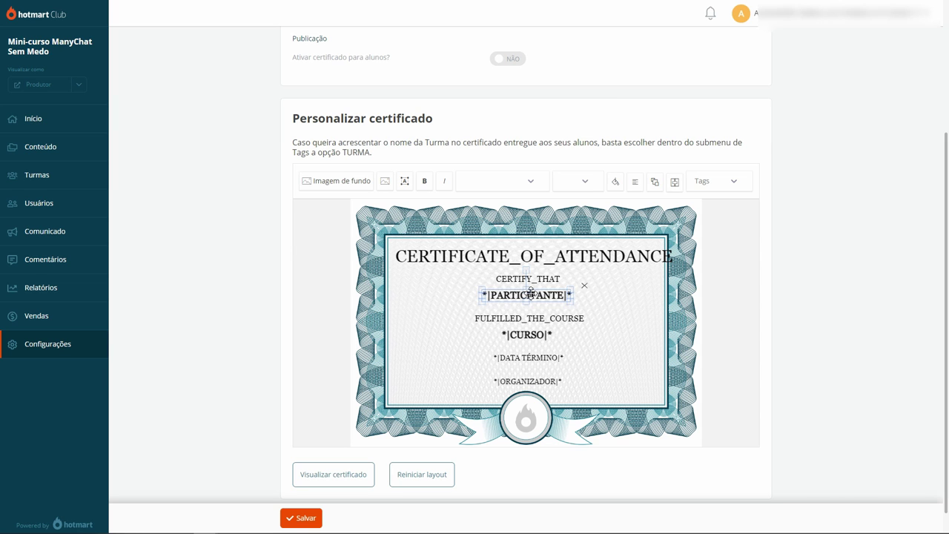
Return to the product page form and enable Certificado de conclusão beside the duration and number of lessons
scroll(221, 240, "up", 3)
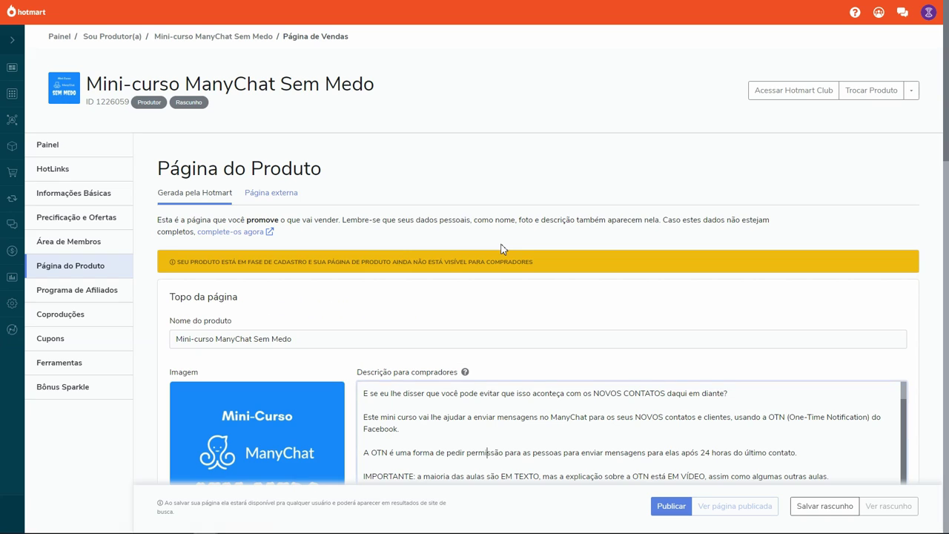
scroll(512, 312, "down", 10)
scroll(512, 310, "down", 10)
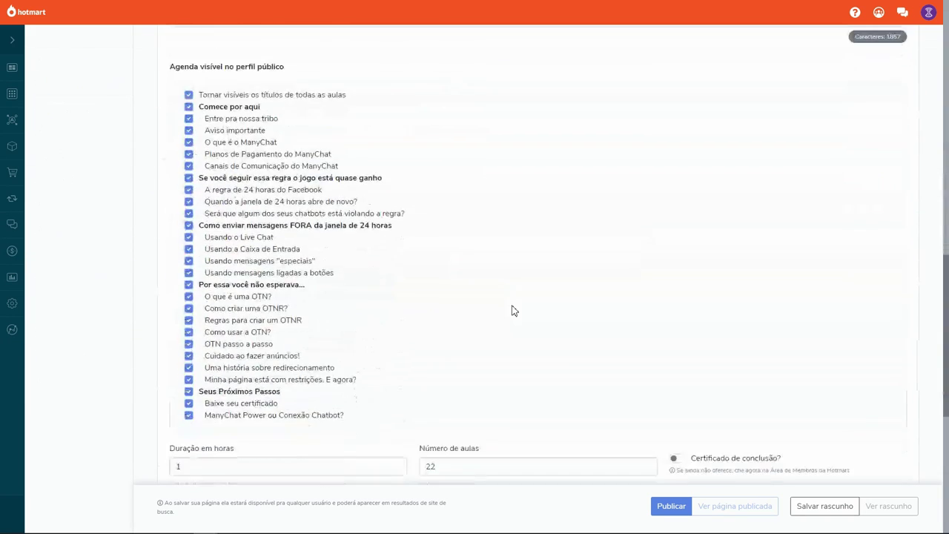
scroll(741, 178, "up", 2)
scroll(742, 178, "up", 1)
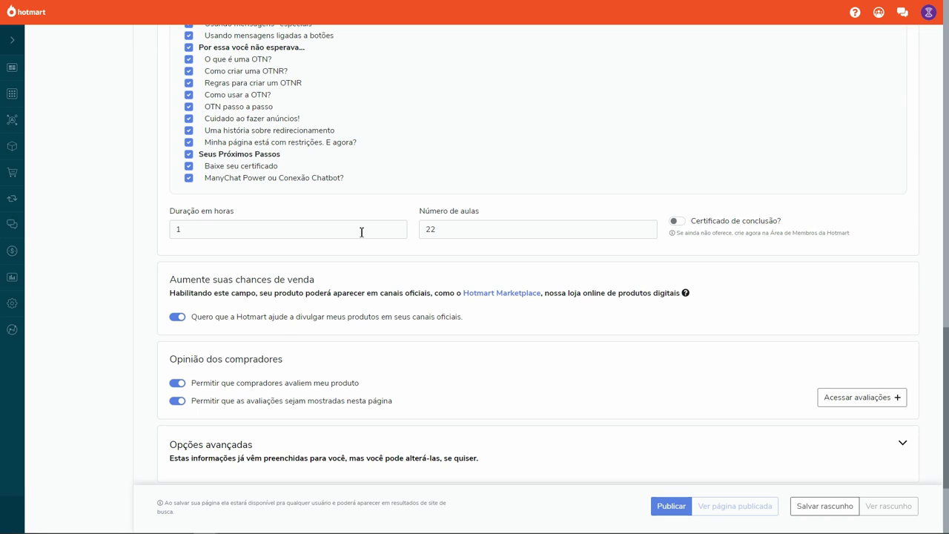
left_click(678, 223)
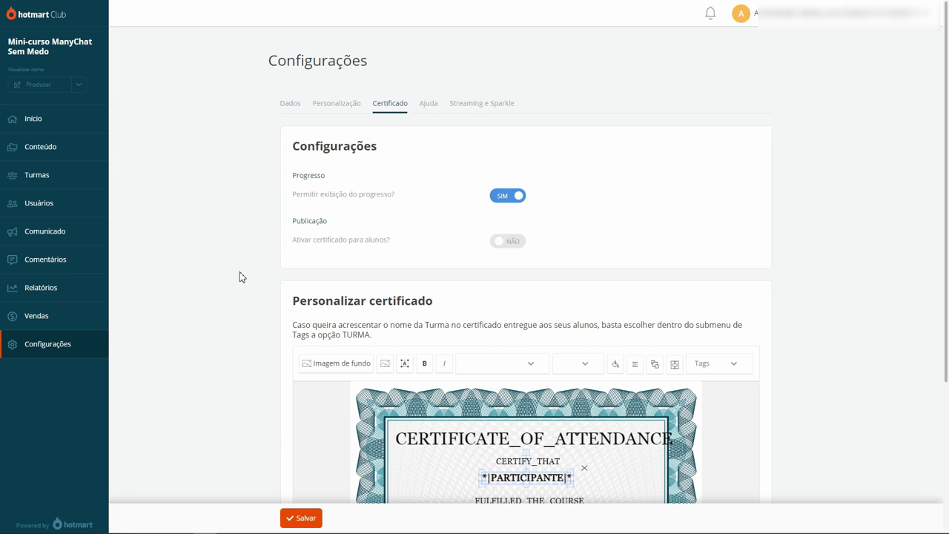
Examine the certificate template and its Imagem de fundo option in the member area's certificate settings
scroll(239, 276, "down", 3)
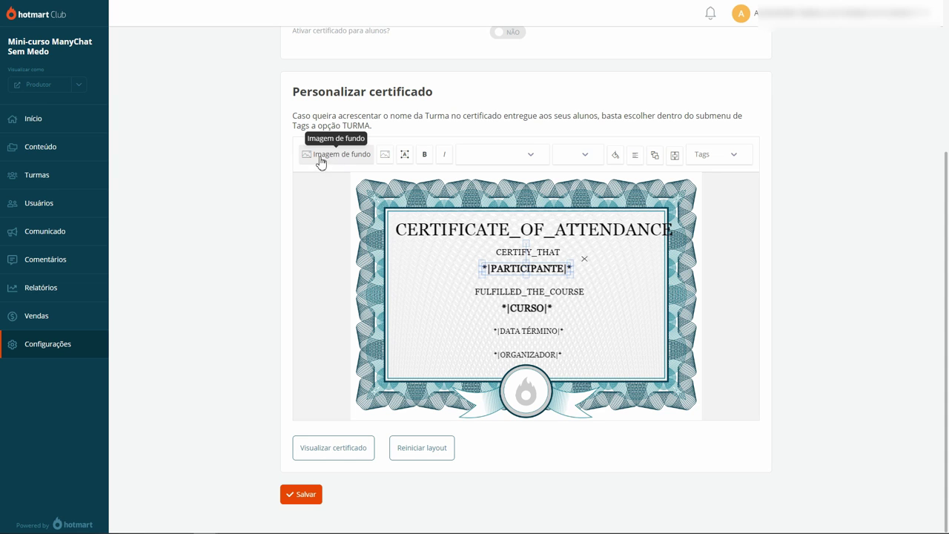
scroll(263, 198, "up", 3)
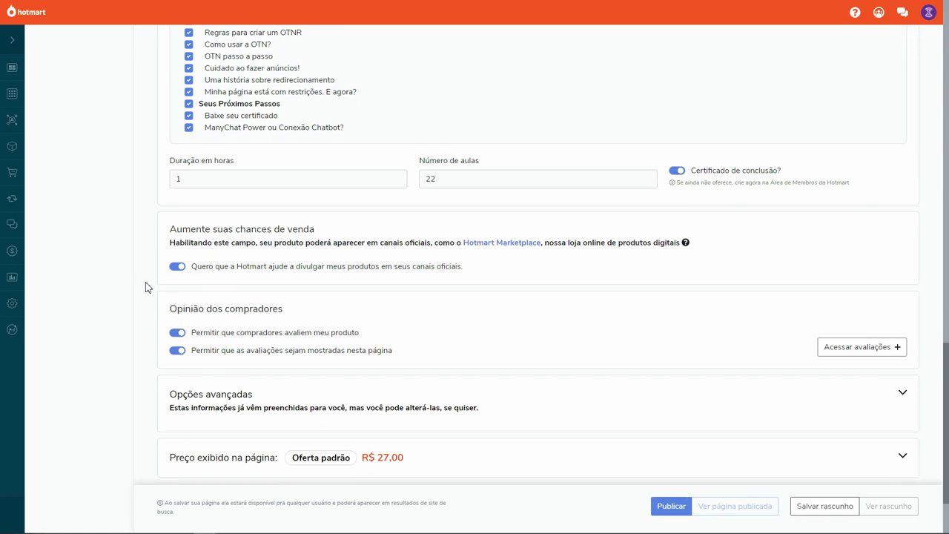
Check the author and URL fields under the product page's Opções avançadas, and publish the page
scroll(145, 288, "down", 3)
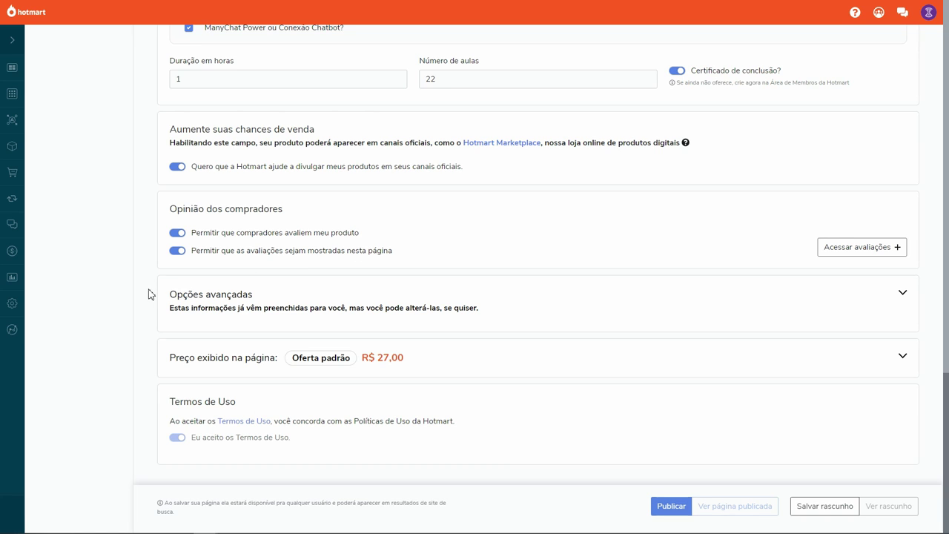
left_click(898, 297)
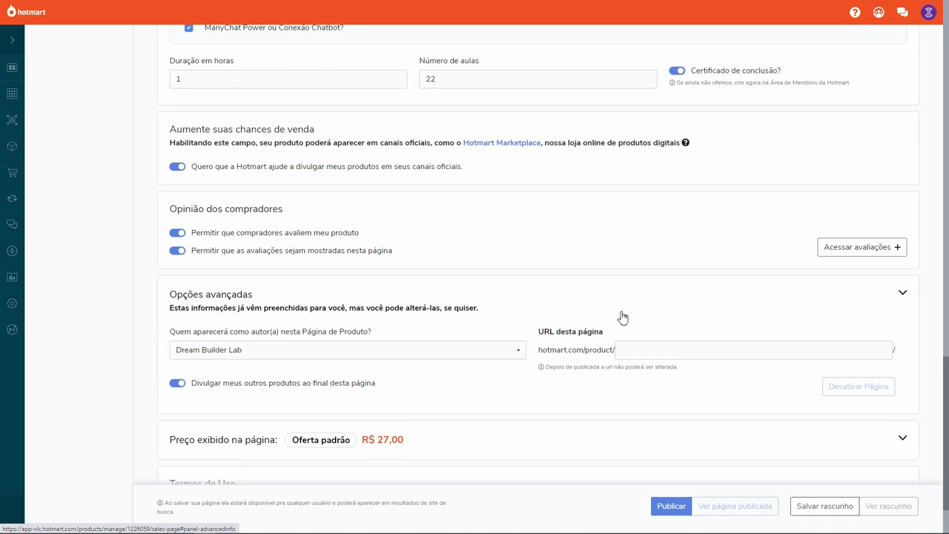
left_click(884, 297)
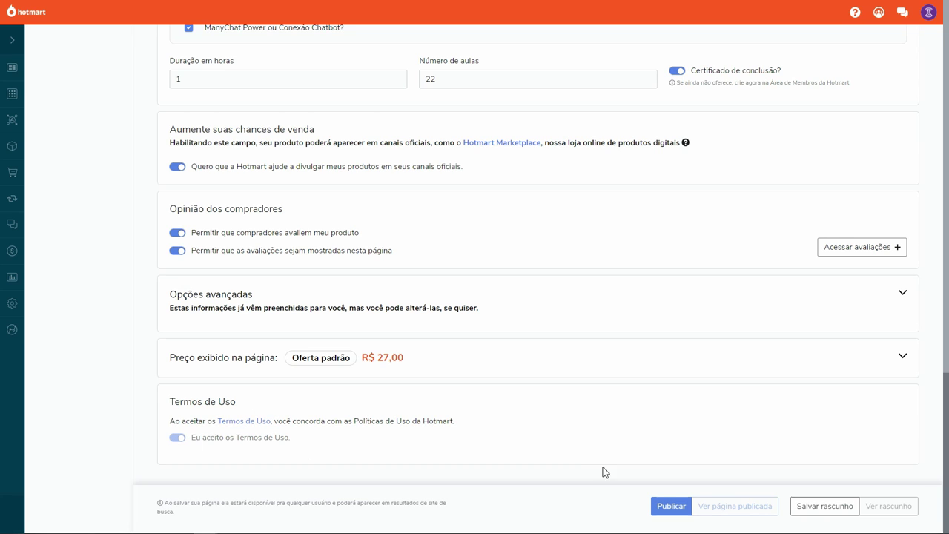
left_click(667, 507)
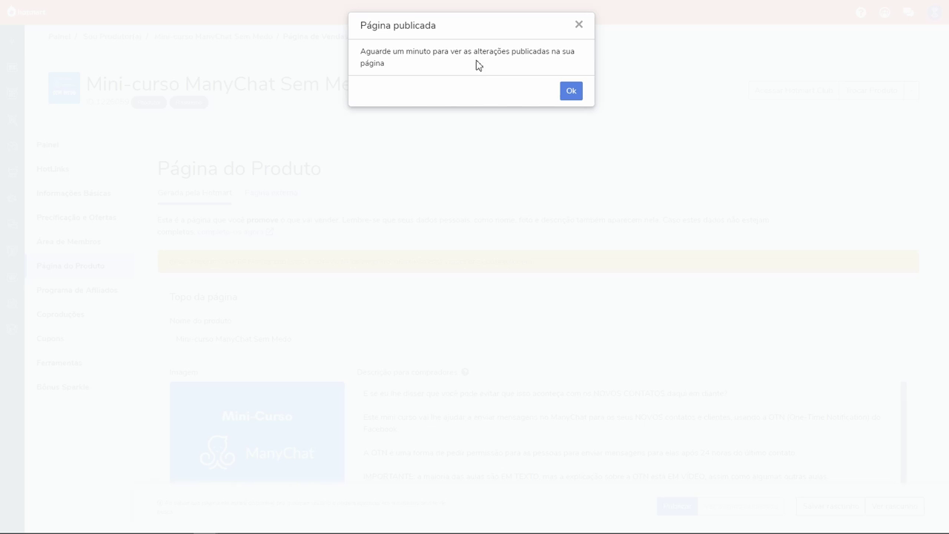
left_click(570, 94)
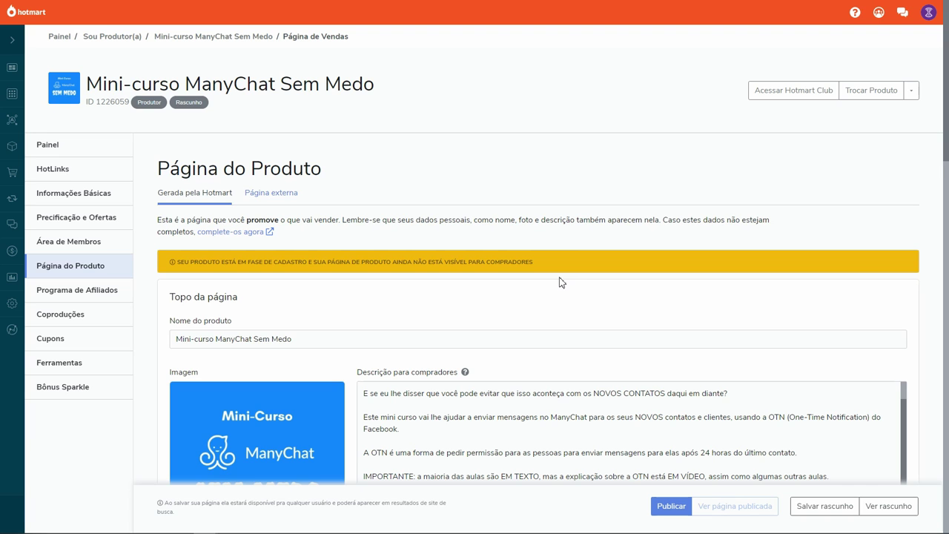
Look over the product page form from the product name to the lesson agenda, and open the product's Painel registration checklist
scroll(561, 282, "down", 3)
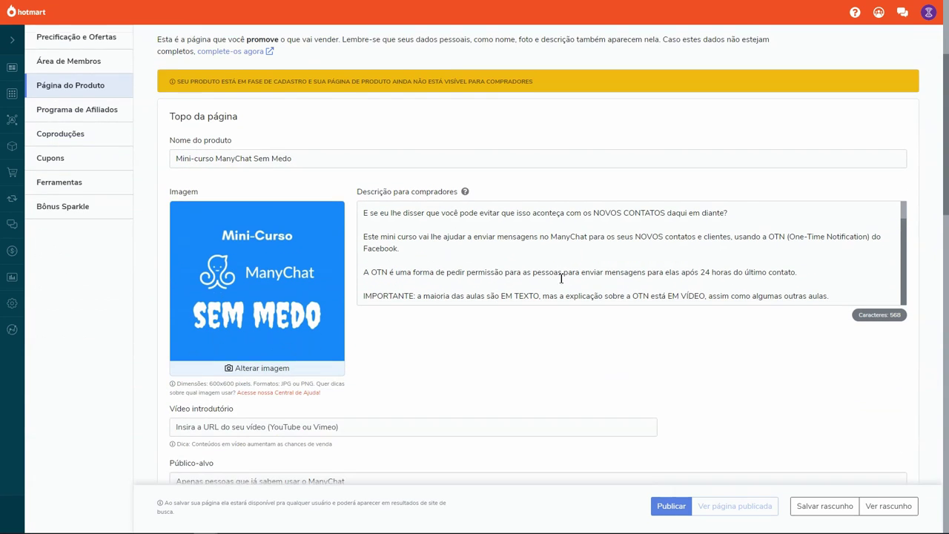
scroll(435, 274, "up", 1)
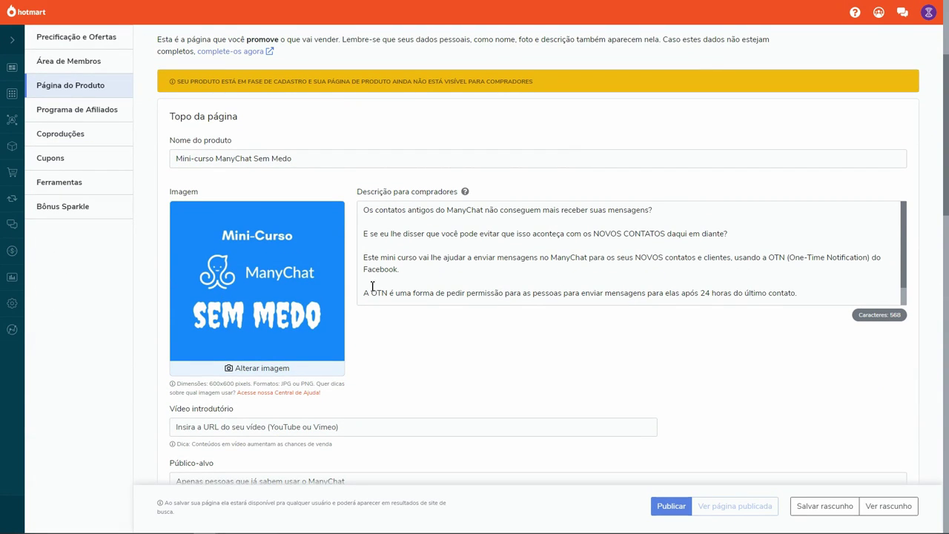
scroll(353, 272, "up", 3)
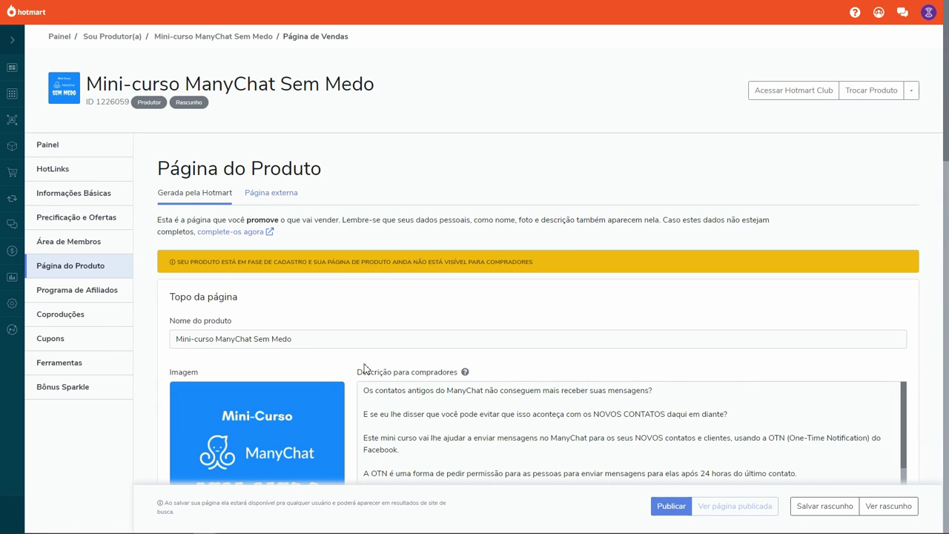
scroll(353, 400, "down", 4)
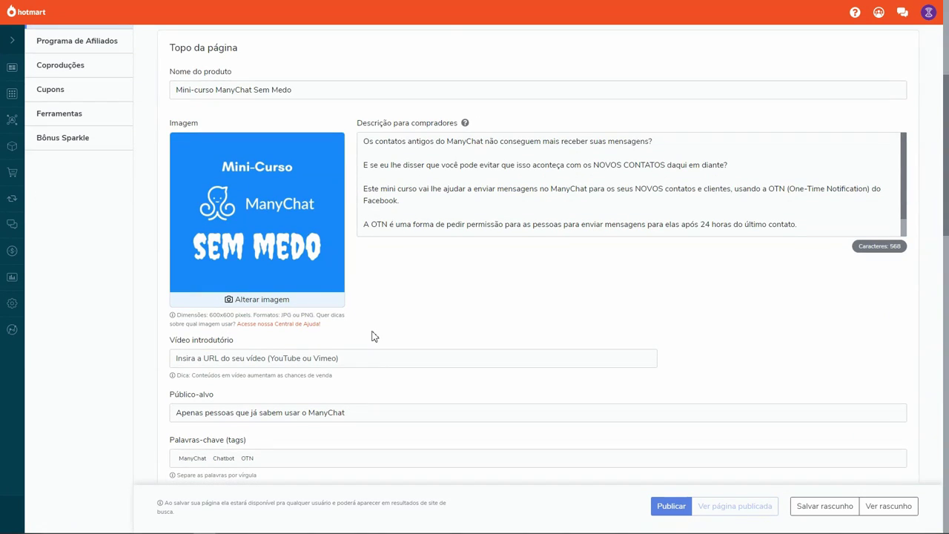
scroll(363, 324, "down", 3)
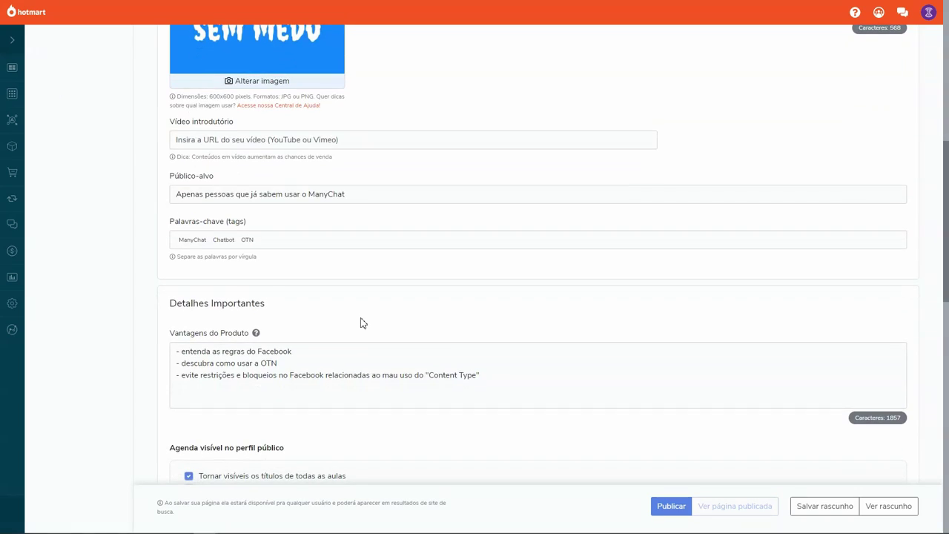
scroll(363, 323, "down", 7)
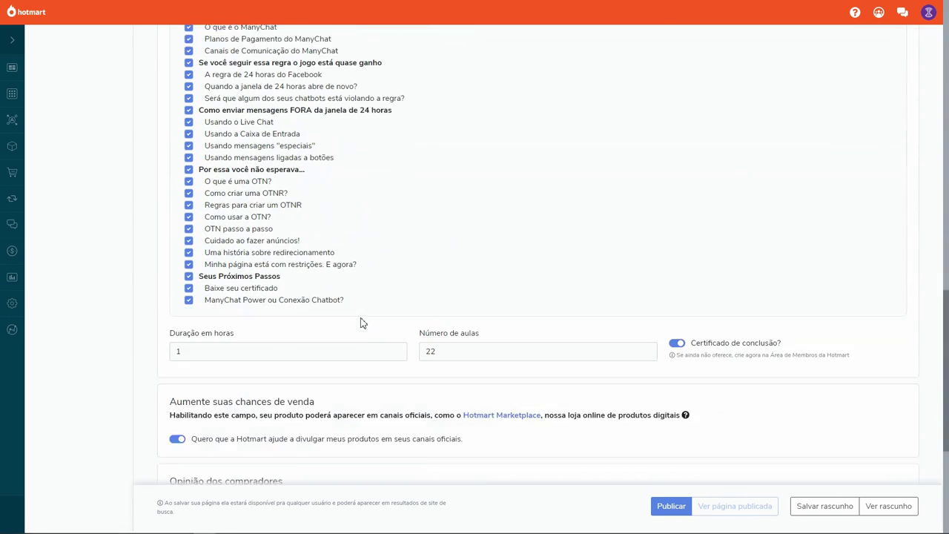
scroll(519, 447, "up", 15)
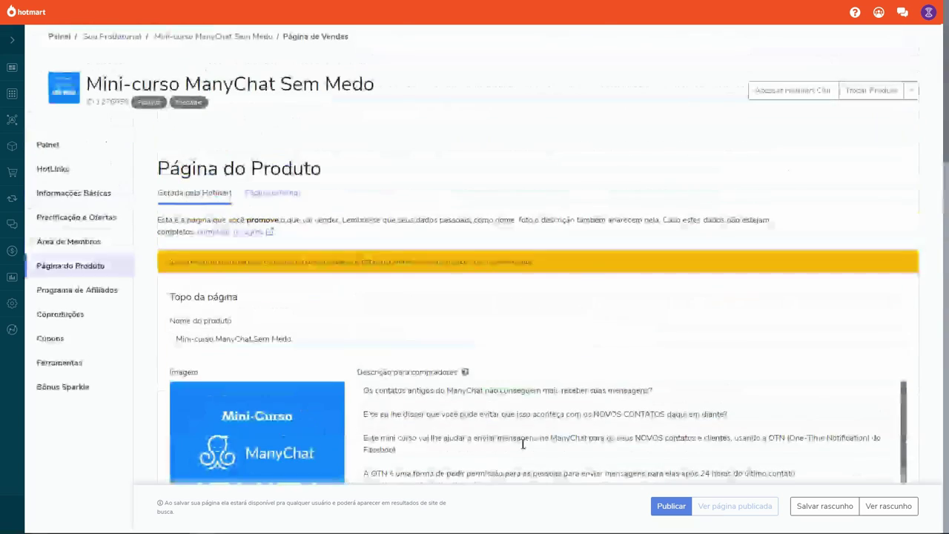
left_click(81, 148)
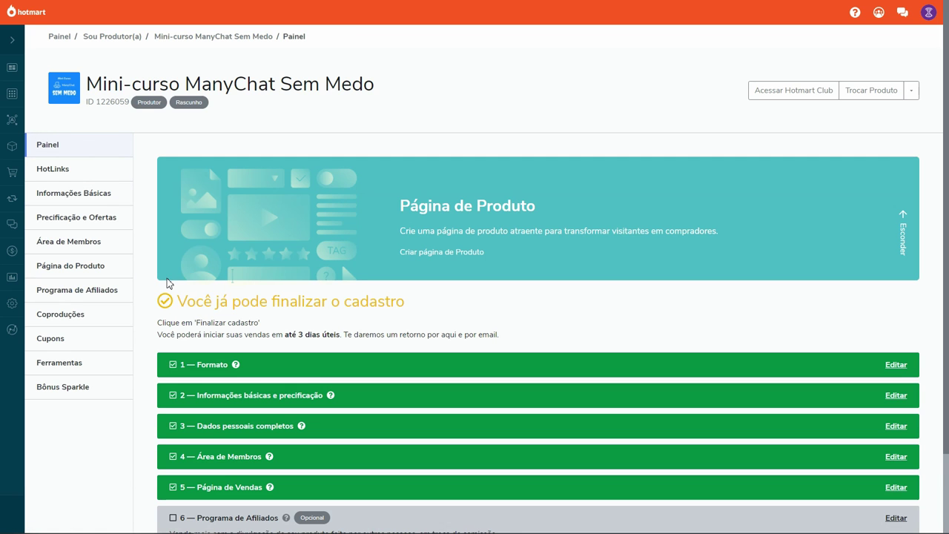
scroll(151, 343, "down", 2)
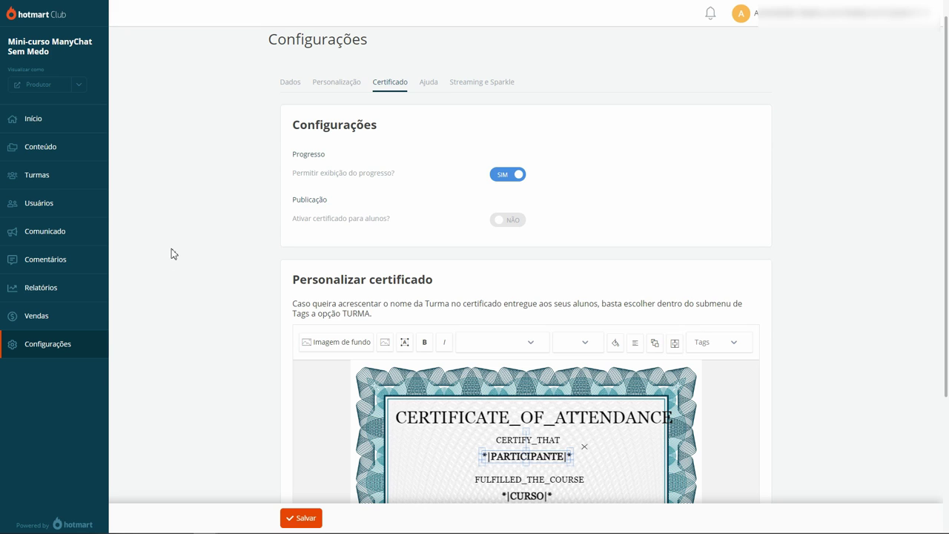
Preview the member area as Aluno and look through the lessons Entre pra nossa tribo and Canais de Comunicação do ManyChat
left_click(49, 151)
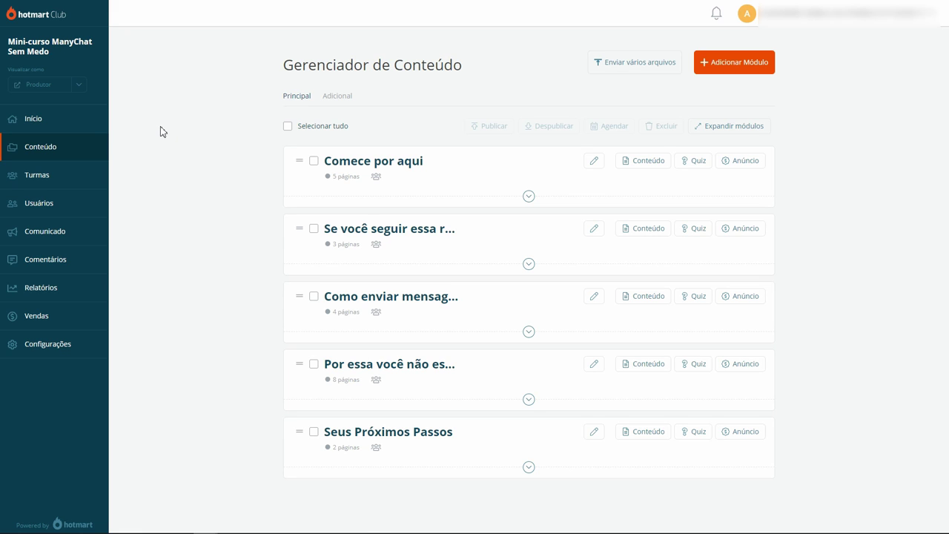
left_click(80, 87)
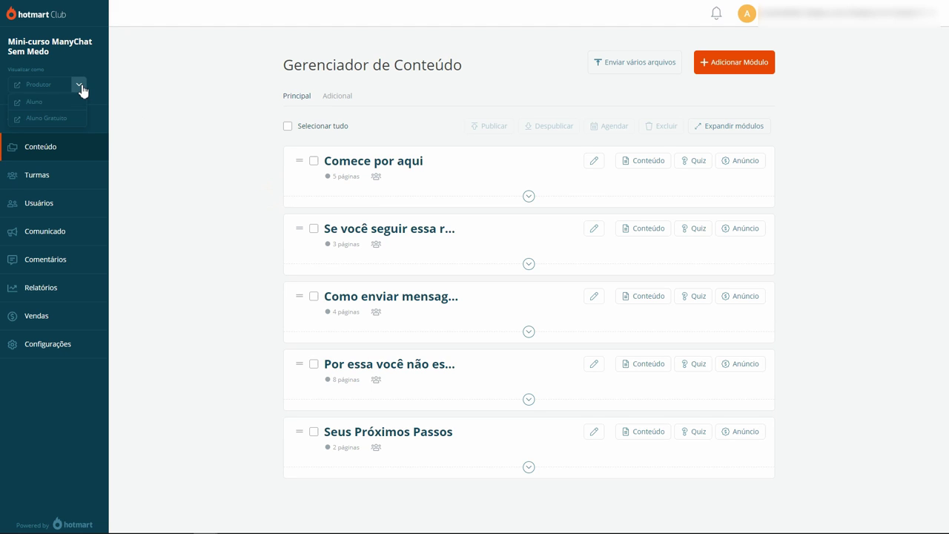
left_click(42, 108)
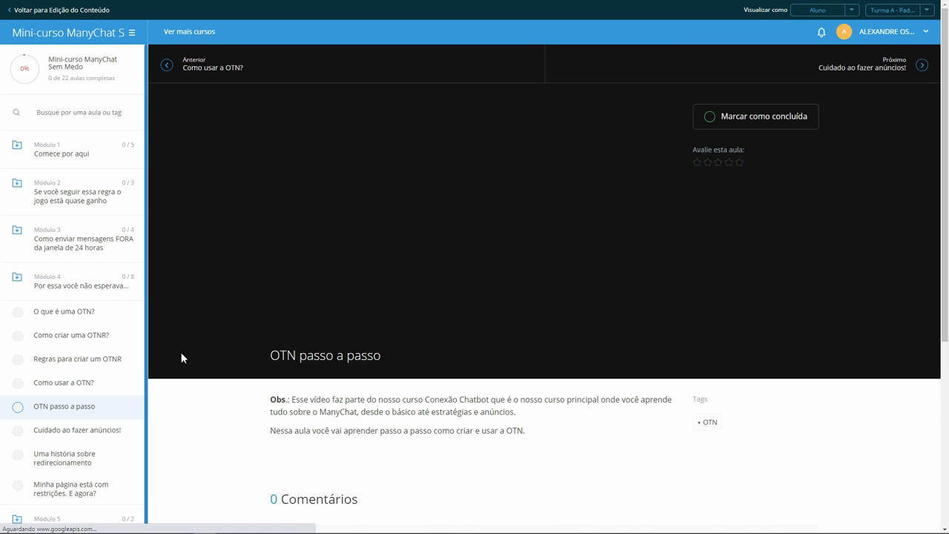
left_click(80, 154)
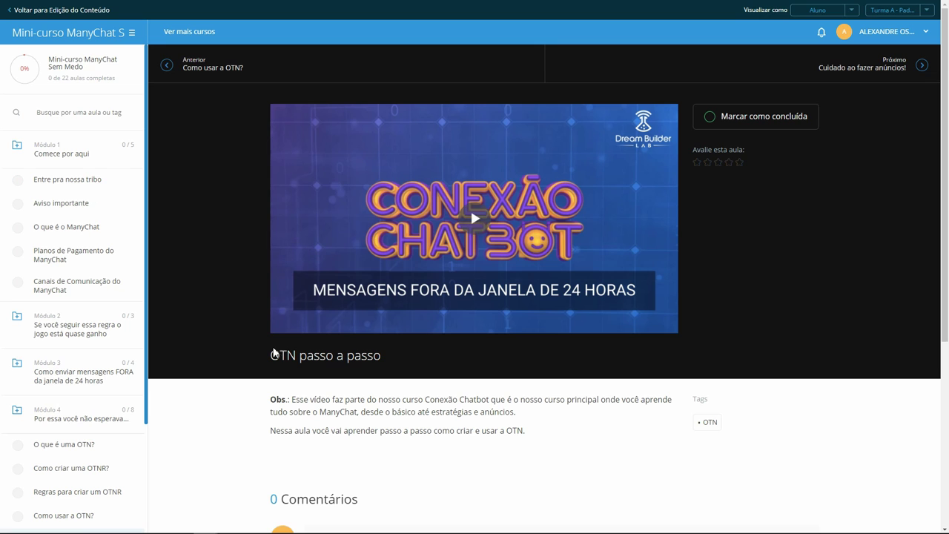
left_click(93, 183)
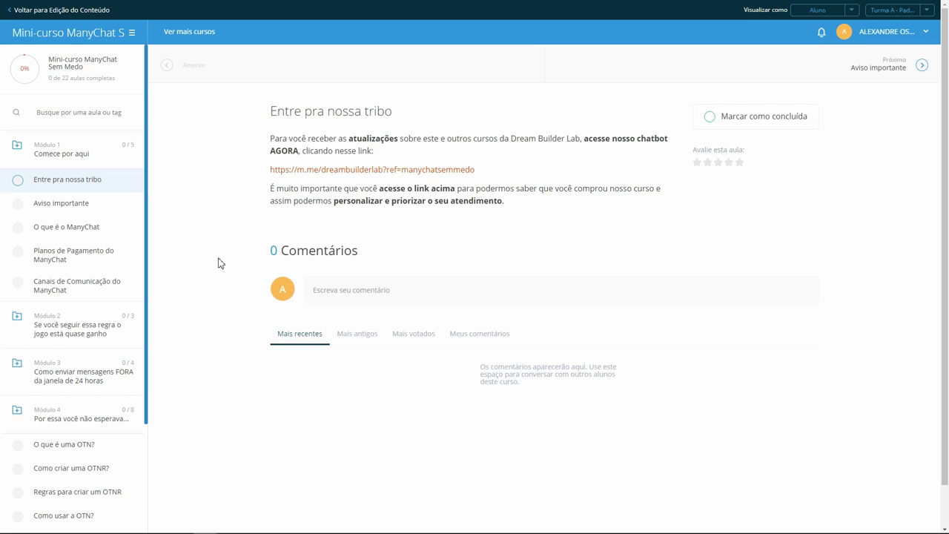
left_click(74, 285)
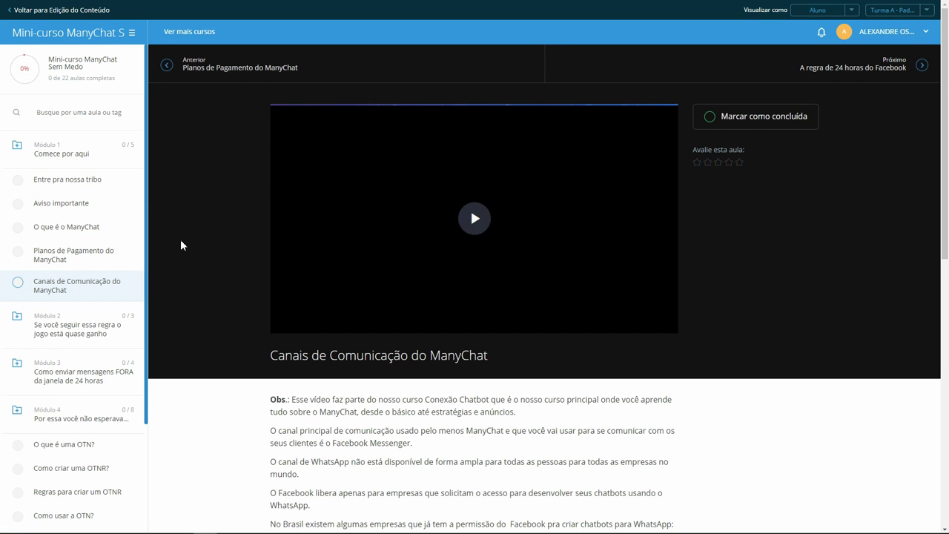
scroll(223, 353, "down", 2)
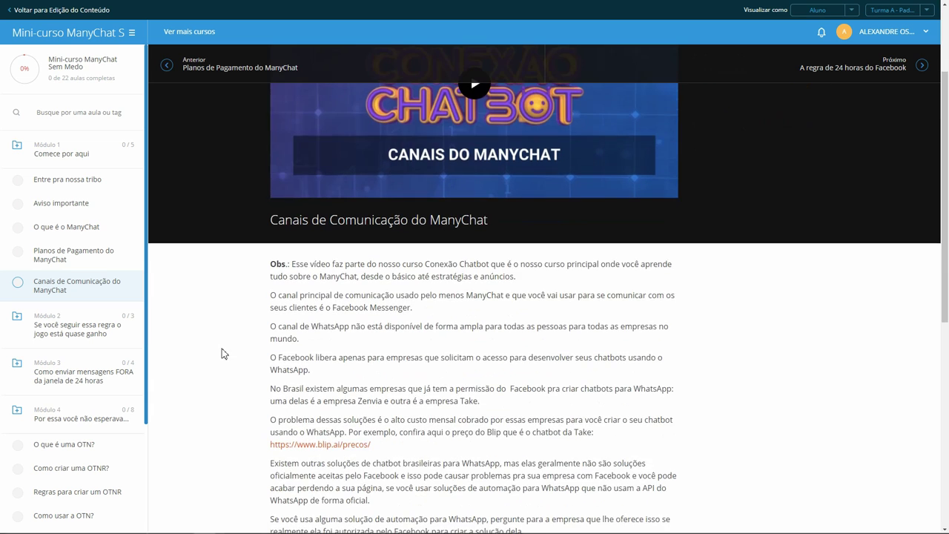
scroll(269, 306, "down", 4)
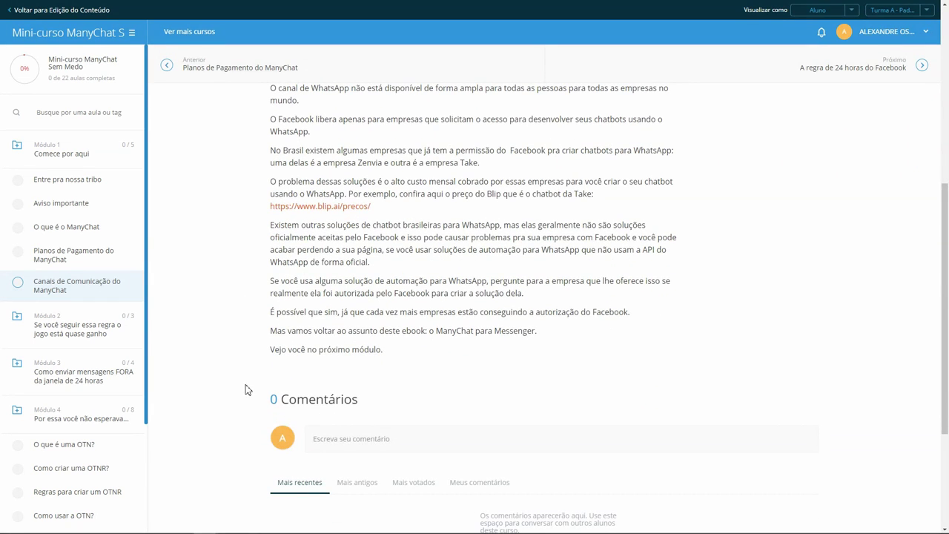
scroll(220, 313, "up", 6)
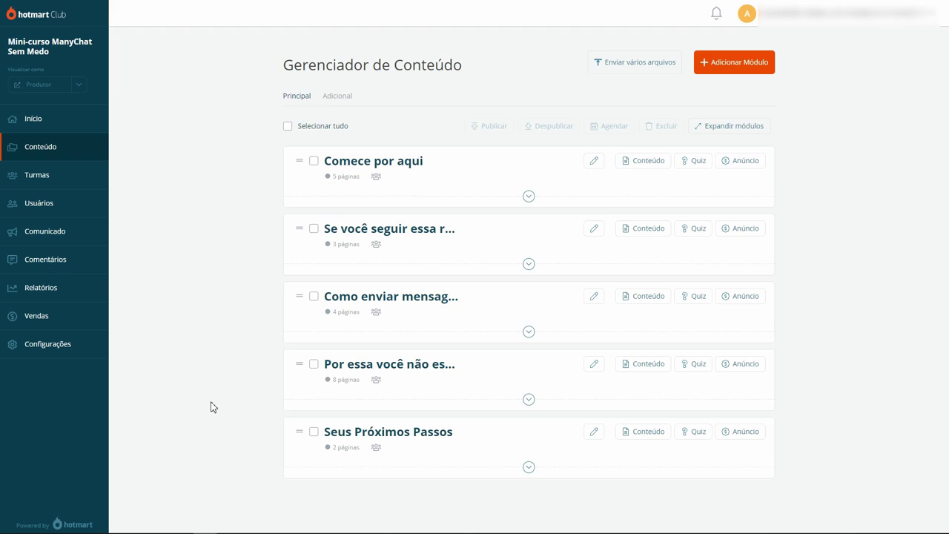
Set the member area's template to Midnight in the personalization settings, look at the primary colour options, and save
left_click(66, 349)
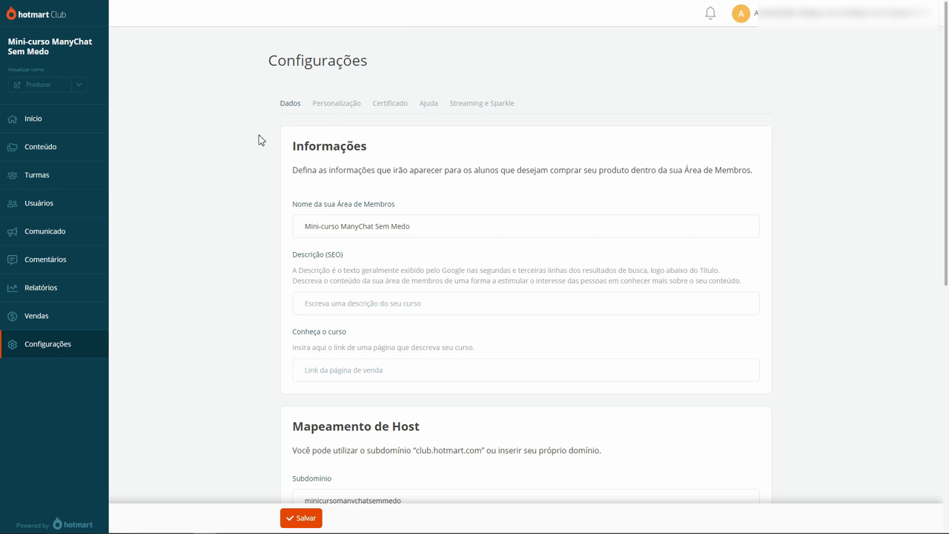
left_click(335, 106)
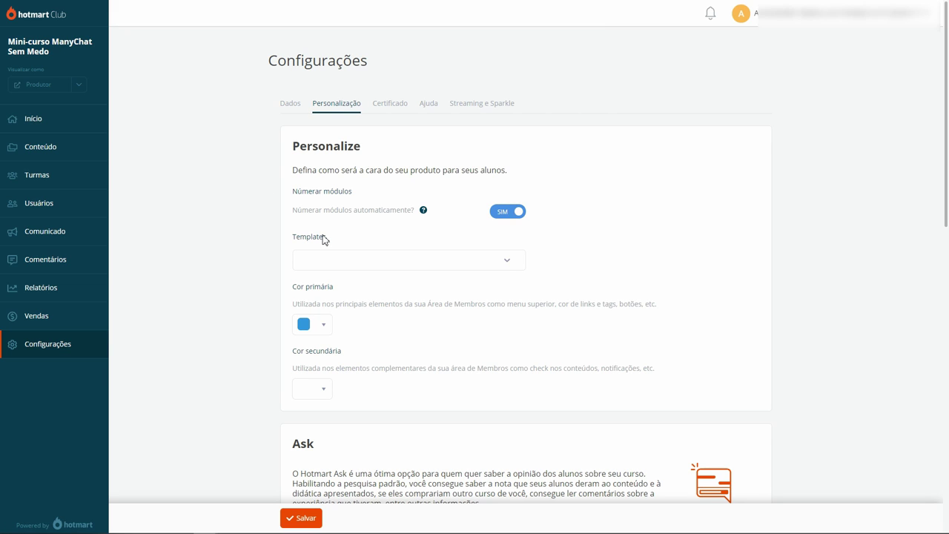
left_click(509, 263)
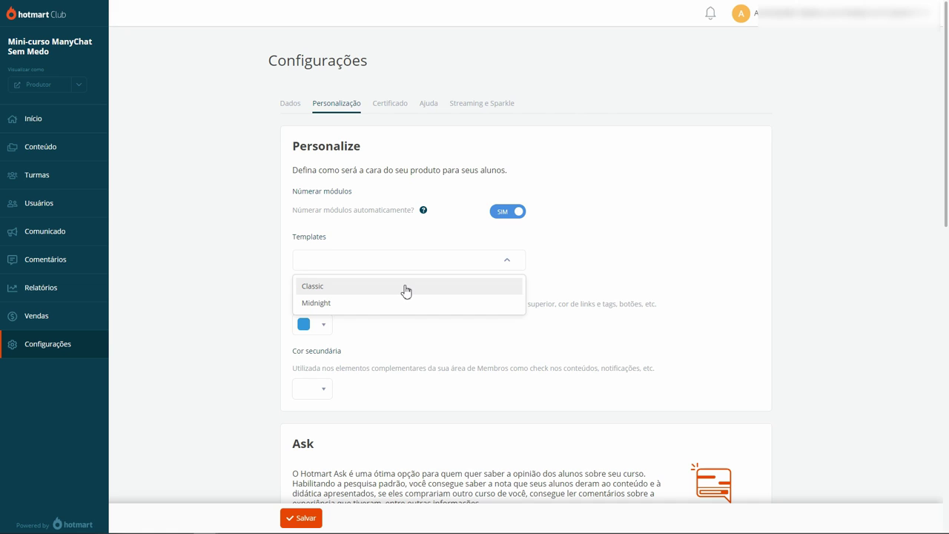
left_click(342, 306)
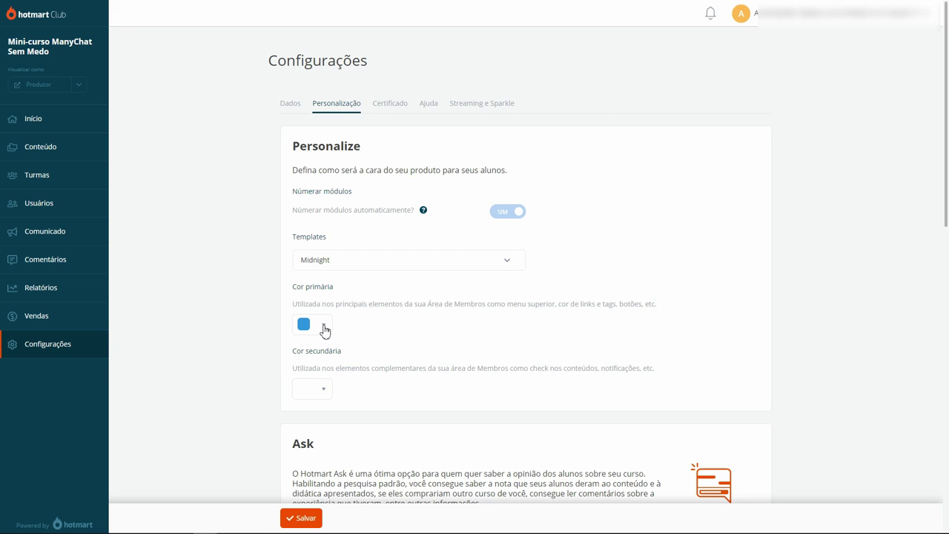
left_click(324, 328)
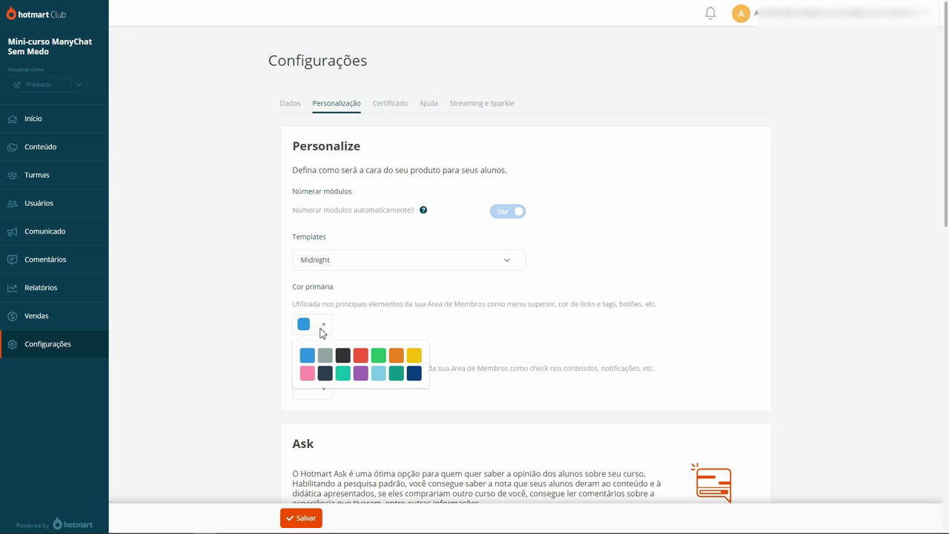
left_click(358, 323)
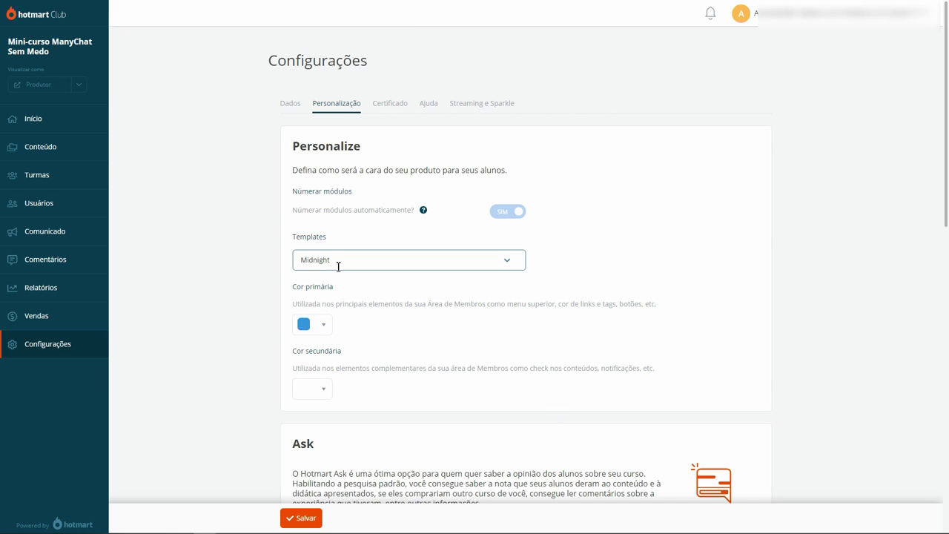
left_click(299, 519)
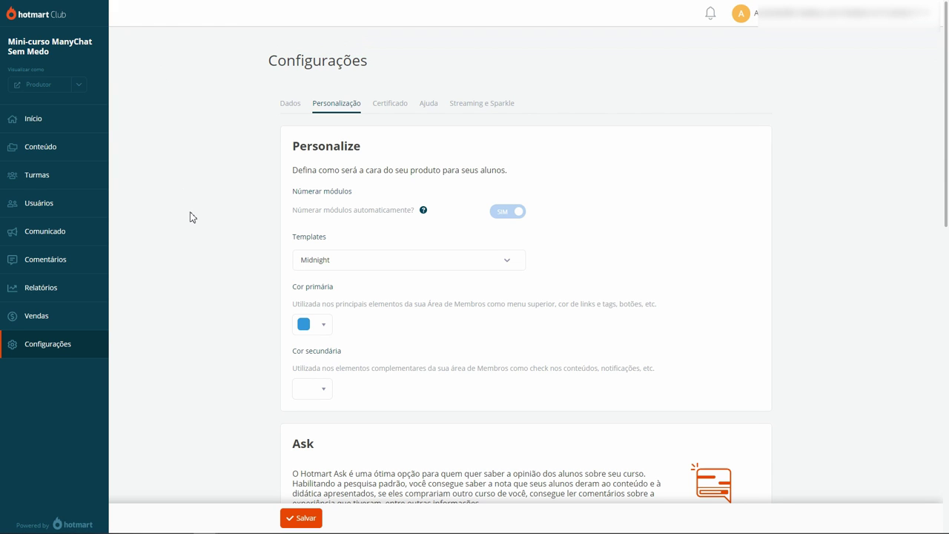
Preview the Midnight member area as Aluno and examine the opening lesson Entre pra nossa tribo and its upcoming contents
left_click(79, 86)
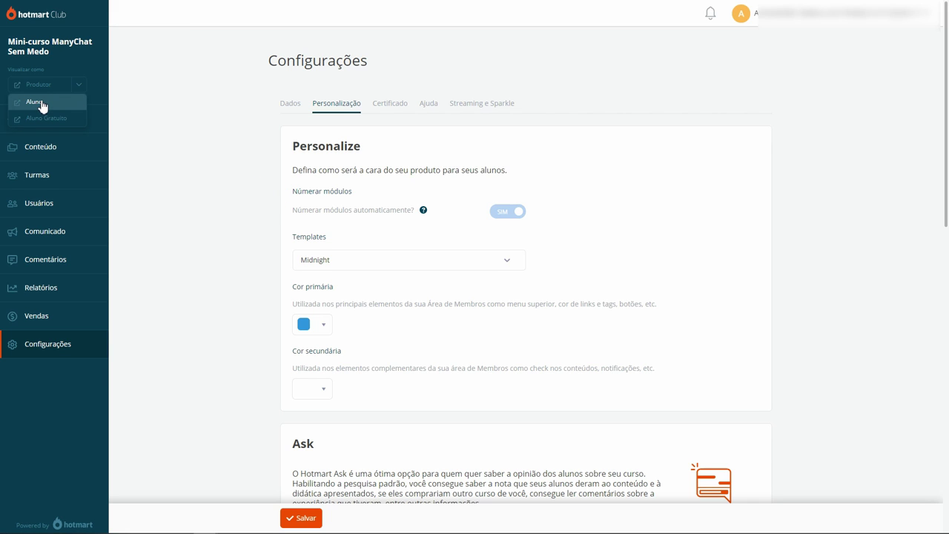
left_click(38, 102)
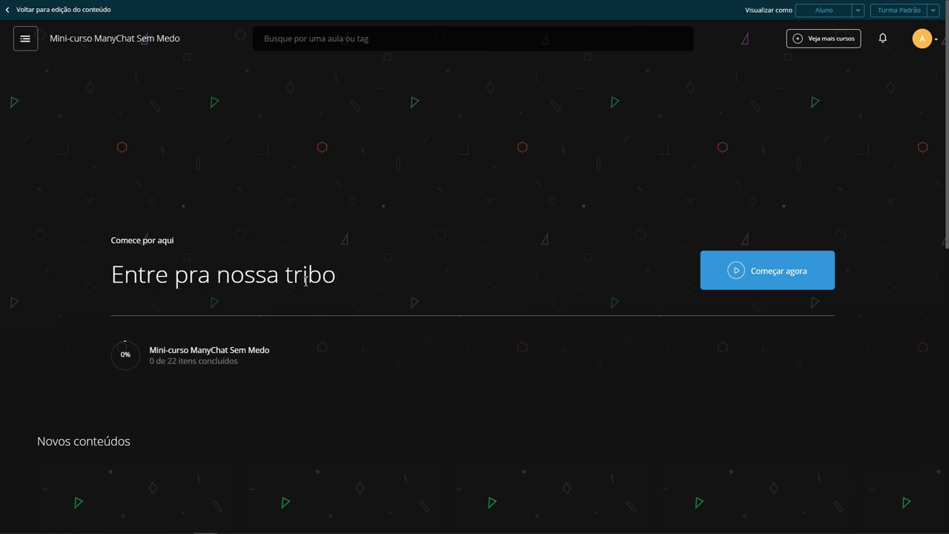
left_click(725, 275)
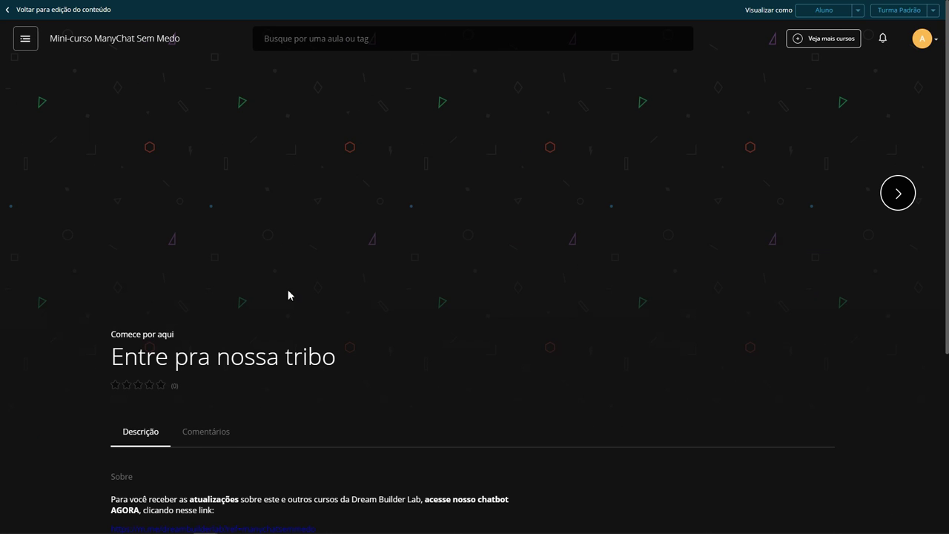
scroll(287, 296, "down", 2)
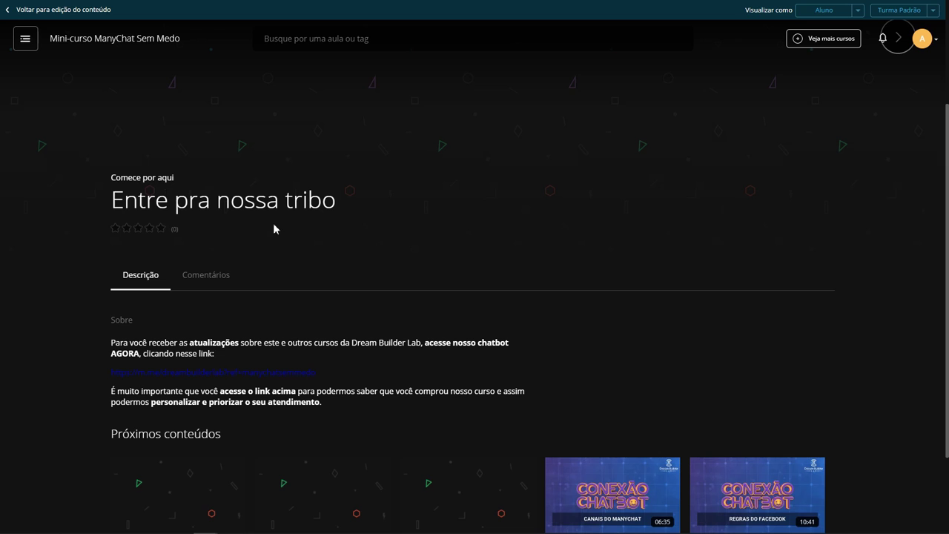
scroll(358, 371, "down", 2)
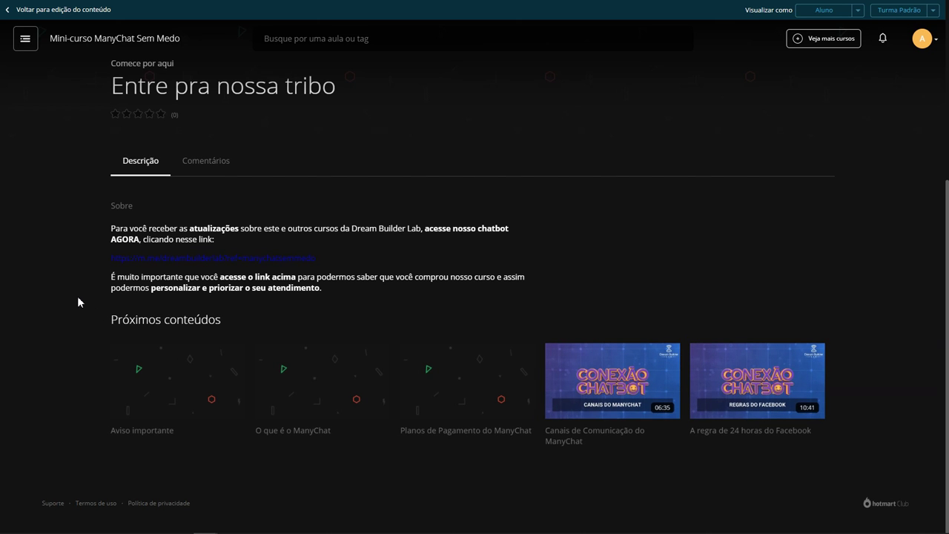
scroll(97, 243, "up", 4)
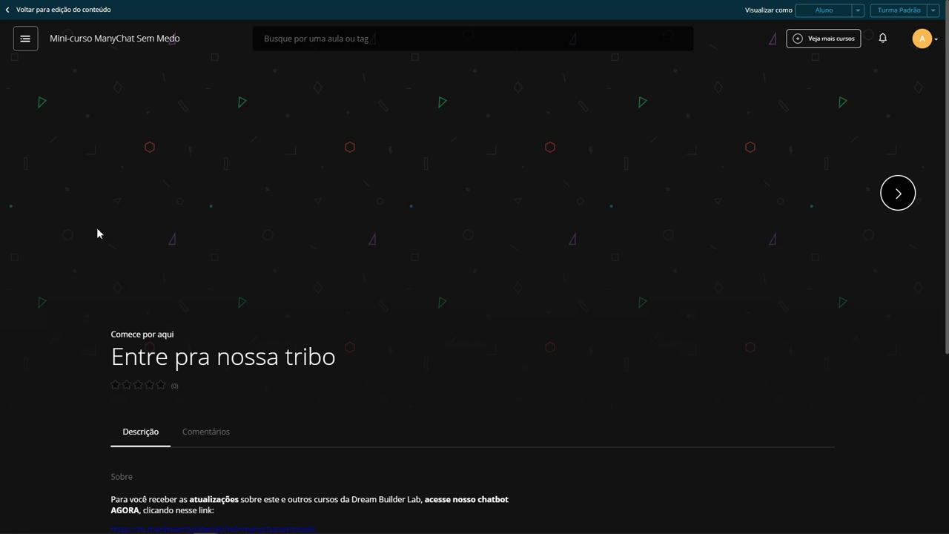
Check the module list in the student preview and view the lesson Canais de Comunicação do ManyChat
left_click(32, 45)
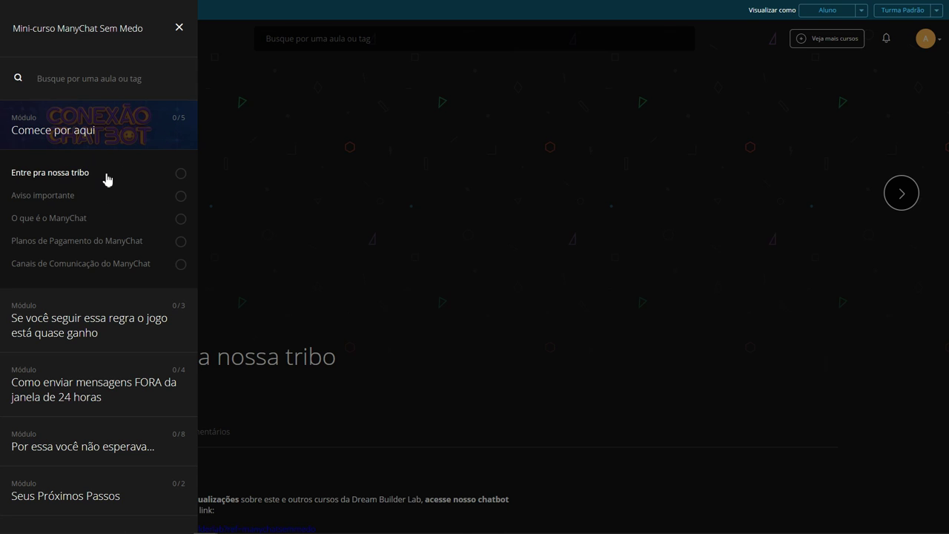
left_click(85, 263)
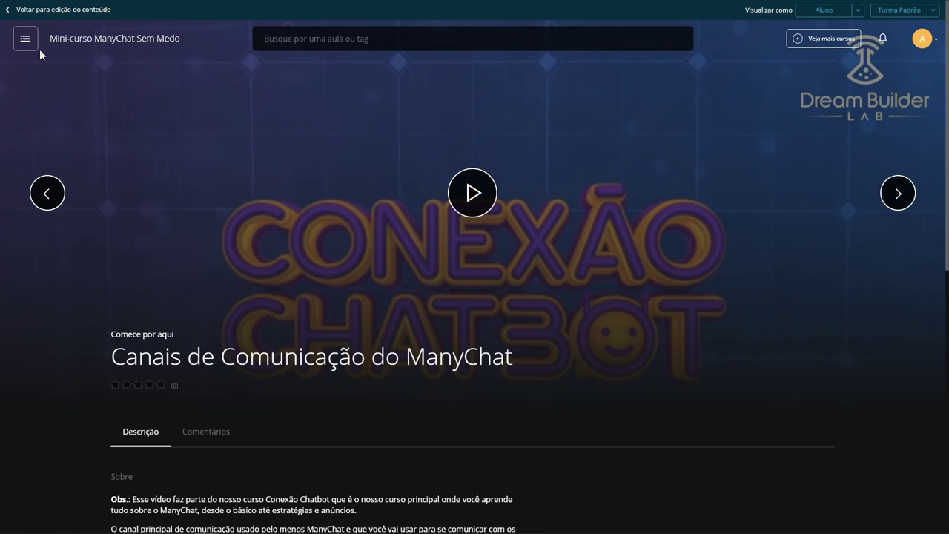
mouse_move(52, 188)
left_click(23, 39)
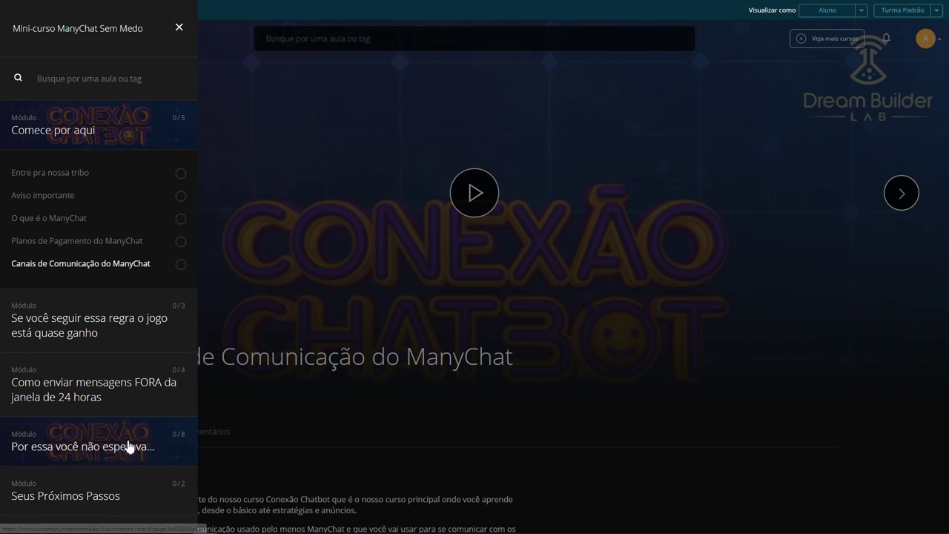
left_click(179, 29)
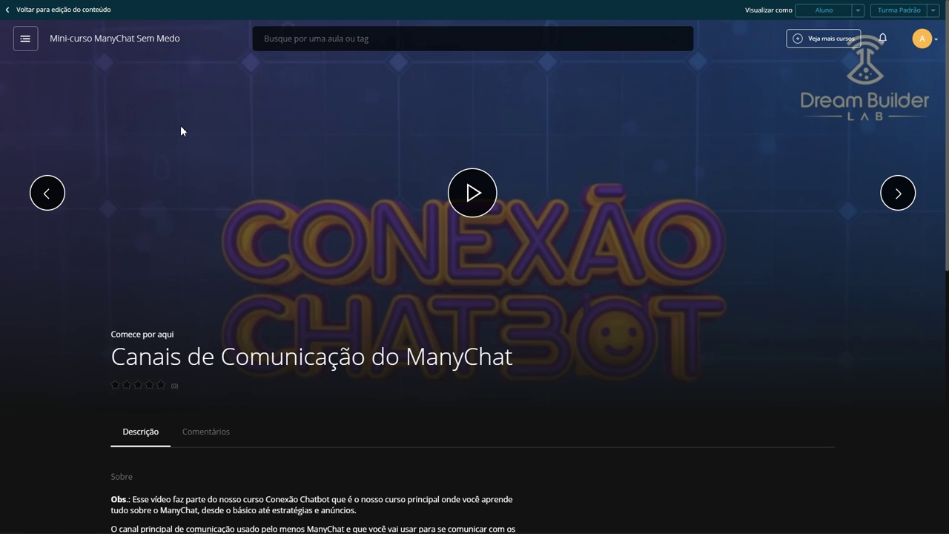
Finalize the product registration from its Painel, reviewing the key terms and accepting the Termos de Uso and Política de Privacidade
key("alt+Left")
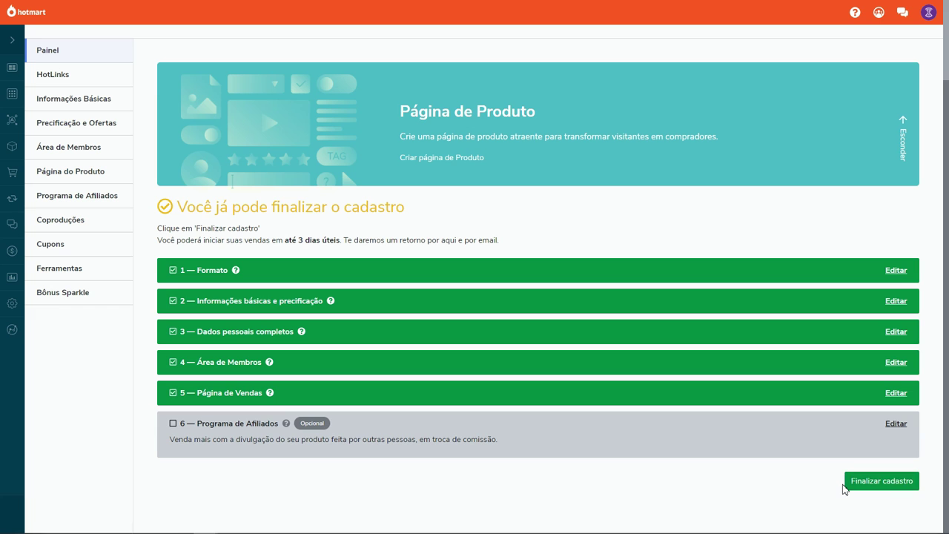
left_click(856, 482)
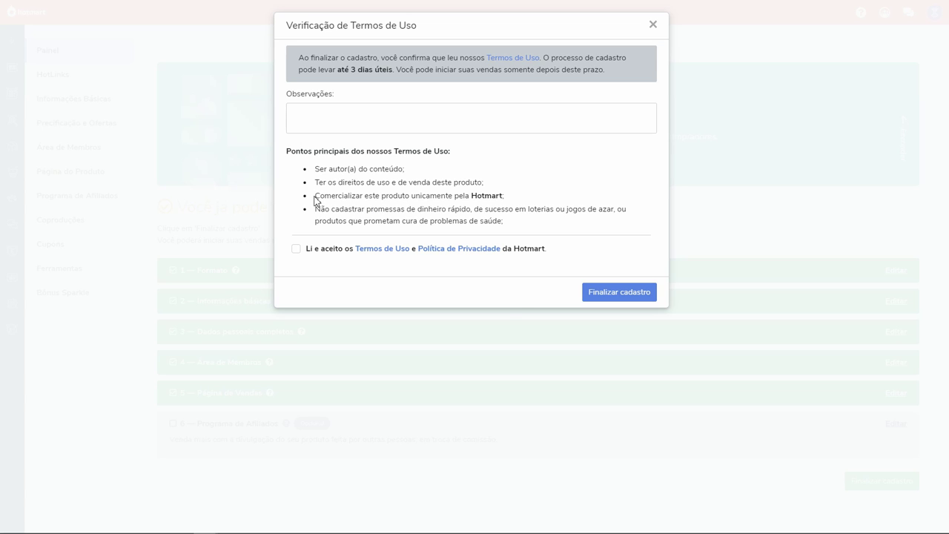
left_click_drag(315, 198, 507, 201)
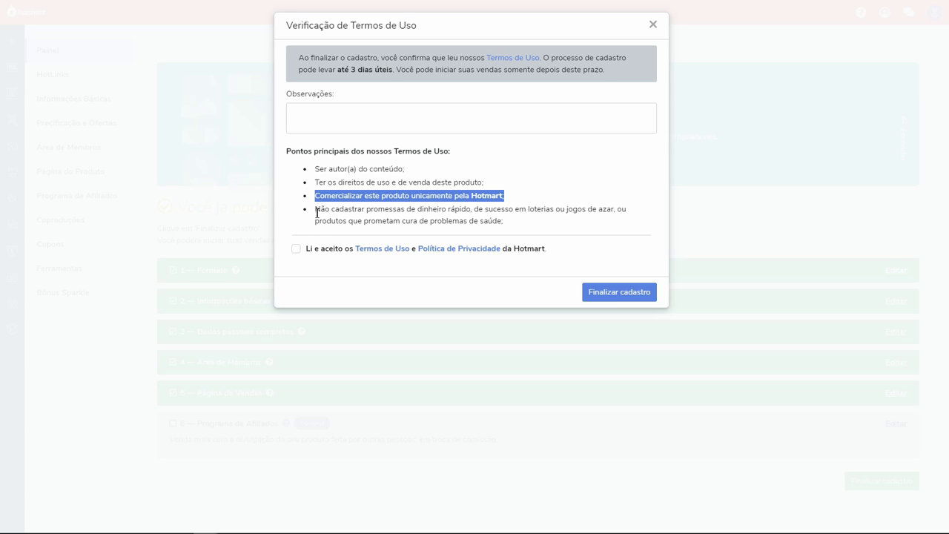
left_click_drag(316, 213, 519, 223)
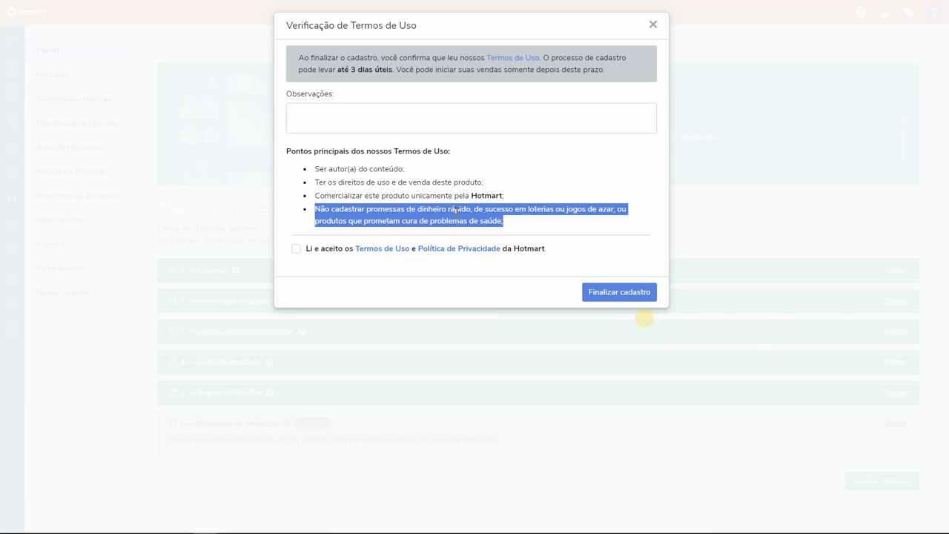
left_click(457, 211)
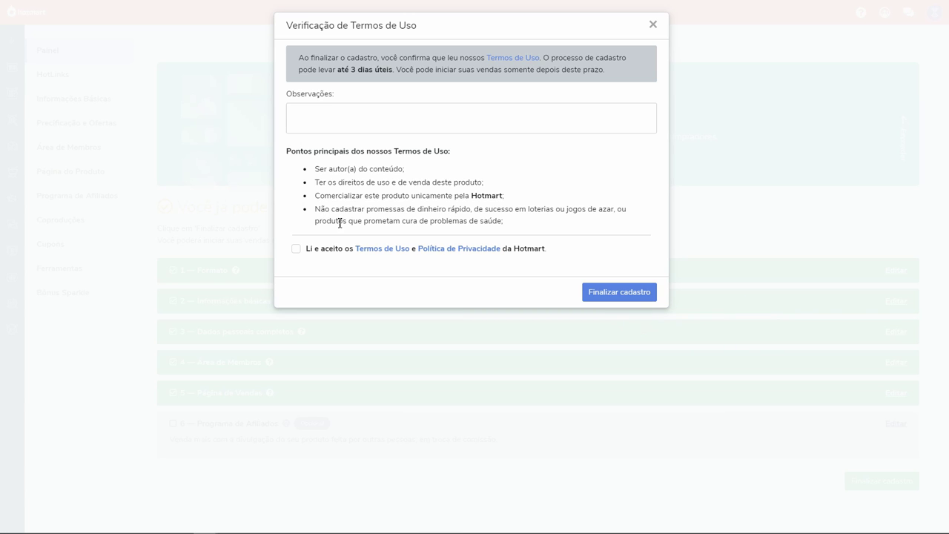
left_click(296, 249)
left_click(601, 294)
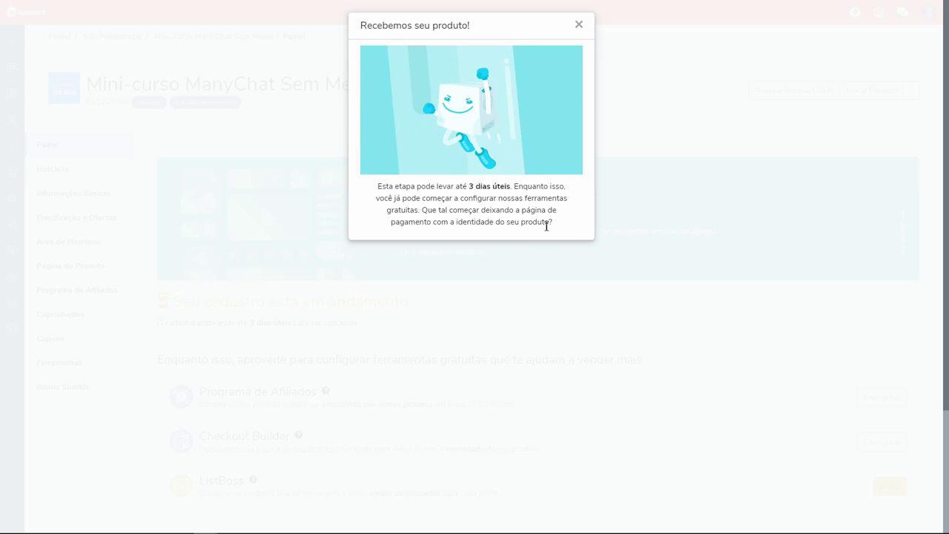
Dismiss the product receipt notice and look over the free tools on the Painel, from Programa de Afiliados to ListBoss
left_click(579, 30)
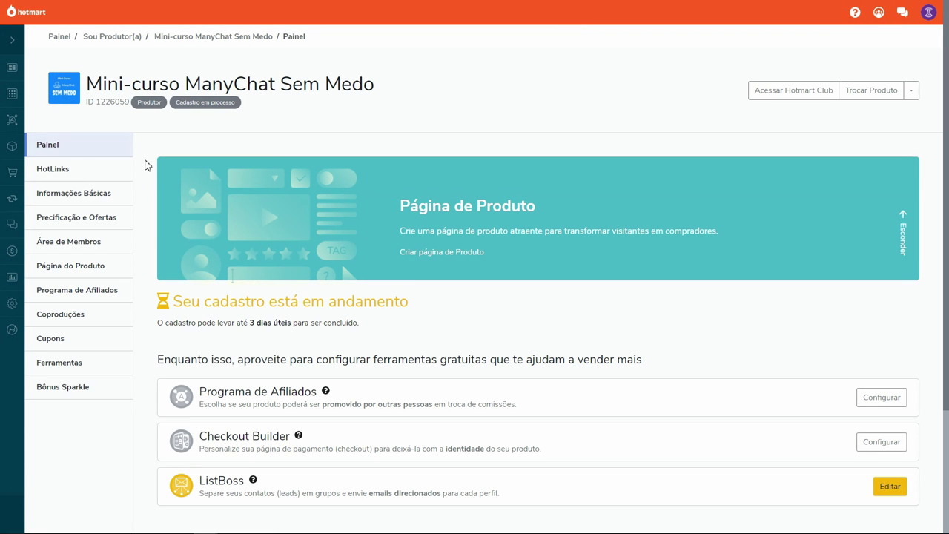
scroll(146, 217, "down", 2)
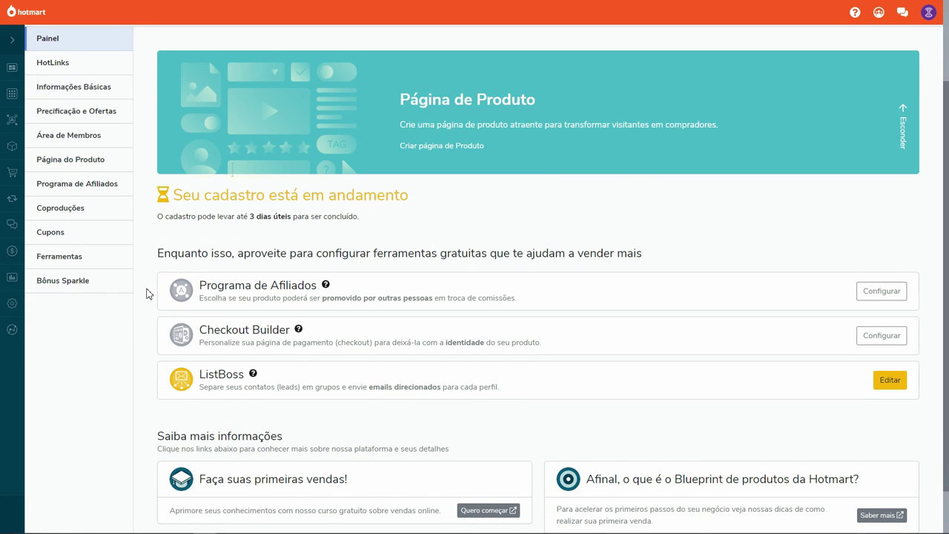
scroll(146, 293, "down", 1)
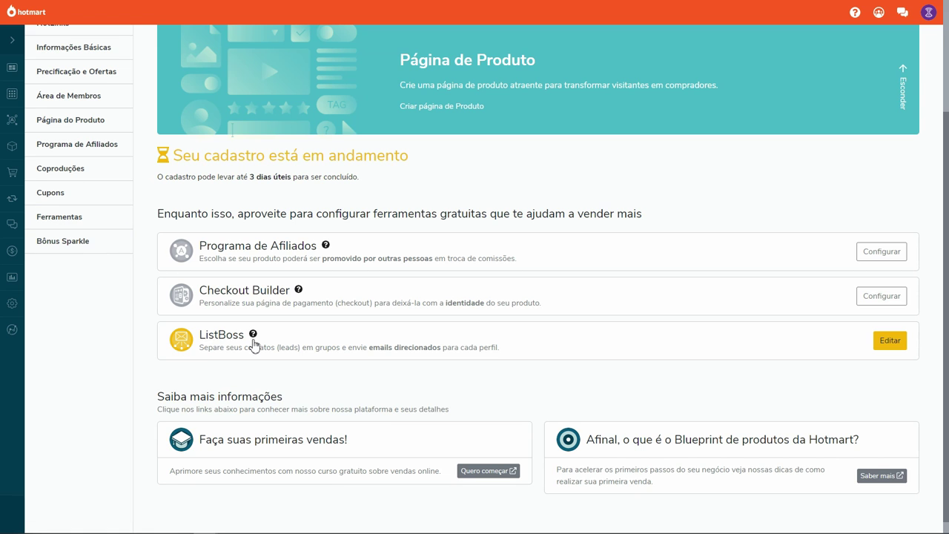
View the product's HotLinks and check the page that its Checkout link leads to
scroll(146, 302, "up", 1)
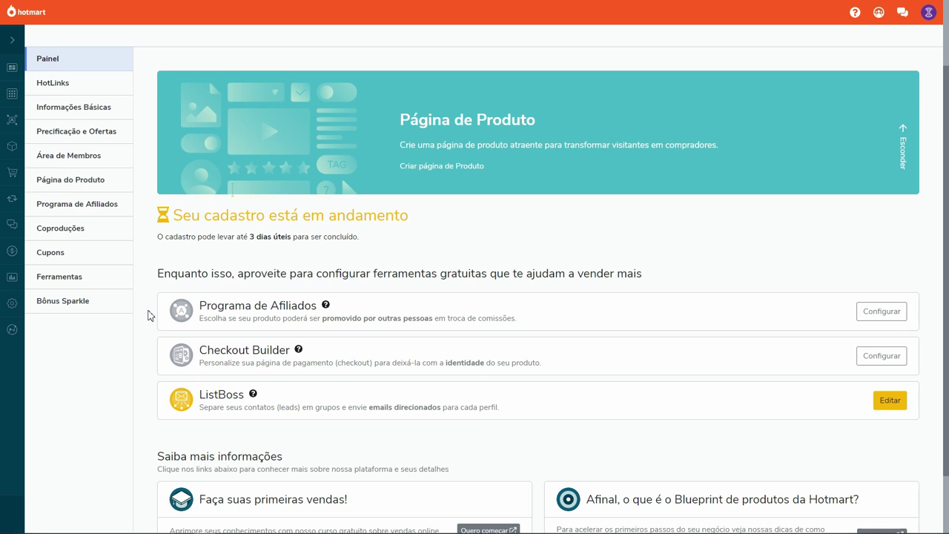
scroll(148, 315, "up", 1)
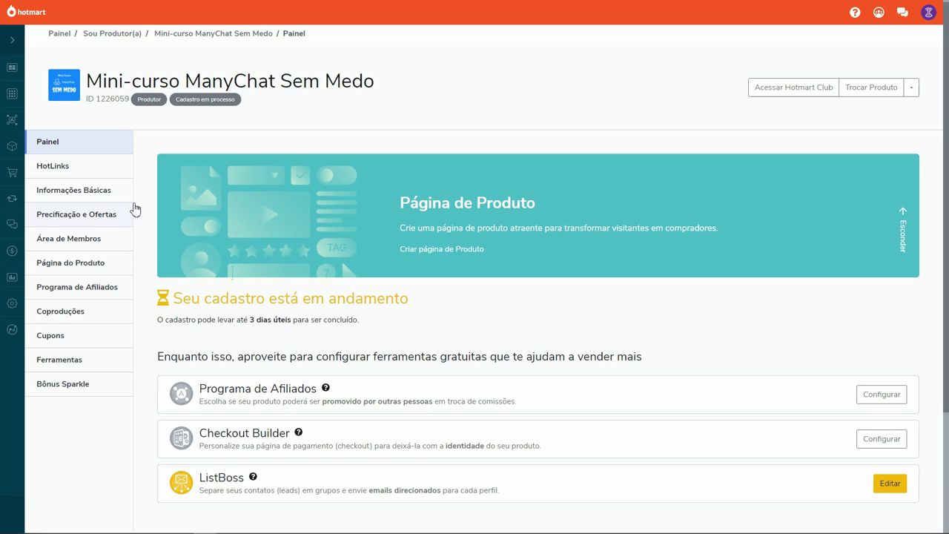
left_click(71, 171)
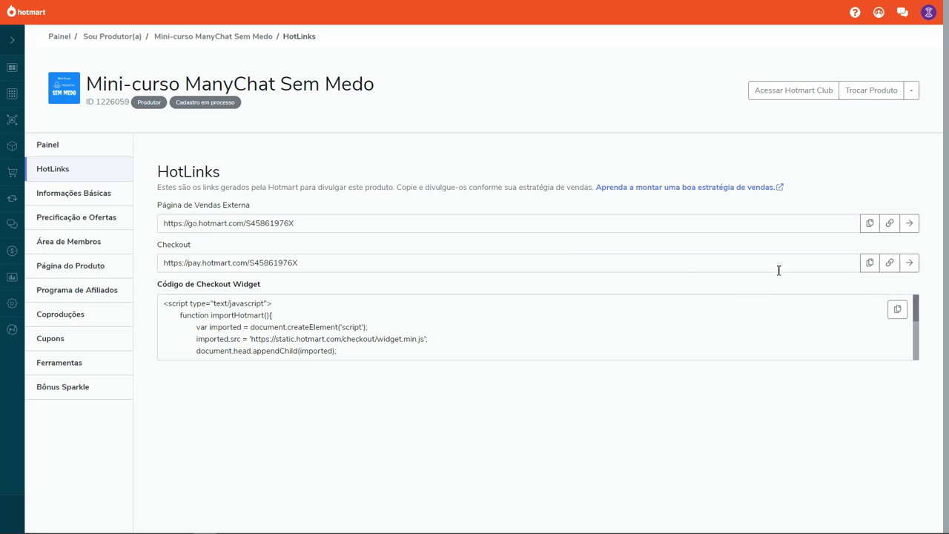
left_click(909, 264)
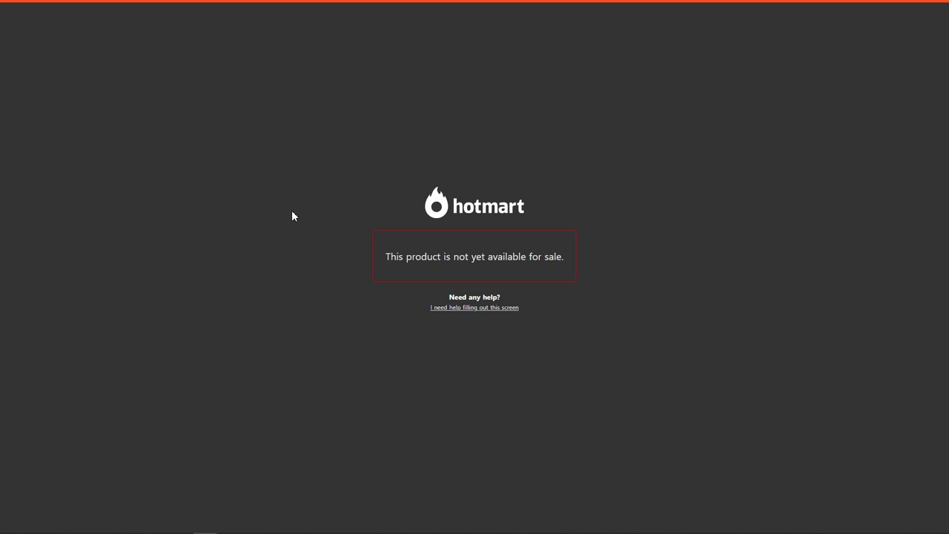
key("ctrl+w")
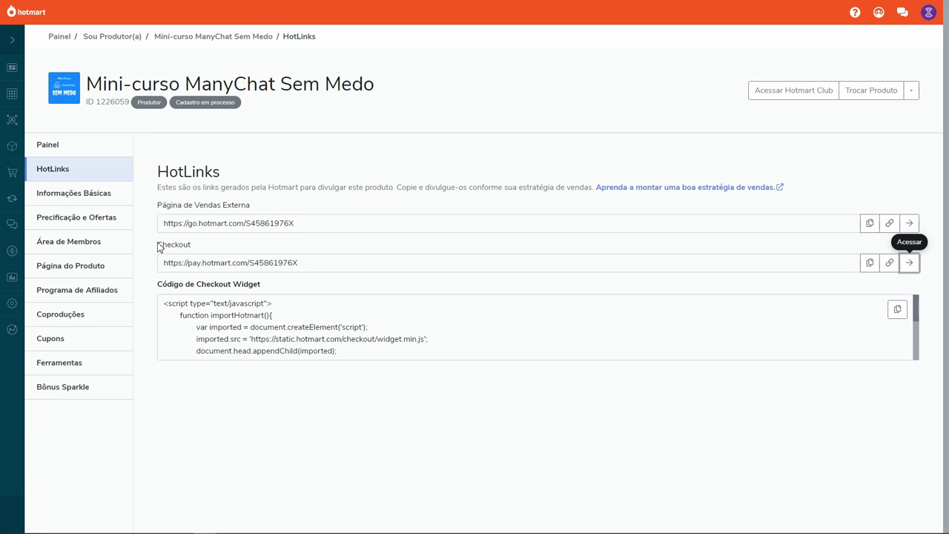
Open the Hotmart Checkout Builder from the Painel and look at creating a new draft checkout
left_click(64, 151)
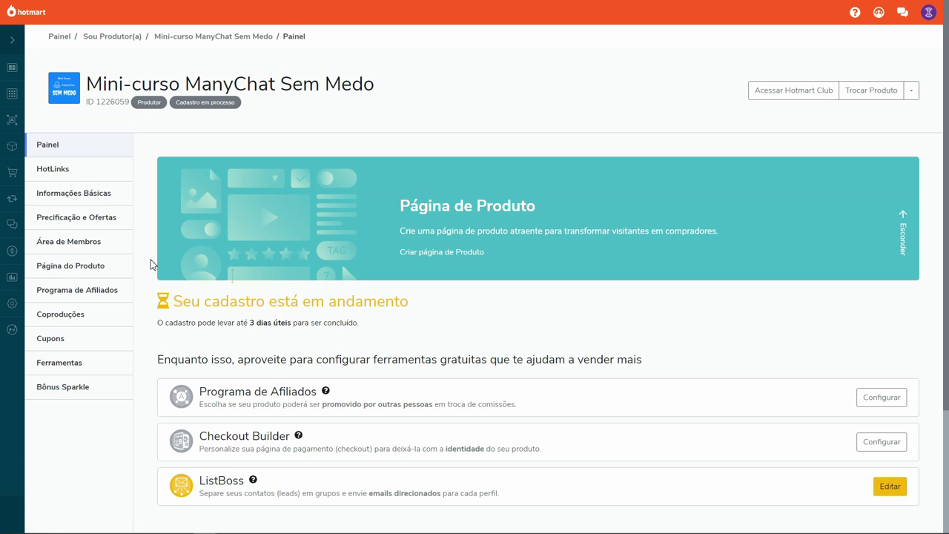
scroll(142, 294, "down", 2)
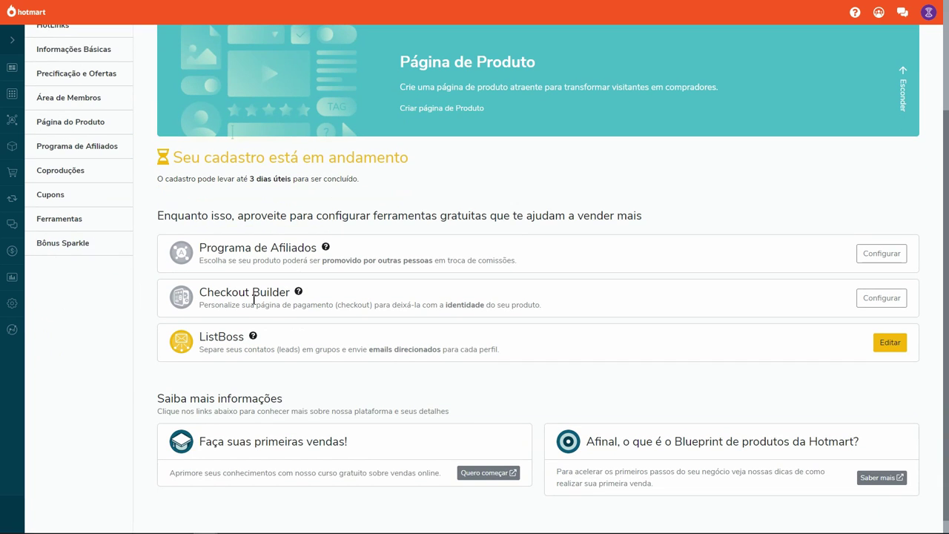
left_click(872, 303)
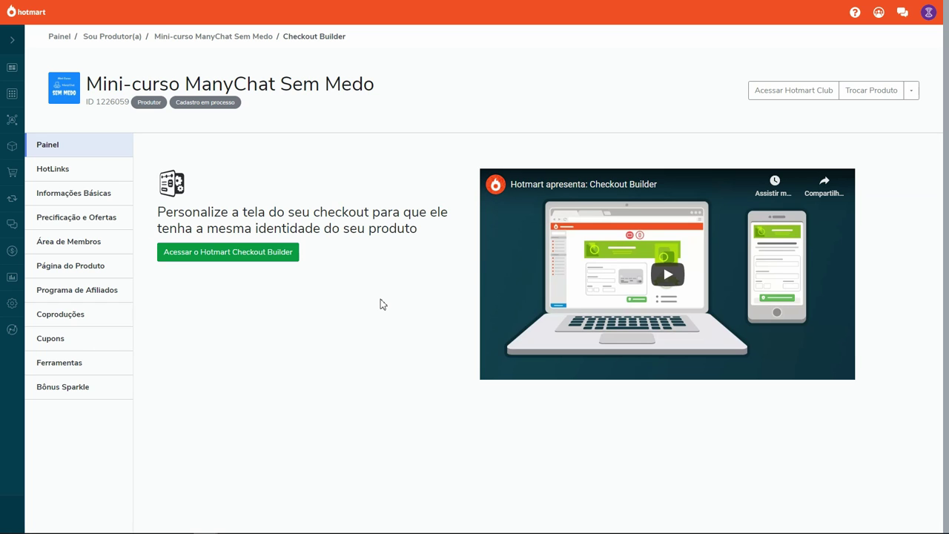
left_click(235, 256)
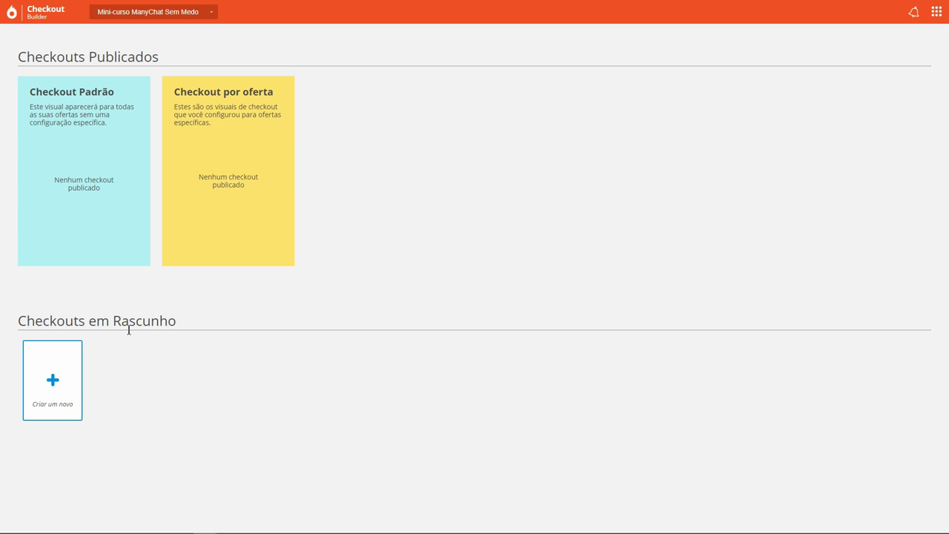
left_click(57, 384)
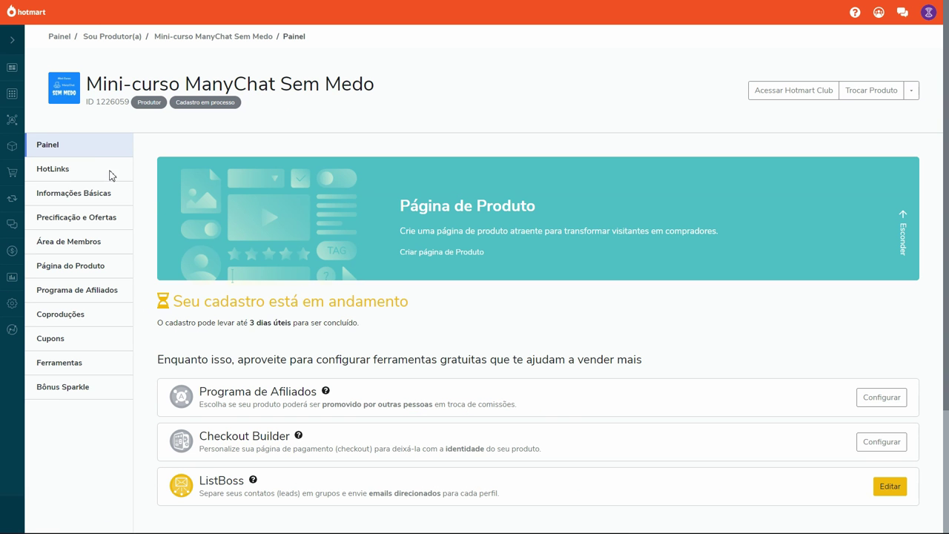
Look over the Página do Produto settings and preview the draft of the page
scroll(153, 242, "down", 2)
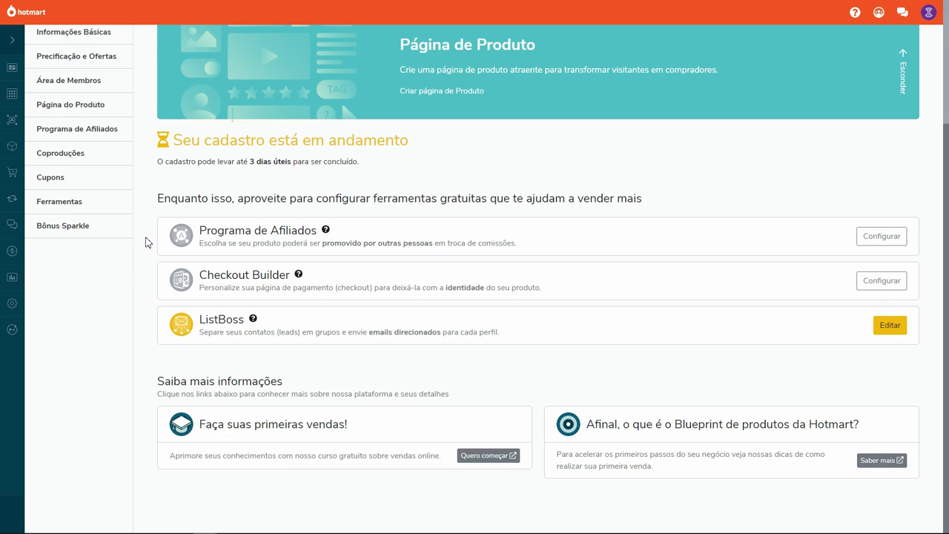
scroll(147, 242, "up", 2)
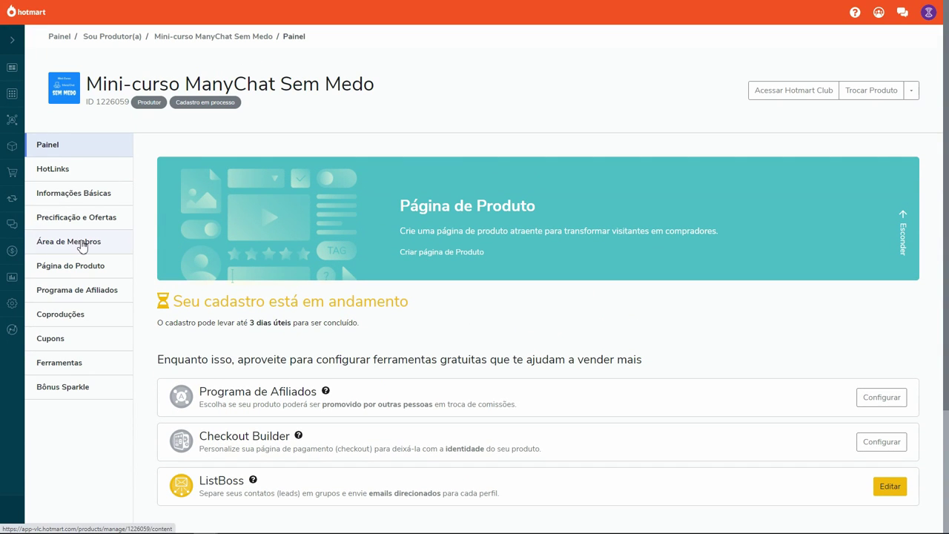
left_click(85, 267)
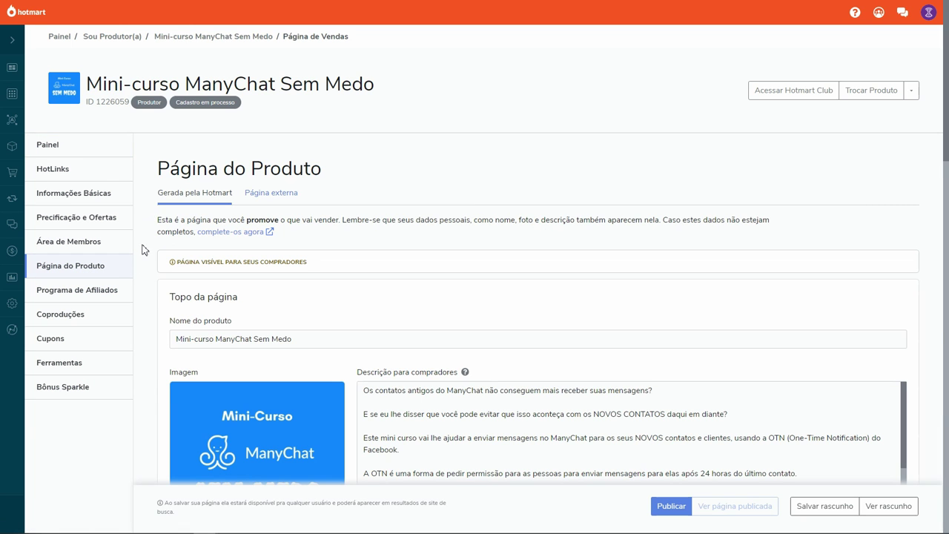
scroll(147, 292, "down", 1)
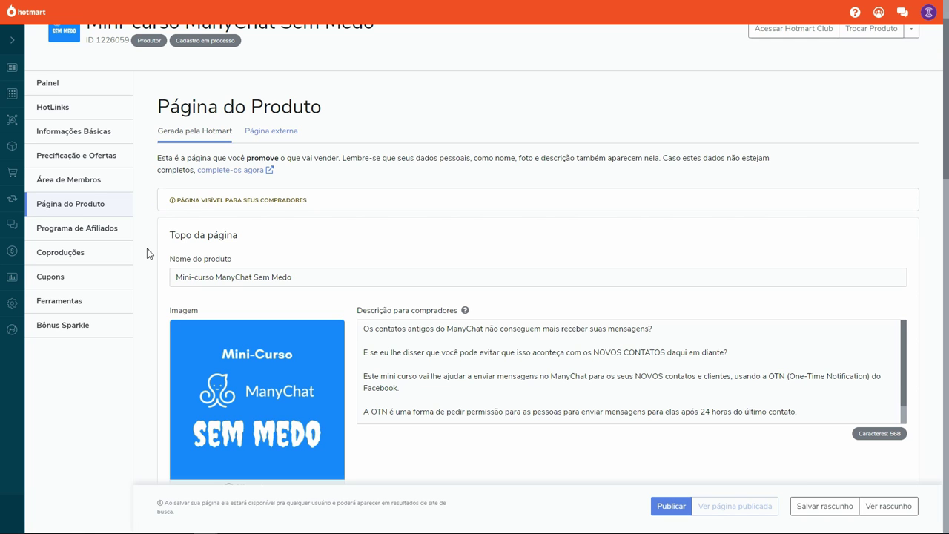
scroll(147, 254, "down", 2)
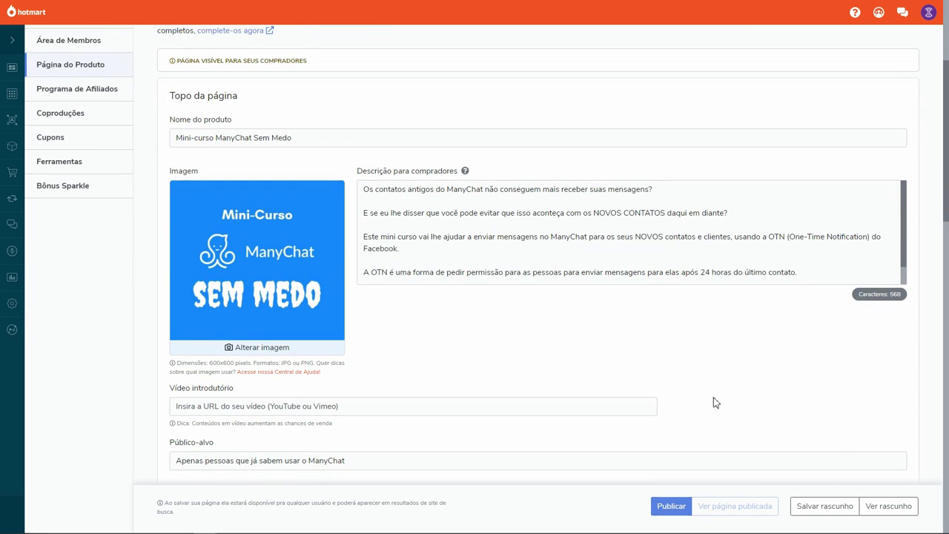
left_click(882, 507)
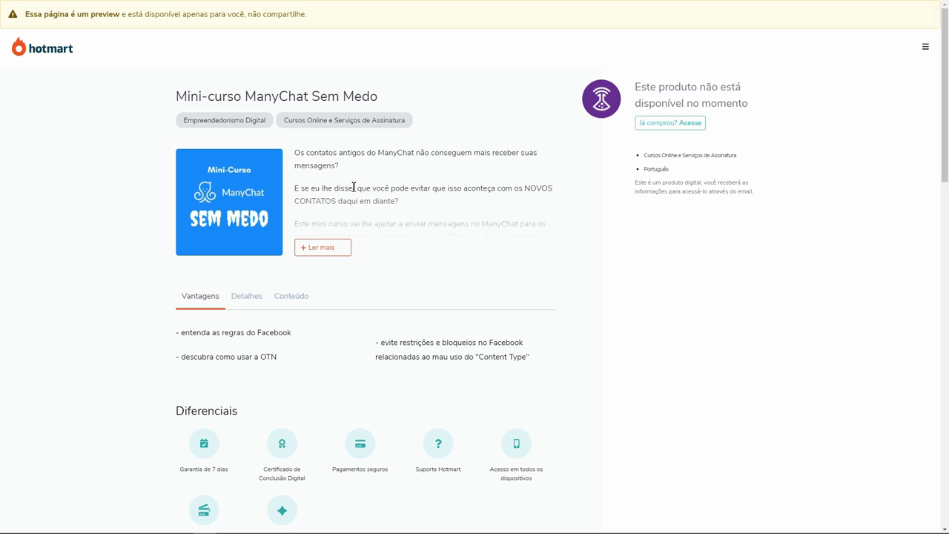
Expand and collapse the full description in the draft preview, and view its Detalhes and Conteúdo sections
left_click(333, 249)
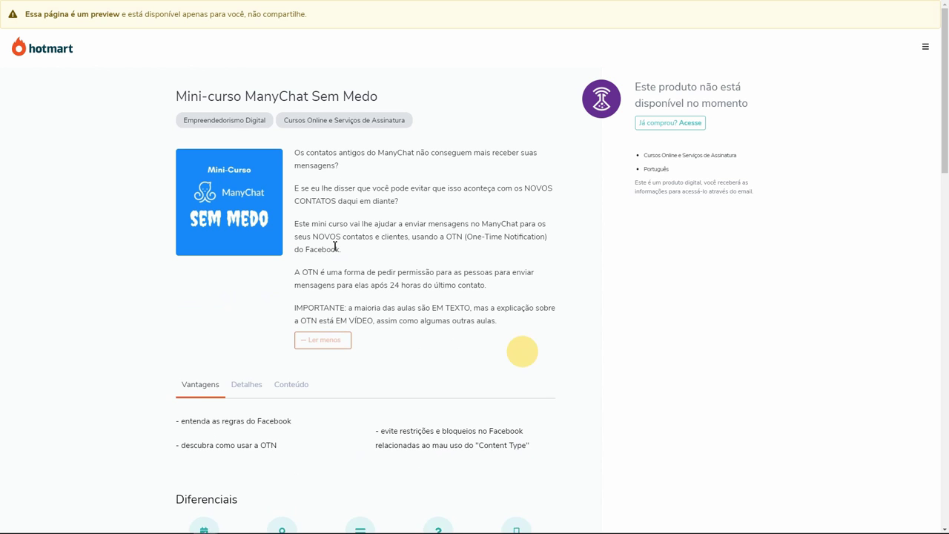
left_click(334, 348)
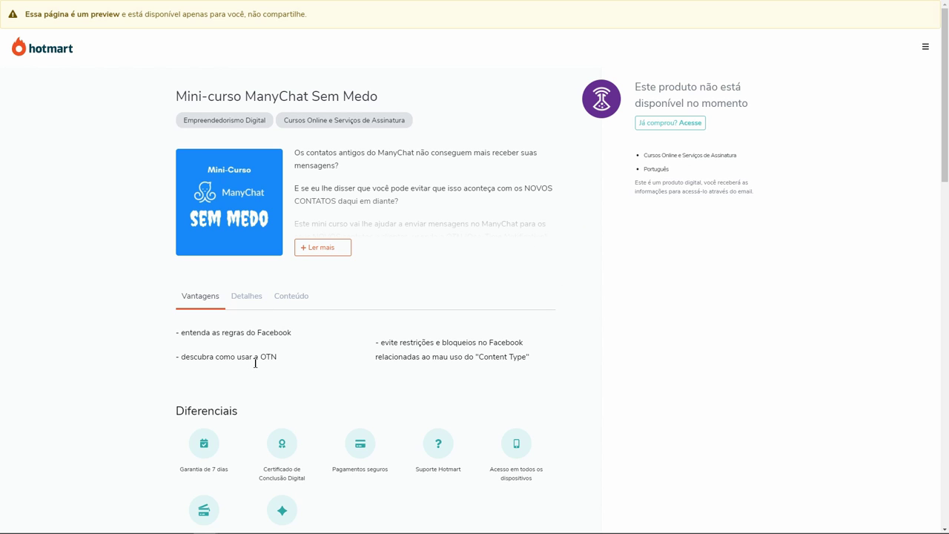
left_click(245, 304)
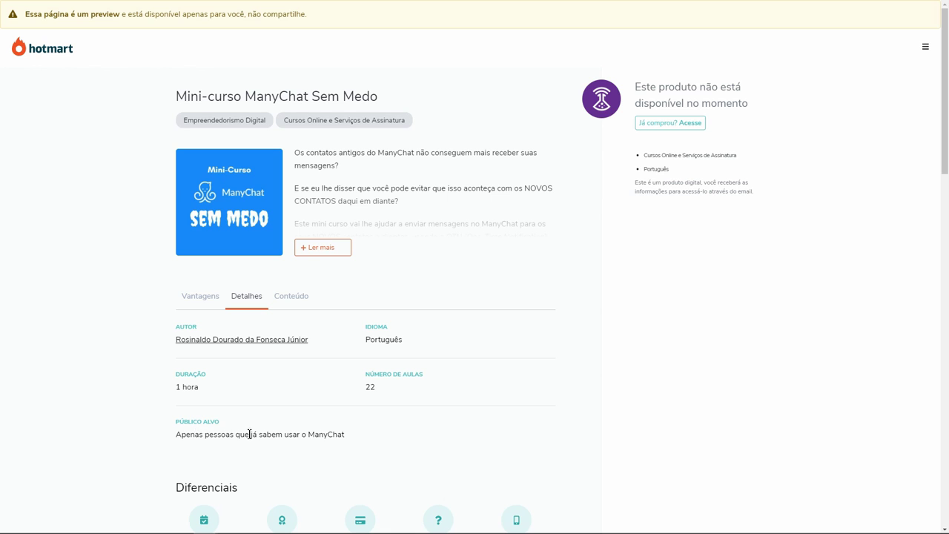
left_click(303, 298)
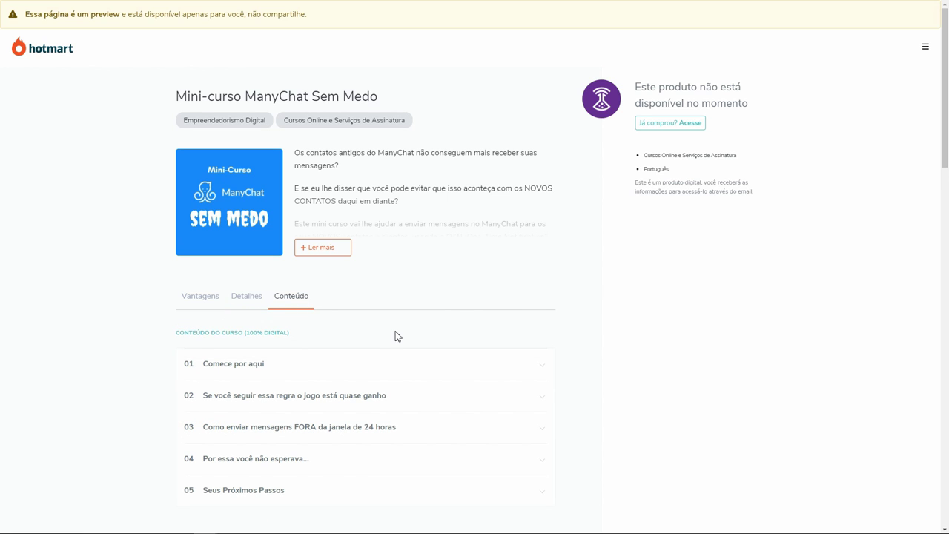
Check the lesson lists of the modules Comece por aqui and Se você seguir essa regra o jogo está quase ganho
scroll(601, 349, "down", 2)
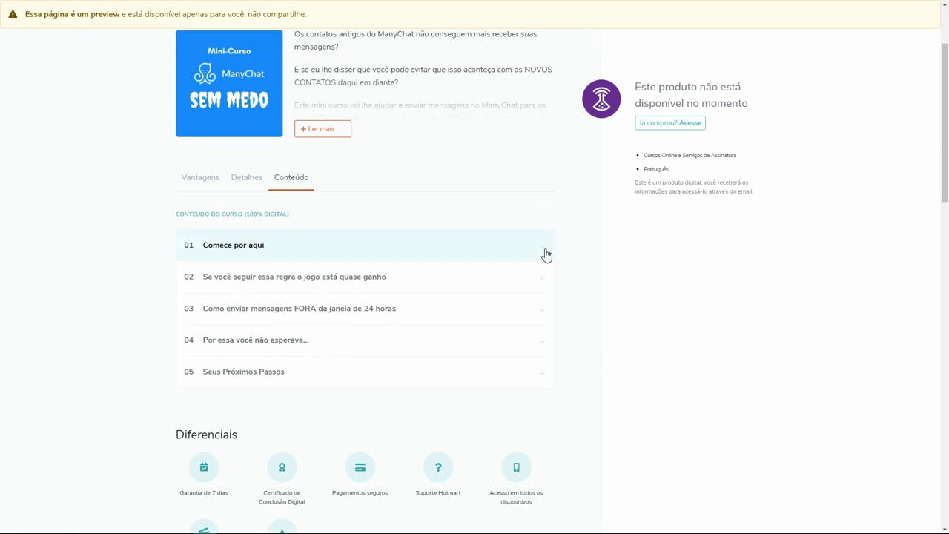
left_click(545, 254)
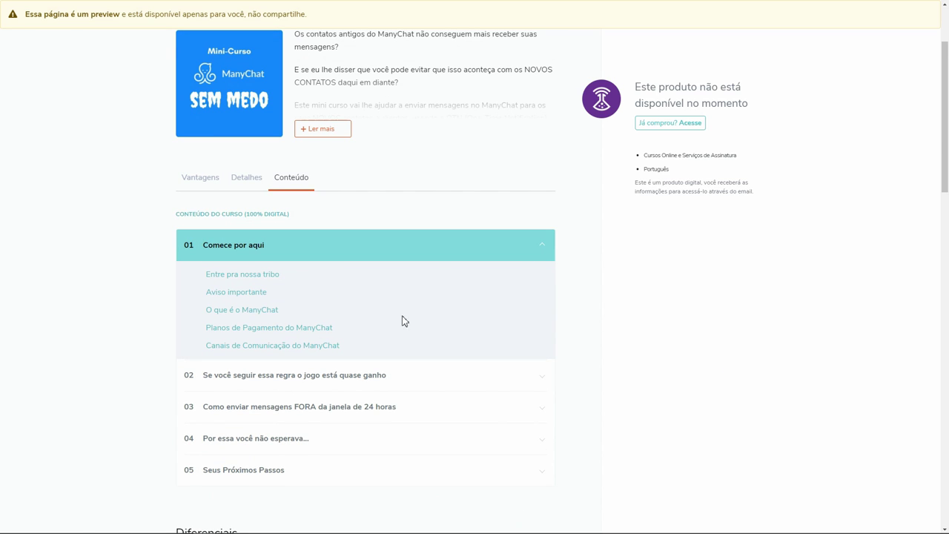
left_click(545, 249)
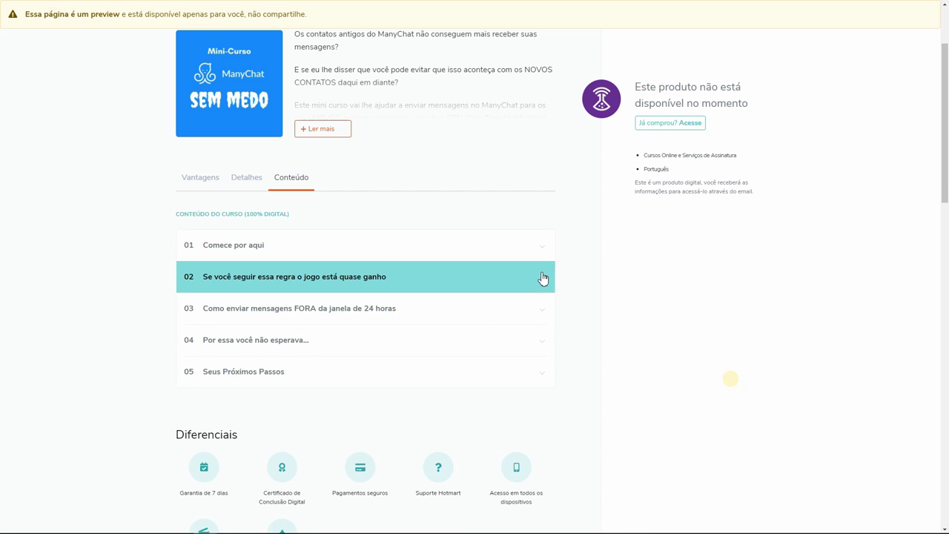
left_click(543, 278)
left_click(544, 278)
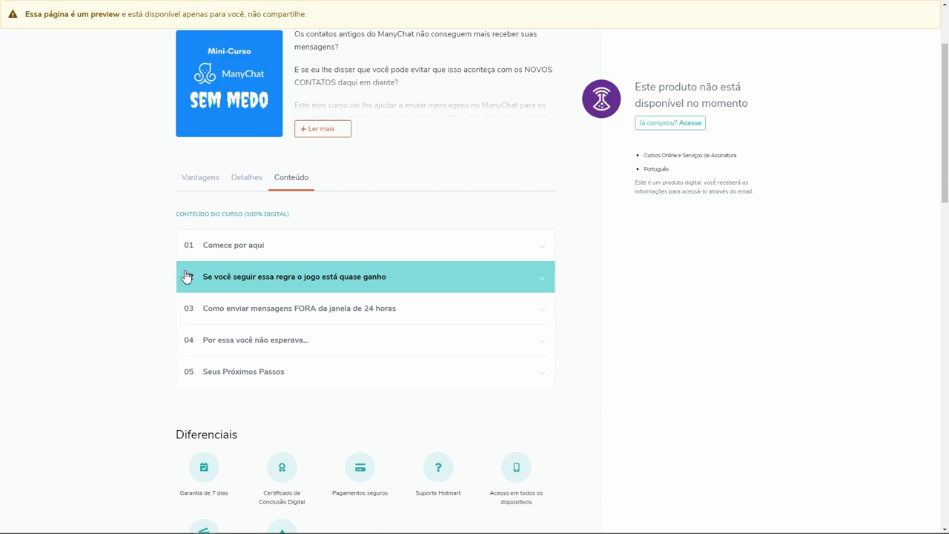
Examine the rest of the preview from Diferenciais to Dúvidas frequentes, and close it to return to the product page settings
scroll(146, 296, "down", 2)
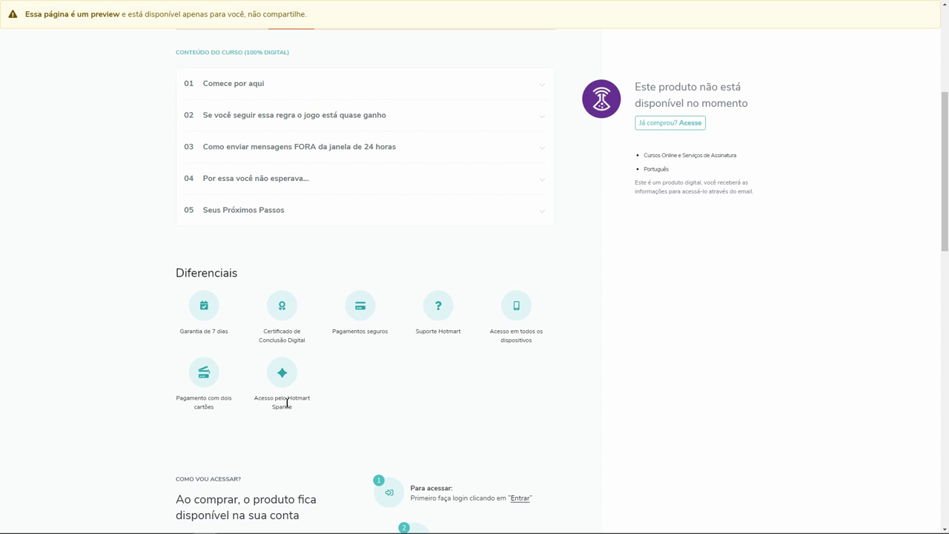
scroll(141, 361, "down", 2)
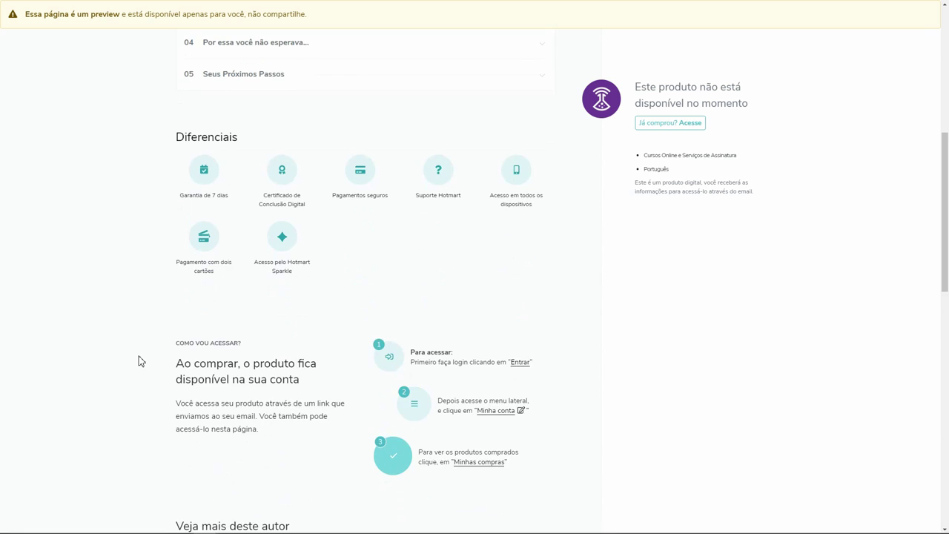
scroll(141, 361, "down", 3)
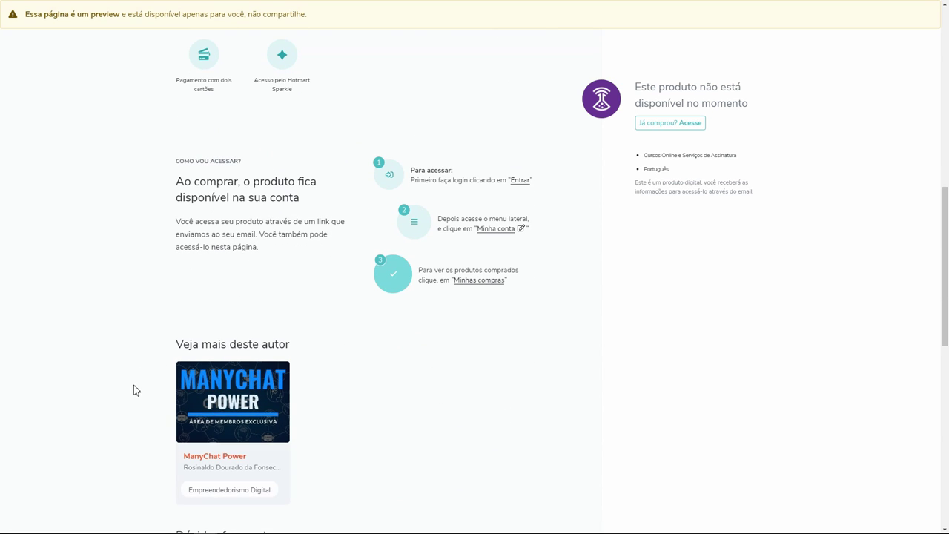
scroll(134, 363, "down", 1)
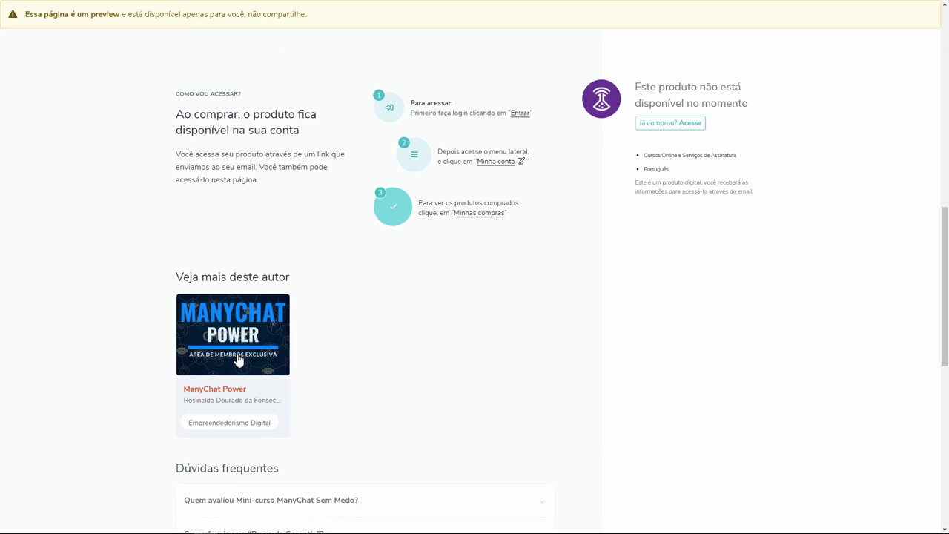
scroll(137, 340, "down", 1)
scroll(138, 340, "down", 3)
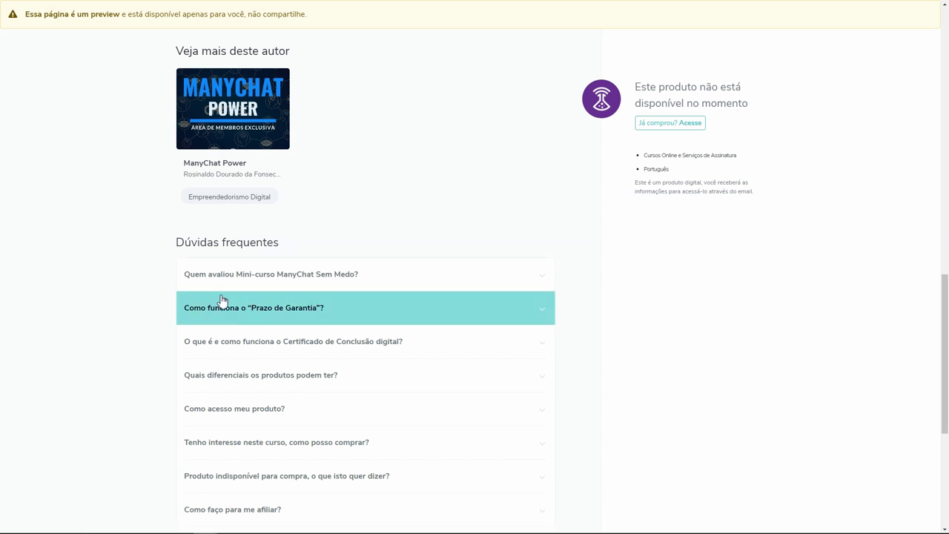
scroll(136, 295, "down", 2)
scroll(135, 295, "down", 2)
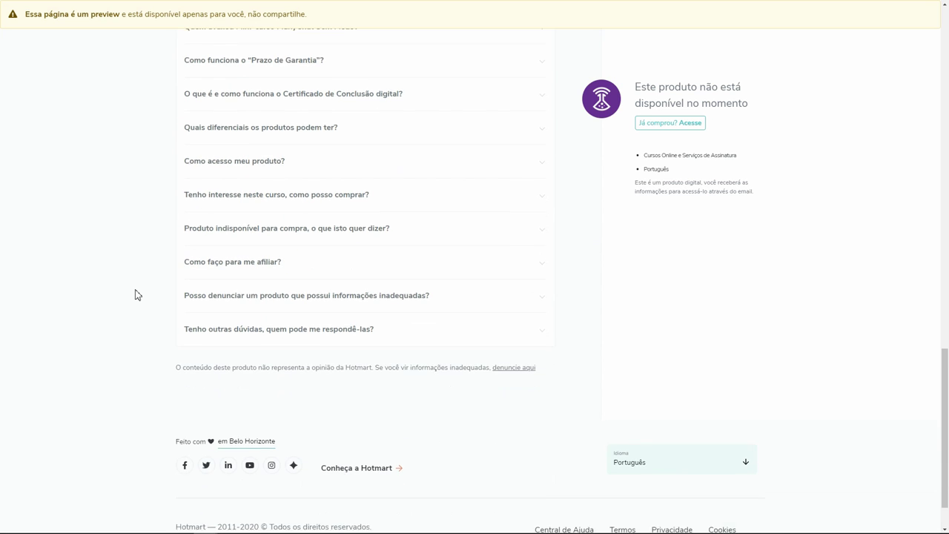
scroll(126, 215, "up", 4)
scroll(127, 214, "up", 1)
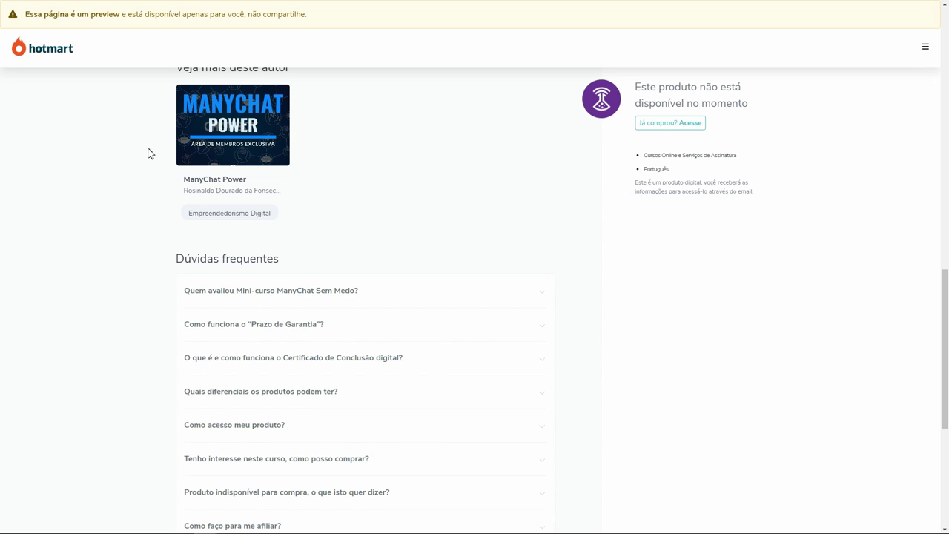
scroll(148, 153, "up", 10)
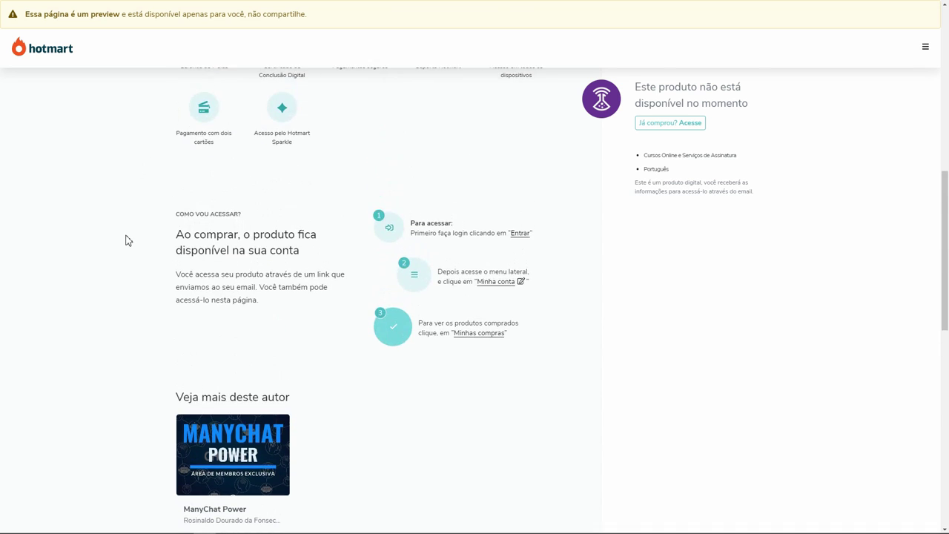
scroll(126, 240, "up", 2)
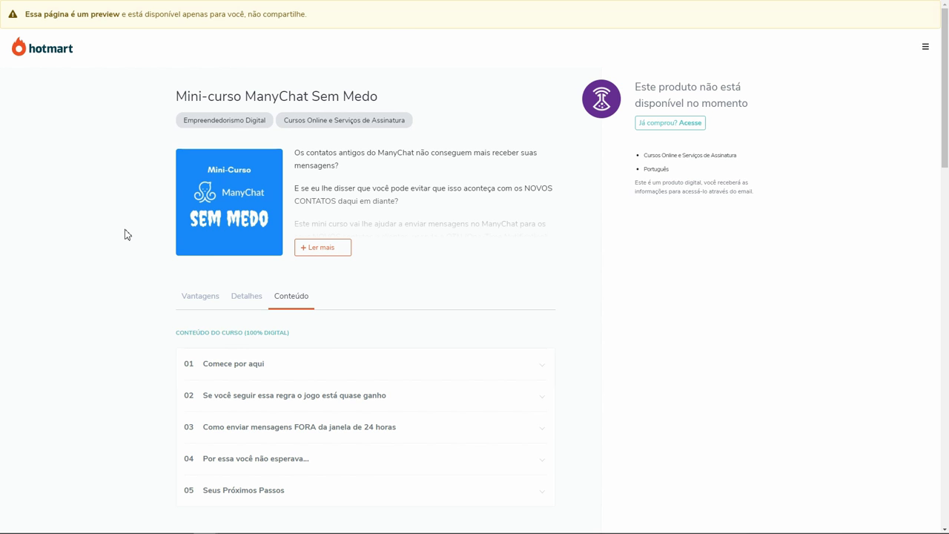
key("ctrl+w")
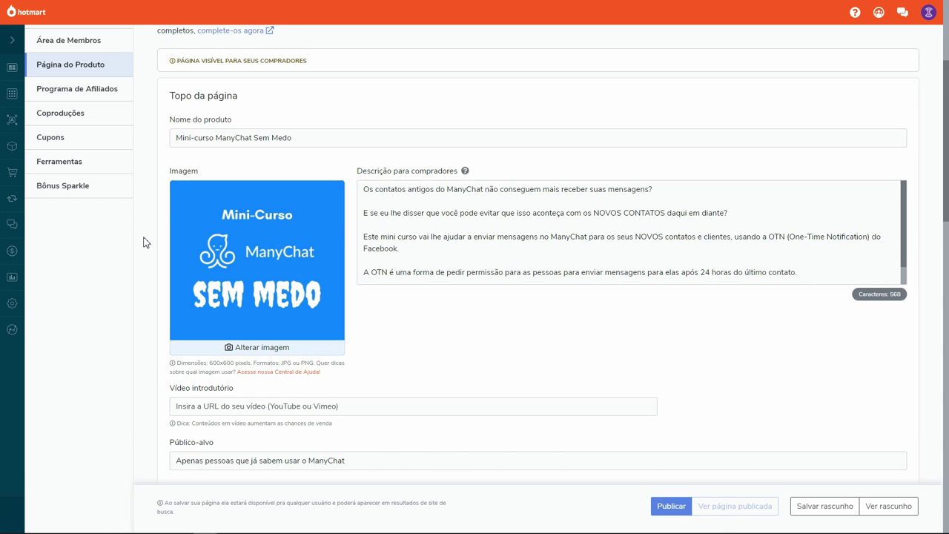
scroll(146, 242, "up", 3)
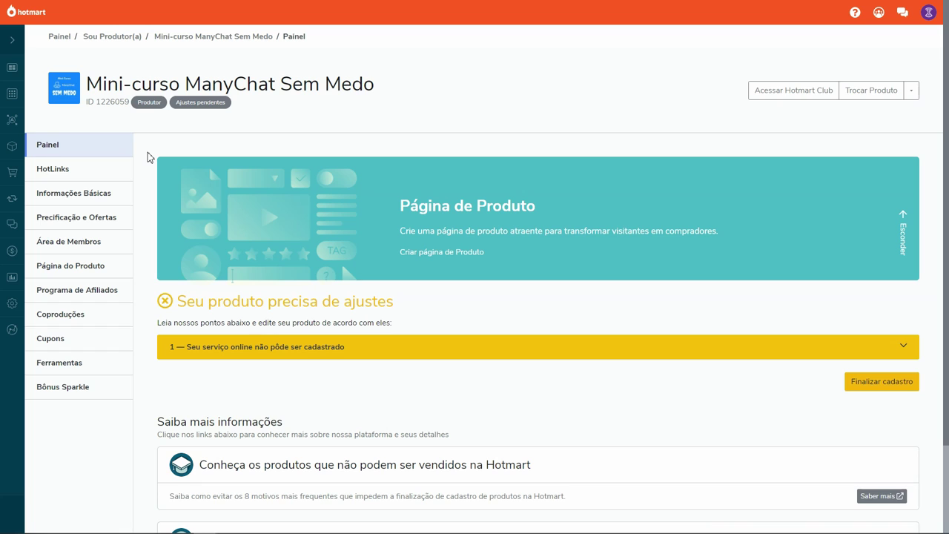
Copy the product's ID from its Painel, switch to the Hotmart support site, and sign in to the account there
double_click(110, 102)
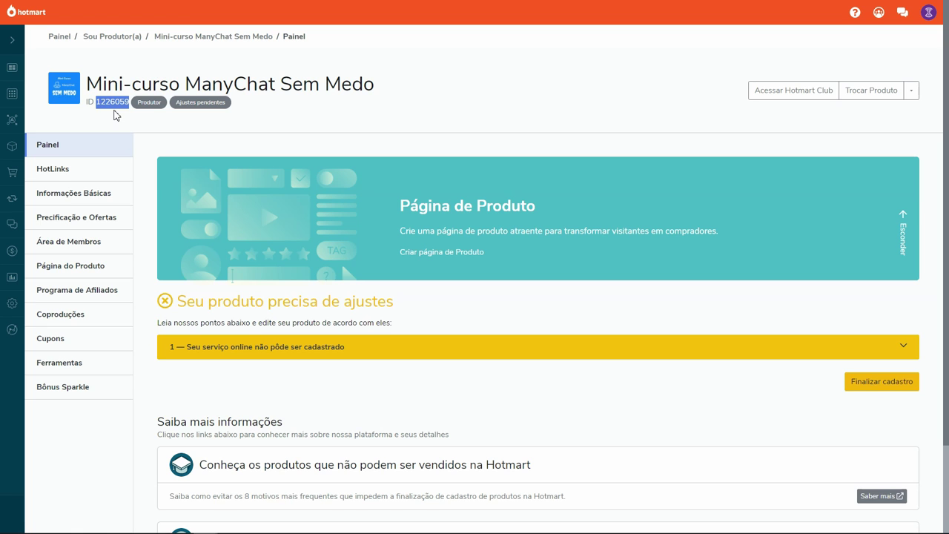
key("ctrl+Tab")
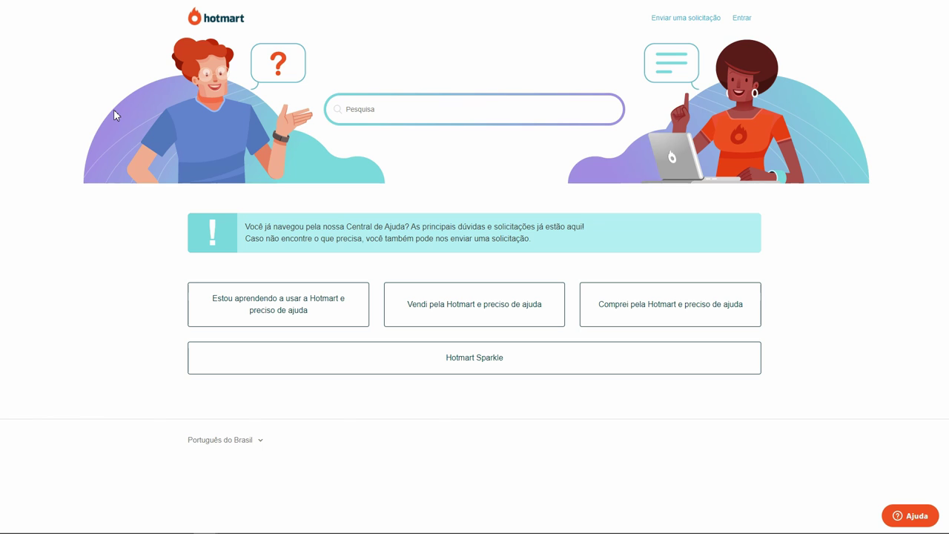
key("F11")
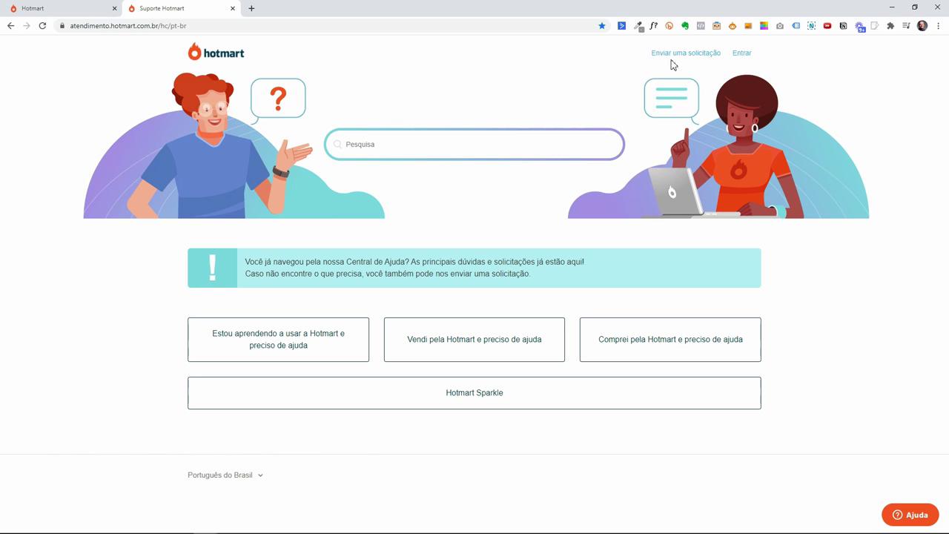
left_click(741, 55)
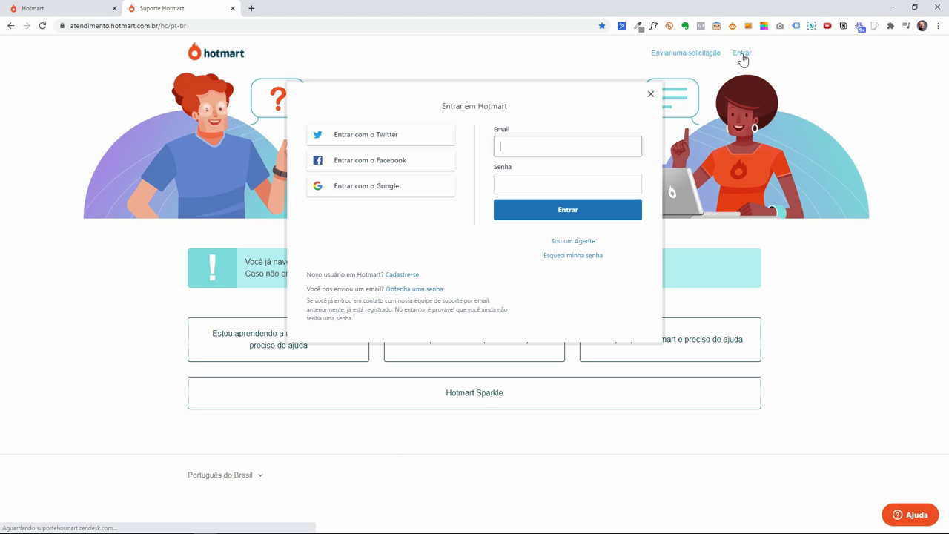
left_click(548, 147)
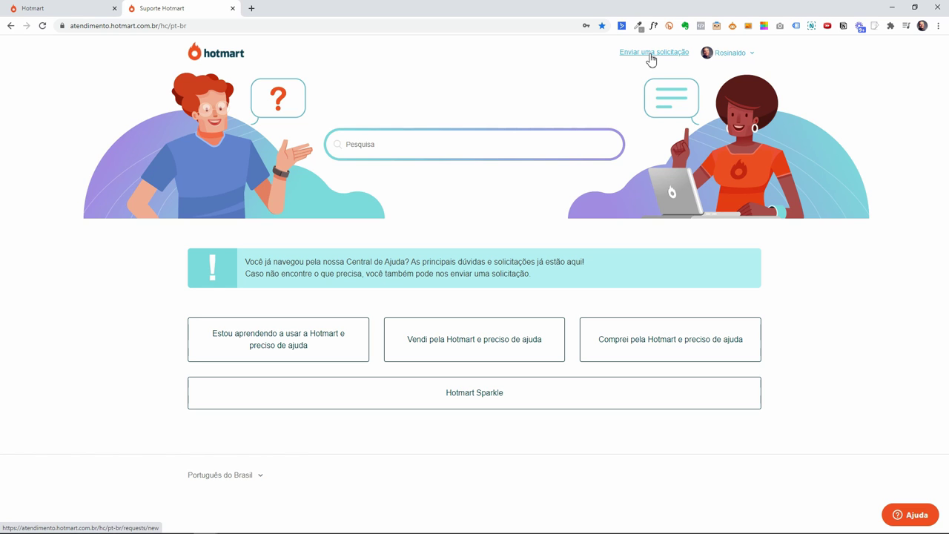
key("F11")
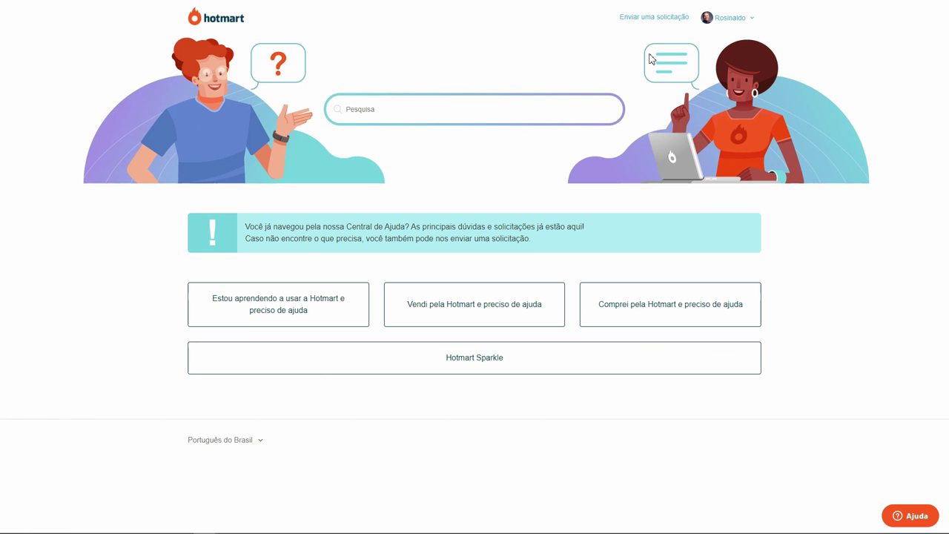
Start a new support request and set its type to Sou Produtor(a) ou Coprodutor(a)
left_click(630, 24)
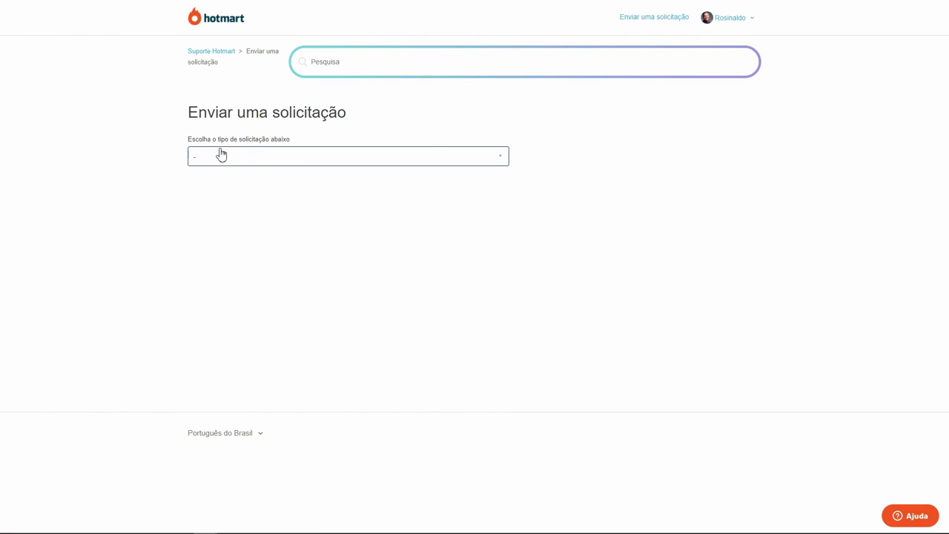
left_click(495, 159)
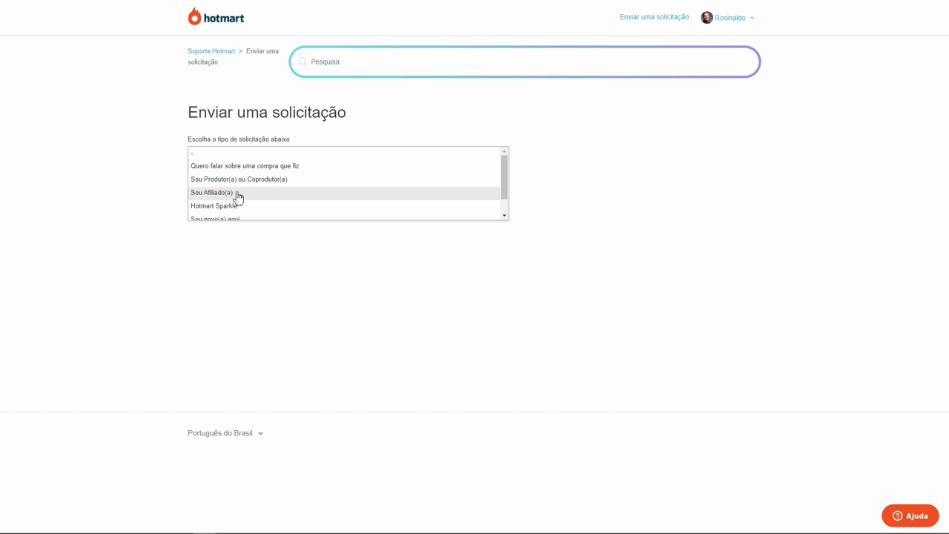
scroll(248, 197, "down", 1)
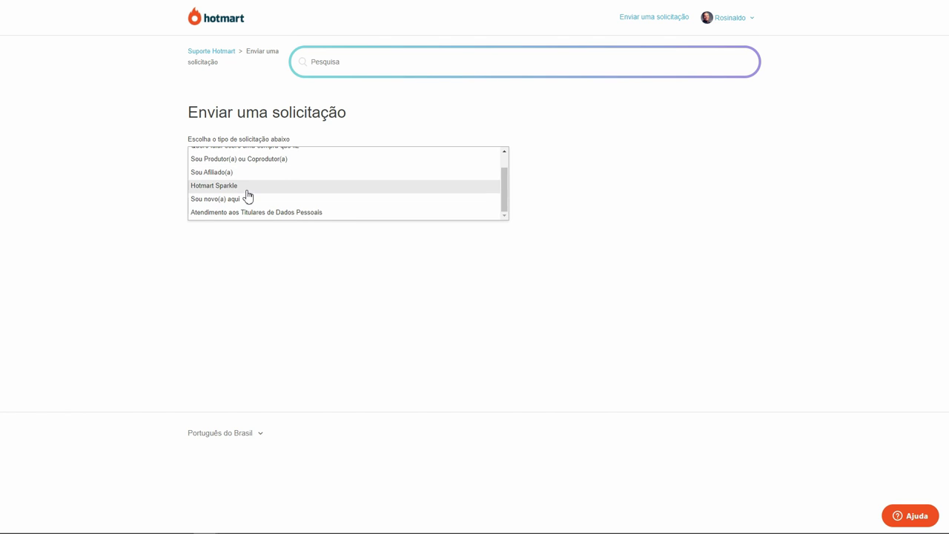
scroll(247, 194, "up", 1)
scroll(239, 190, "down", 1)
scroll(255, 190, "up", 1)
scroll(256, 190, "down", 1)
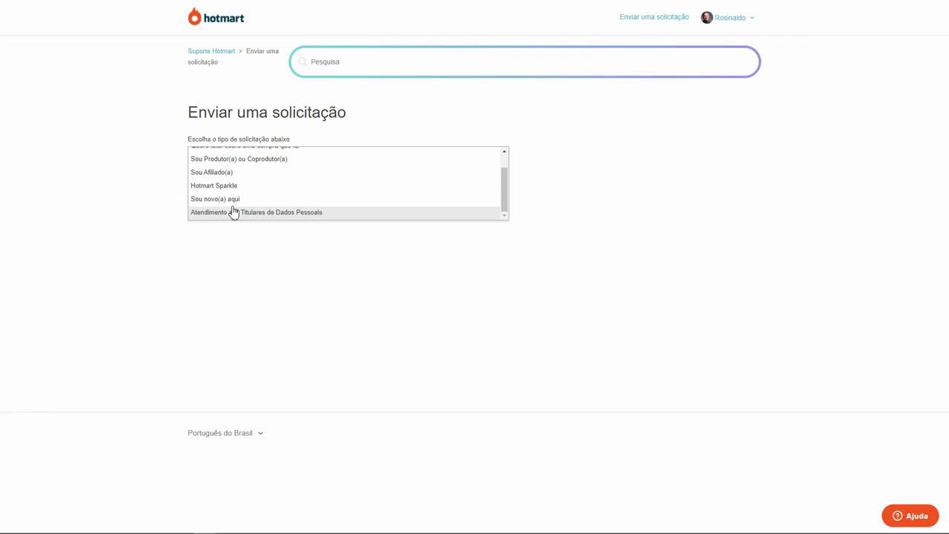
scroll(268, 204, "up", 2)
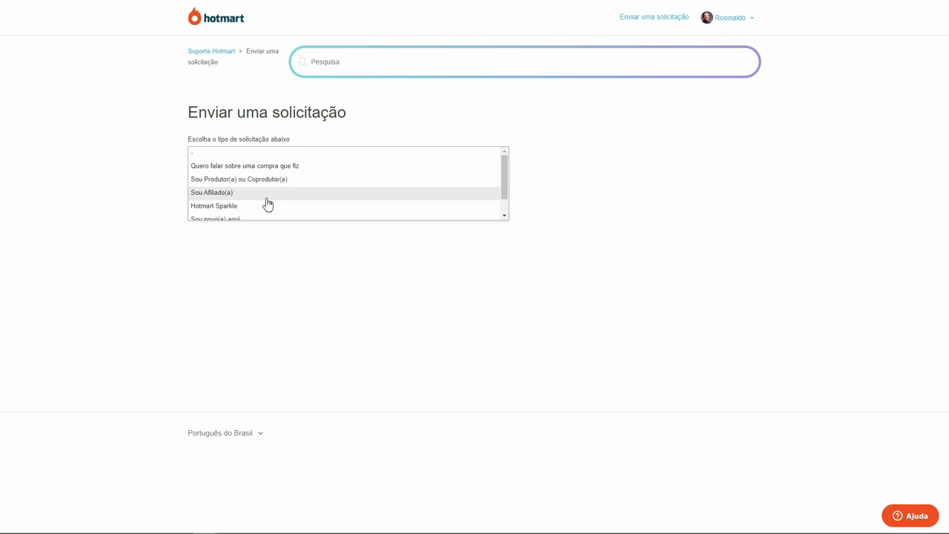
left_click(229, 180)
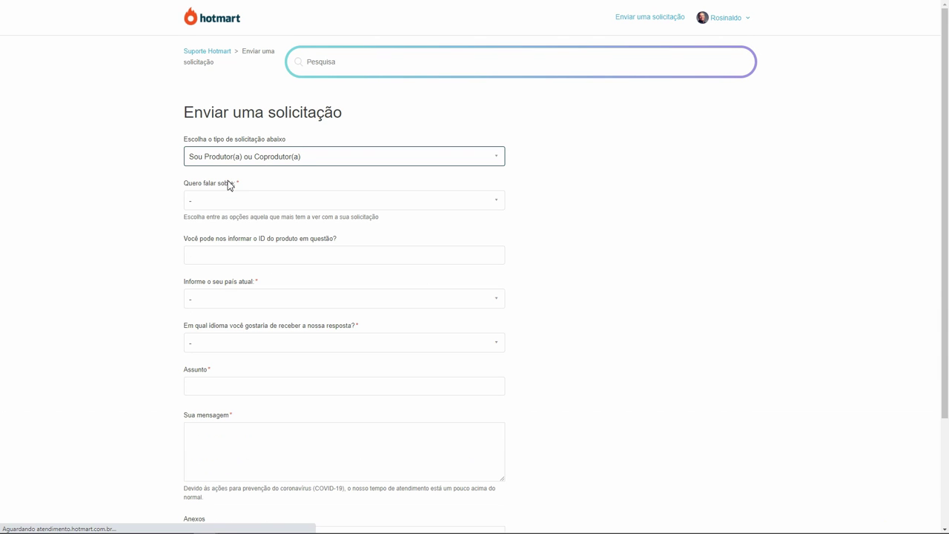
Set the request topic to Revisão de produto and enter the product ID 1226059
left_click(480, 202)
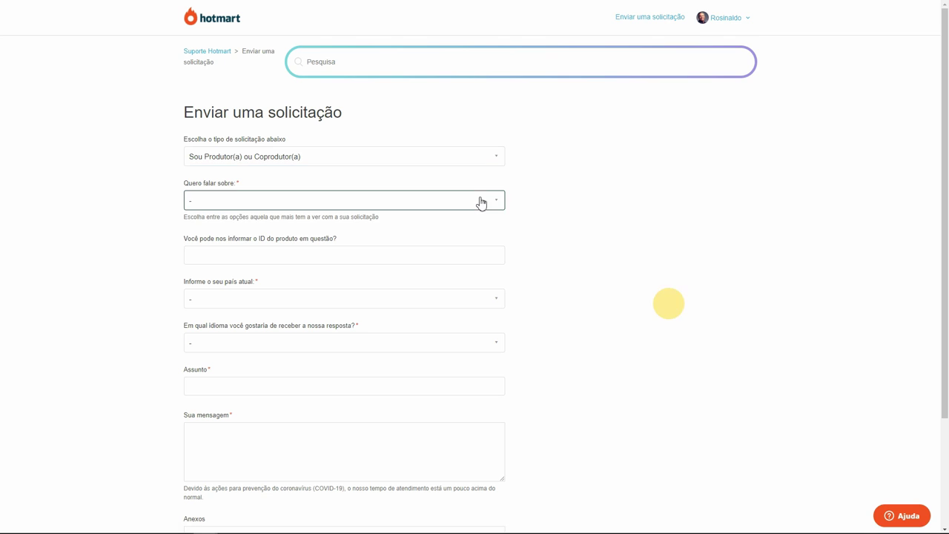
left_click(481, 203)
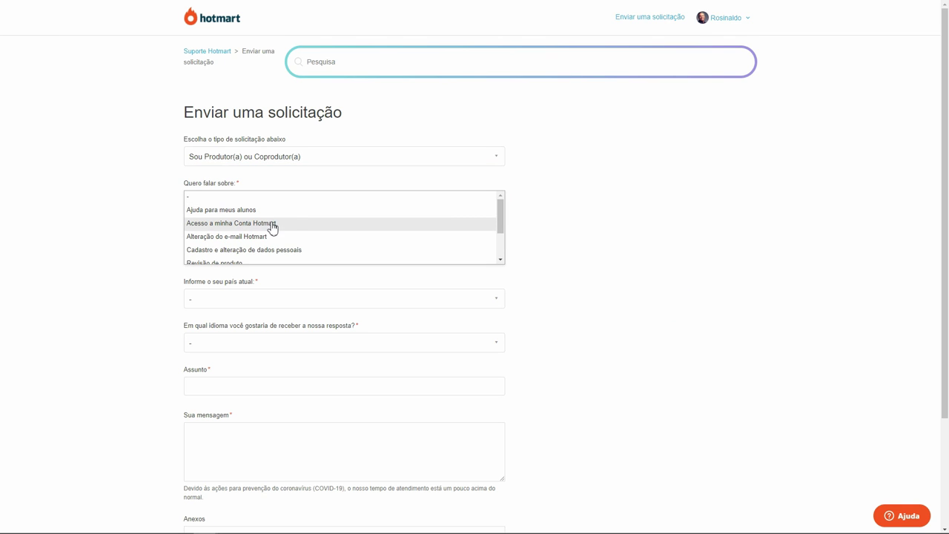
scroll(290, 228, "down", 1)
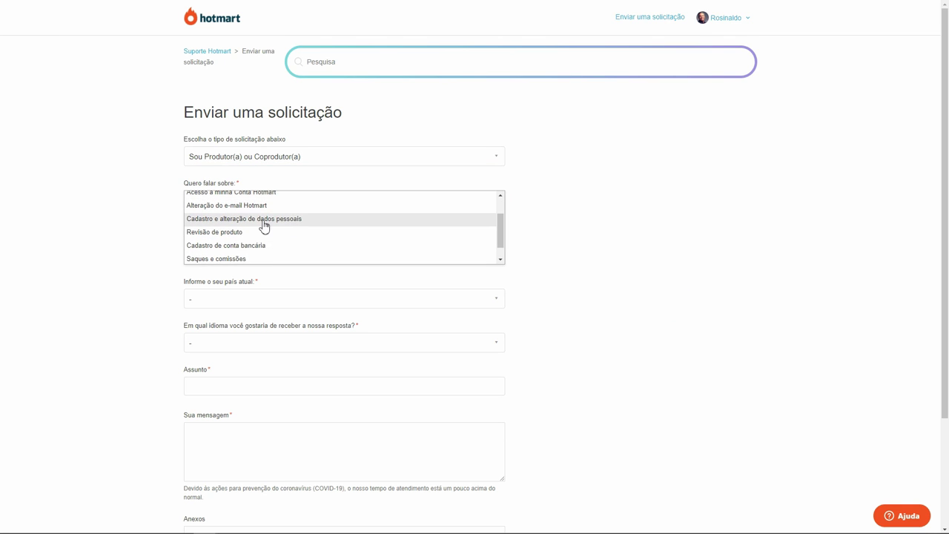
scroll(288, 227, "down", 1)
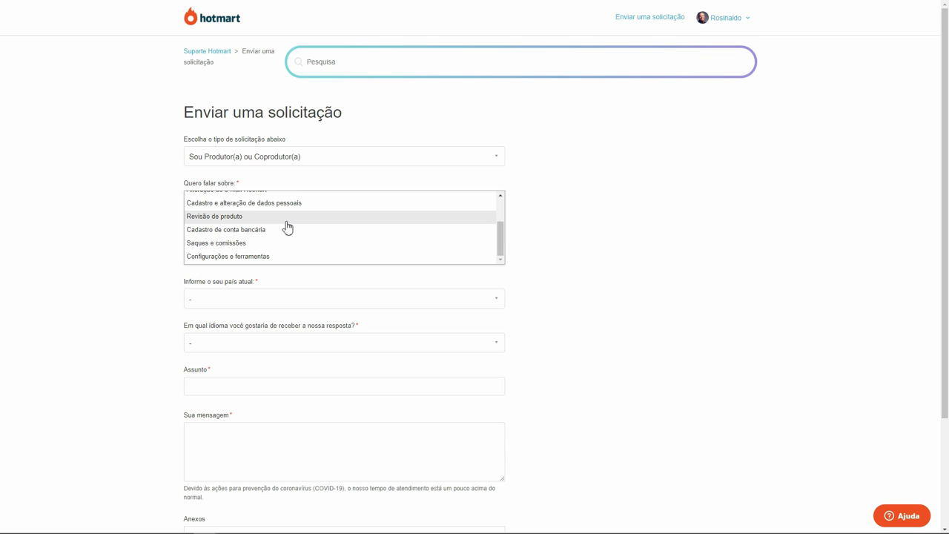
left_click(226, 218)
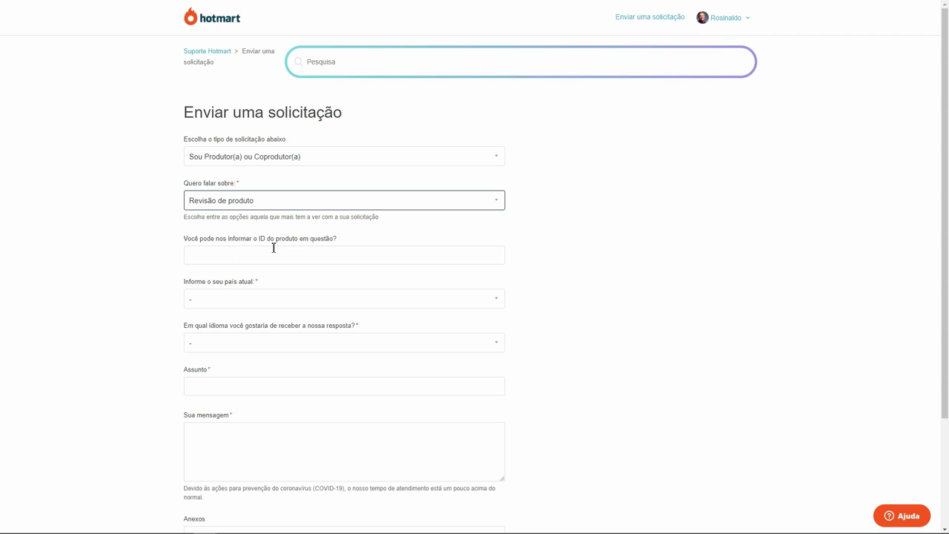
left_click(229, 258)
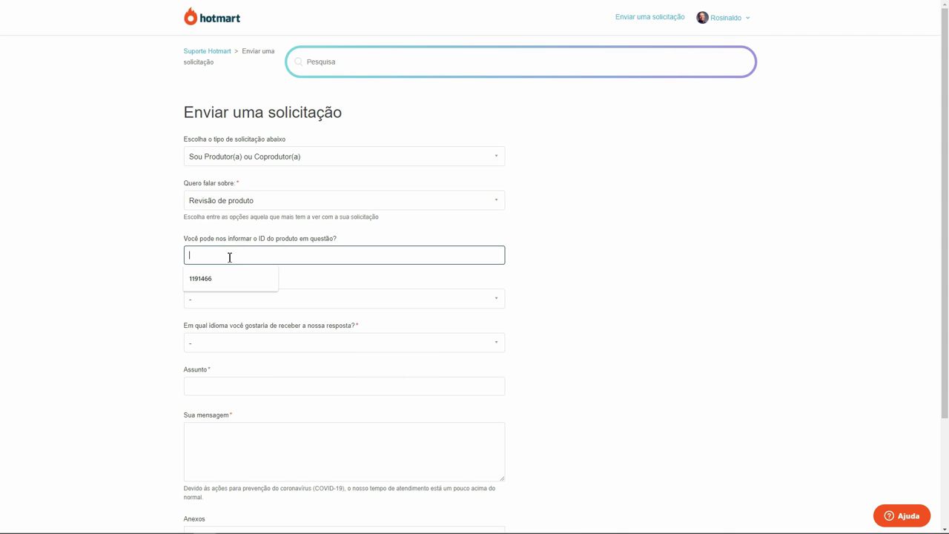
type("1226059")
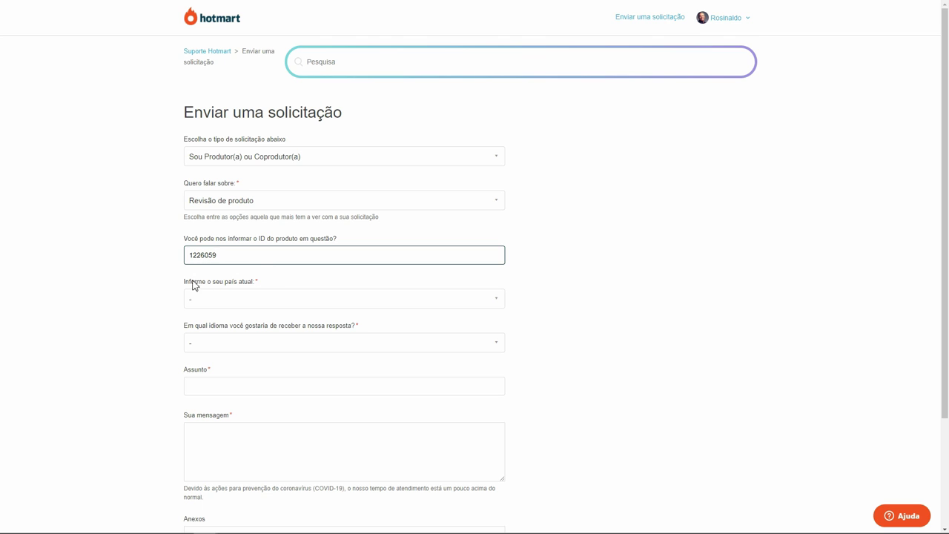
Set the current country to Brasil and the reply language to Português (Brasil)
left_click(305, 301)
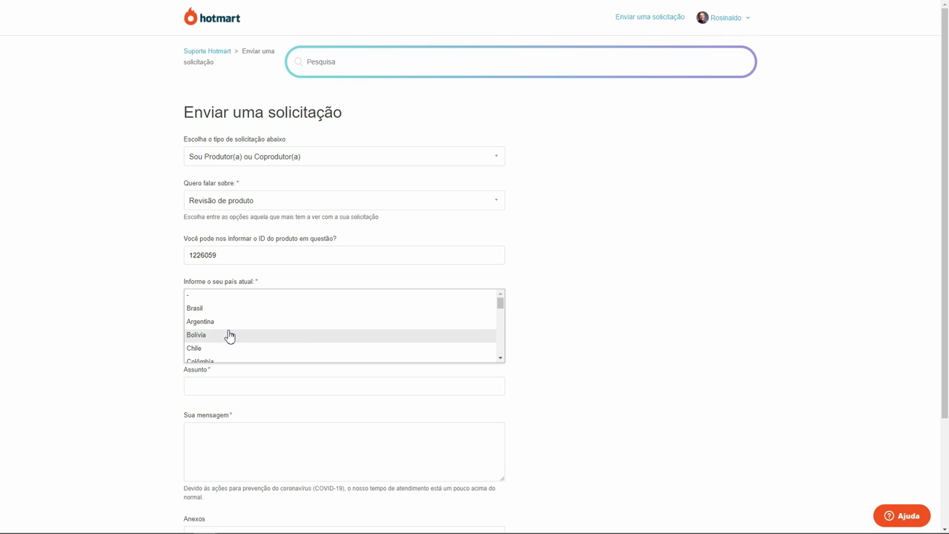
scroll(229, 335, "down", 1)
scroll(219, 326, "up", 1)
left_click(195, 310)
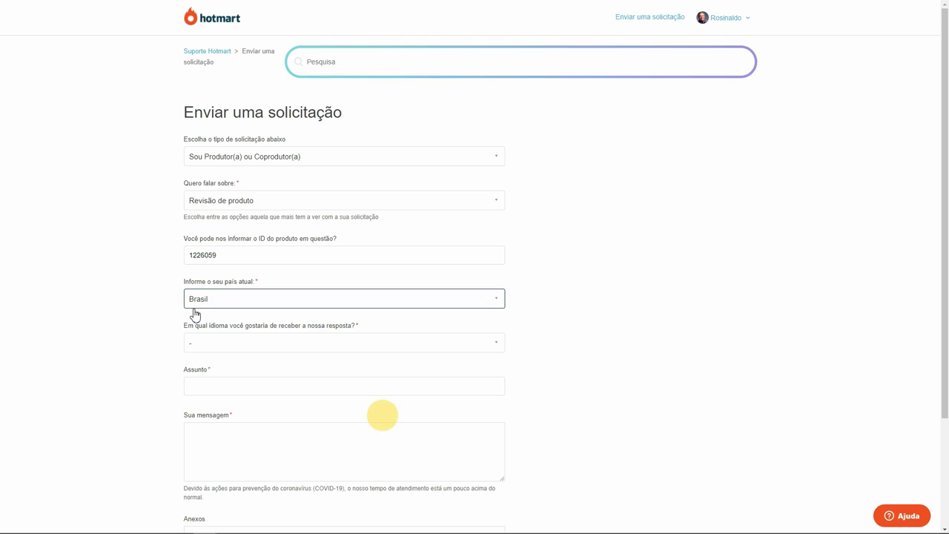
left_click(312, 346)
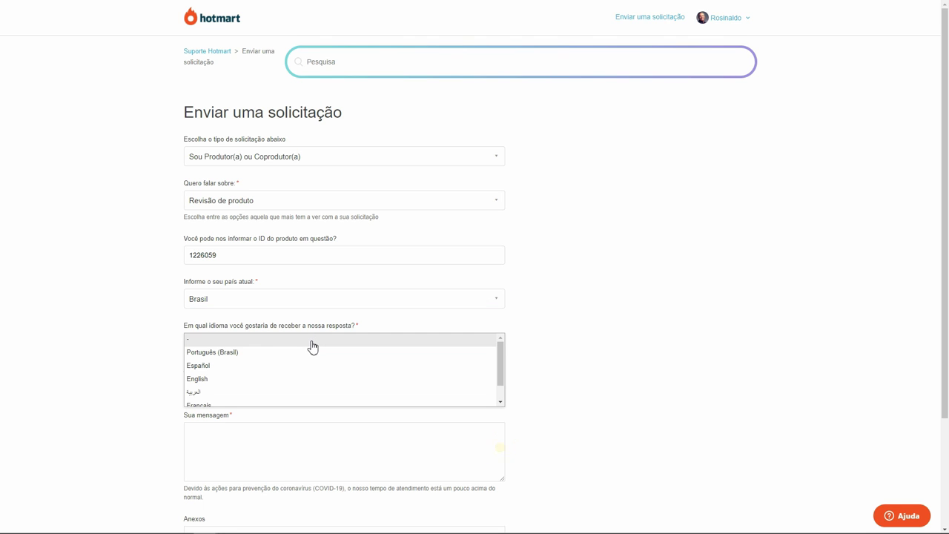
left_click(239, 355)
Enter "Aprovação de curso on-line" as the subject of the request
scroll(170, 339, "down", 2)
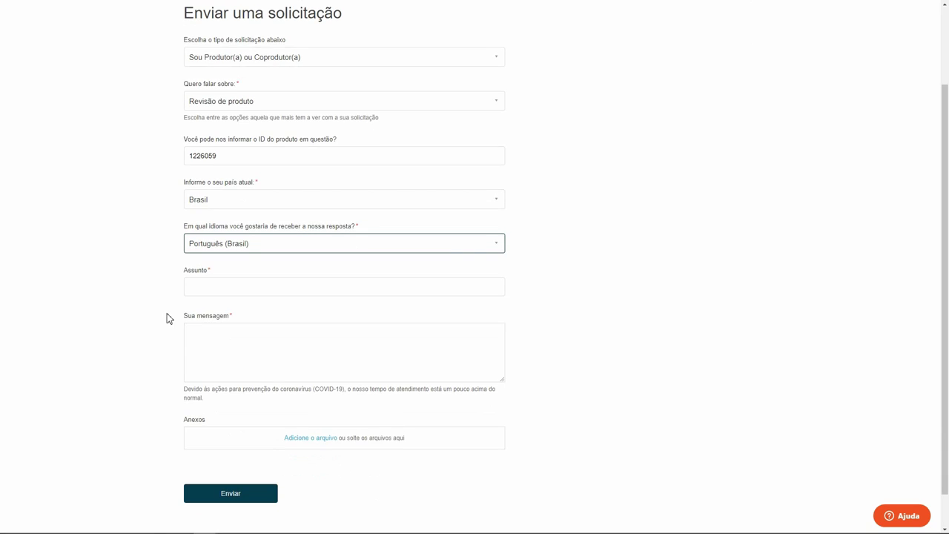
left_click(217, 244)
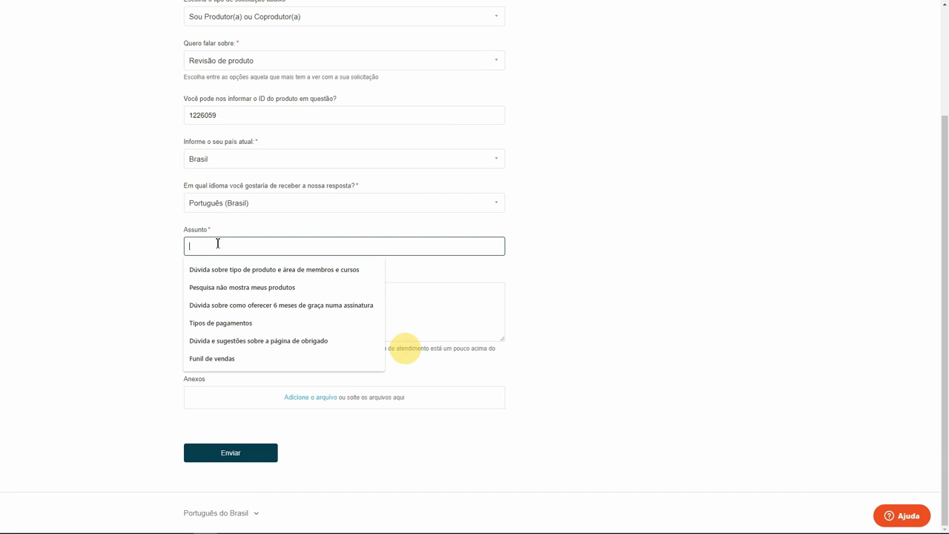
type("Aprovação de")
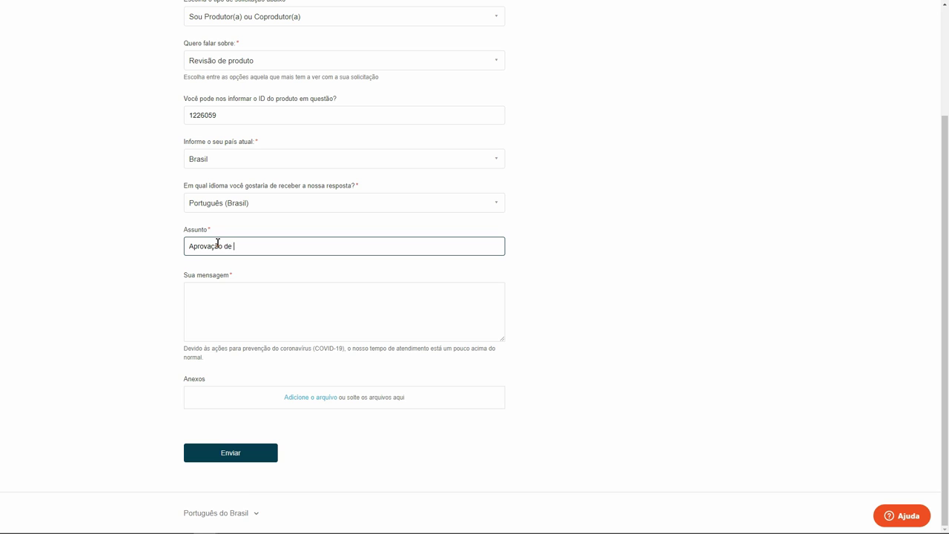
type(" curso on-line")
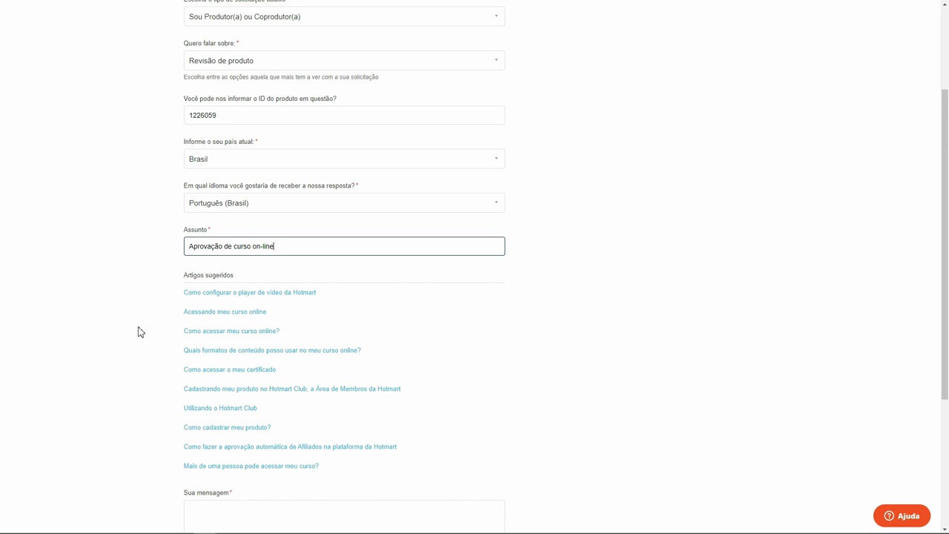
Begin the message: "Olá. O meu produto de ID 1226059 "Mini-curso ManyChat Sem Medo" foi criado por mim como sendo um curso on-line."
scroll(140, 331, "down", 1)
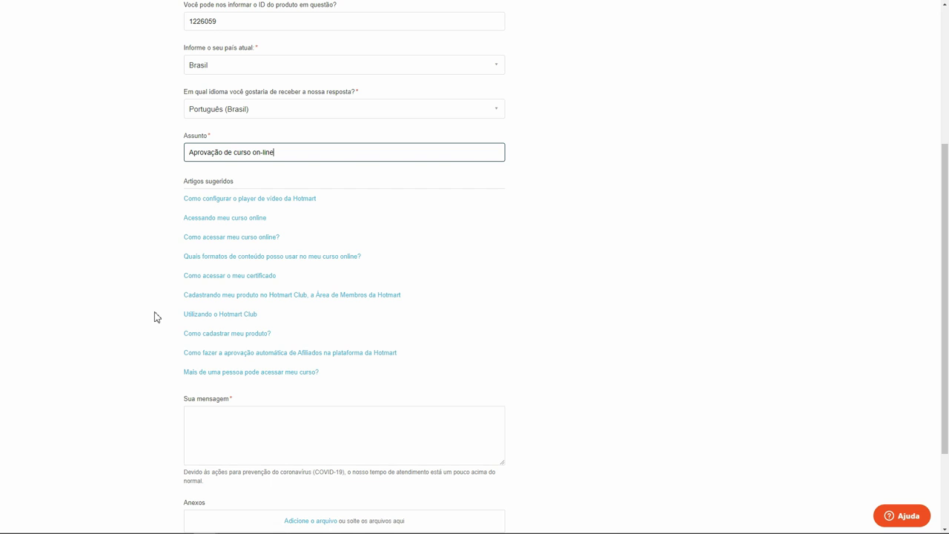
scroll(147, 272, "down", 1)
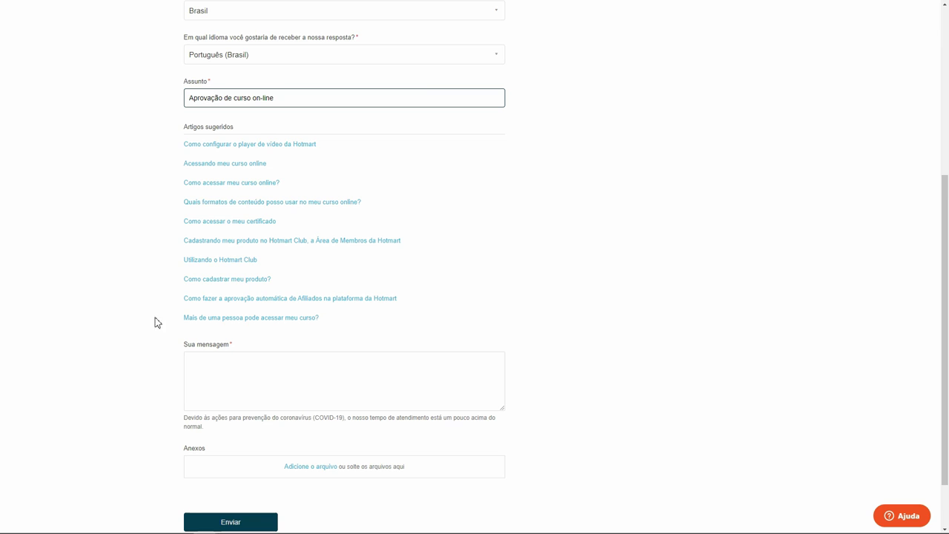
left_click(221, 362)
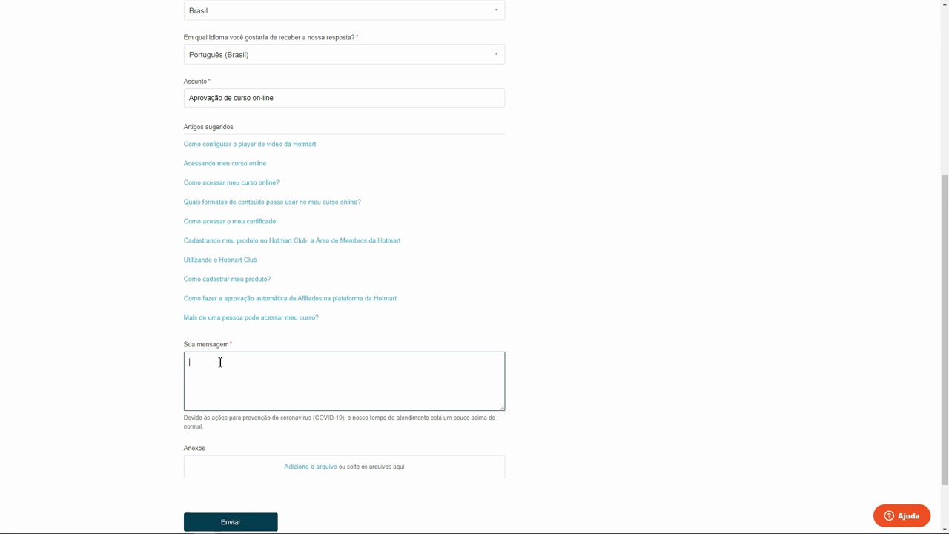
type("Olá. O meu produto de ID 1226059 \"Mini-curso ManyChat Sem Medo\" foi criado ontem por m")
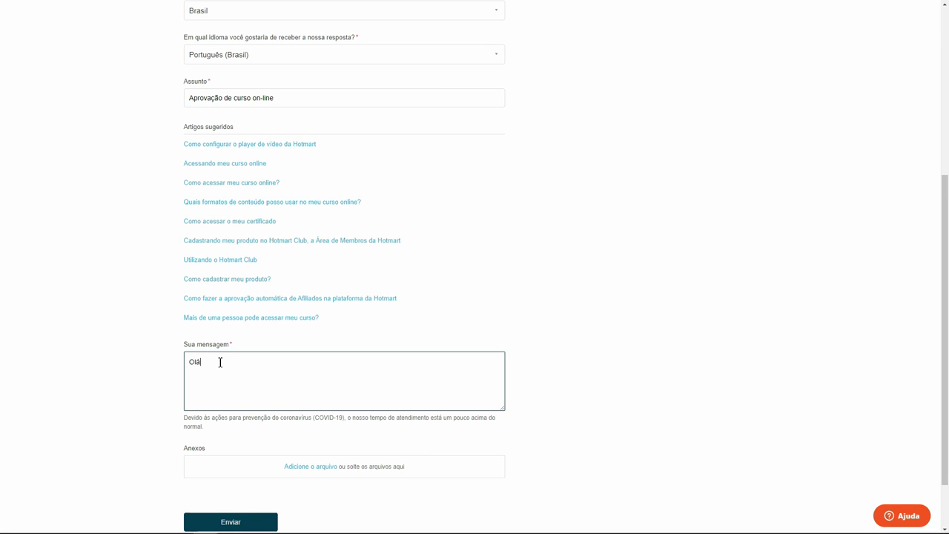
key("BackSpace")
key("BackSpace")
key("BackSpace")
key("BackSpace")
key("BackSpace")
key("BackSpace")
key("BackSpace")
key("BackSpace")
key("BackSpace")
key("BackSpace")
key("BackSpace")
type("por mim como sendo um curso on-line.")
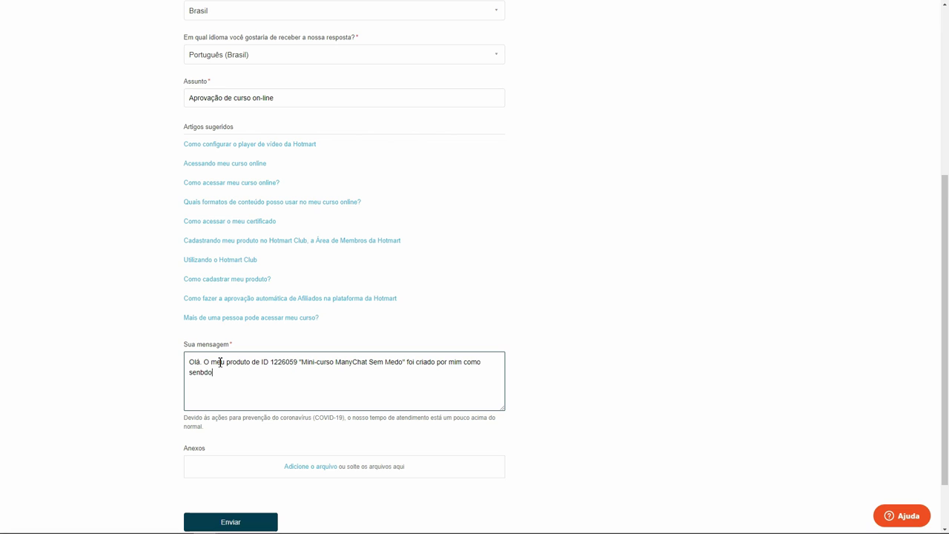
Add the paragraph "Quando eu solicitei a aprovação pra Hotmart, chegou um e-mail dizendo que o cadastro do meu "Serviço on-line" estava com problemas."
key("Return")
key("Return")
type("Quando eu solicitei a aprovação pra Hotmart,")
type("do meu \"Serviço on-line\" estava com problemas.")
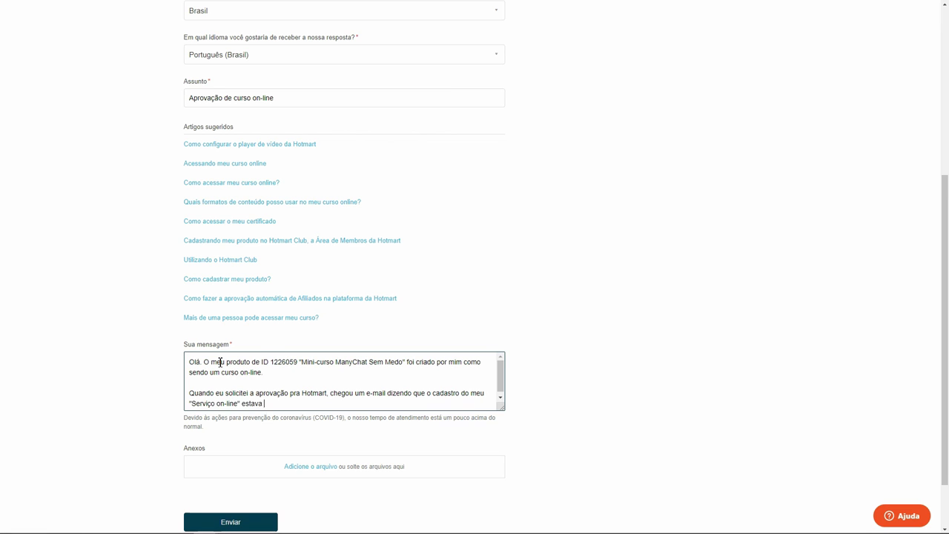
Add the paragraph "Mas eu não cadastrei meu produto como um Serviço, mas sim como um Curso." to the message
key("Return")
key("Return")
type("MAs eu não cadastrei meu produto como um Serviço, mas sim como um Curso.")
End the message with "Por favor, verifiquem porque esse e-mail foi encaminhado e o que eu devo fazer para resolver isso." and "Grato."
key("Return")
key("Return")
type("Por favor, verifiquem porque esse e-mail foi encaminhado e o que eu devo fazer para resolver isso.")
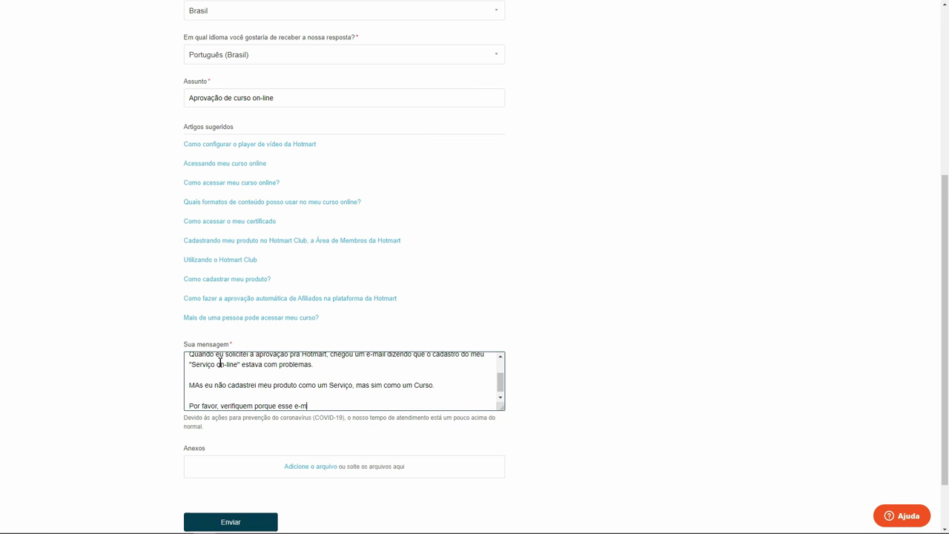
key("Return")
key("Return")
type("Grato.")
Check the completed request form and submit the request to Hotmart support
scroll(160, 387, "down", 1)
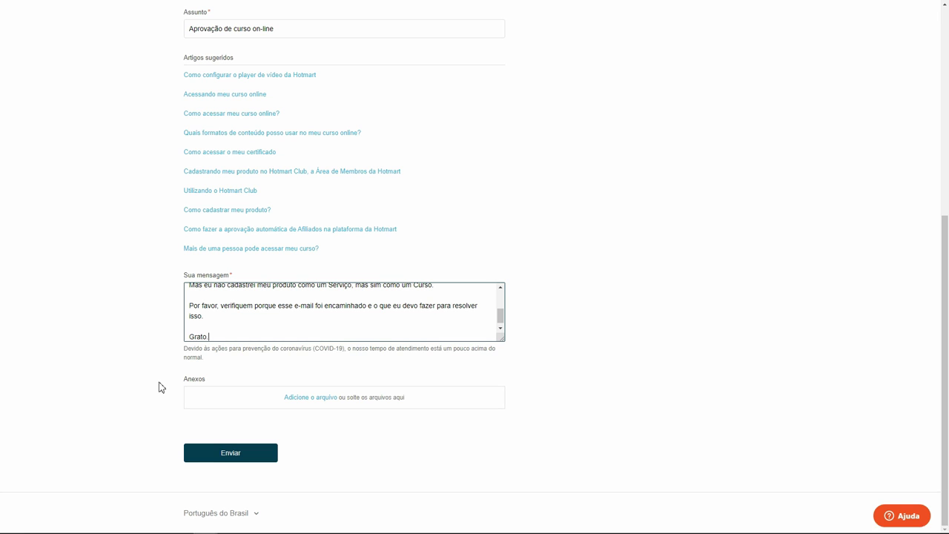
scroll(147, 335, "up", 1)
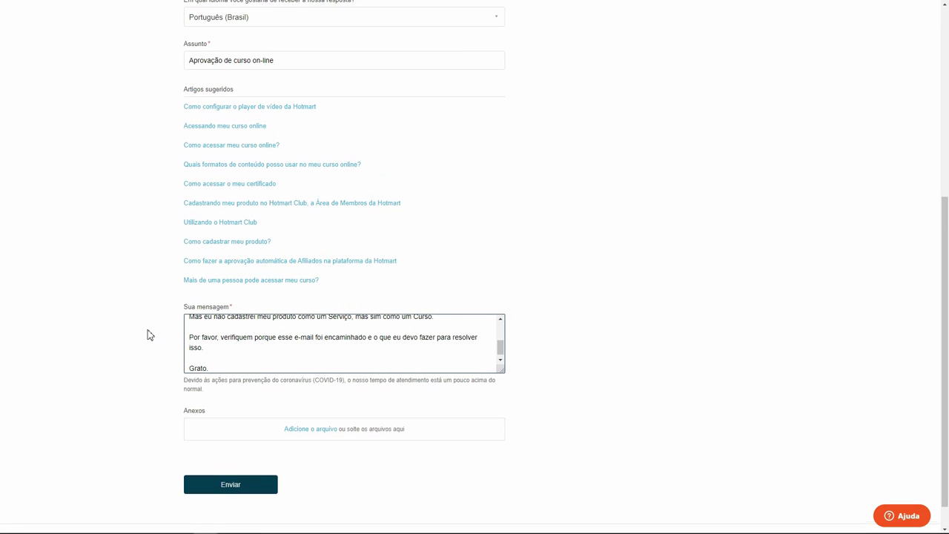
scroll(148, 335, "down", 1)
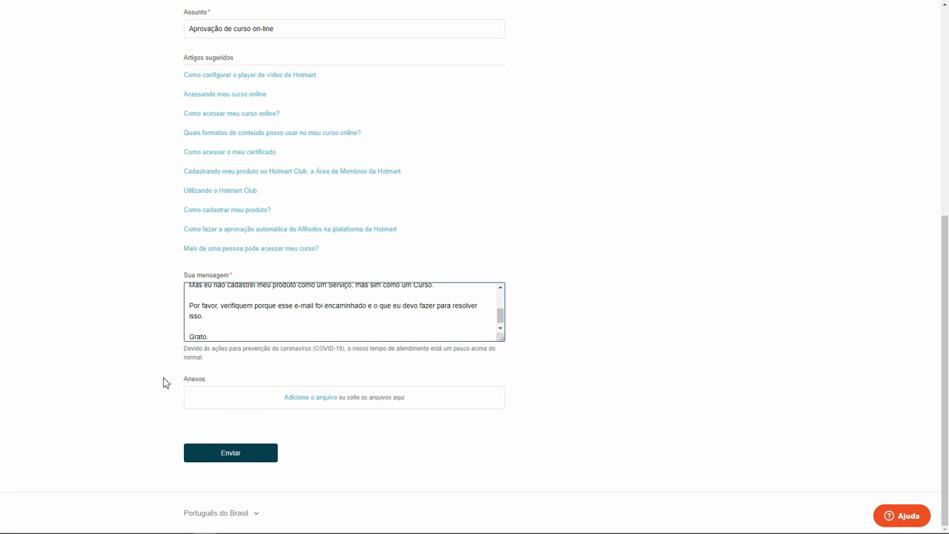
left_click(227, 452)
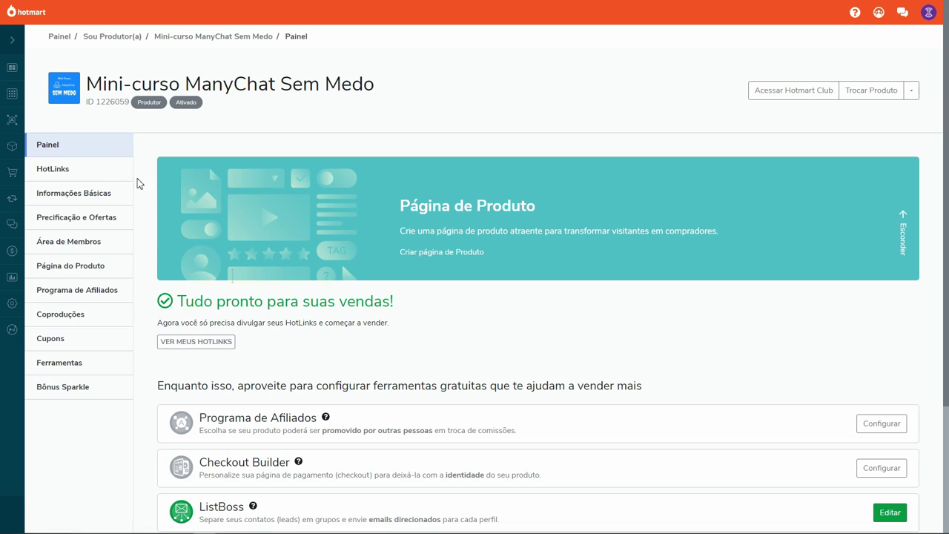
View the product's HotLinks, open the Página de Vendas Externa link to check its page, and close that page
left_click(193, 343)
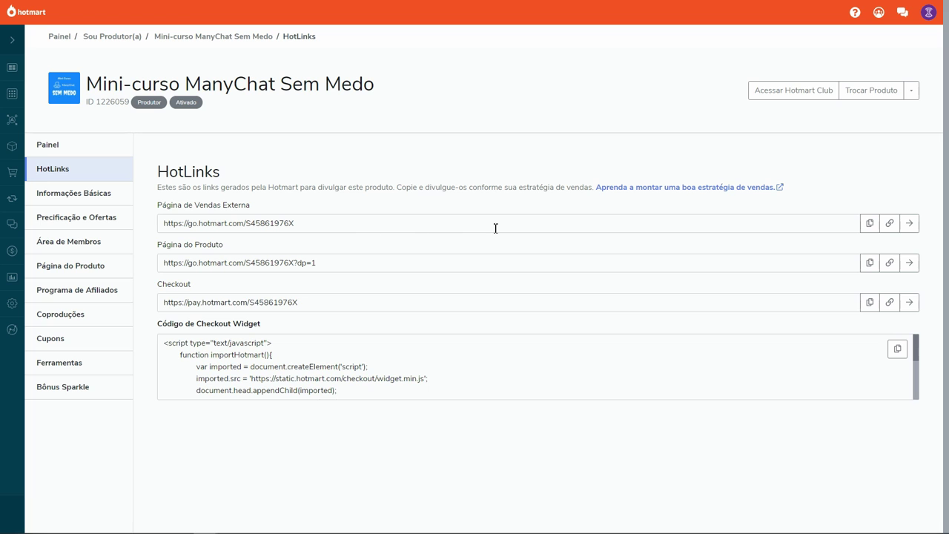
left_click(910, 225)
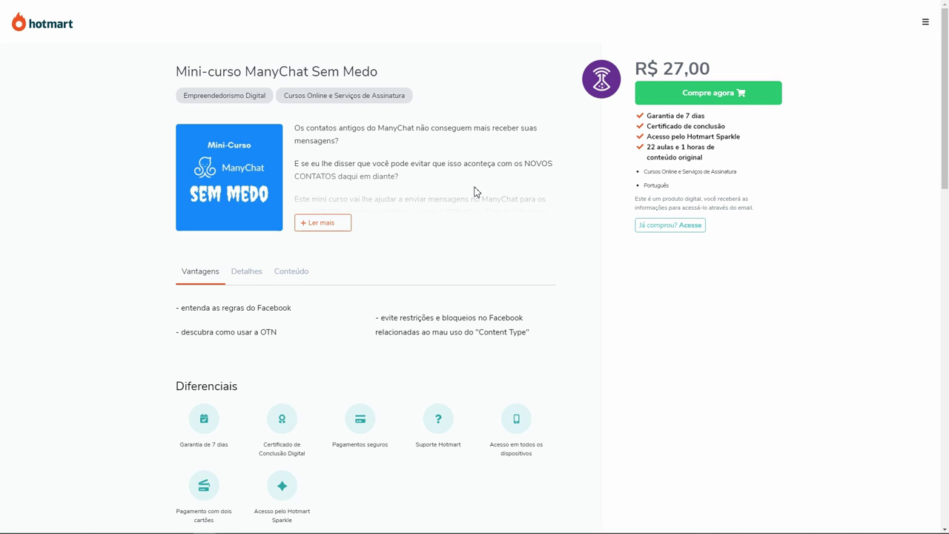
key("ctrl+w")
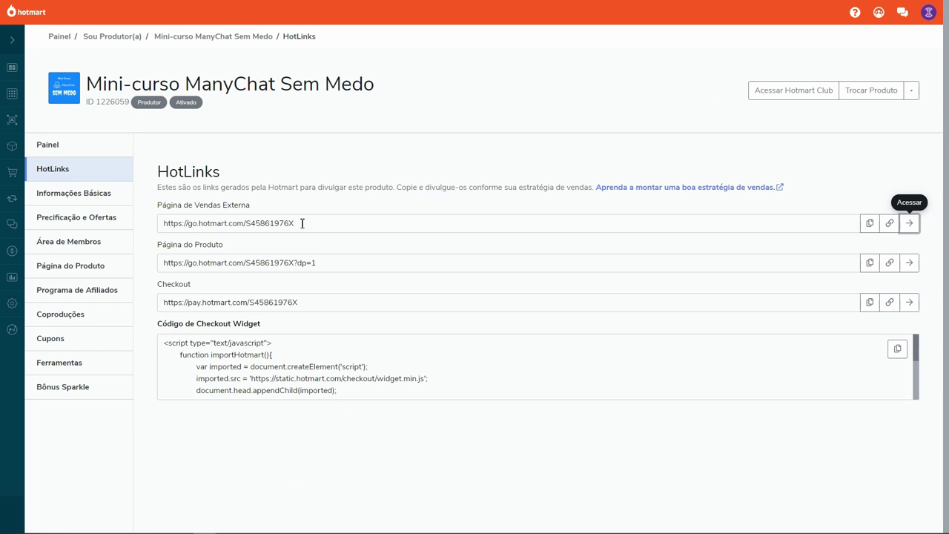